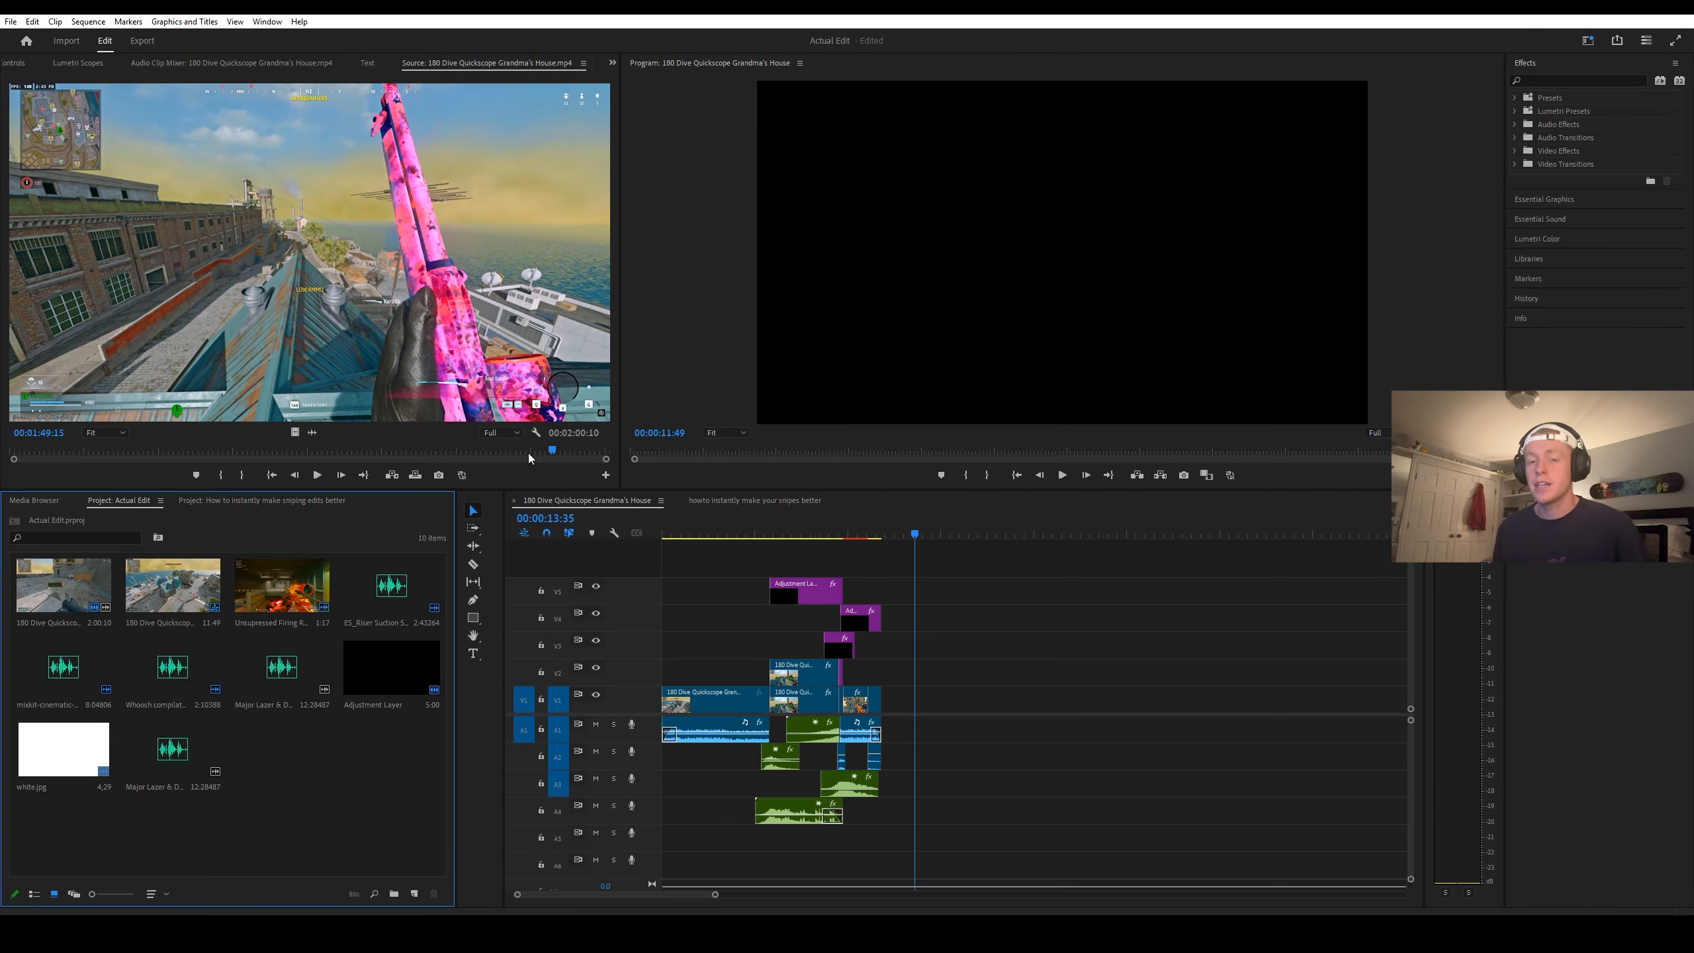
Step: Mark the source gameplay clip from 00:01:43:55 to 00:01:52:34 and place that section on track V1 at 00:00:13:35
left_click(526, 454)
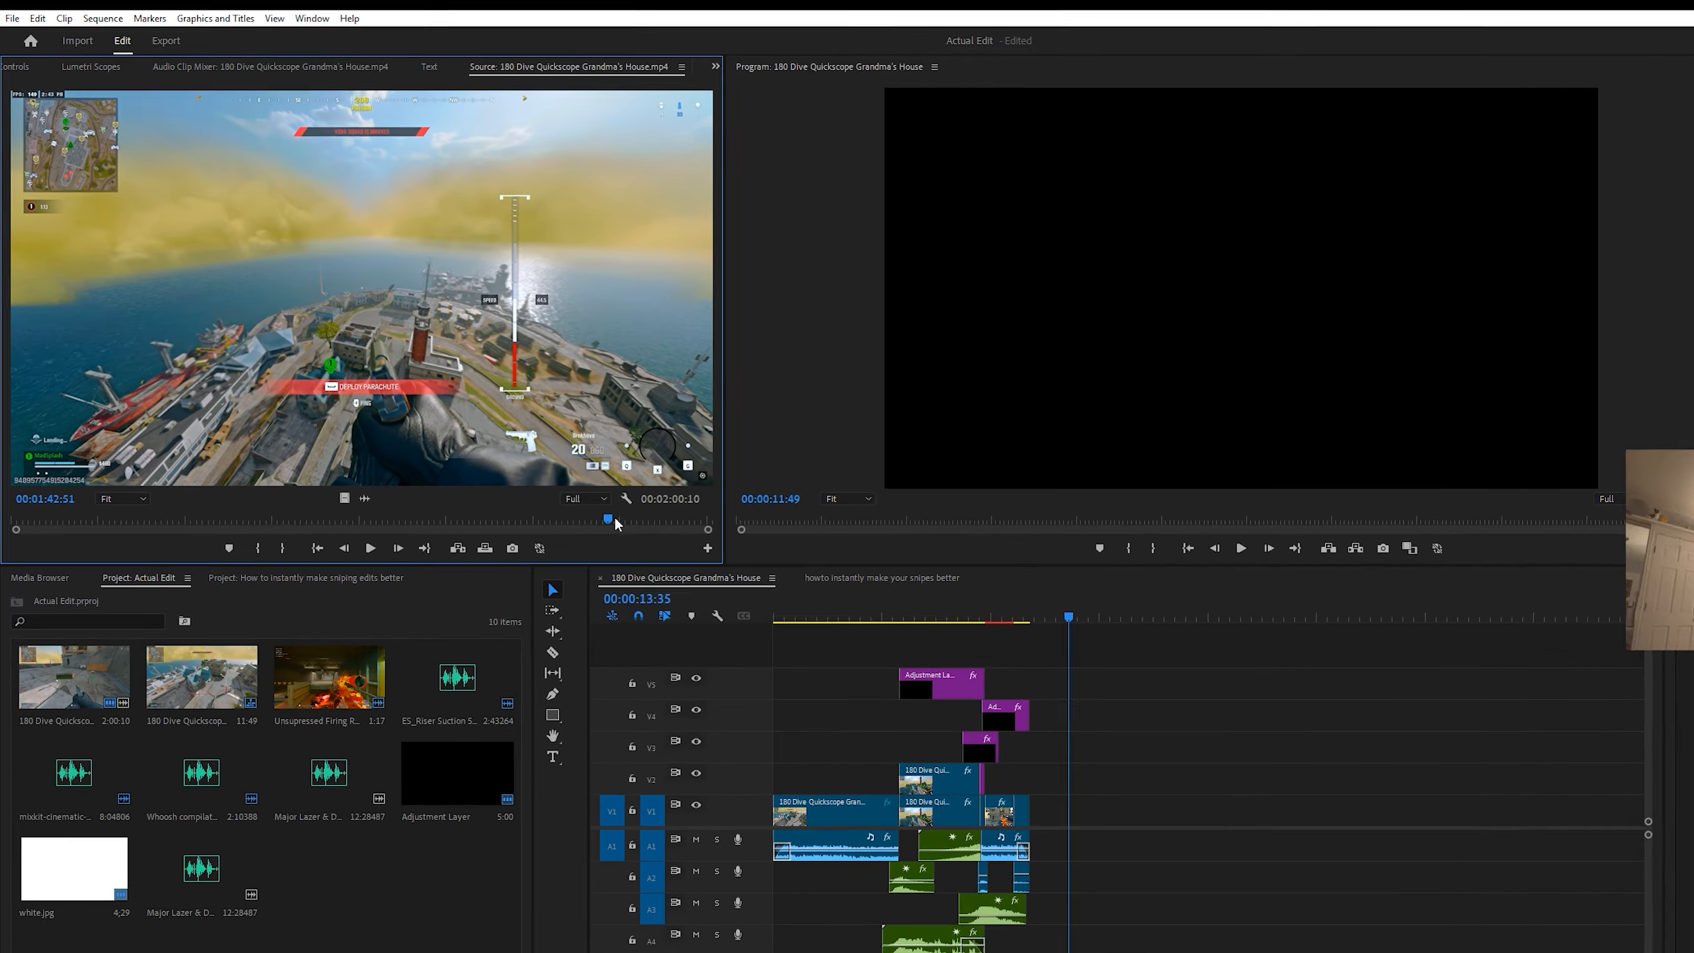
left_click(617, 520)
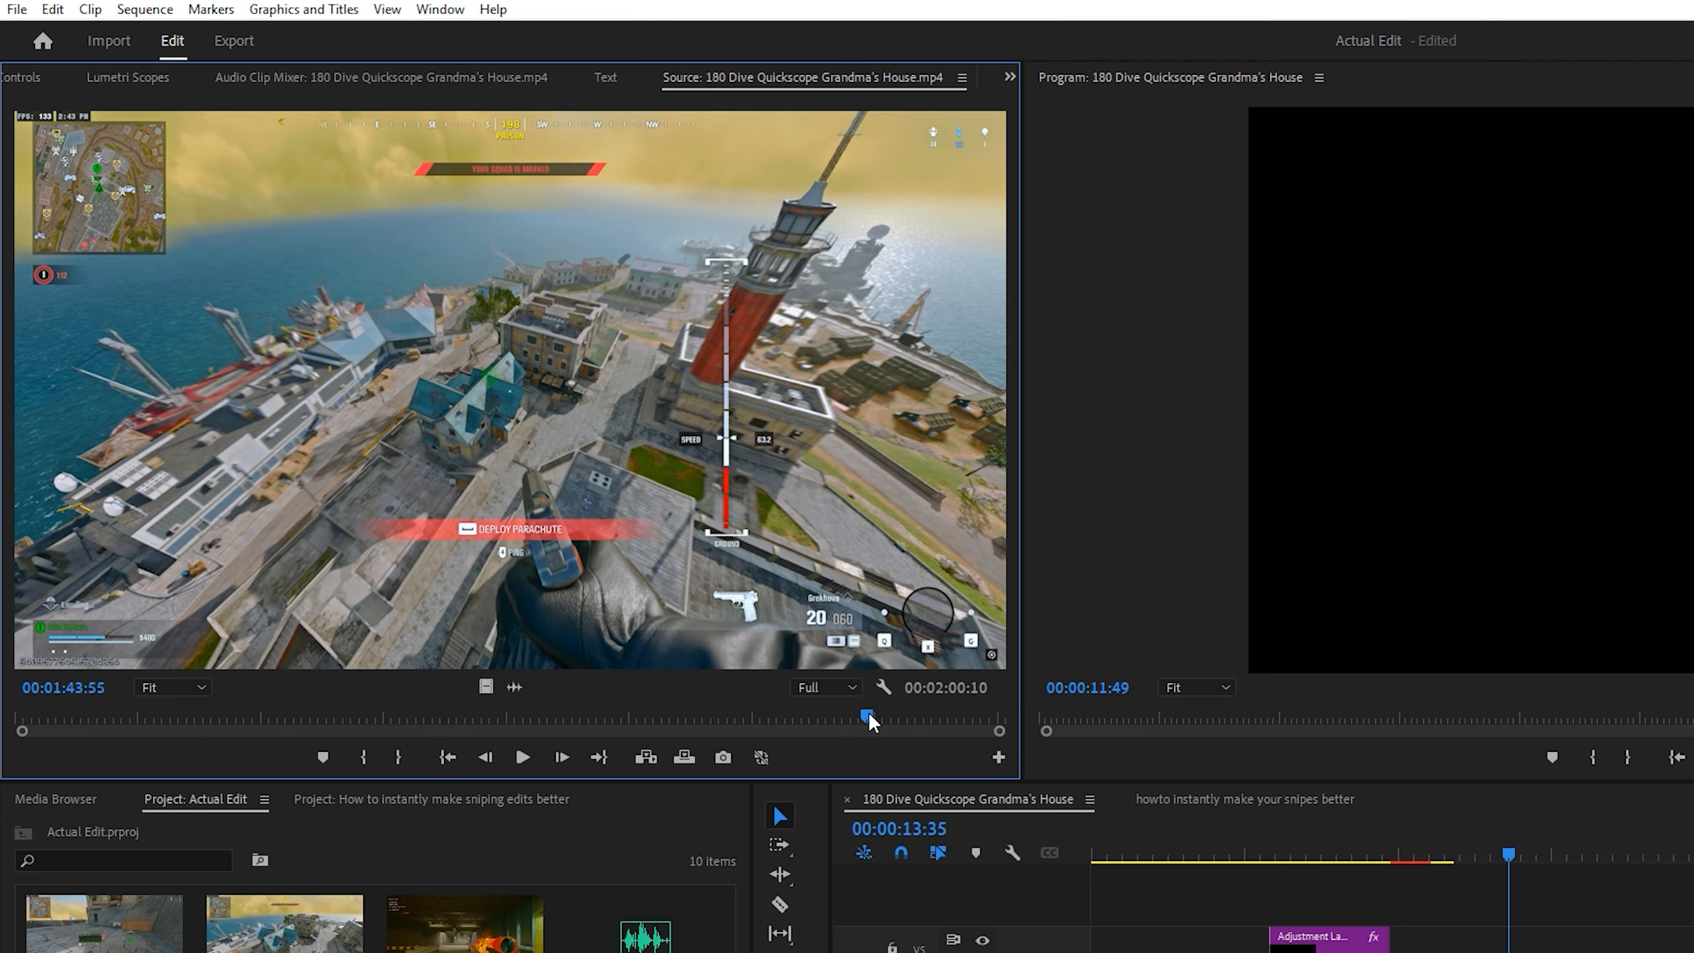
right_click(869, 722)
left_click(890, 699)
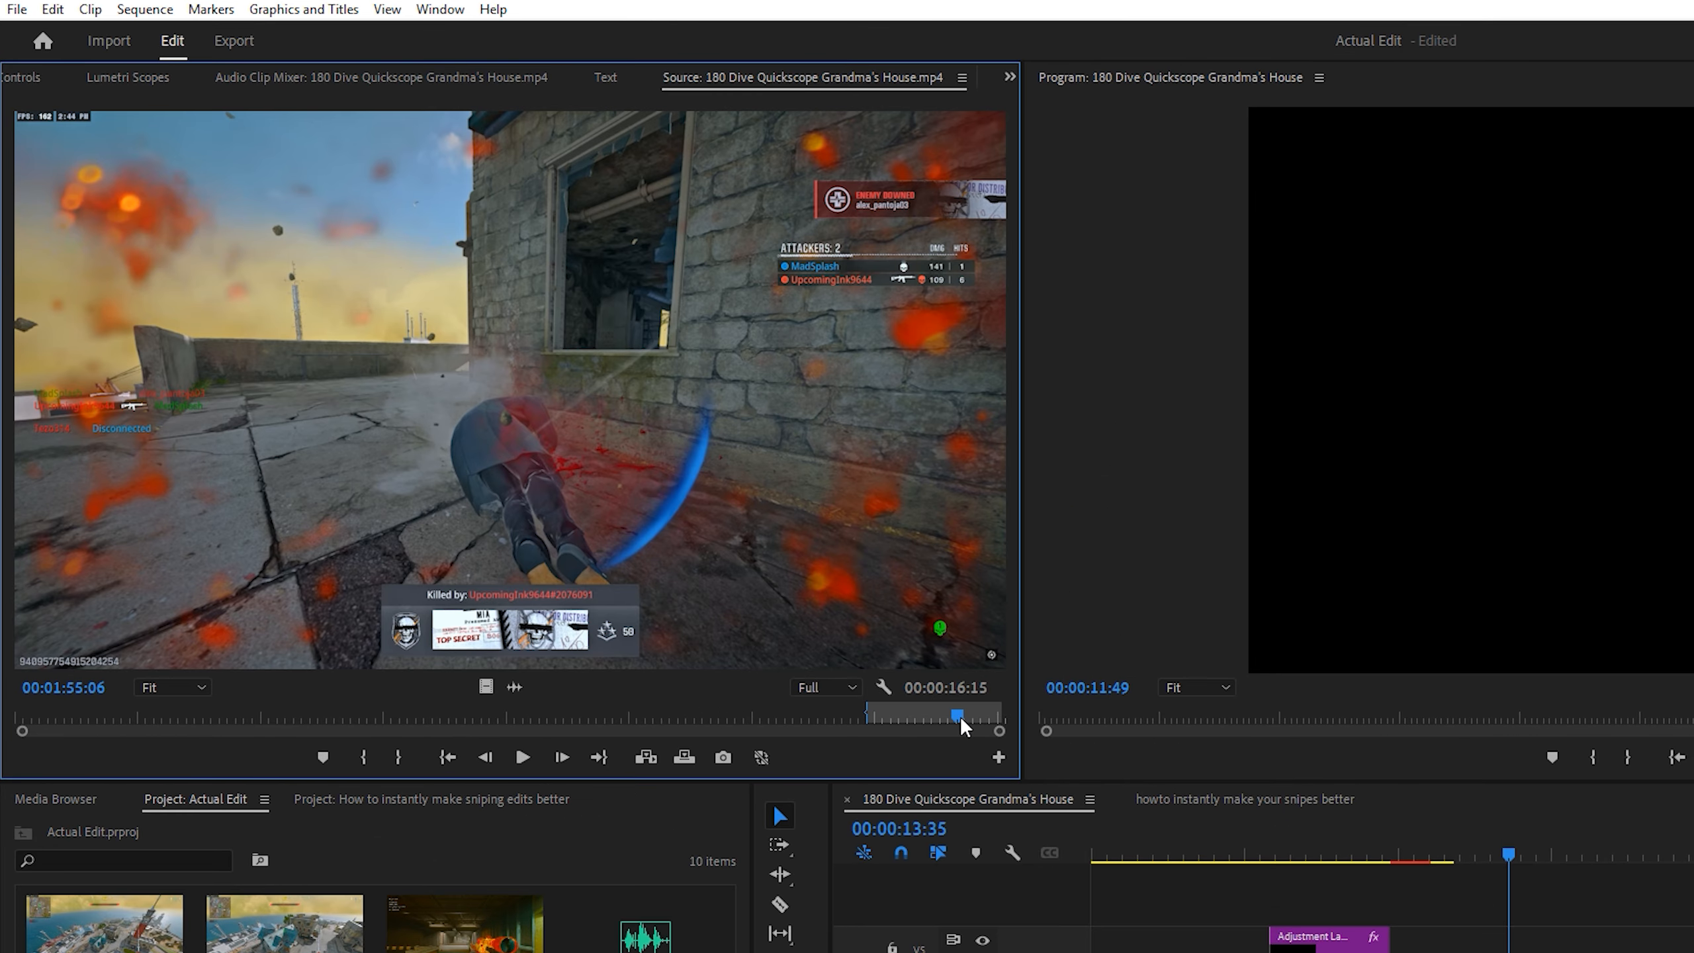
left_click_drag(964, 727, 941, 721)
right_click(938, 720)
left_click(955, 729)
left_click_drag(800, 507, 917, 704)
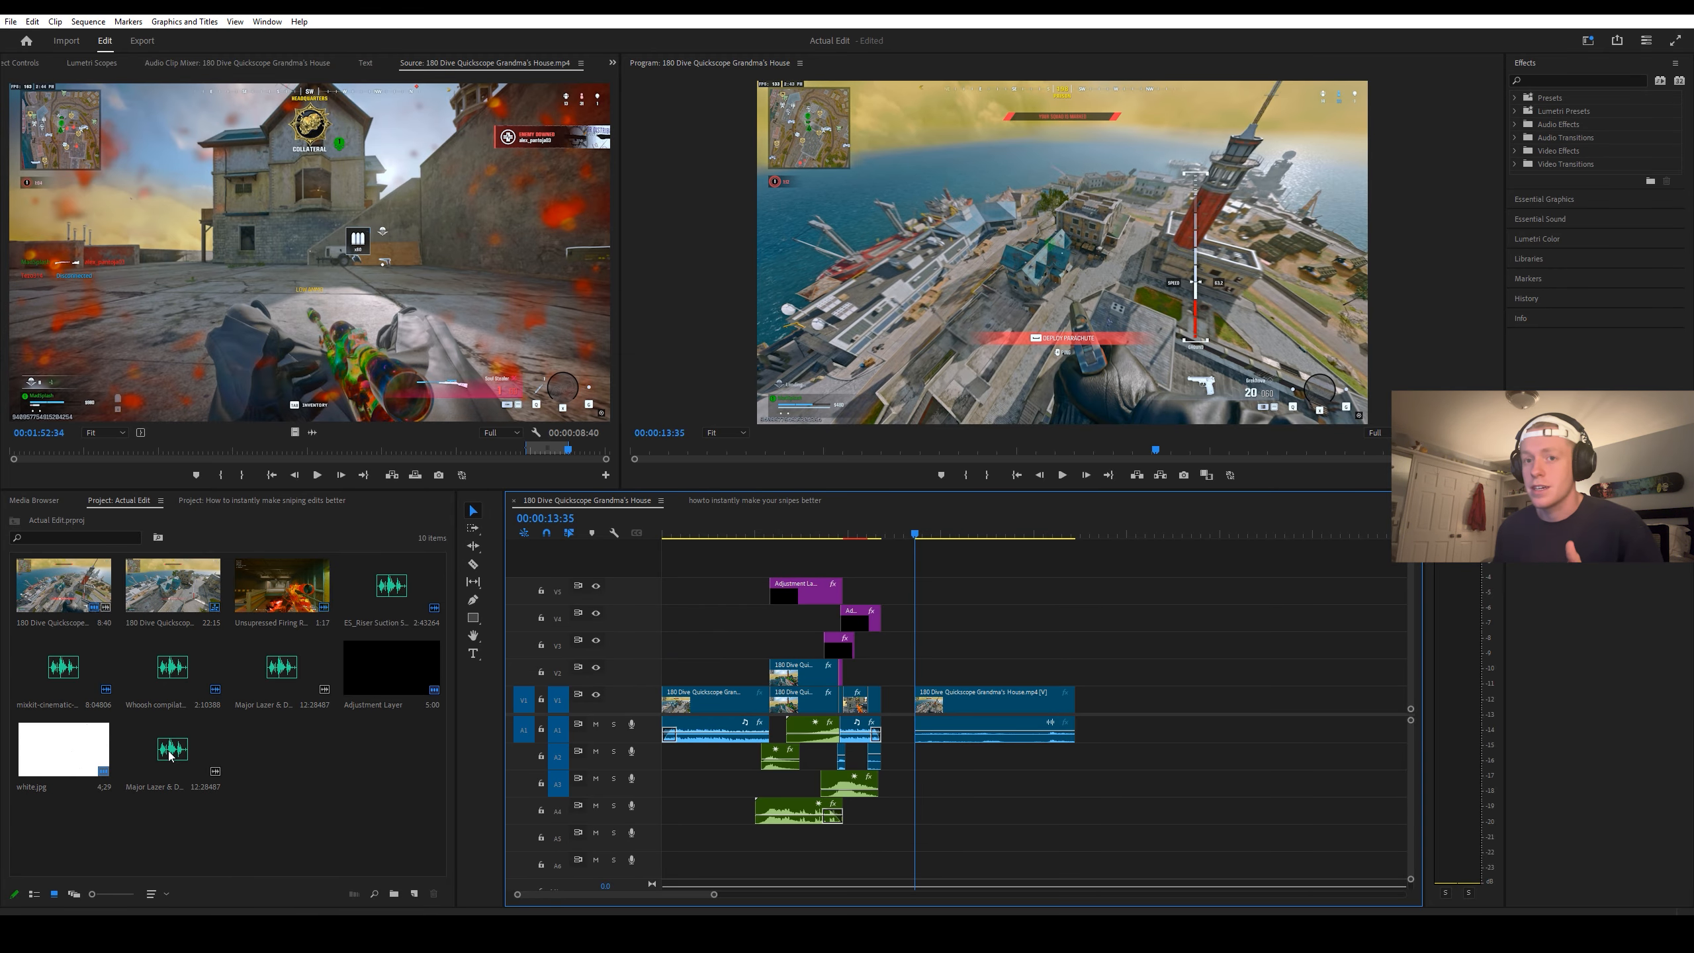
Step: Unlink the newly placed gameplay clip and delete its audio from track A1
right_click(965, 701)
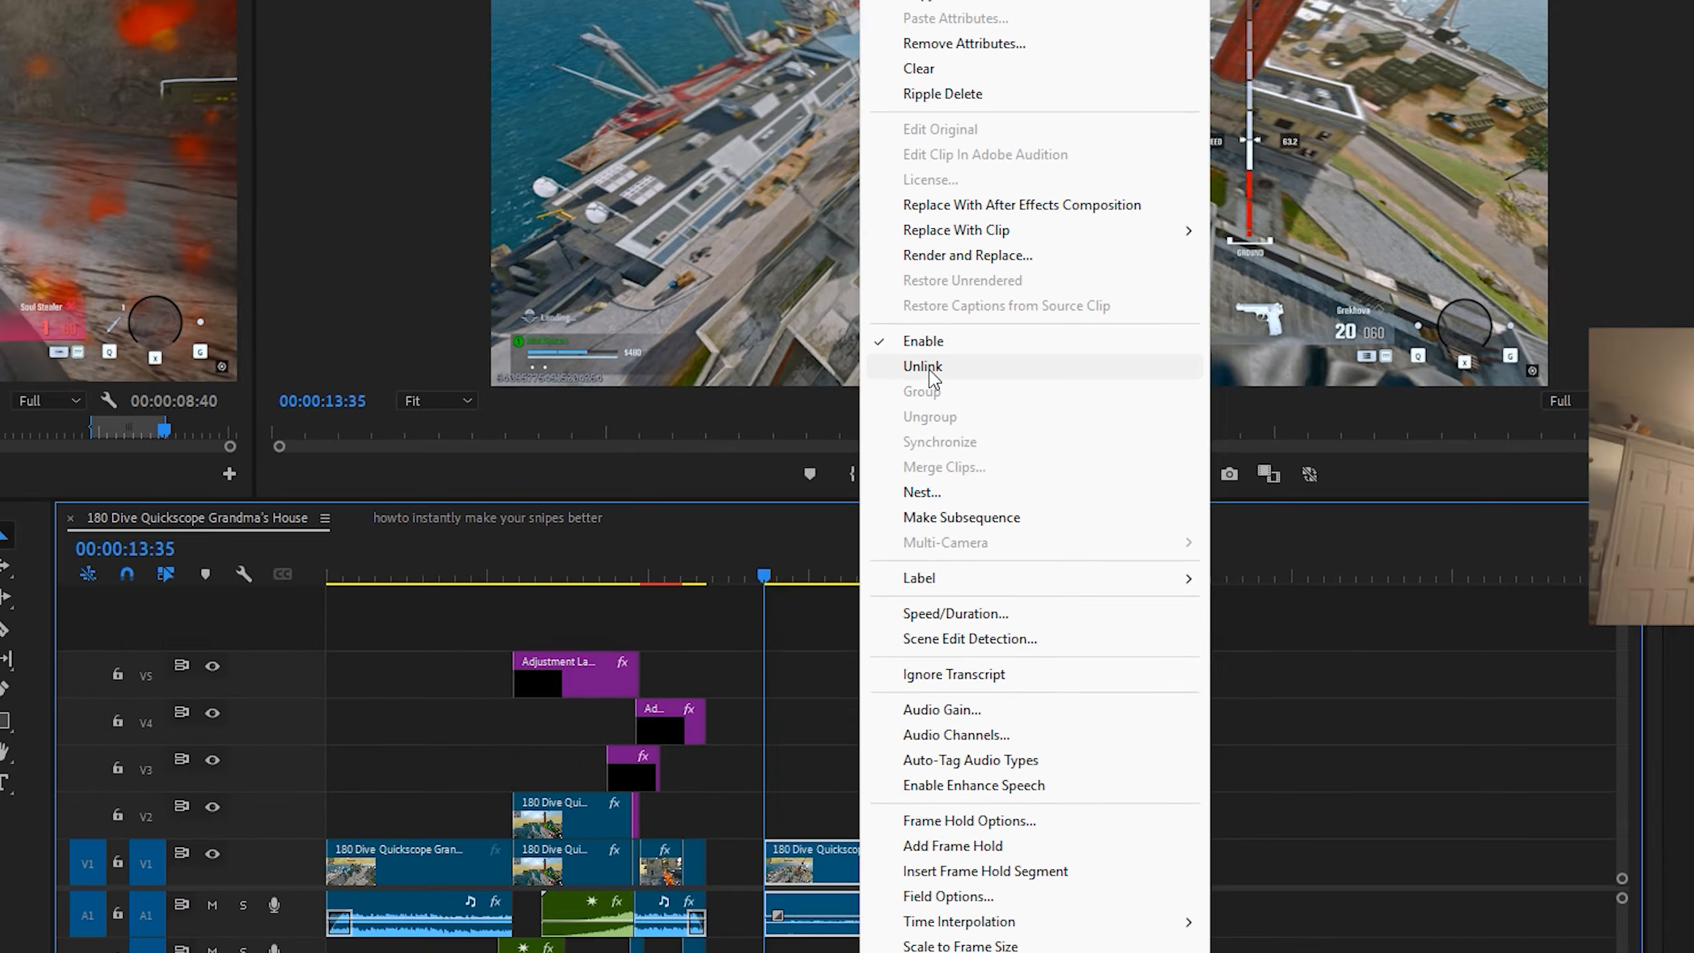
left_click(846, 323)
left_click(986, 726)
key("Delete")
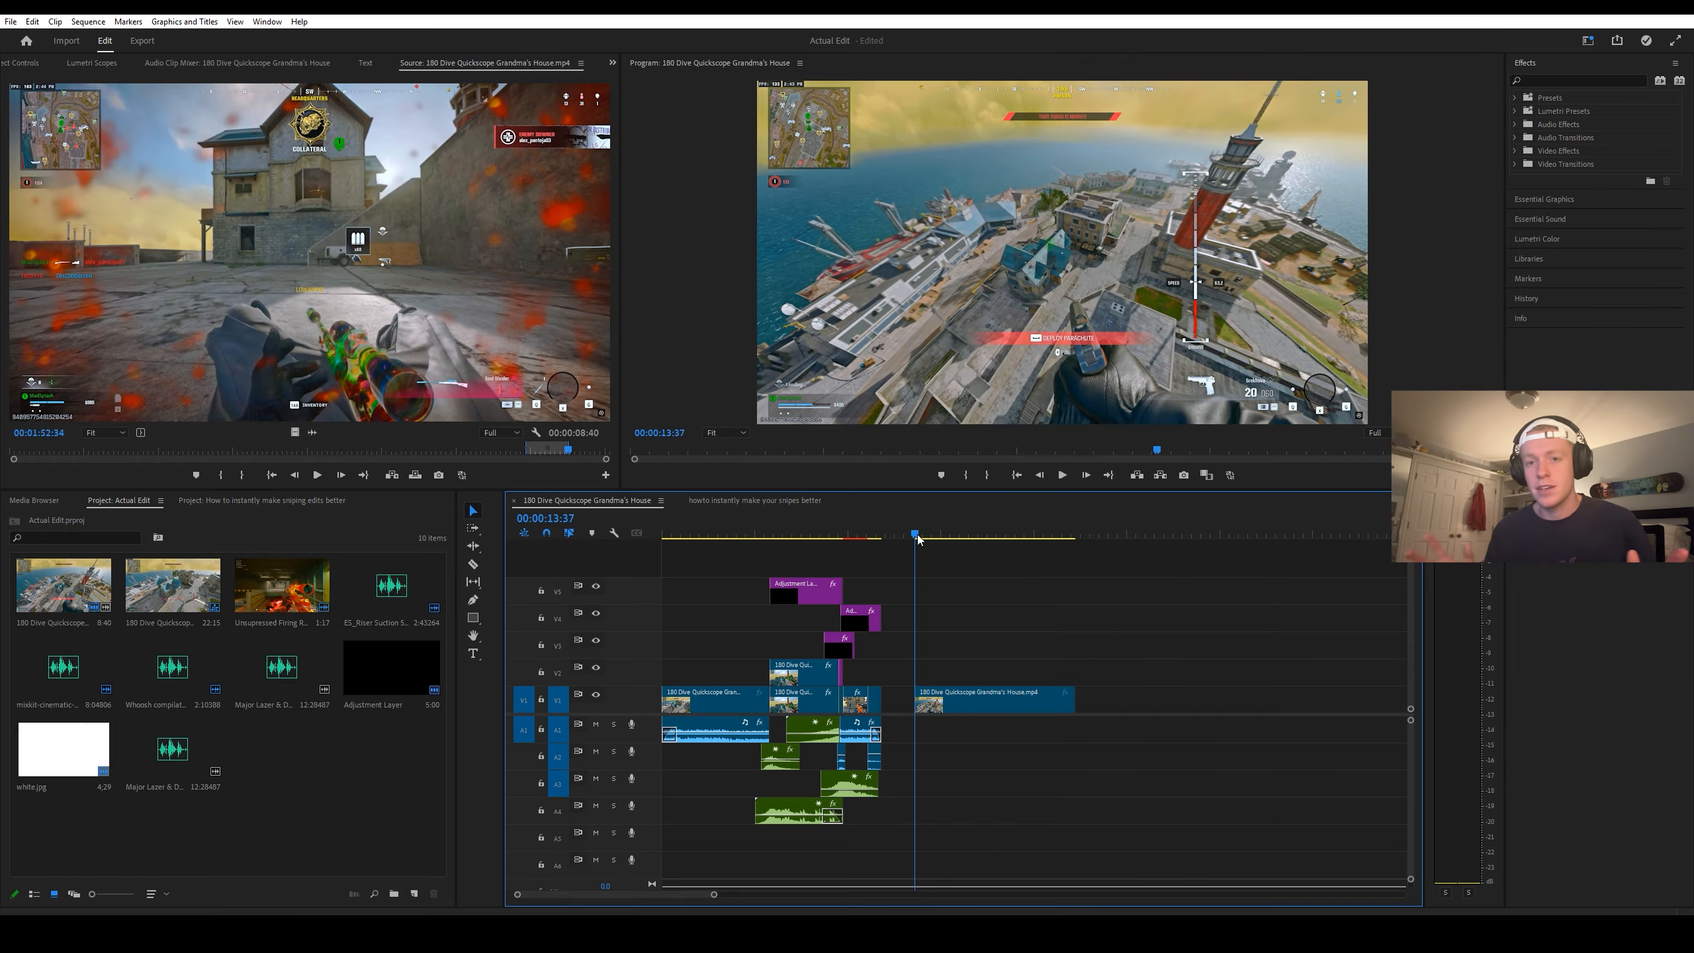
Step: Split the new gameplay clip at 00:00:19:59, where the dive over the roof begins
left_click_drag(917, 540, 1036, 555)
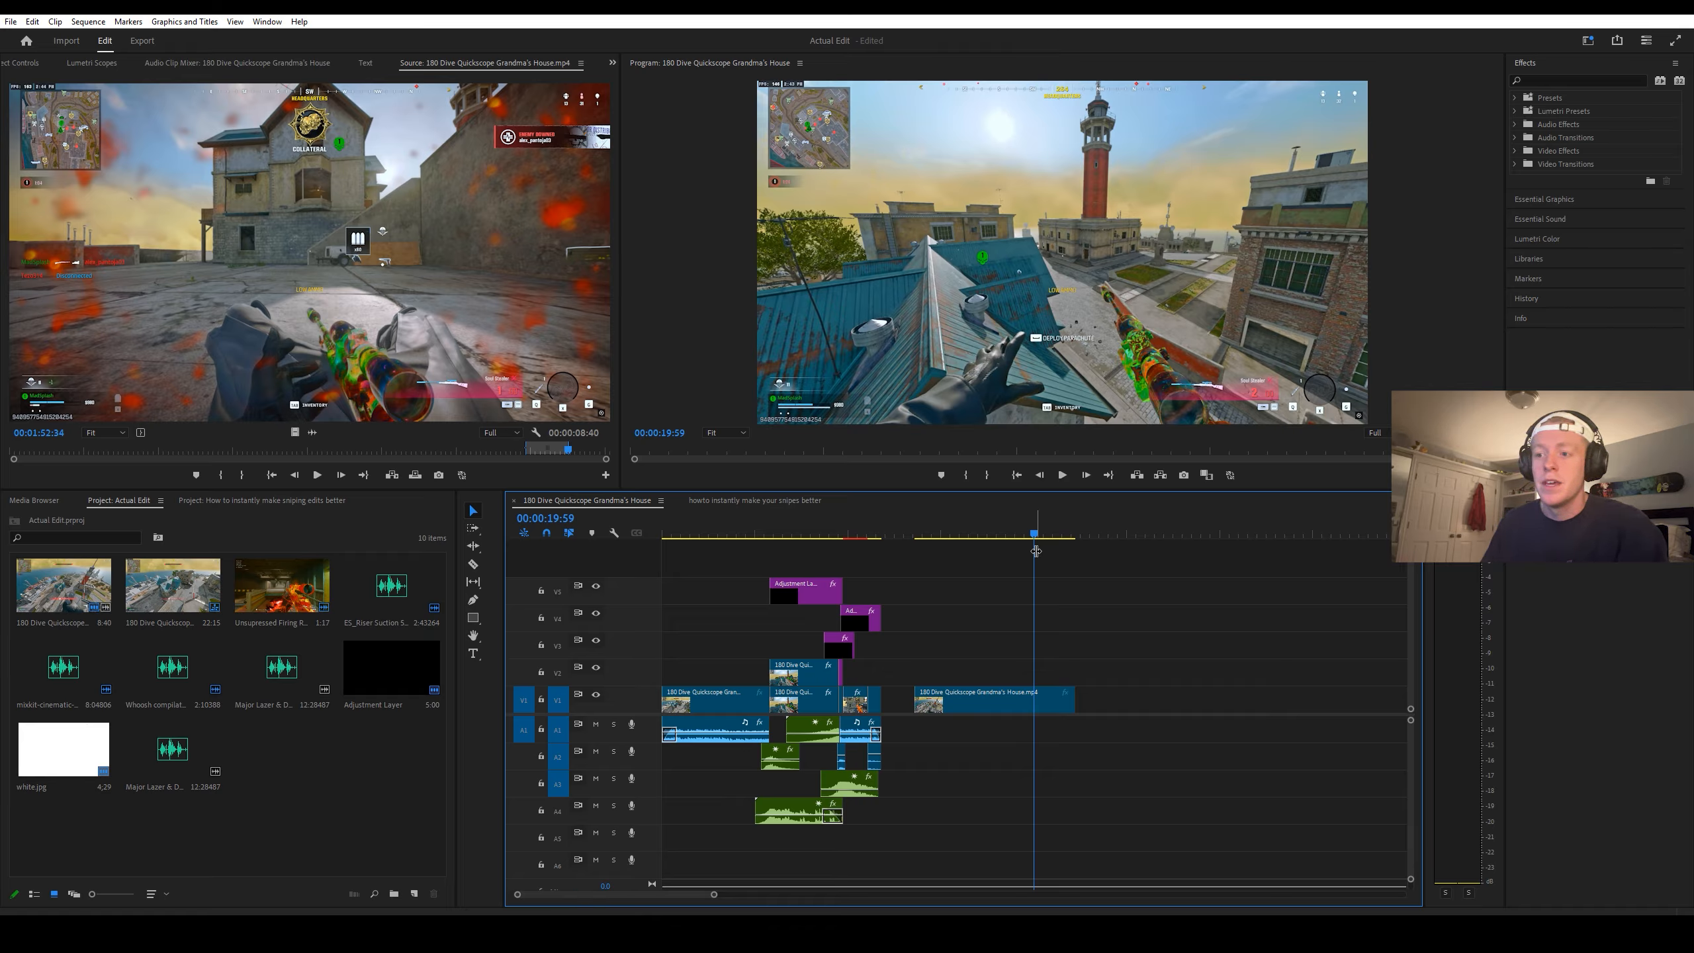
key("c")
left_click(1036, 694)
key("v")
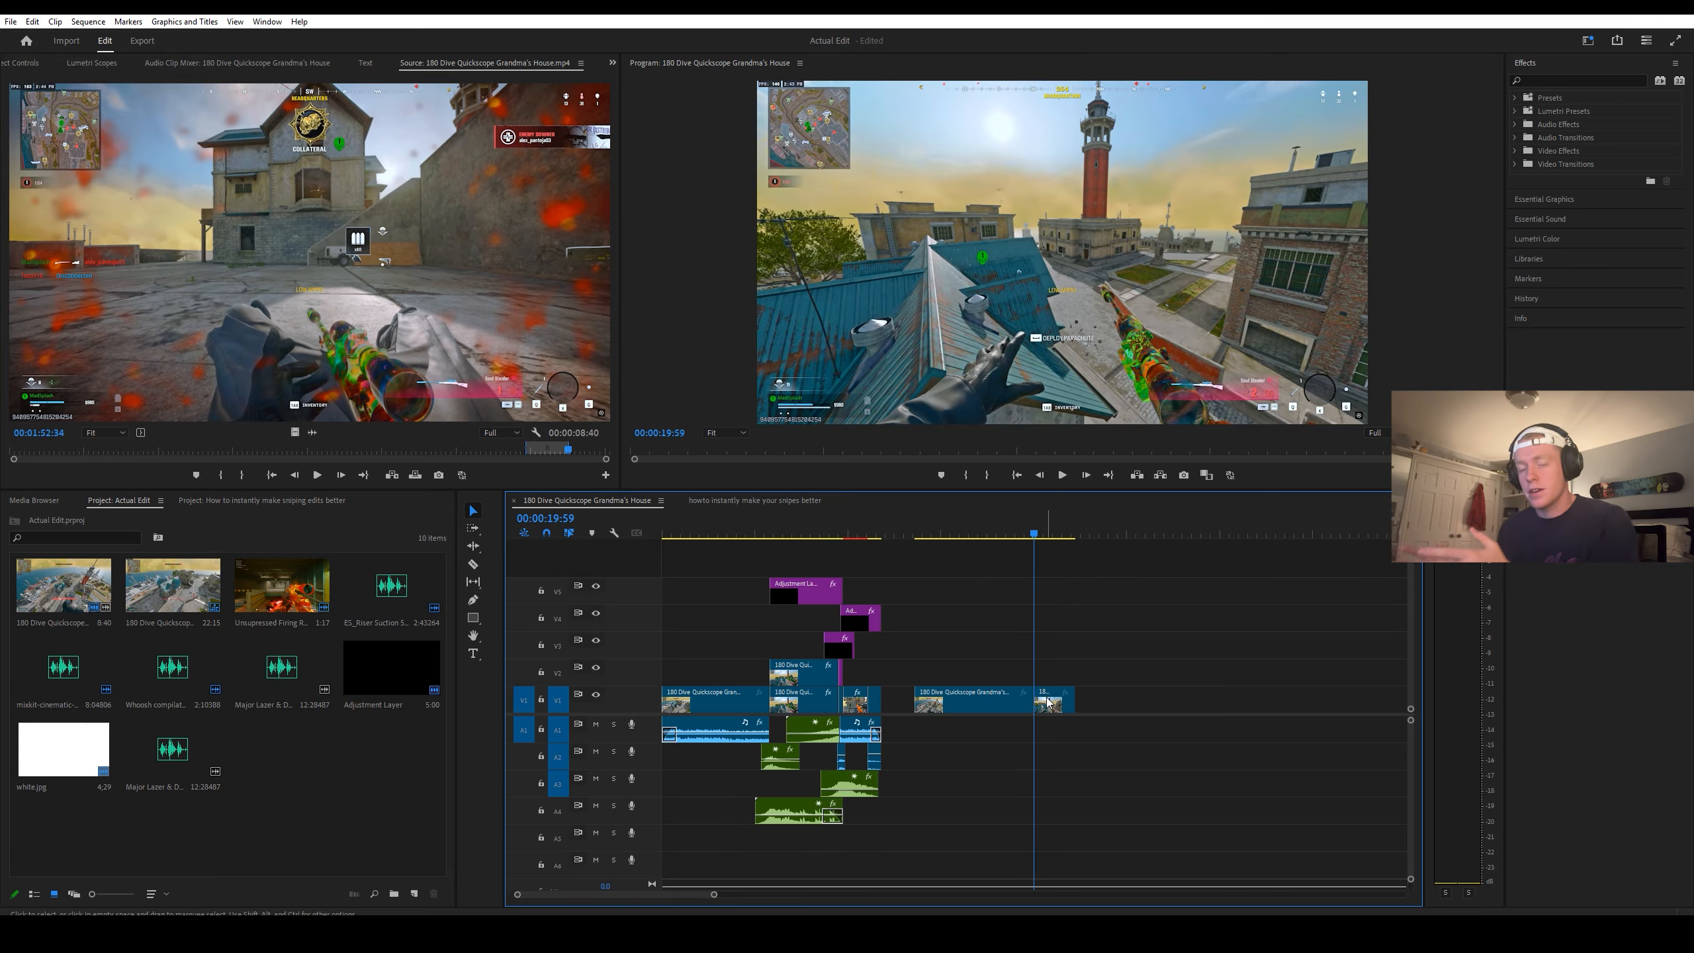
Step: Slow the segment after the cut to 18% speed with Optical flow time interpolation
right_click(1047, 696)
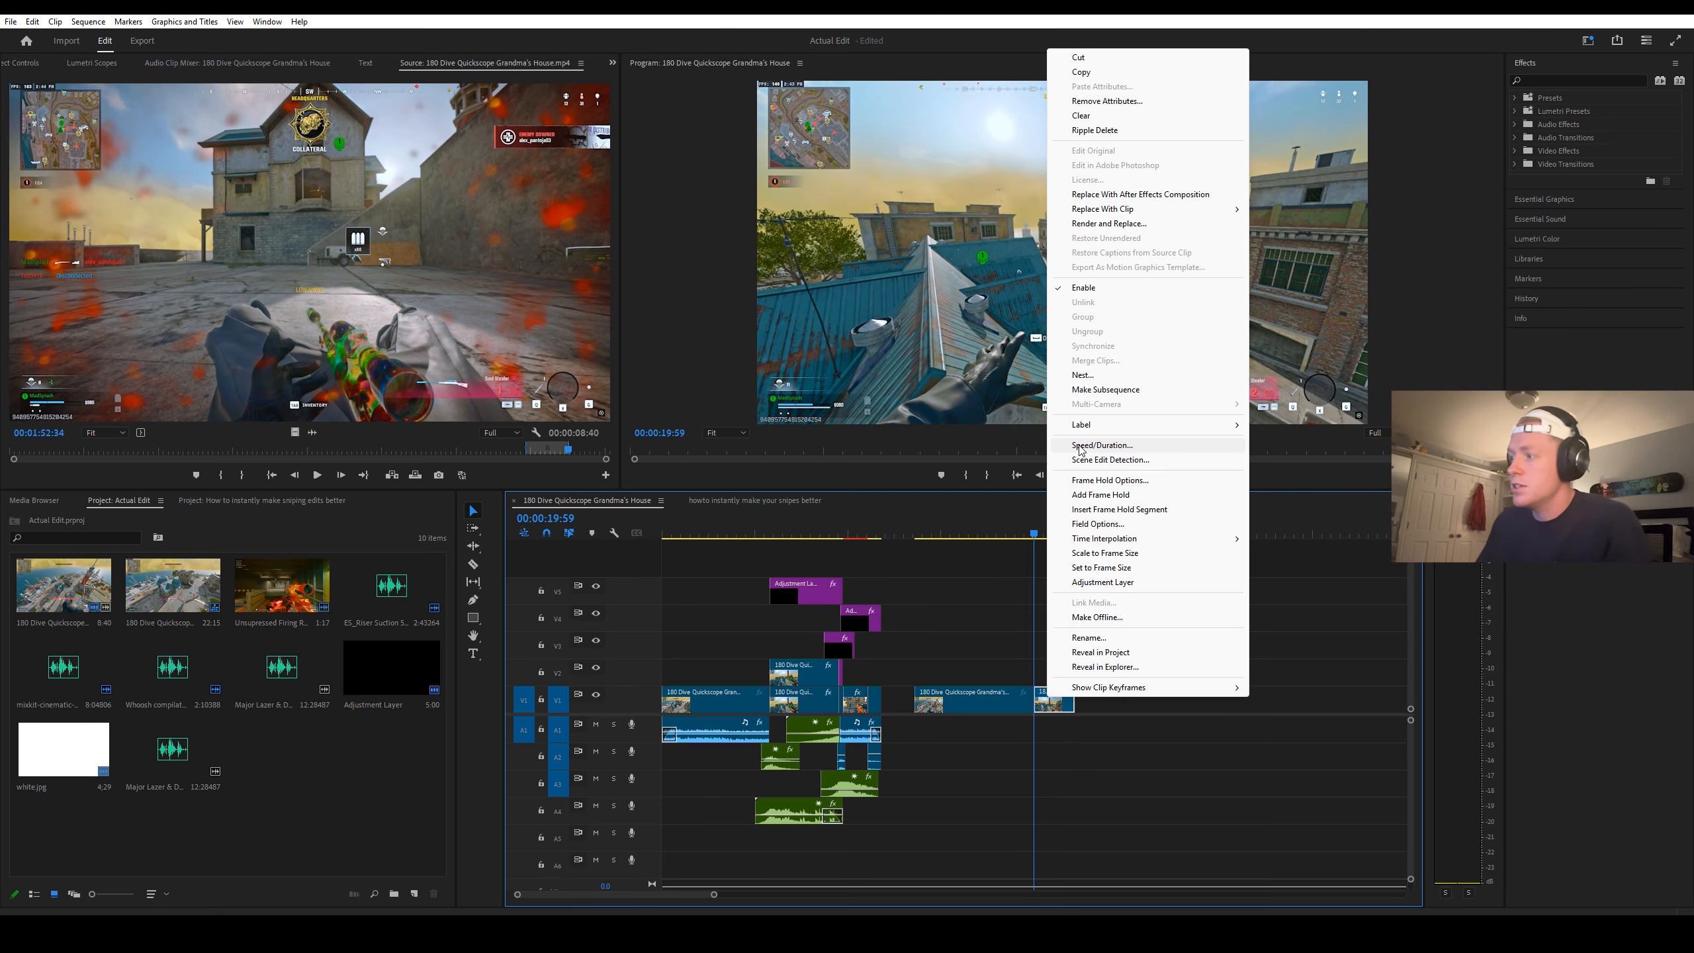
left_click(1006, 407)
type("18")
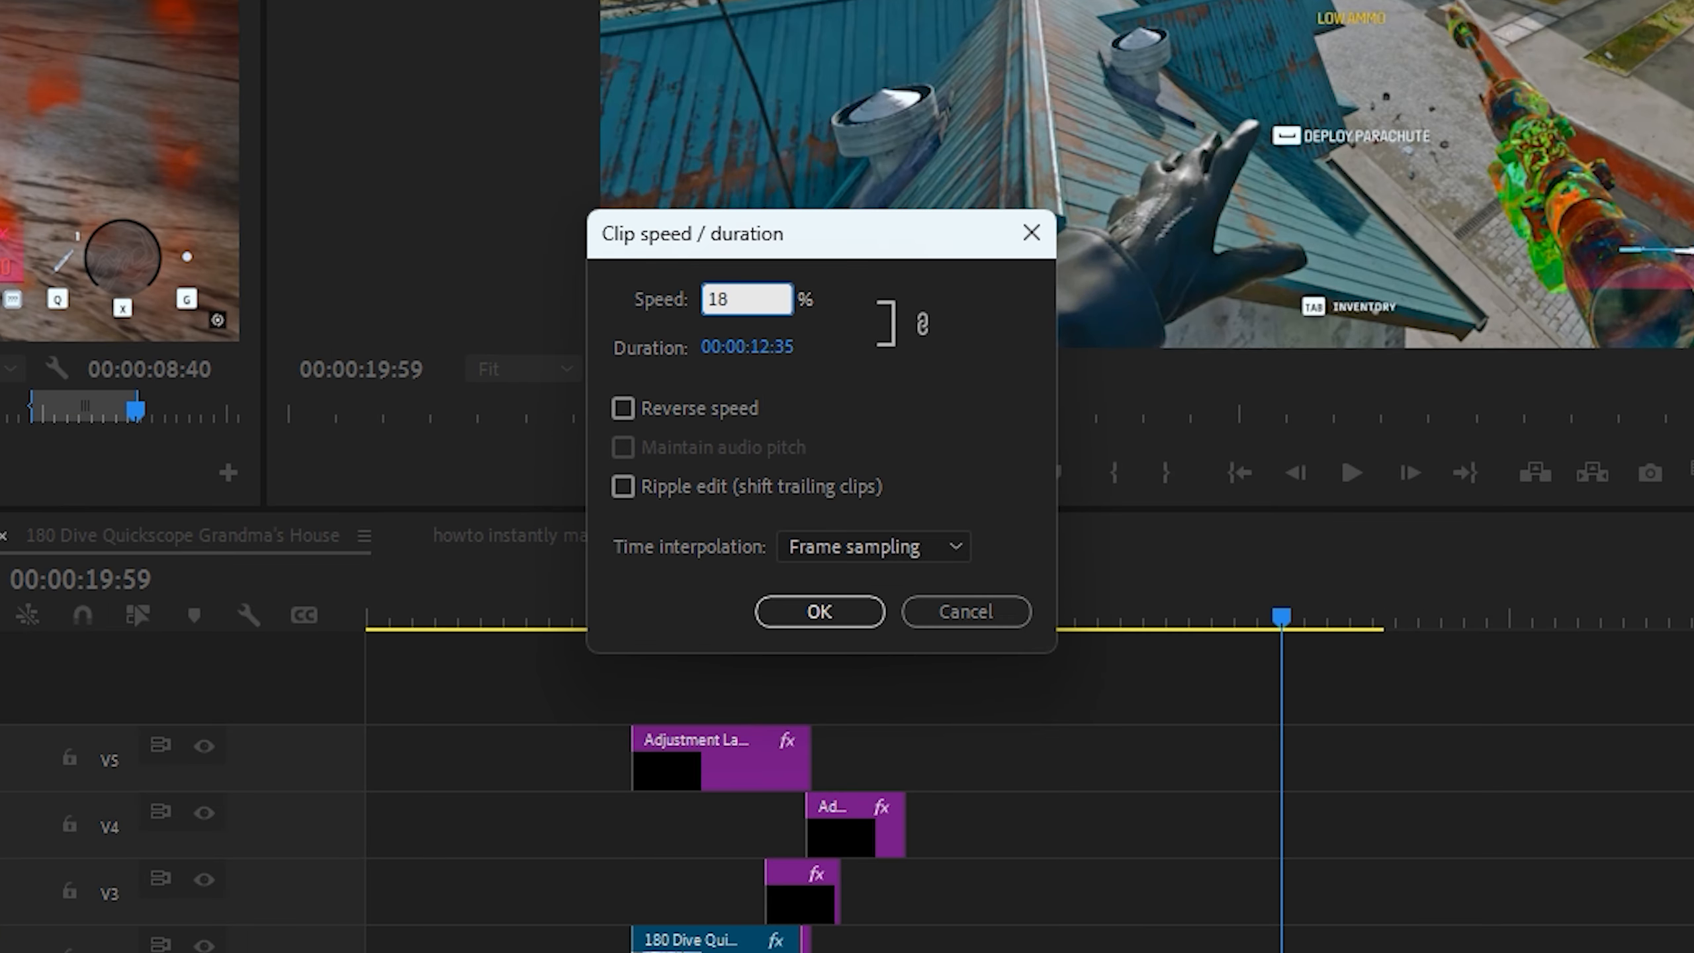
left_click(844, 546)
left_click(857, 647)
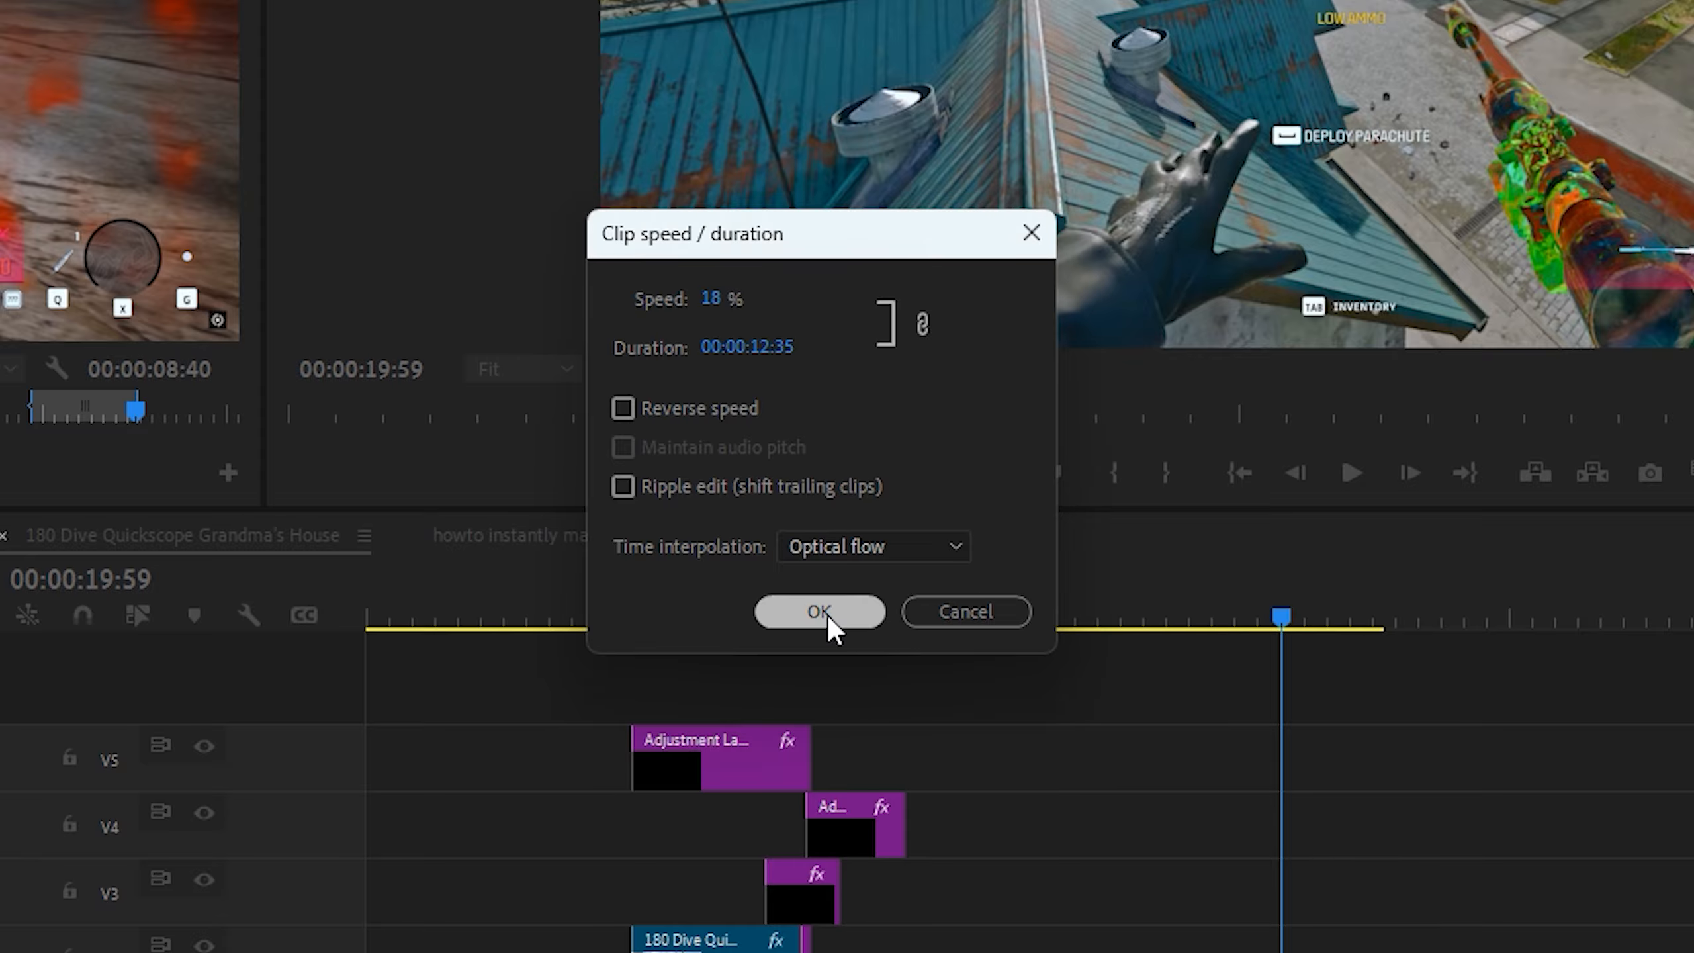
left_click(827, 613)
Step: Split the slowed gameplay segment at 00:00:24:17, just before the sniper shot
left_click_drag(1031, 538, 1114, 539)
key("c")
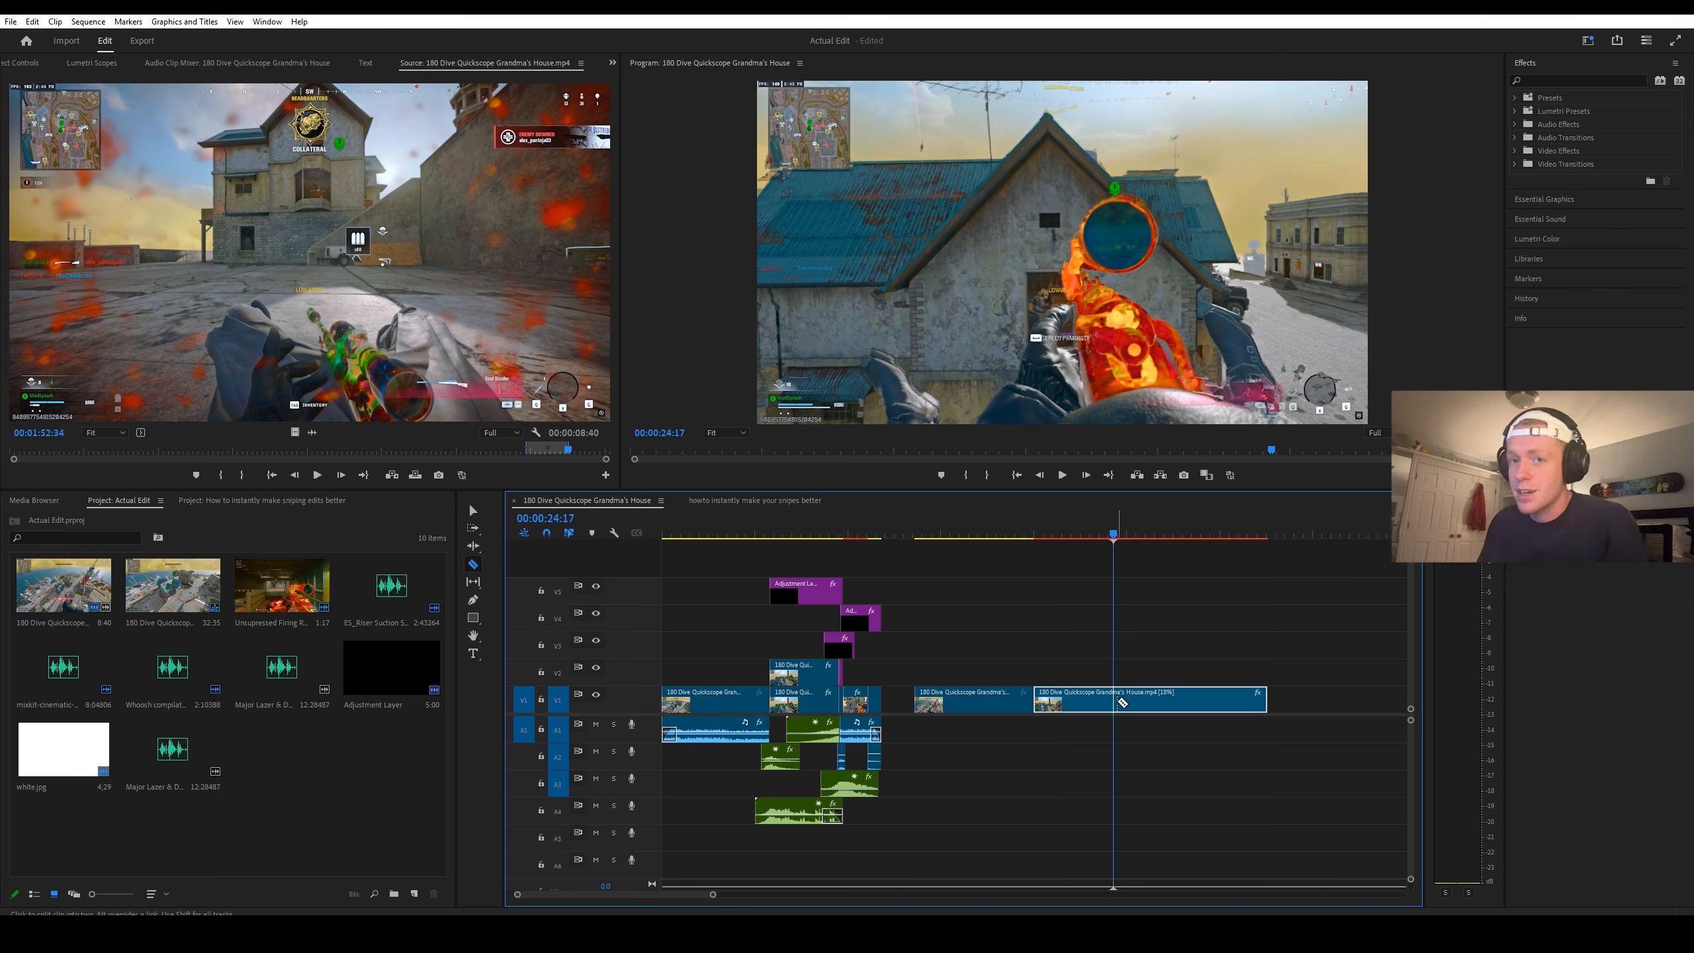
left_click(1115, 700)
key("v")
Step: Set the last gameplay segment's speed to 200% and extend its end to include more footage
right_click(1133, 702)
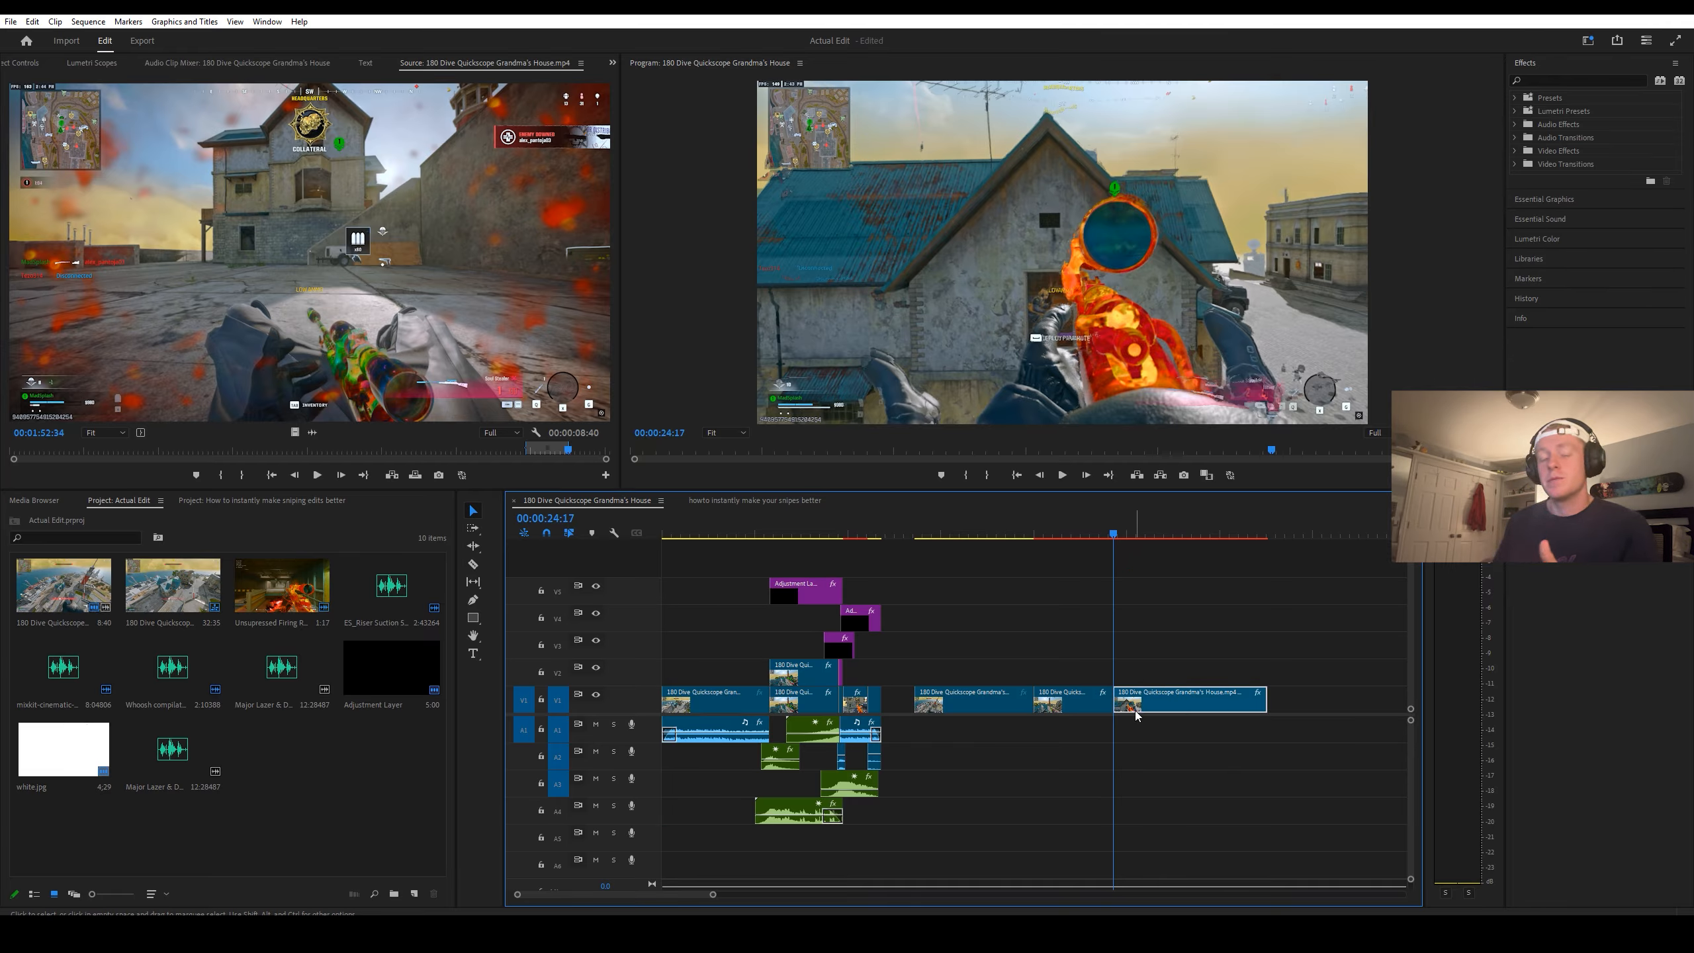
left_click(1189, 458)
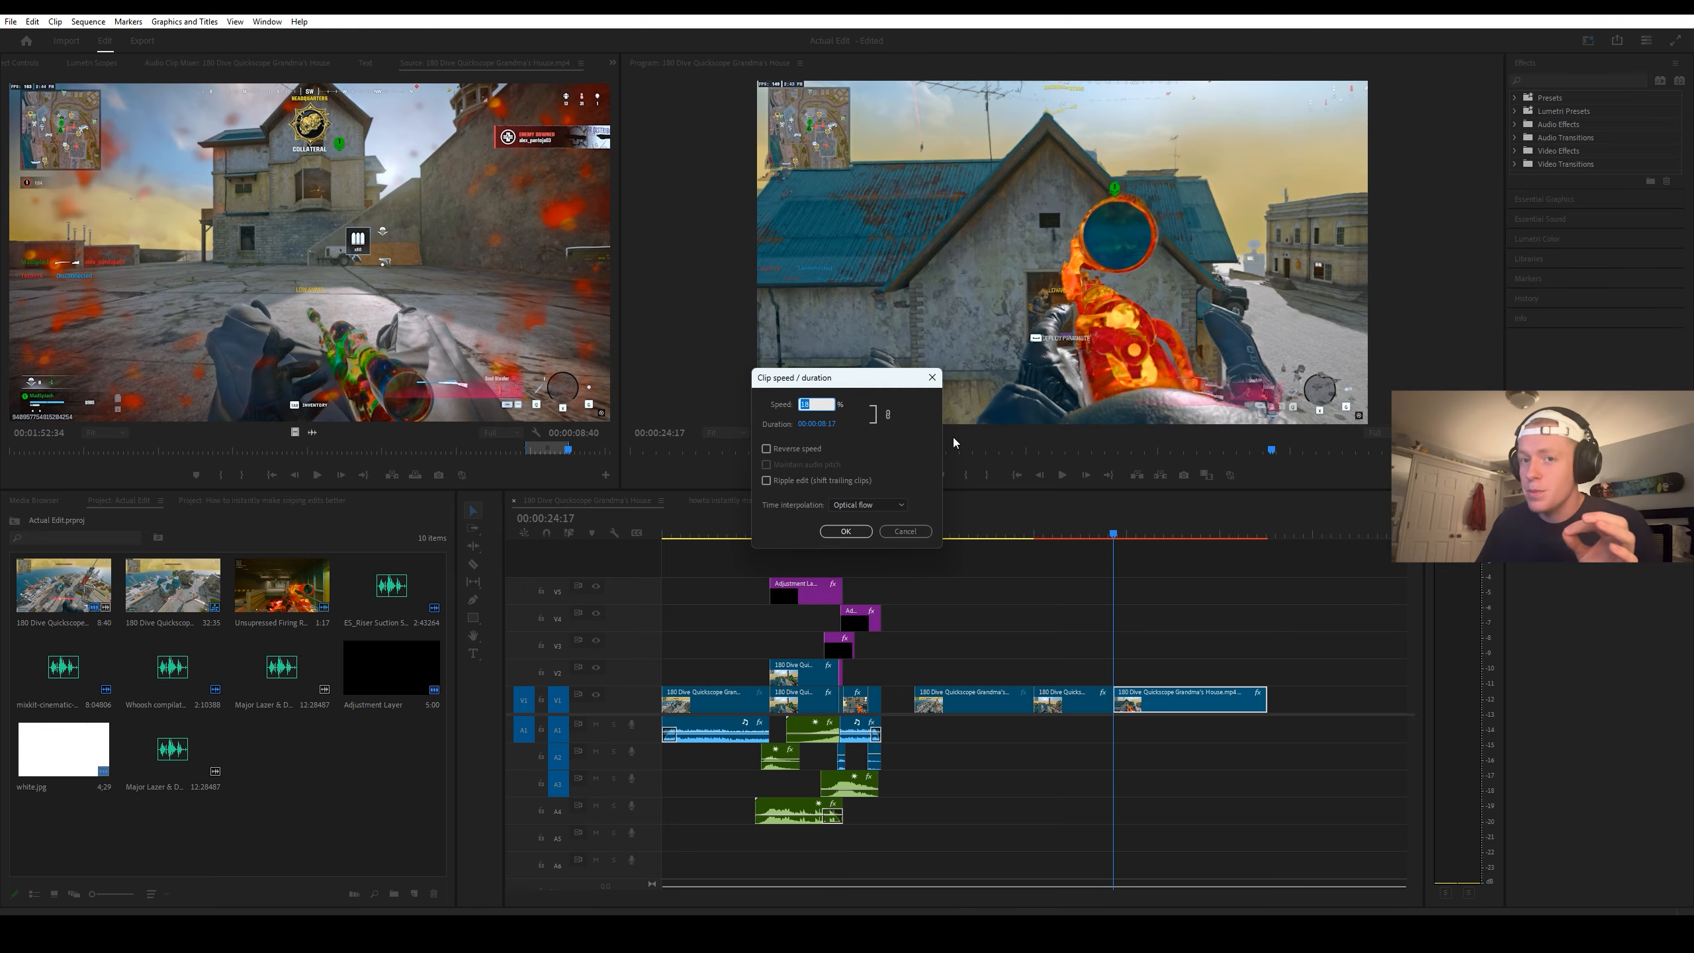
type("200")
key("Return")
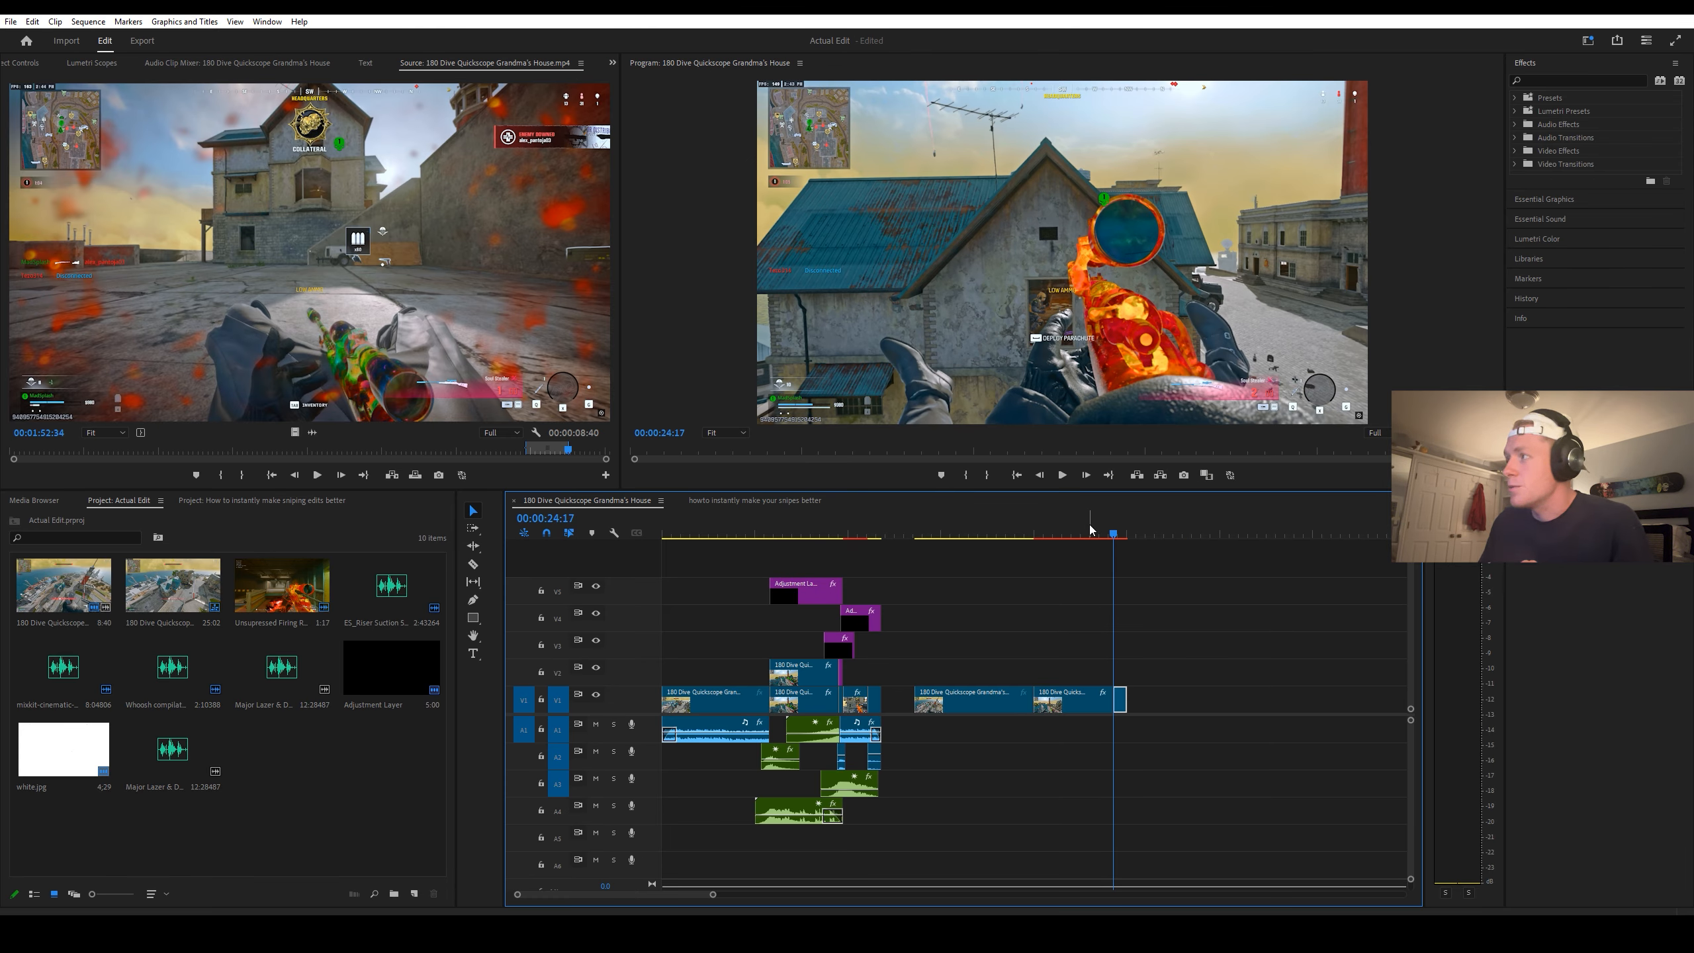
left_click_drag(1125, 700, 1195, 698)
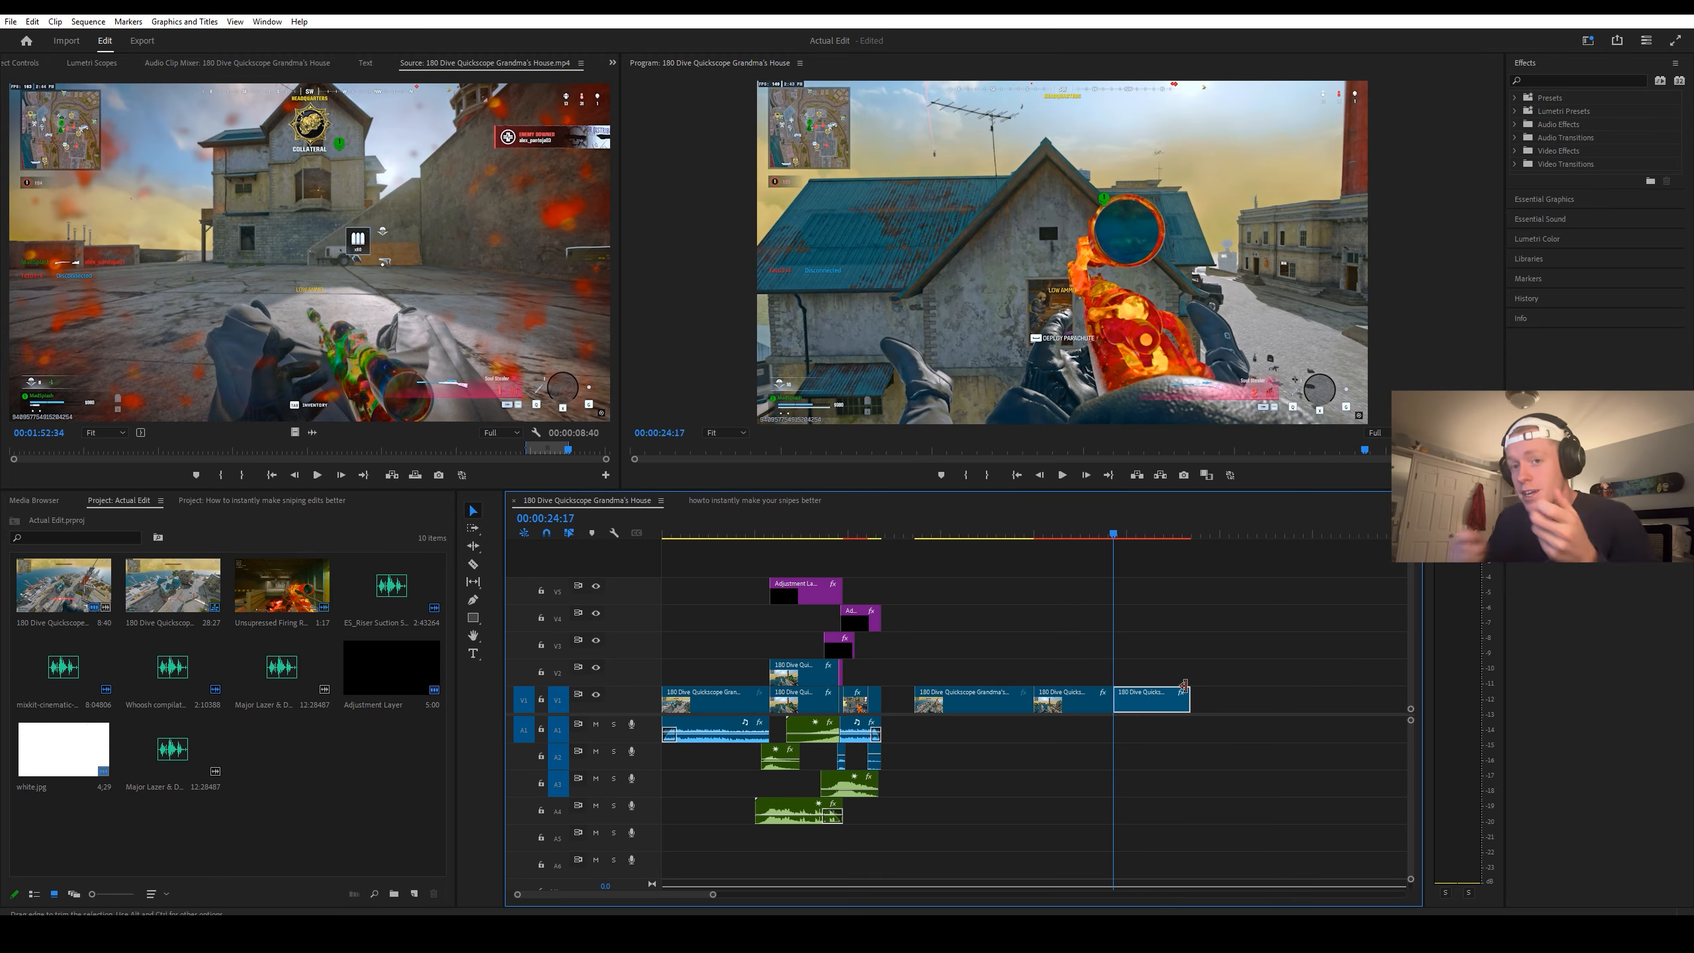
Step: Split the sped-up gameplay segment at 00:00:24:30, right after the shot
left_click_drag(1114, 536, 1119, 537)
key("c")
left_click(1118, 700)
key("v")
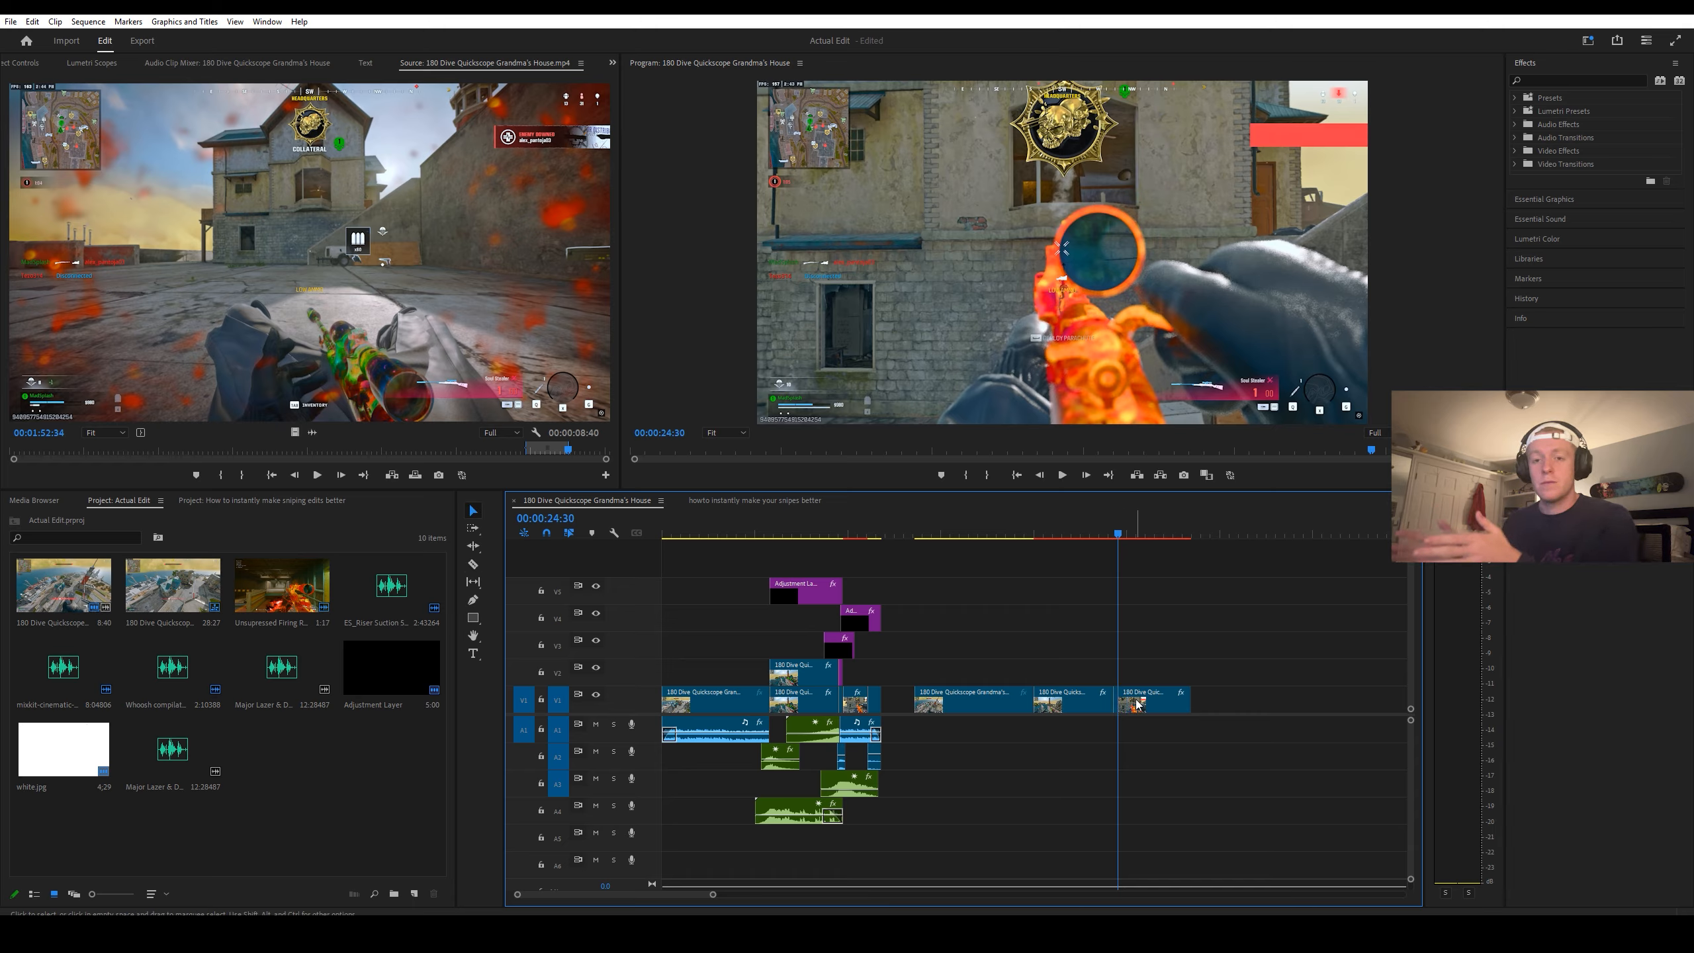
Step: Slow the segment following the shot to 15% speed
right_click(1138, 700)
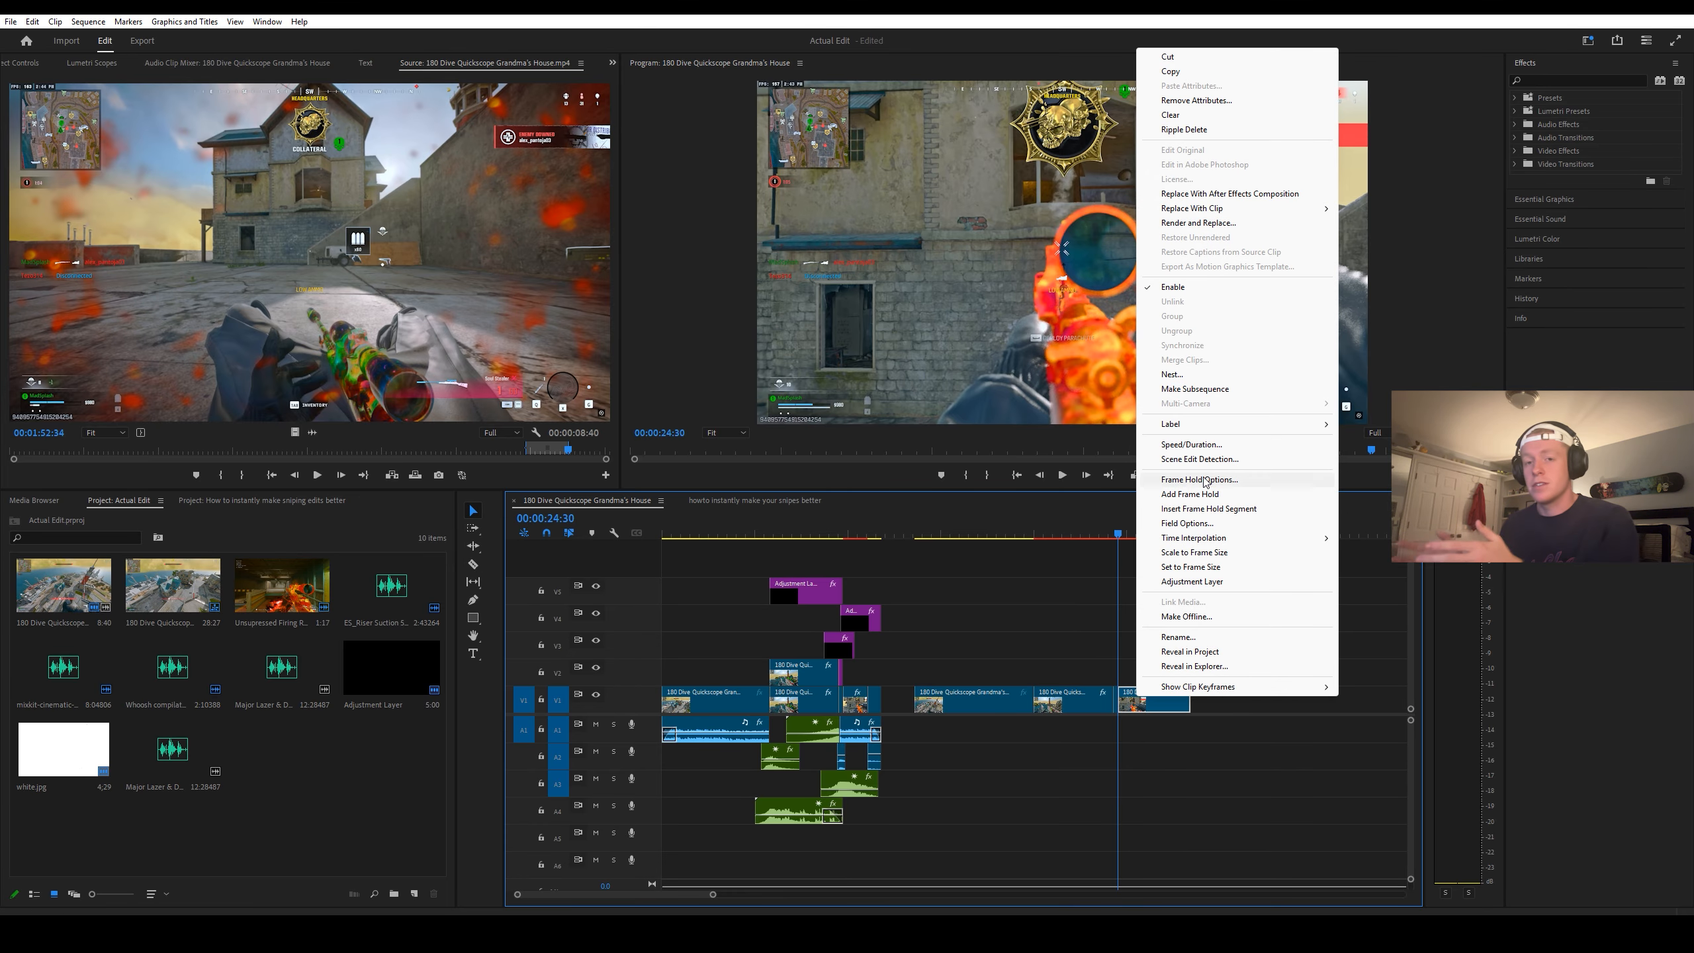
left_click(1177, 445)
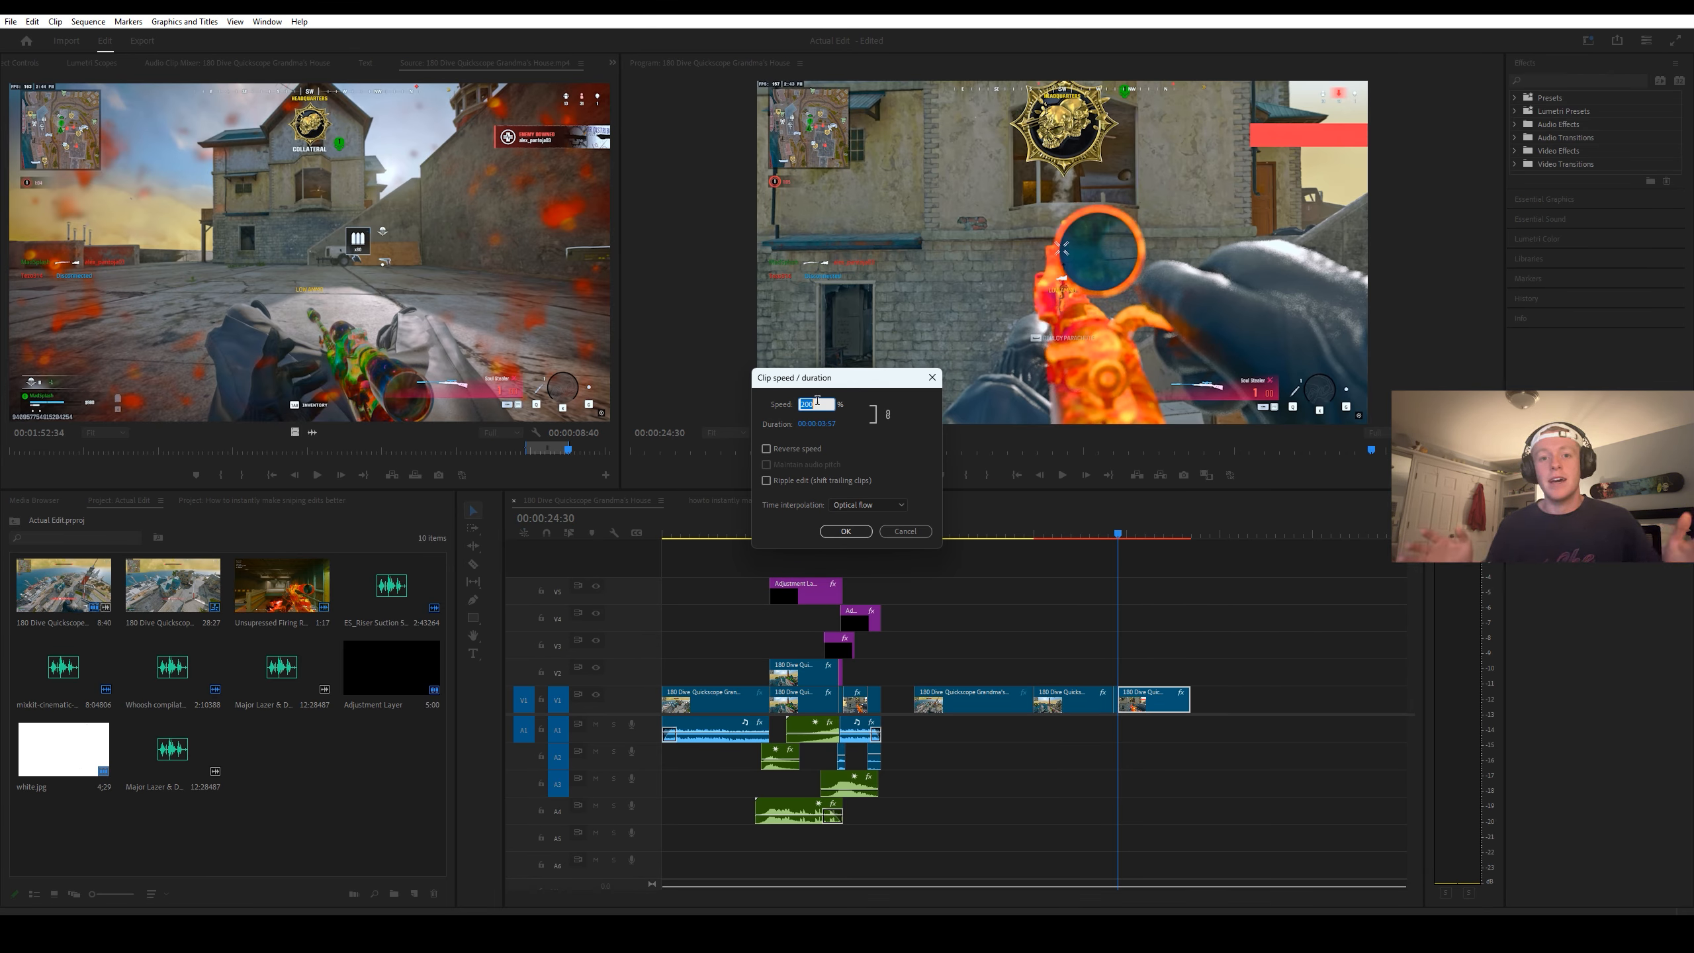
left_click(845, 531)
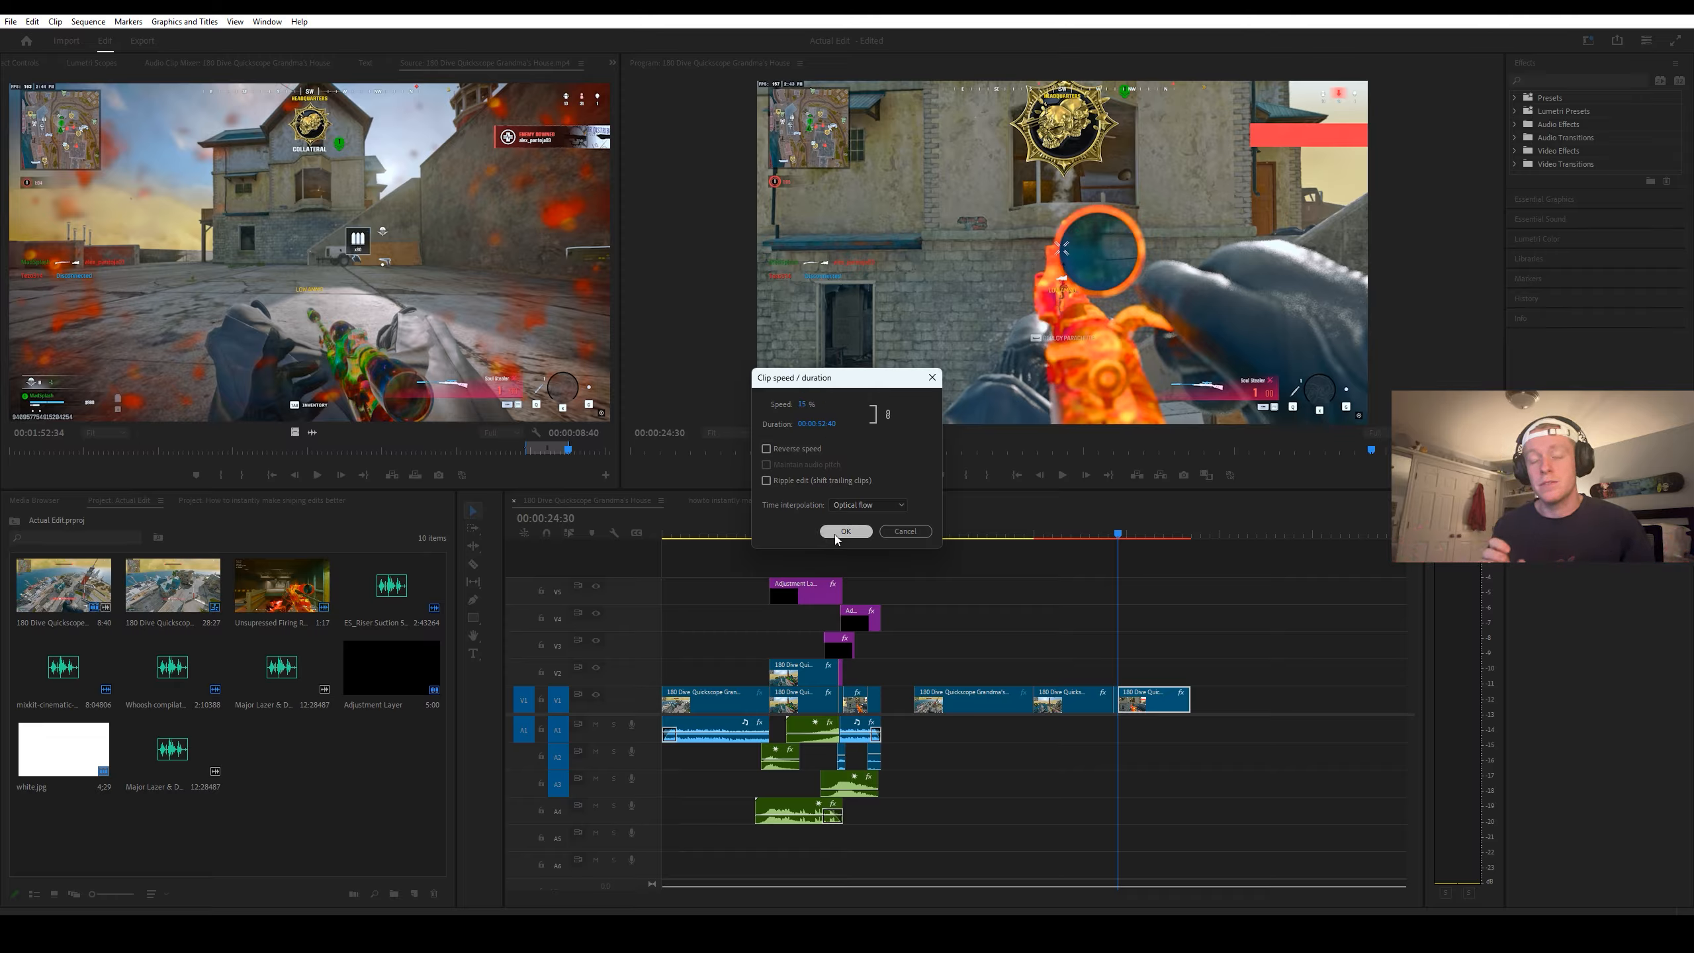
Step: Split the 15% slow-motion segment at 00:00:25:25 and set the trailing part's speed to 100%
left_click_drag(1112, 532, 1137, 534)
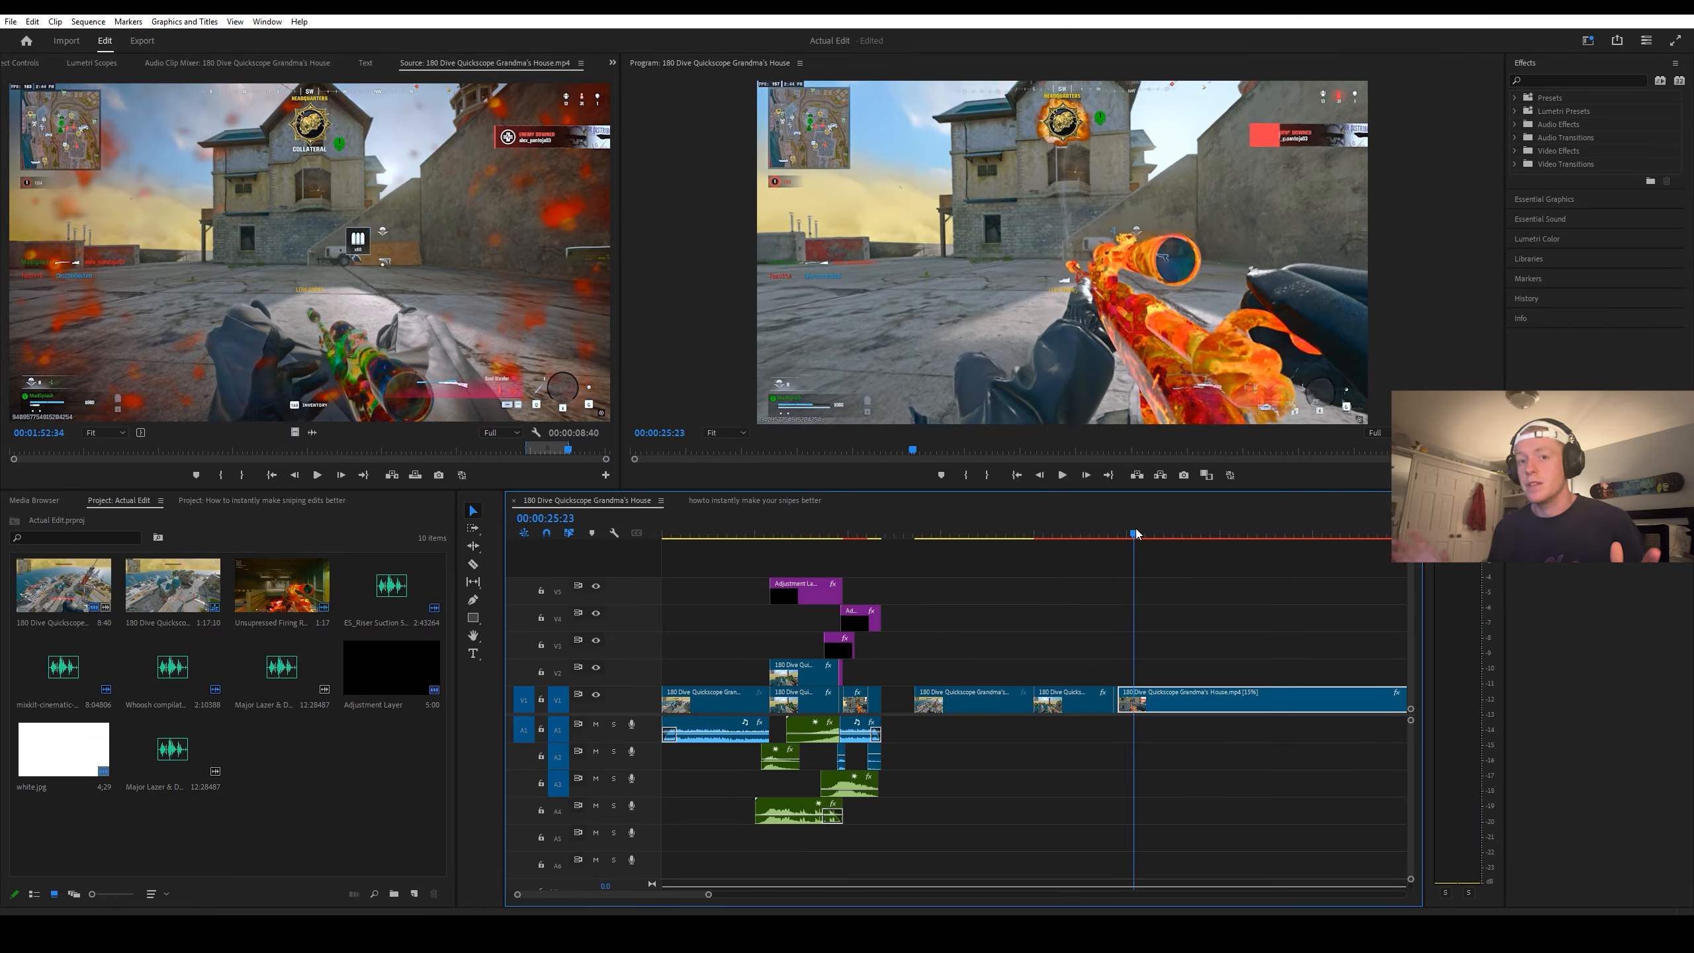
right_click(1153, 701)
left_click(1208, 445)
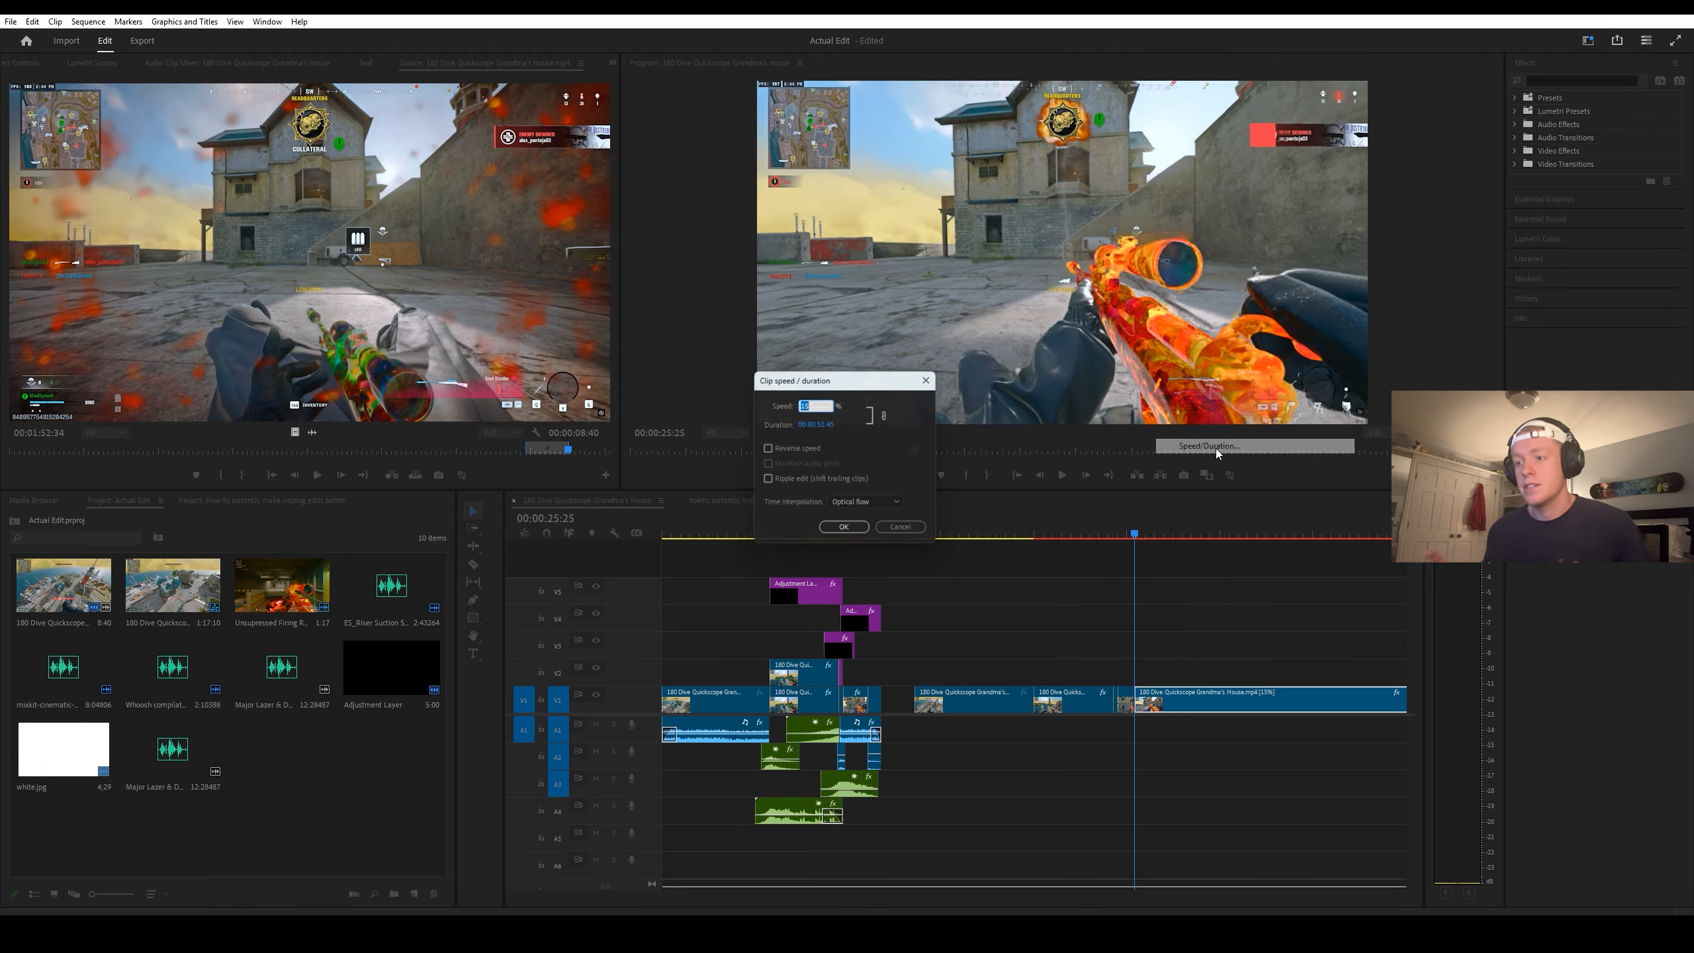
type("100")
key("Return")
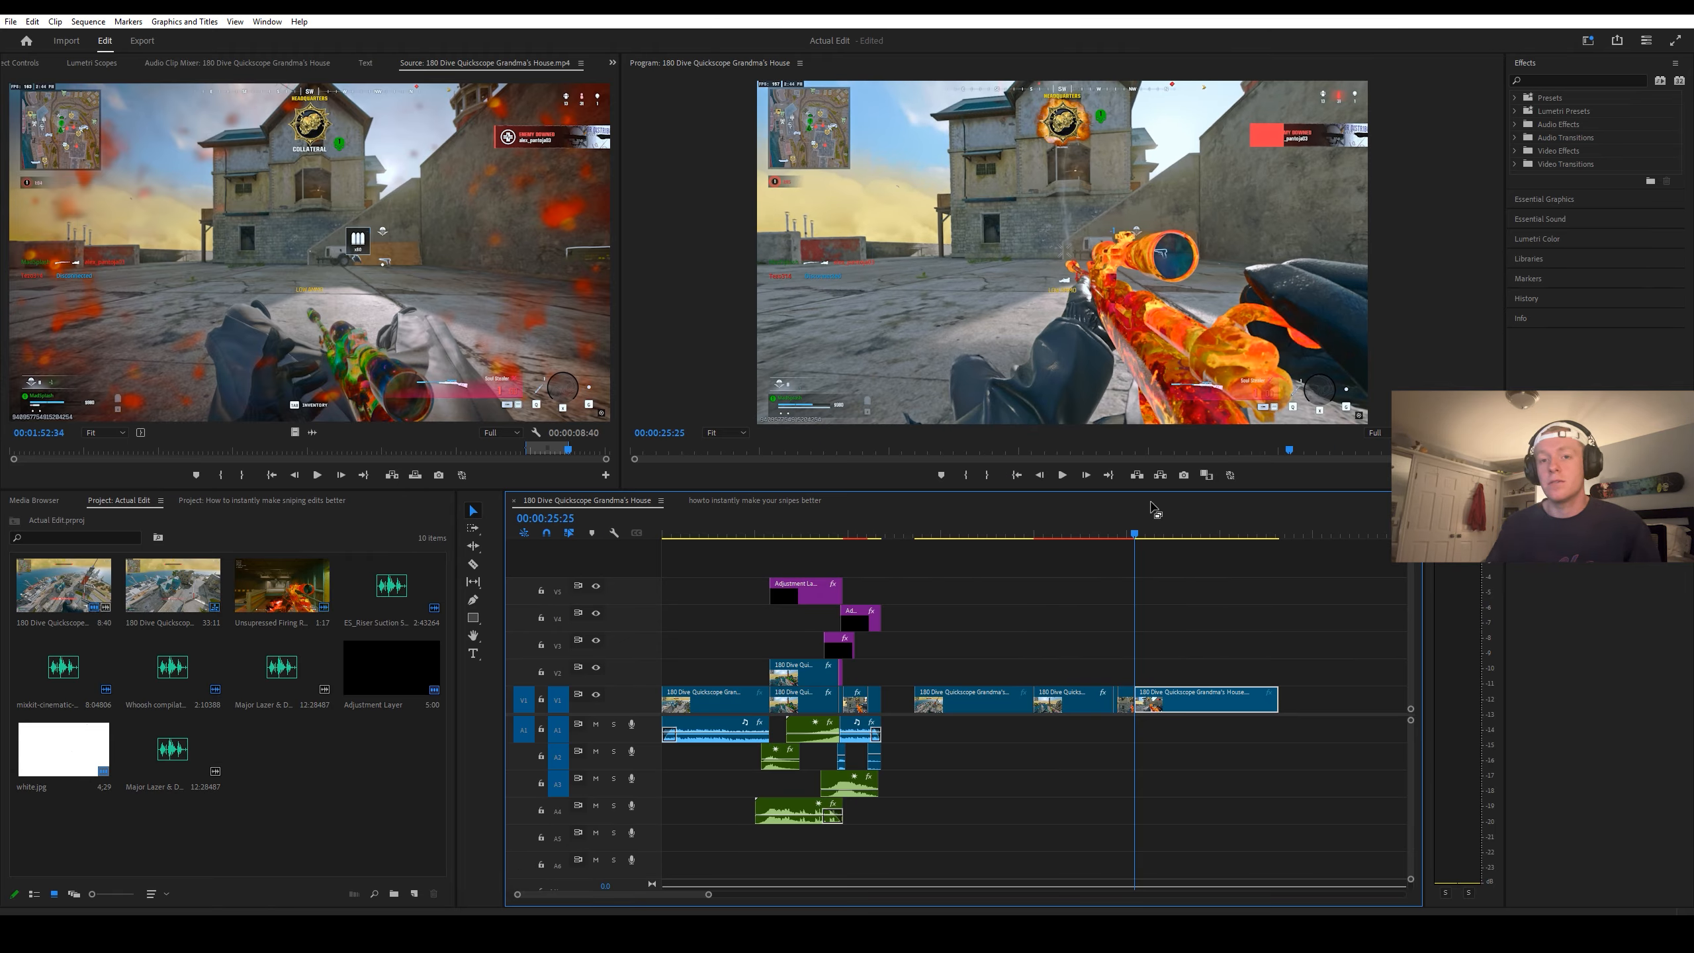
Step: Play back the new gameplay section from near its beginning to review the speed changes
left_click(933, 536)
key("space")
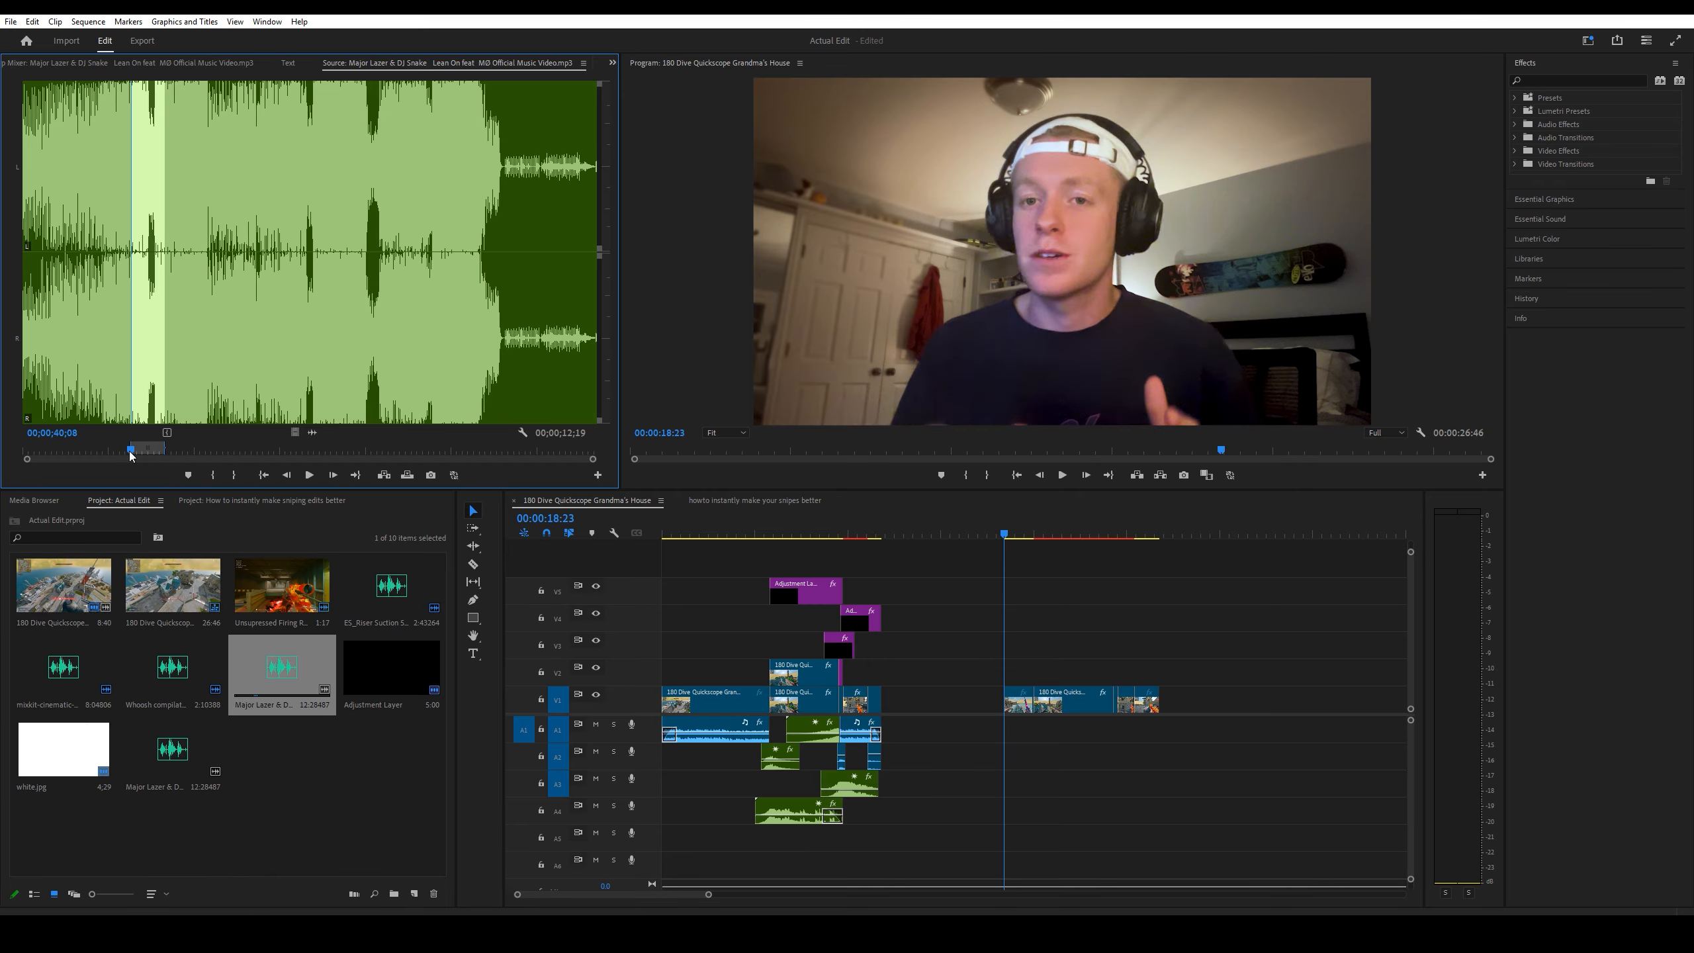
Step: Audition the Major Lazer & DJ Snake song in the source and place its audio on track A1 at 00:00:18:23
left_click_drag(131, 454, 128, 455)
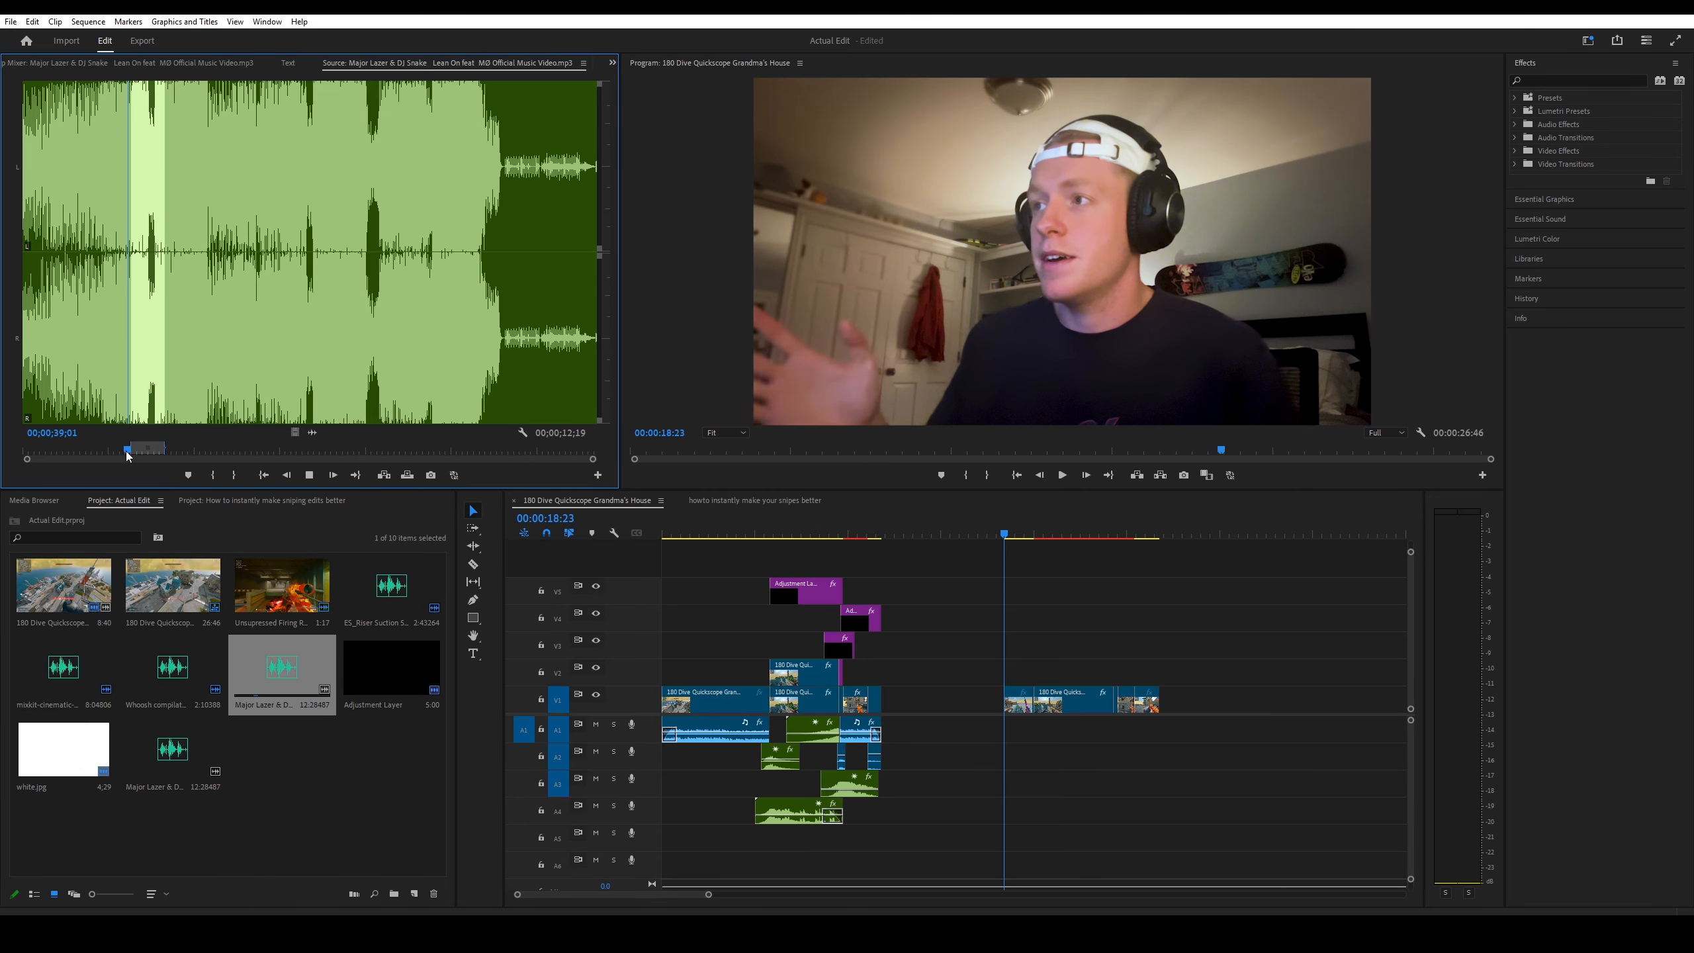
key("space")
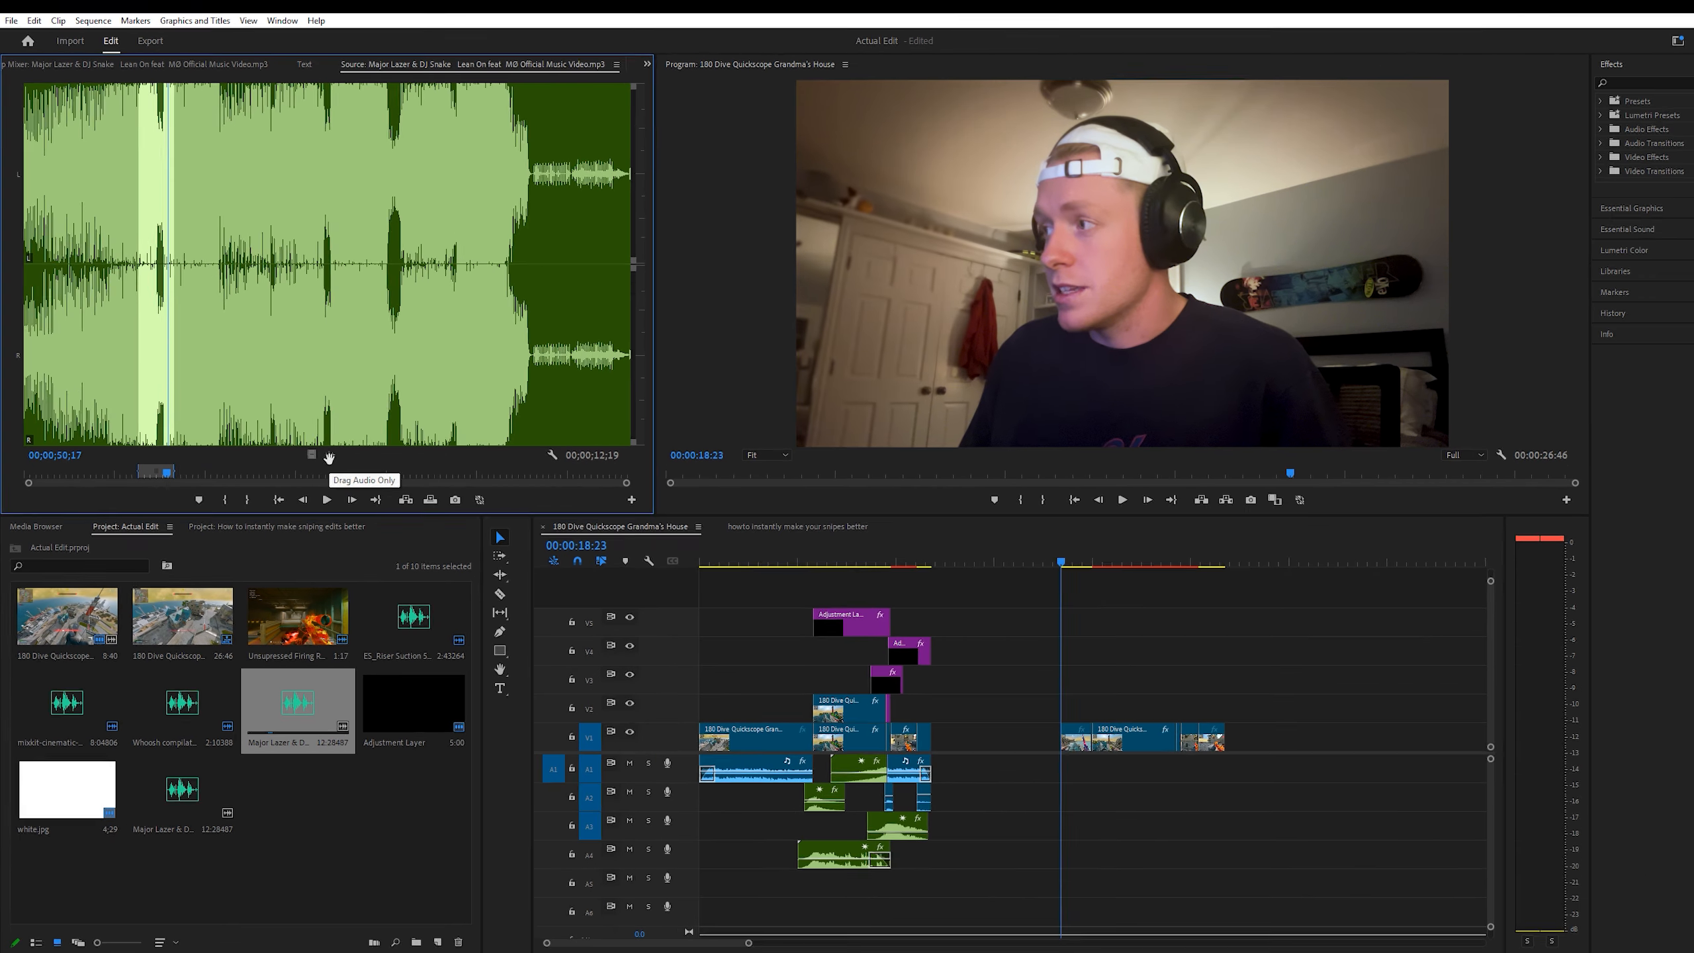
key("backslash")
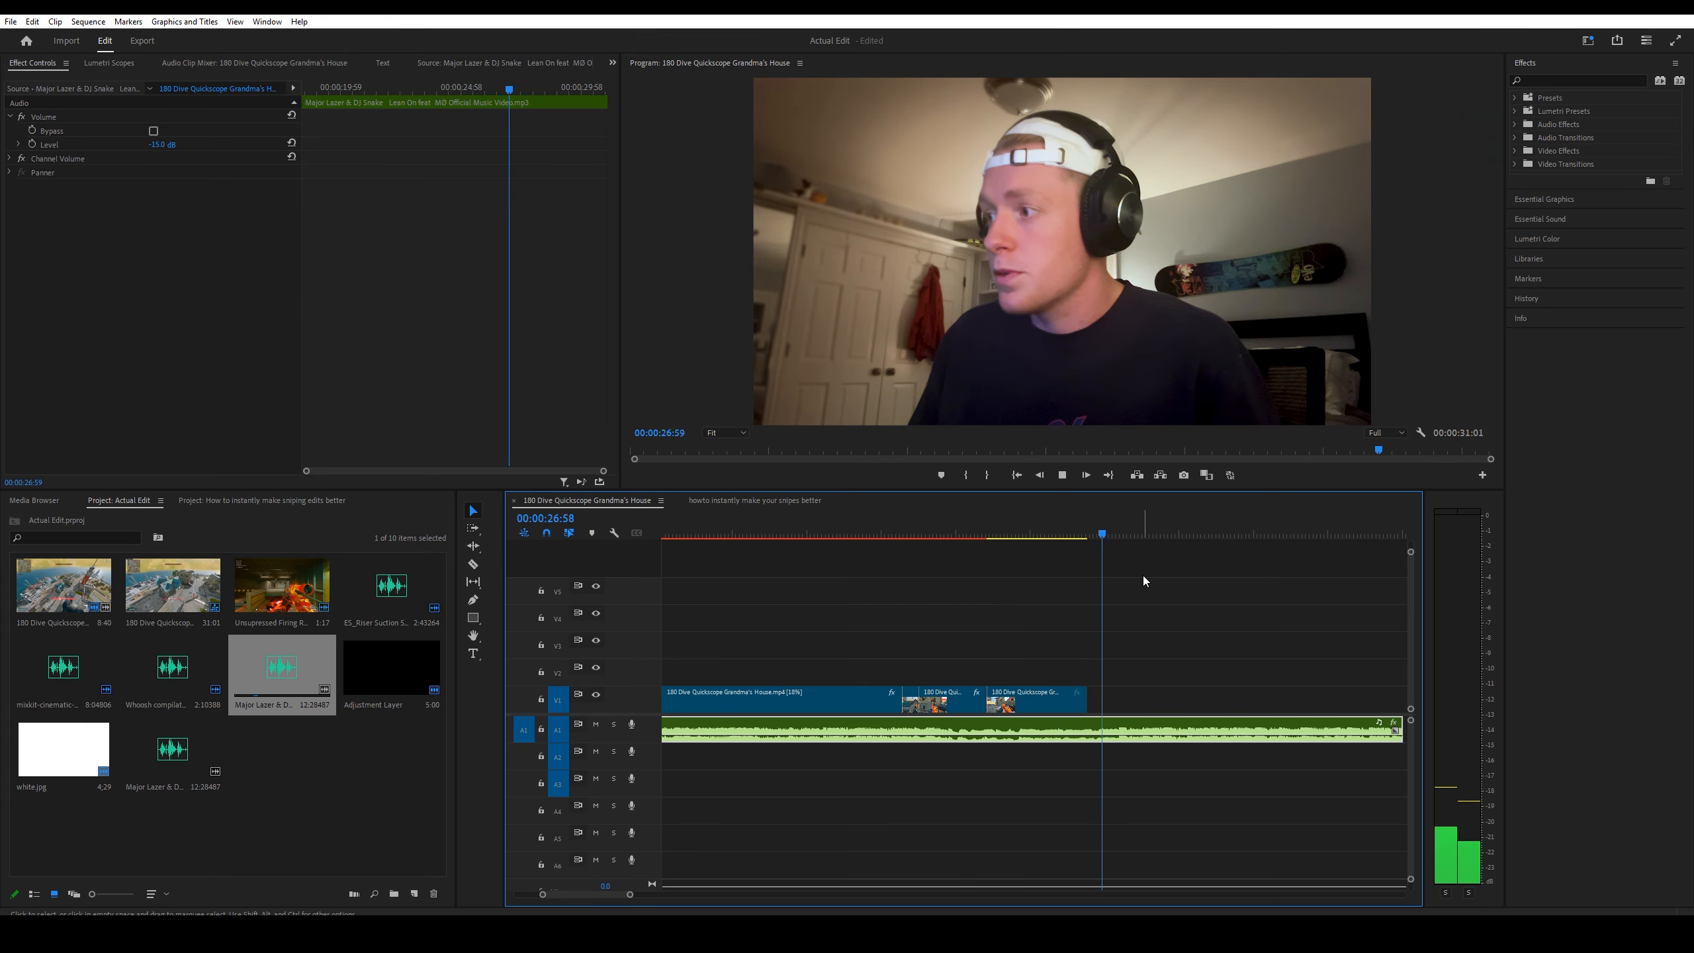
Step: Locate the song's beat drop in the sequence and split the audio there at 00:00:27:11
key("space")
key("ctrl+z")
key("ctrl+z")
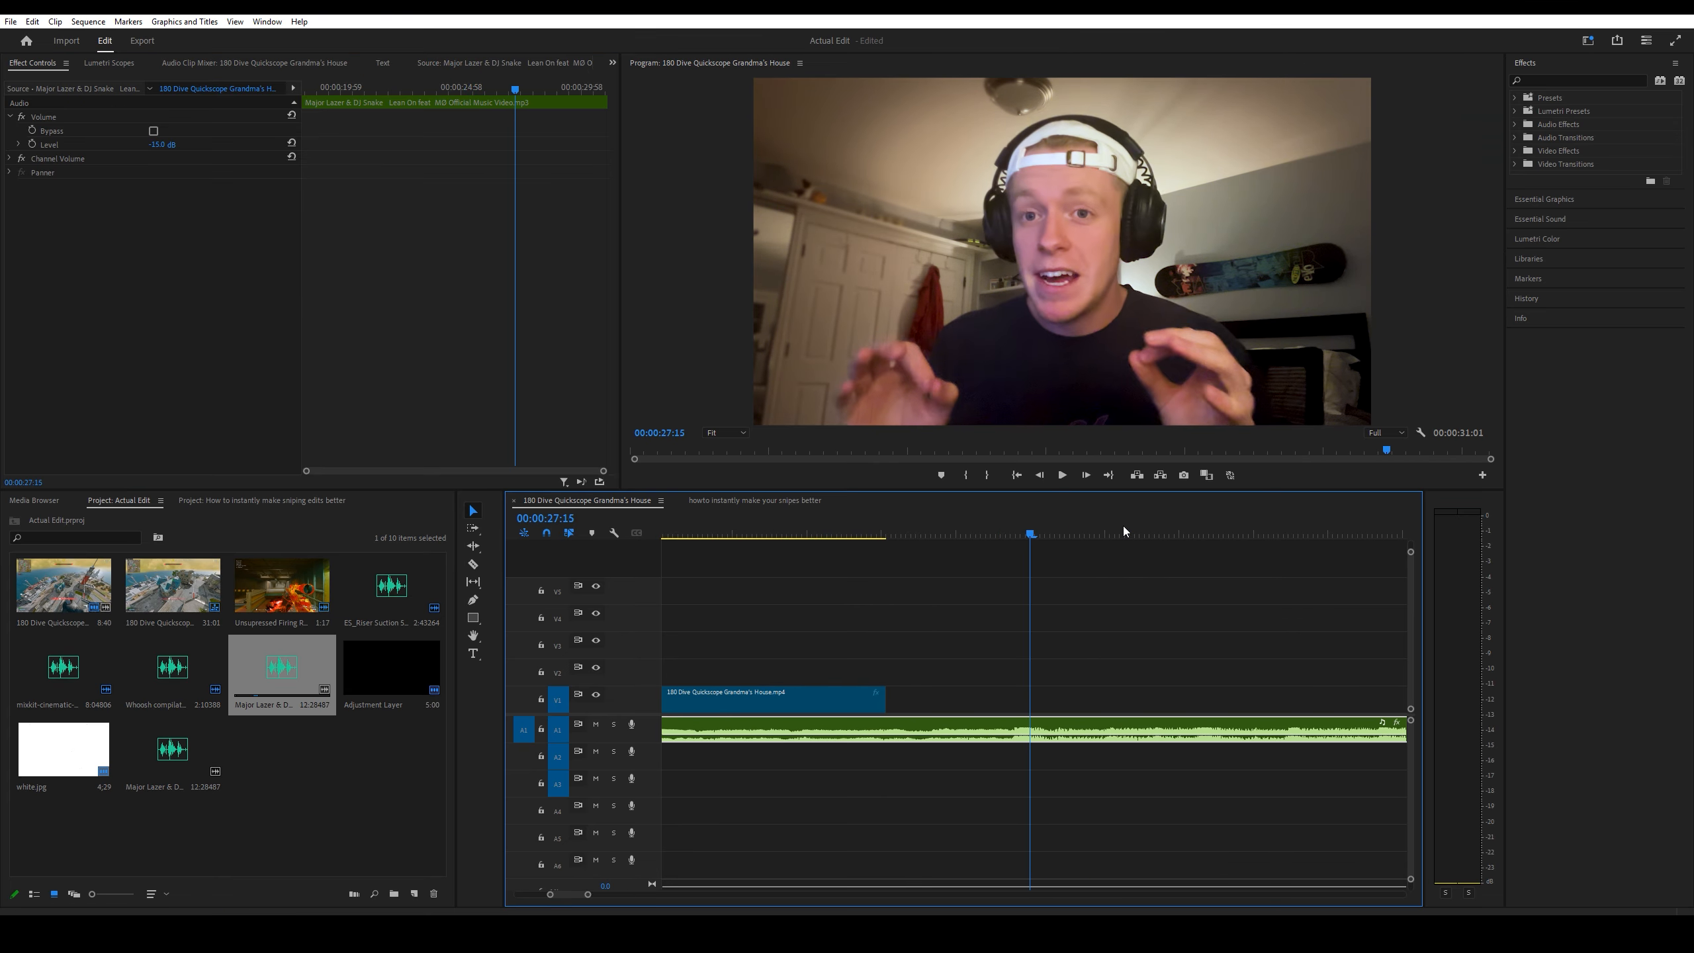
key("Left")
key("c")
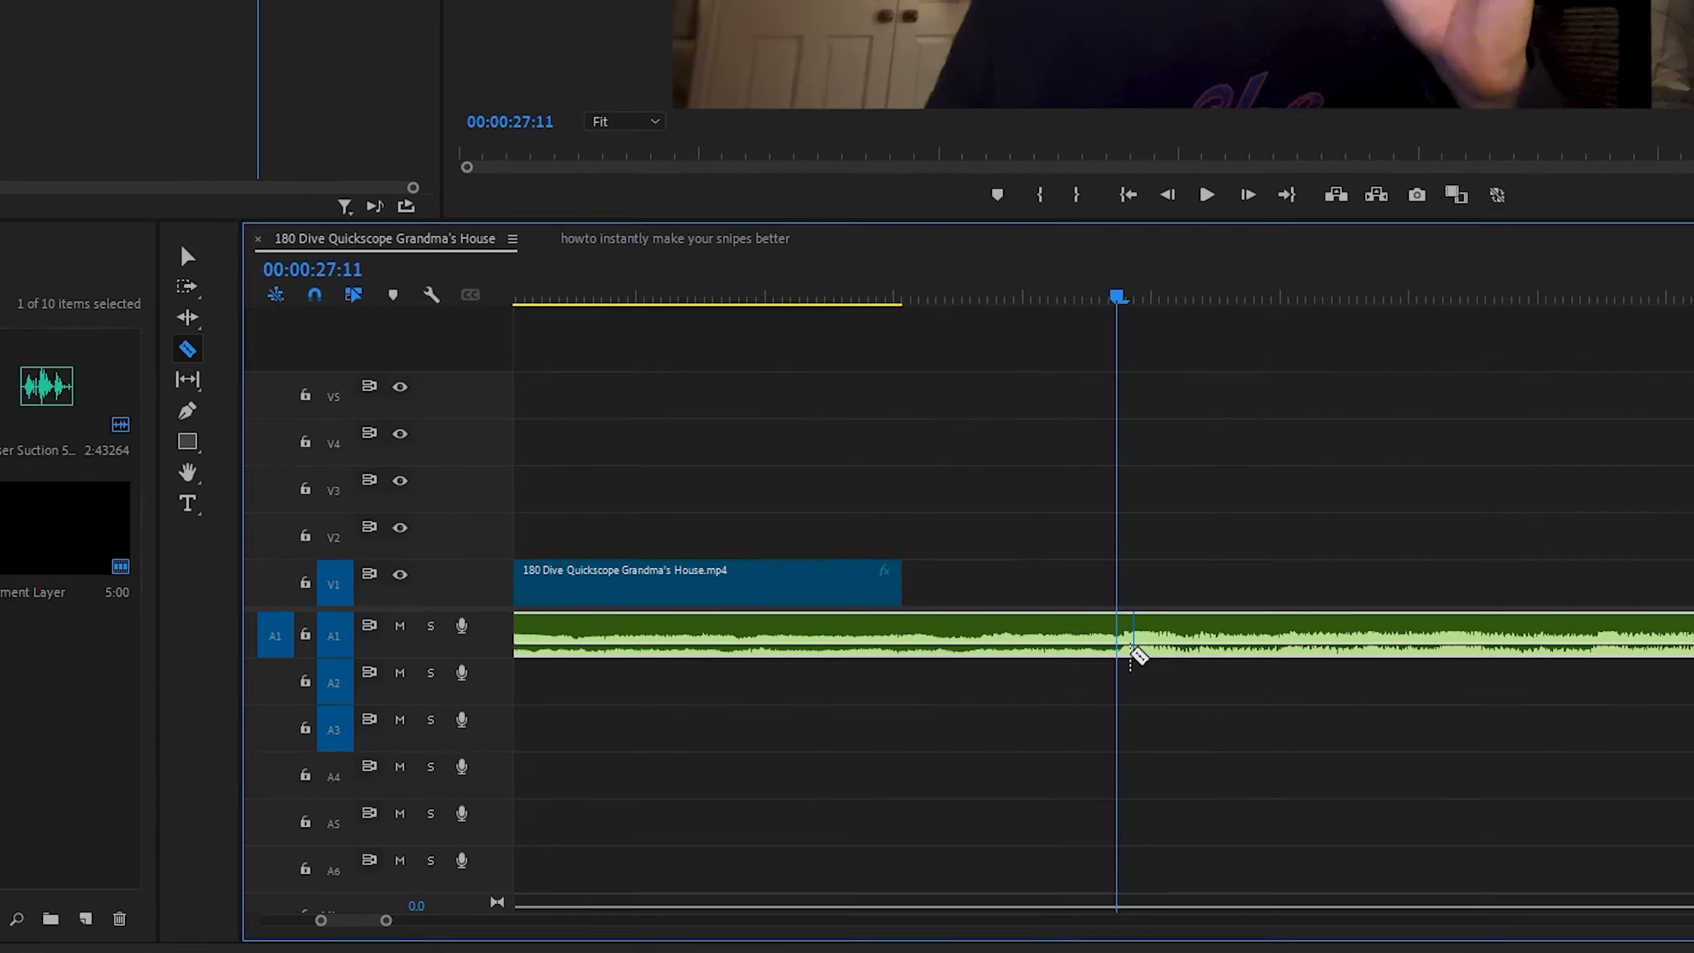
left_click(1010, 725)
key("v")
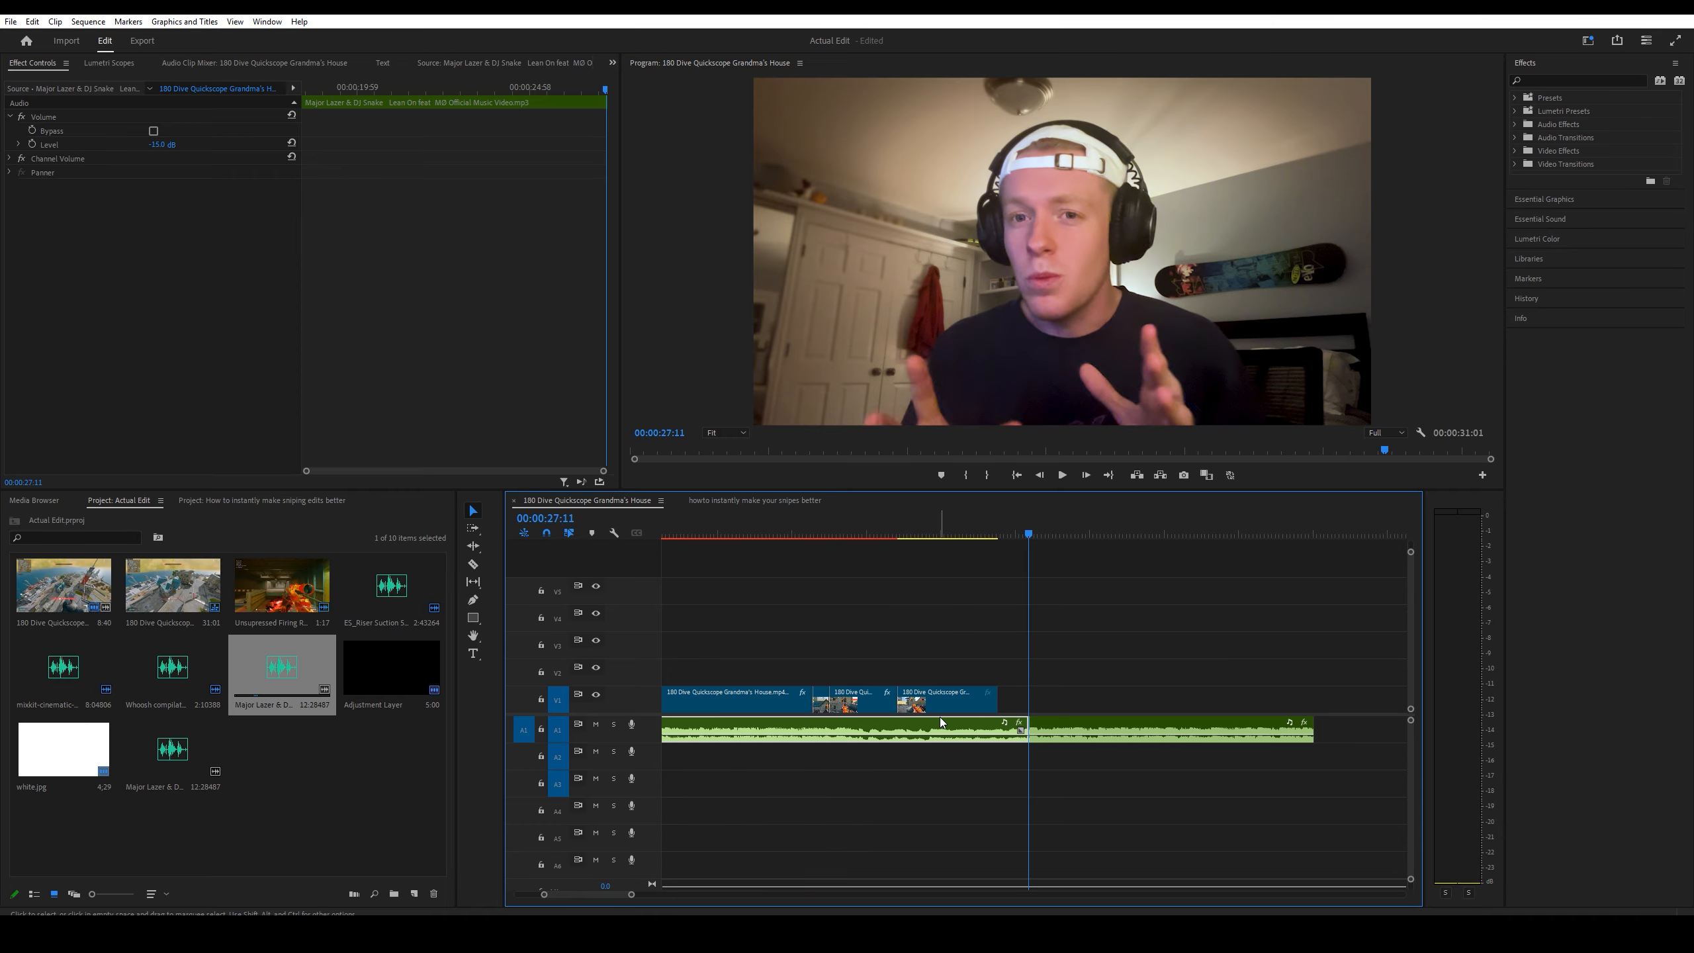
Step: Move the song section before the cut earlier on track A1 and shorten it
left_click_drag(964, 725, 921, 725)
key("minus")
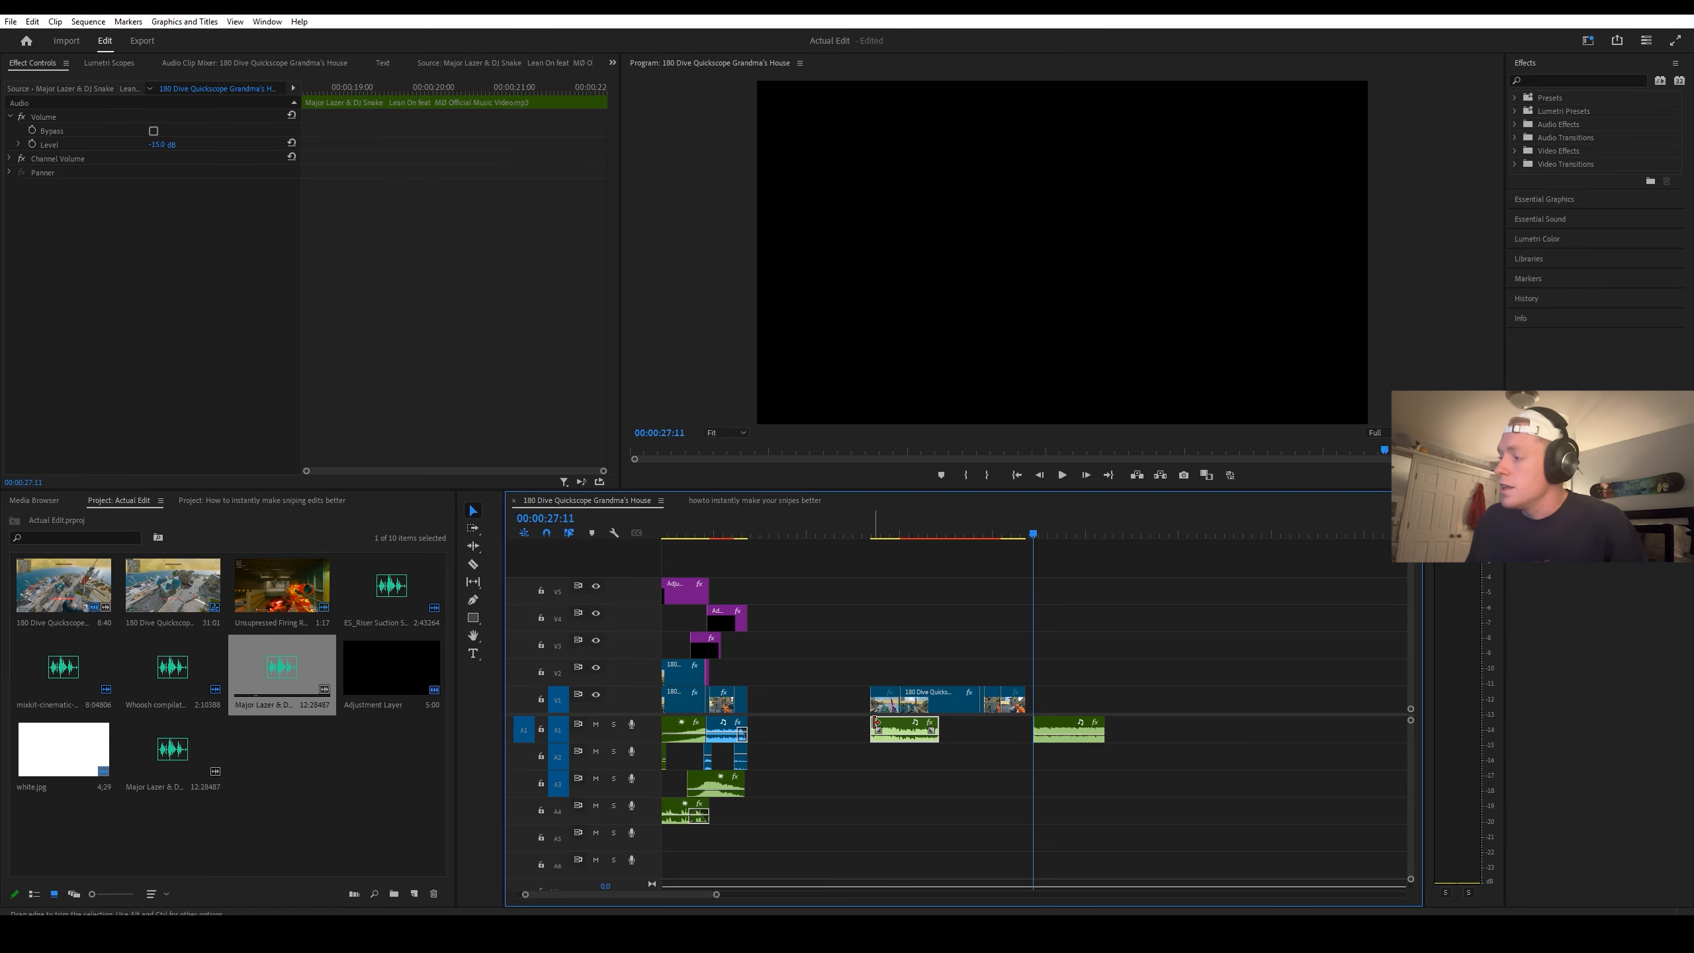
left_click_drag(921, 725, 887, 725)
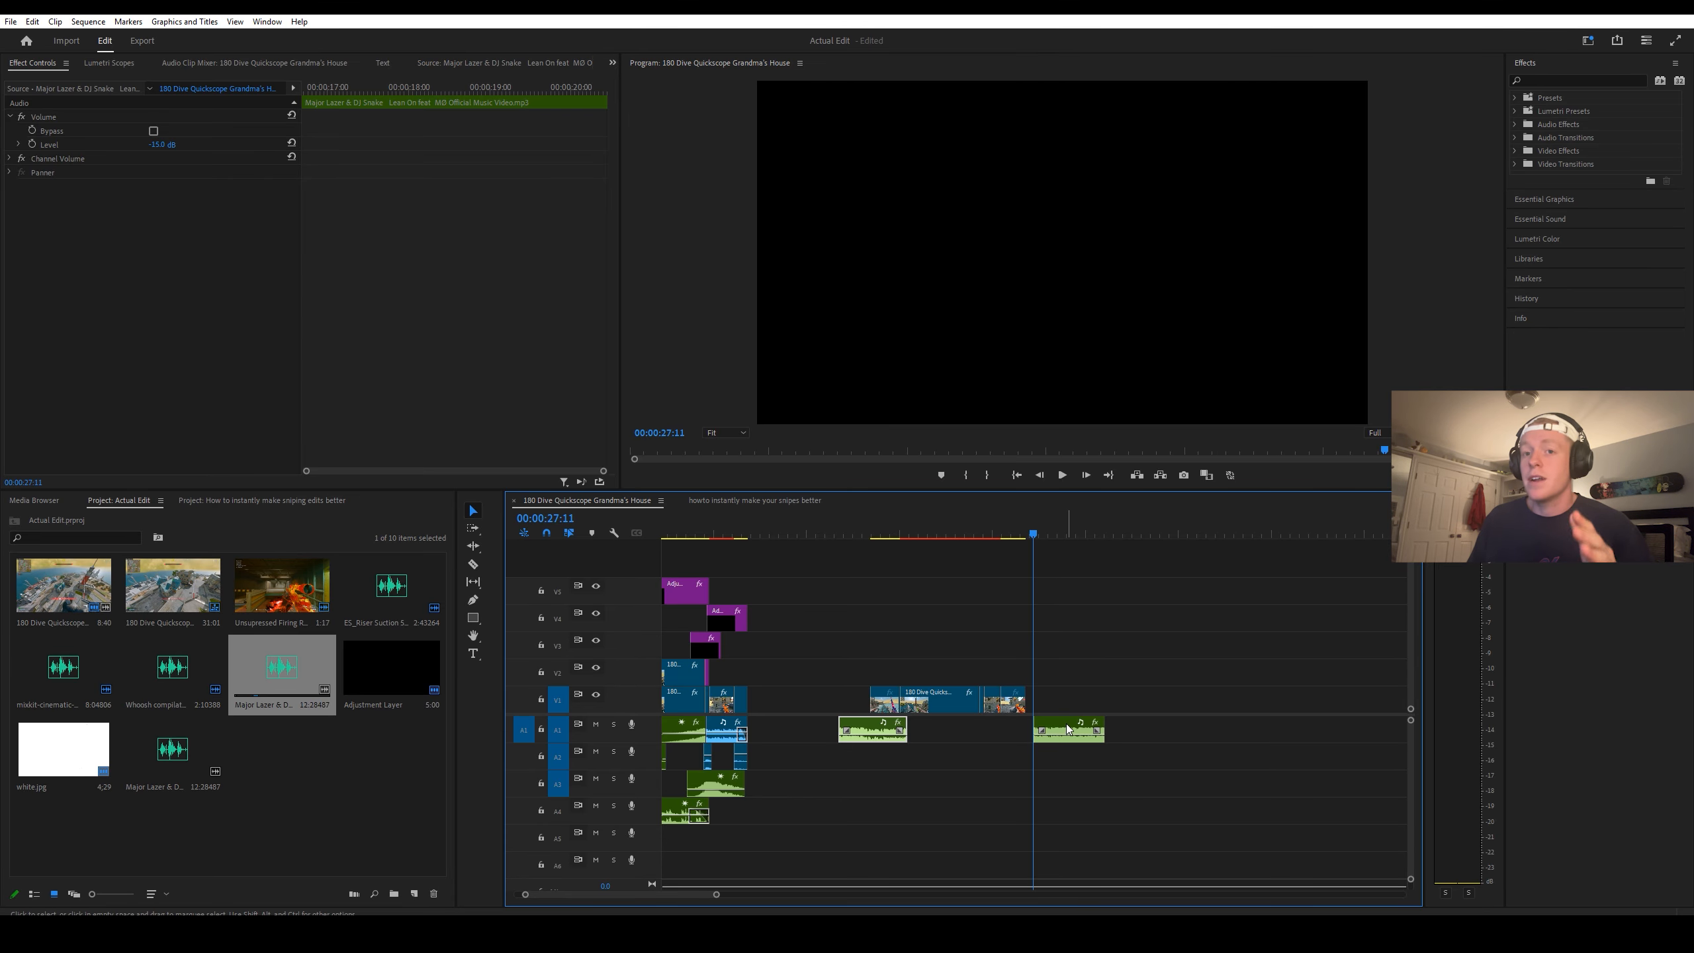
Step: Move the beat-drop section of the song so it starts on the sniper shot at 00:00:24:21
left_click_drag(1067, 729, 1018, 728)
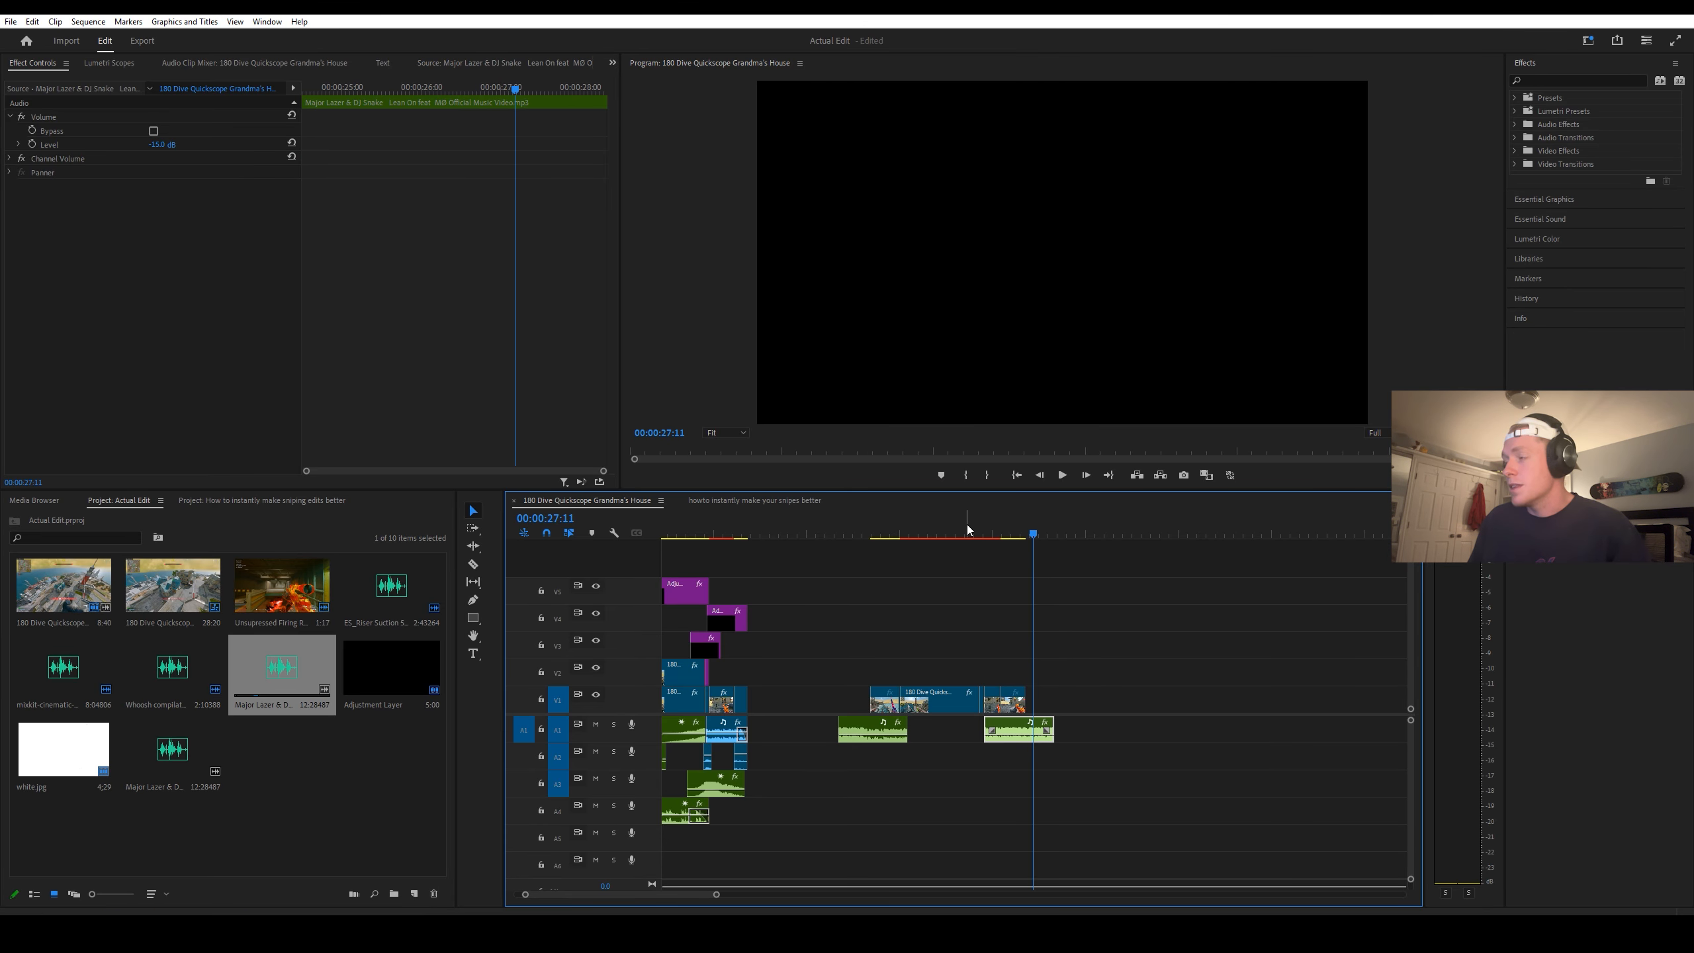
left_click(977, 534)
left_click_drag(979, 531, 981, 531)
key("equal")
key("equal")
key("equal")
key("Right")
key("Right")
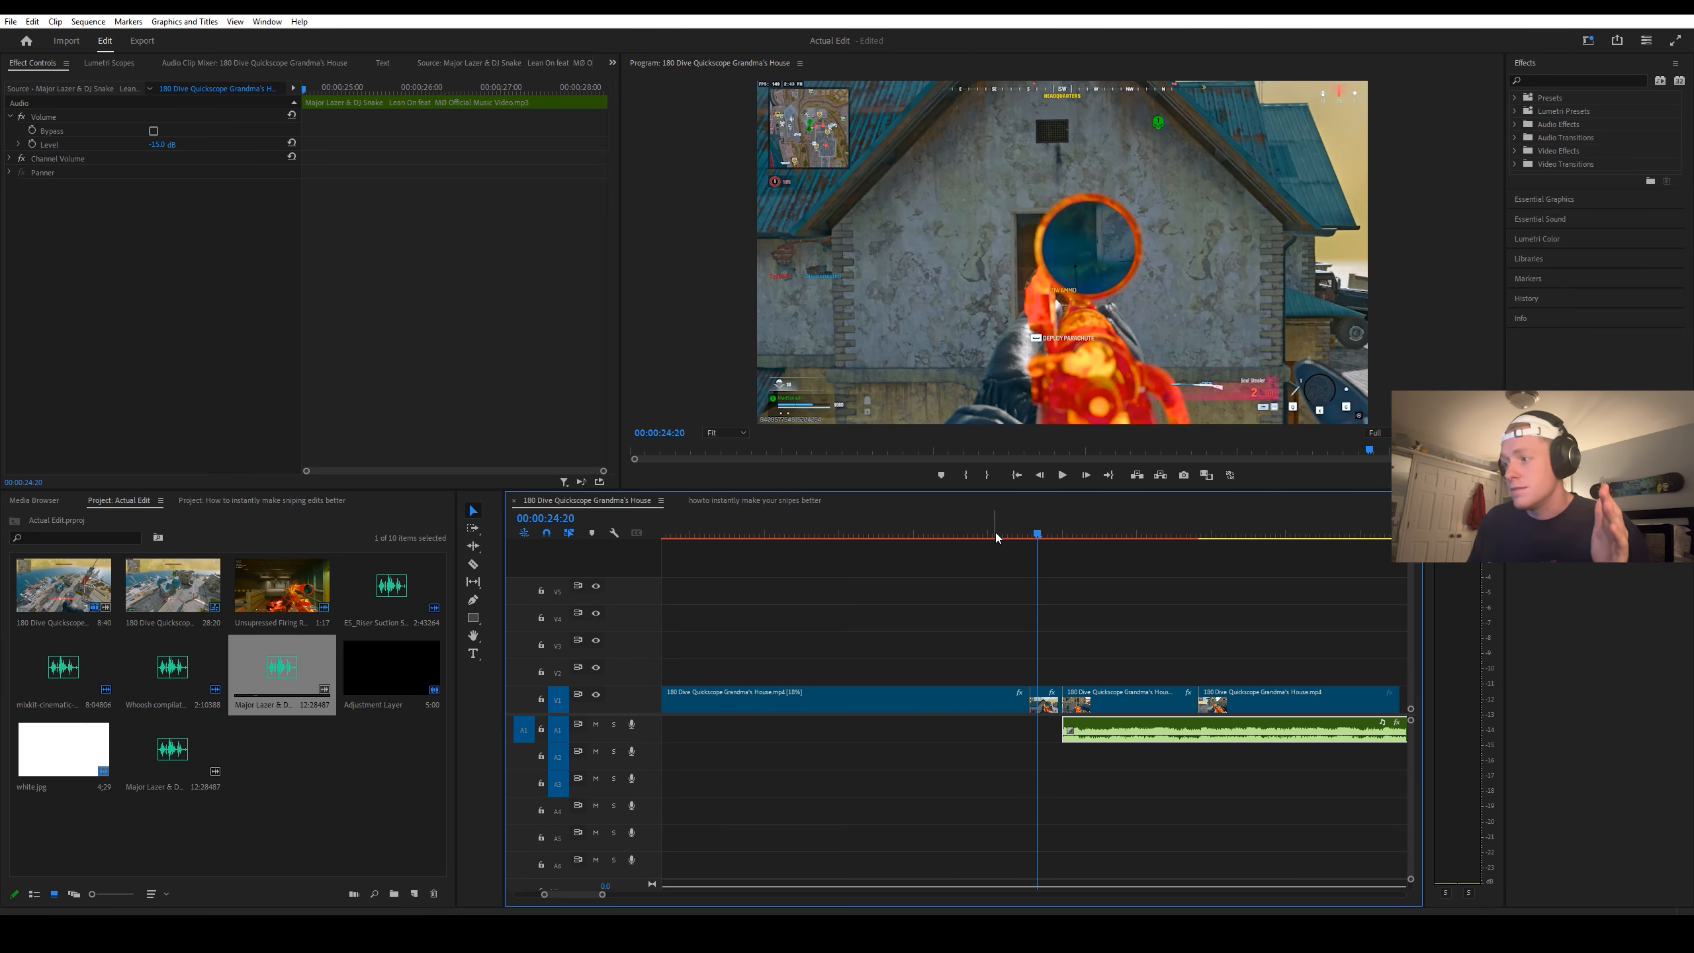
left_click_drag(1098, 724, 1081, 730)
Step: Align the first song section's end with the start of the slow-motion segment and trim its beginning to the gameplay clip's start
key("minus")
key("minus")
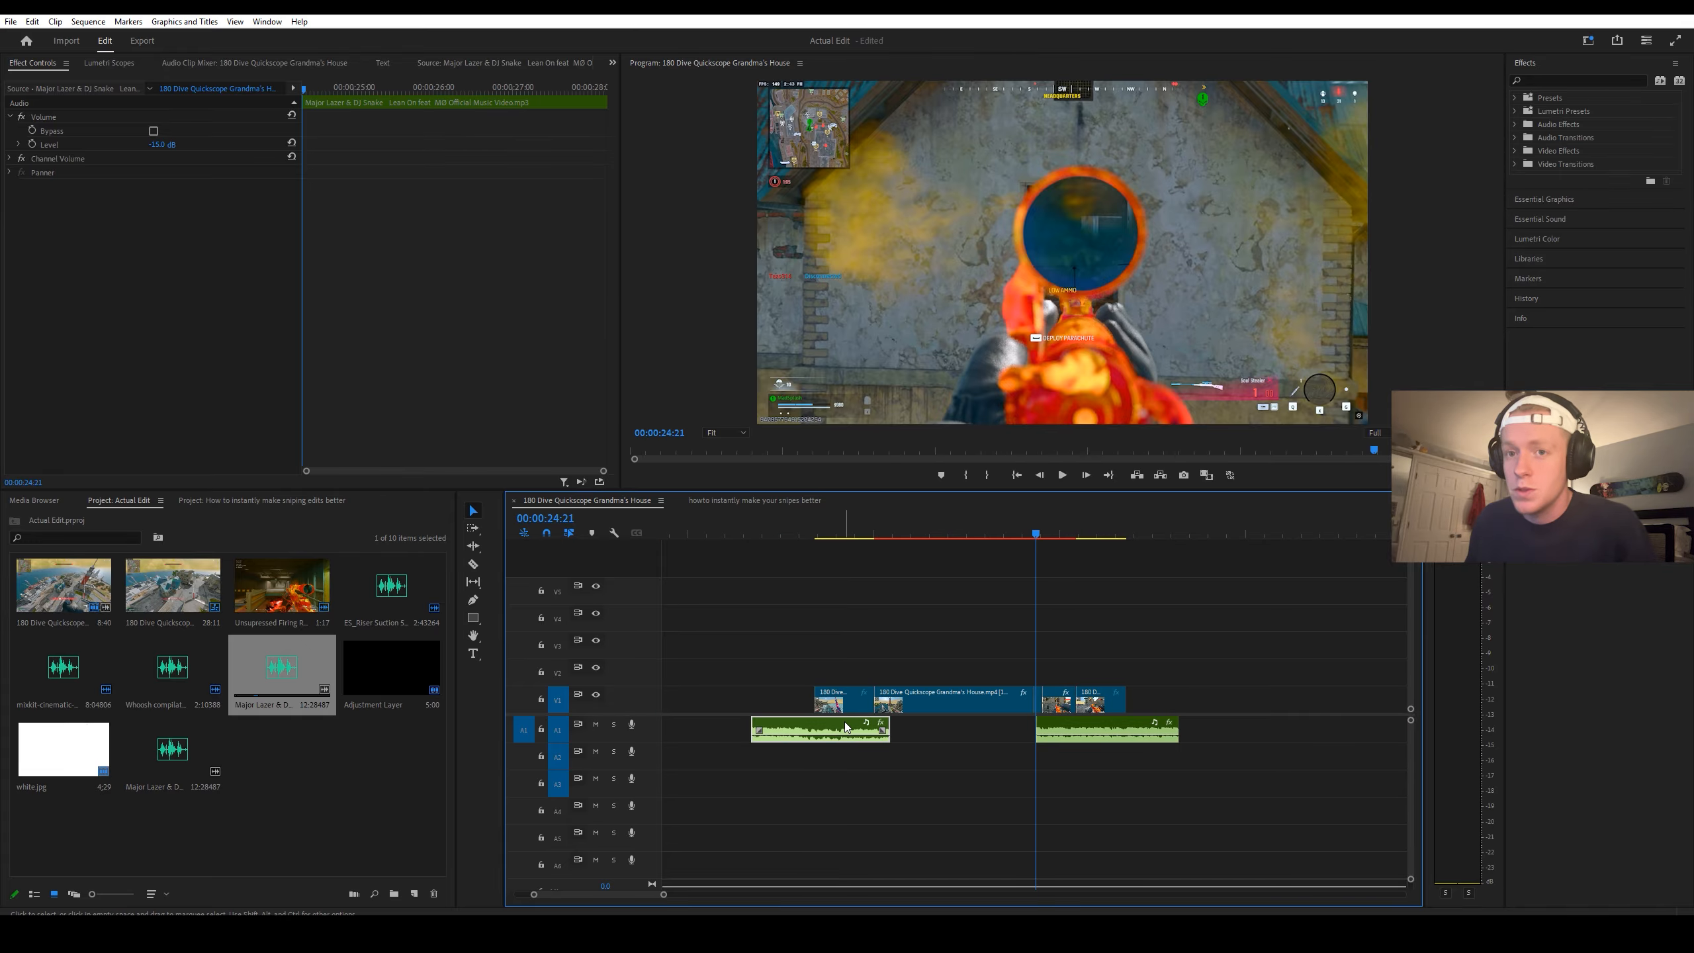
left_click_drag(844, 721, 828, 723)
left_click_drag(740, 721, 815, 722)
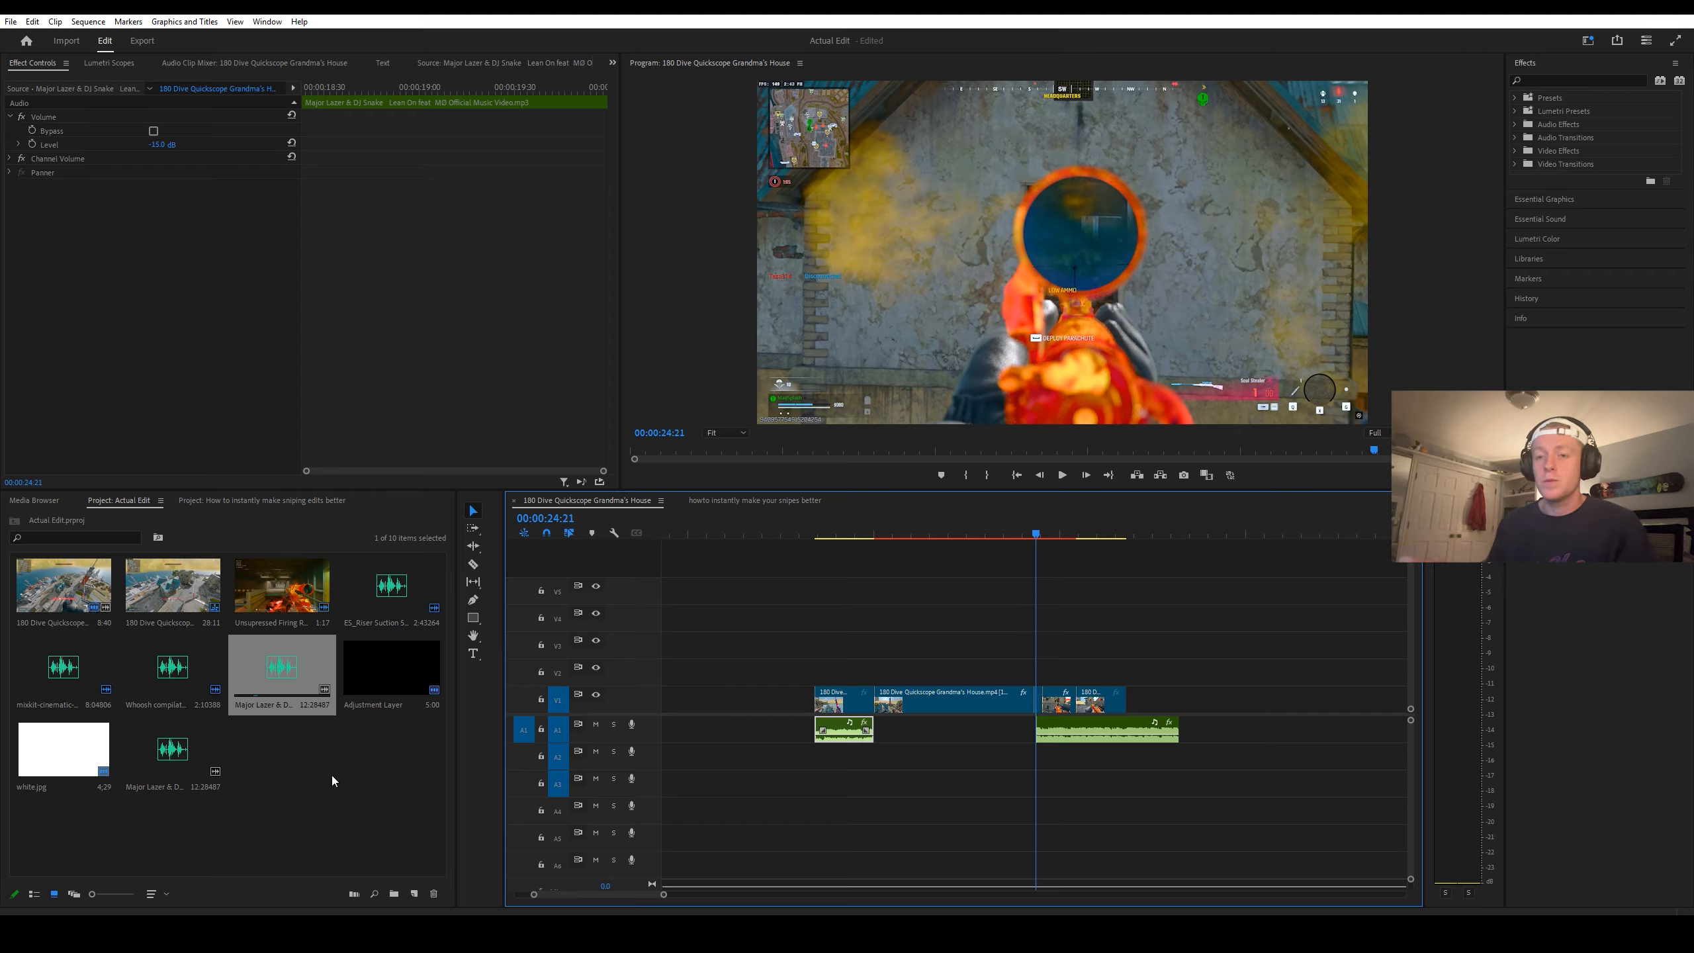
Step: Place the ES_Riser Suction sound on track A2 so it ends at the sniper shot and set its level to -15 dB
double_click(372, 593)
left_click_drag(312, 431, 930, 765)
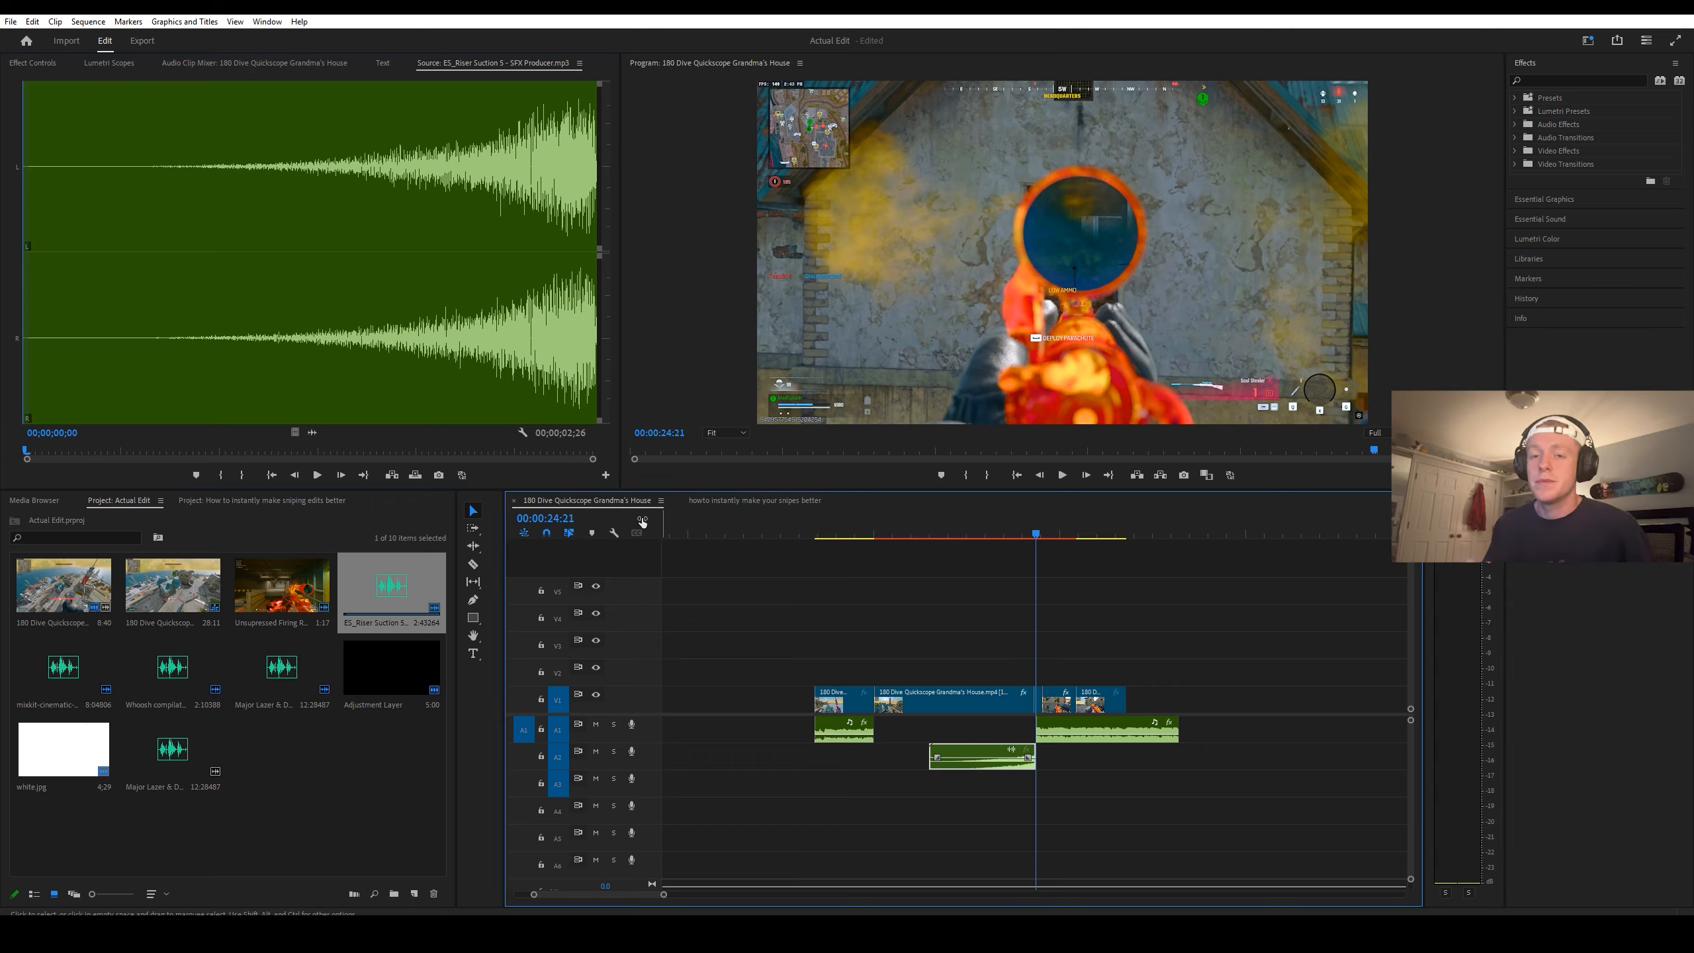
left_click(33, 63)
left_click(201, 143)
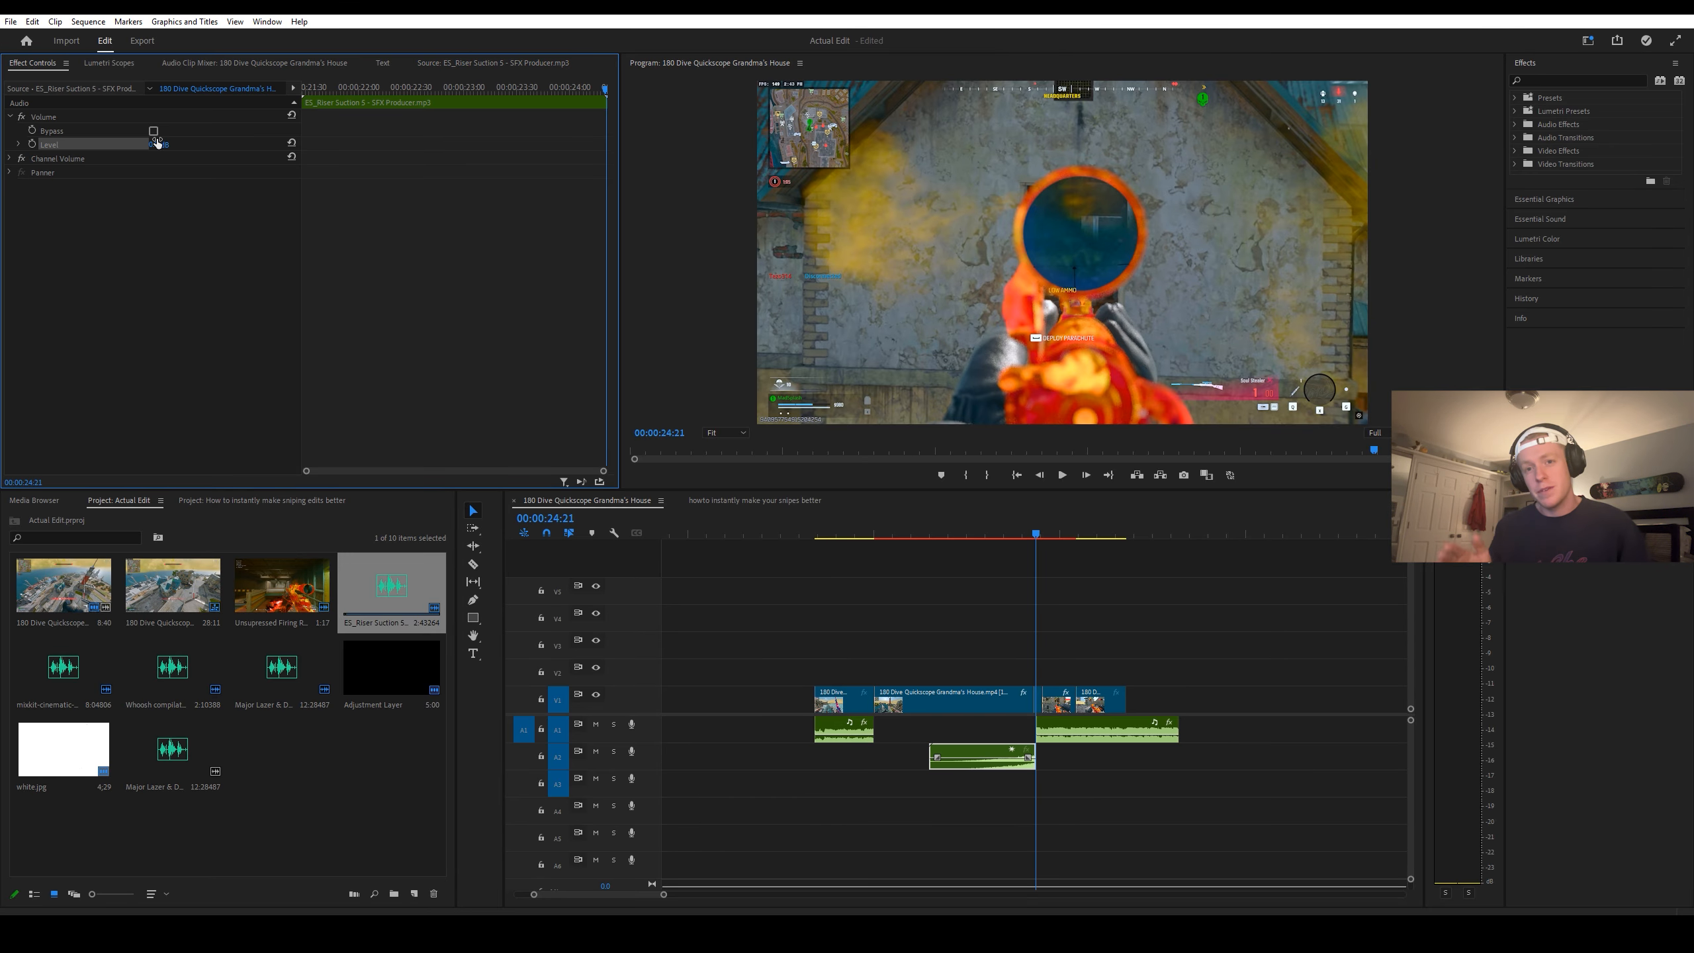
left_click(160, 145)
type("-15")
key("Return")
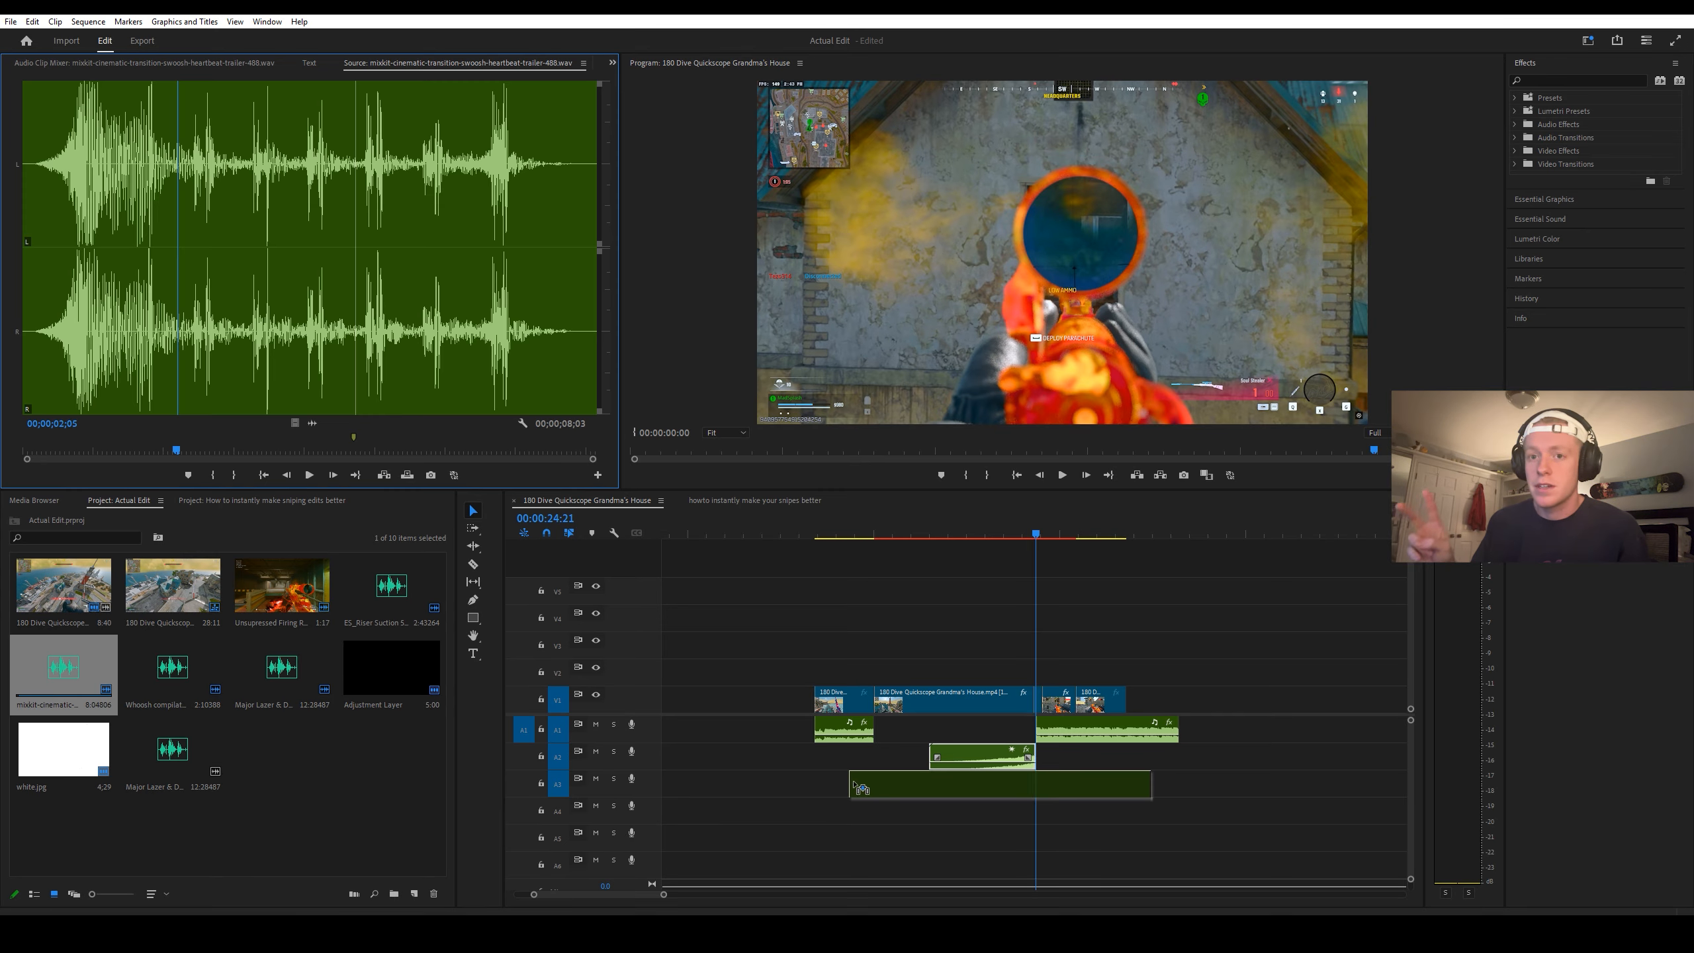
Step: Add the mixkit cinematic heartbeat sound on track A3 under the slow-motion segment and set its level to -15 dB
left_click_drag(927, 794, 919, 802)
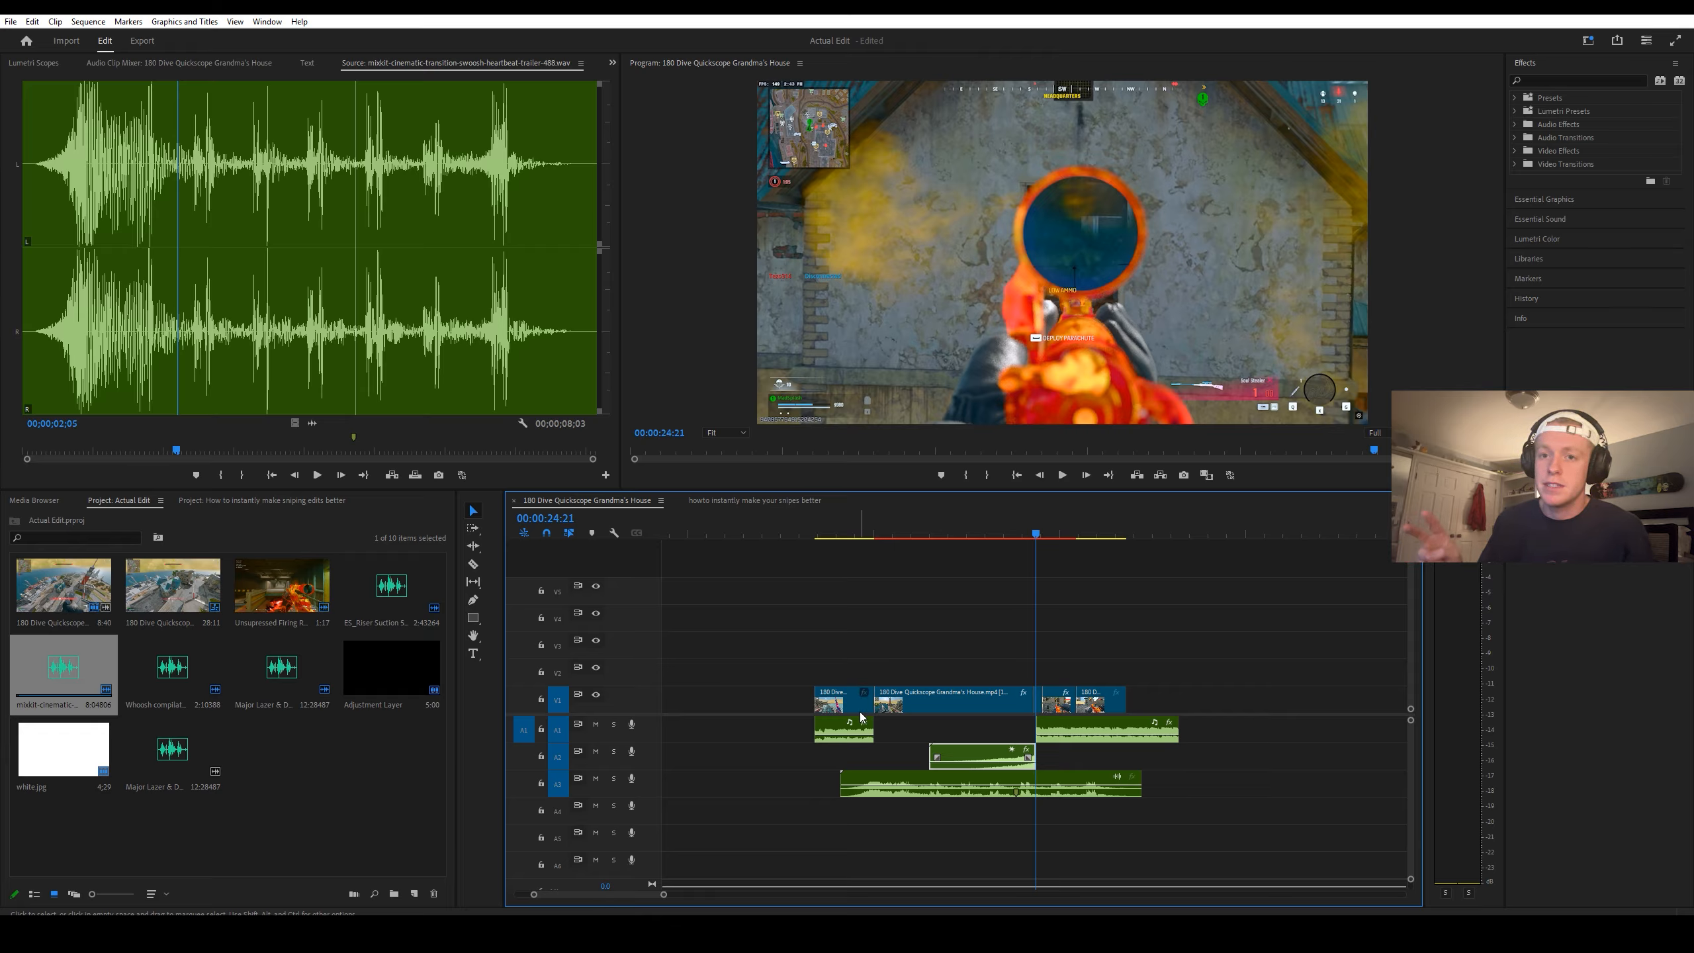
left_click(875, 777)
left_click(17, 64)
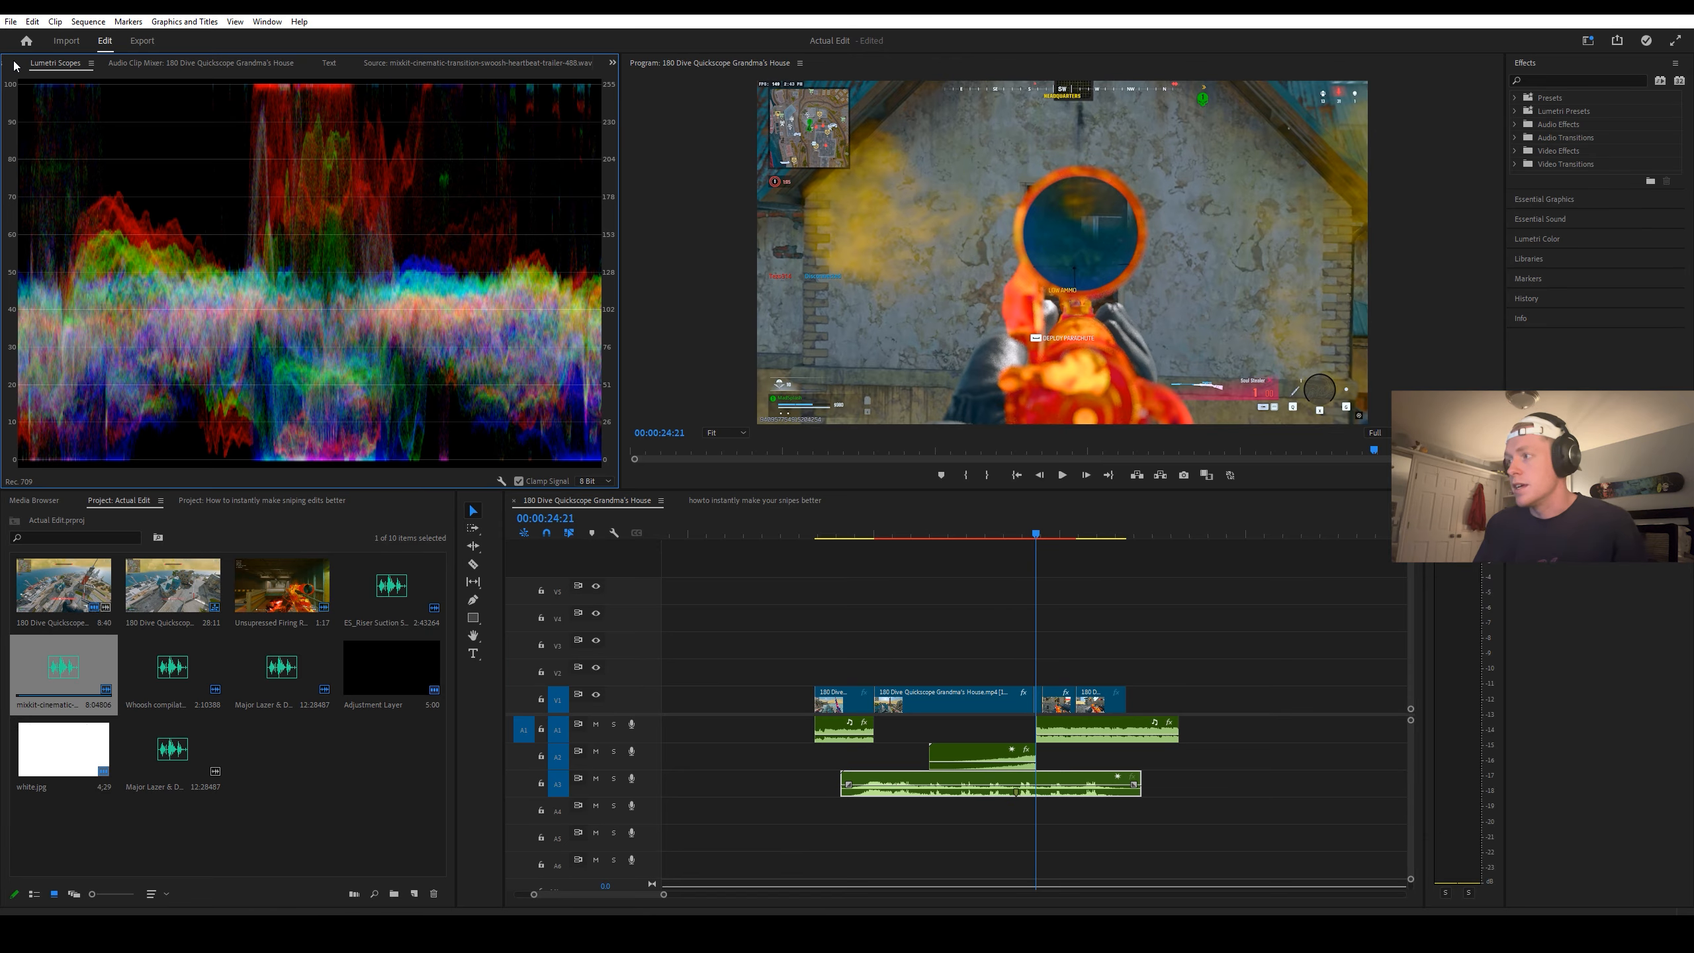
left_click(5, 64)
left_click(150, 139)
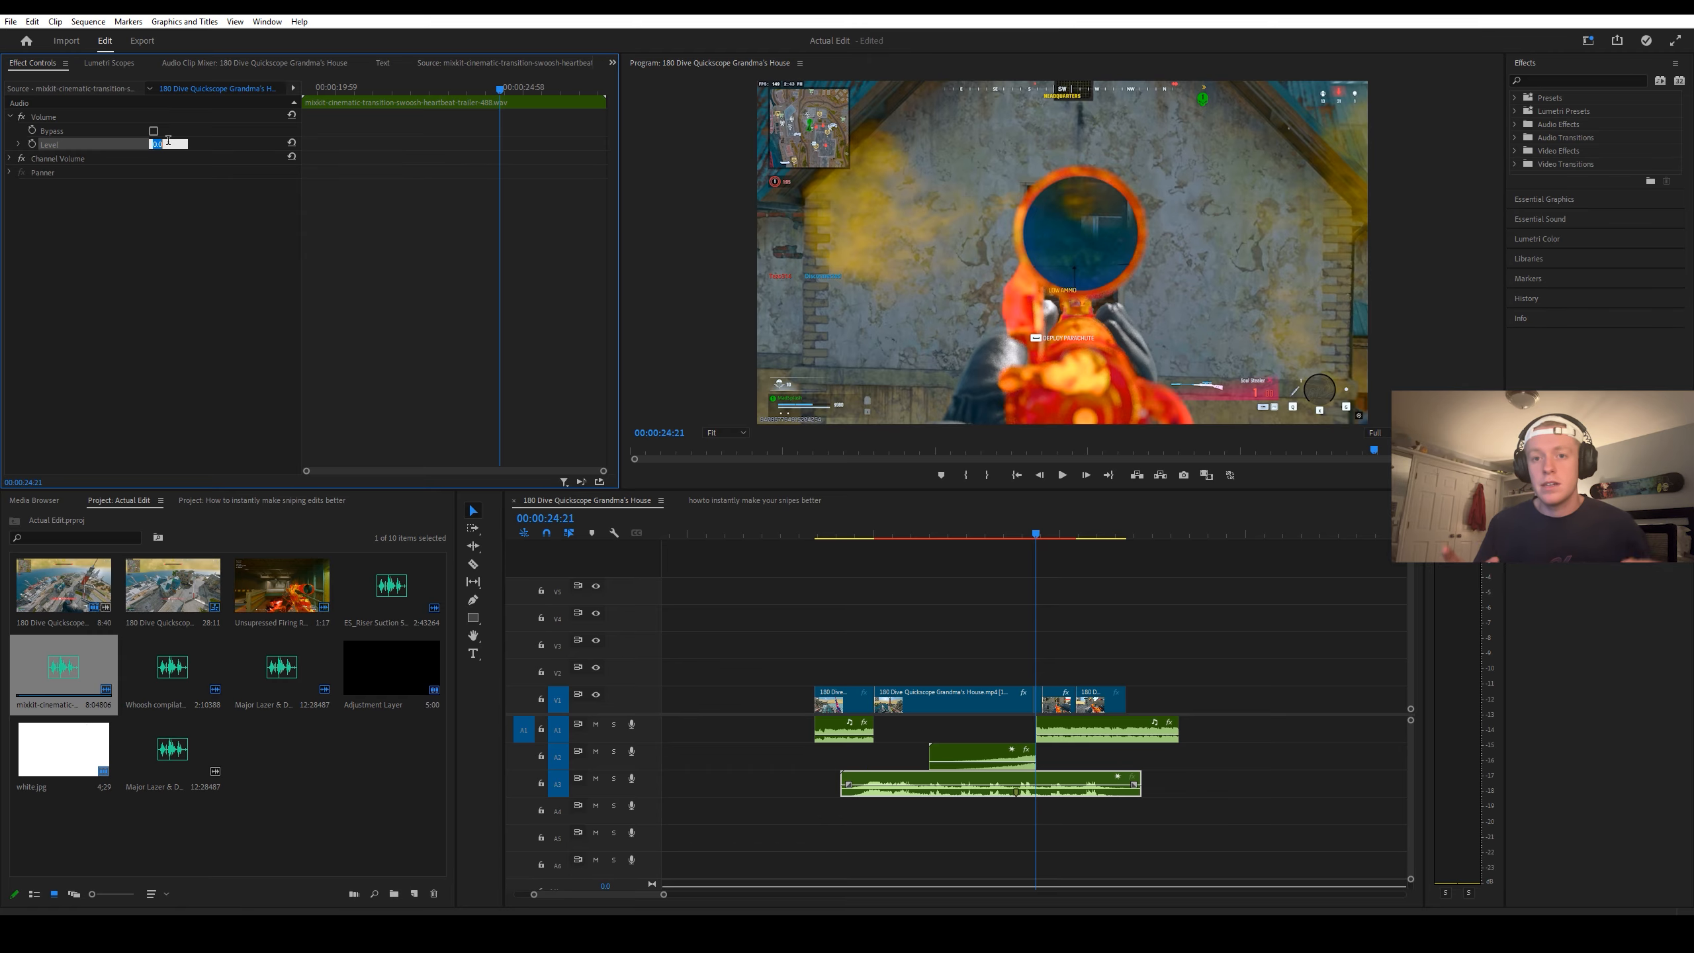
type("-15")
key("Return")
Step: Play the sequence from the heartbeat sound's swell, then mute track A1 and replay it without the song
left_click(864, 533)
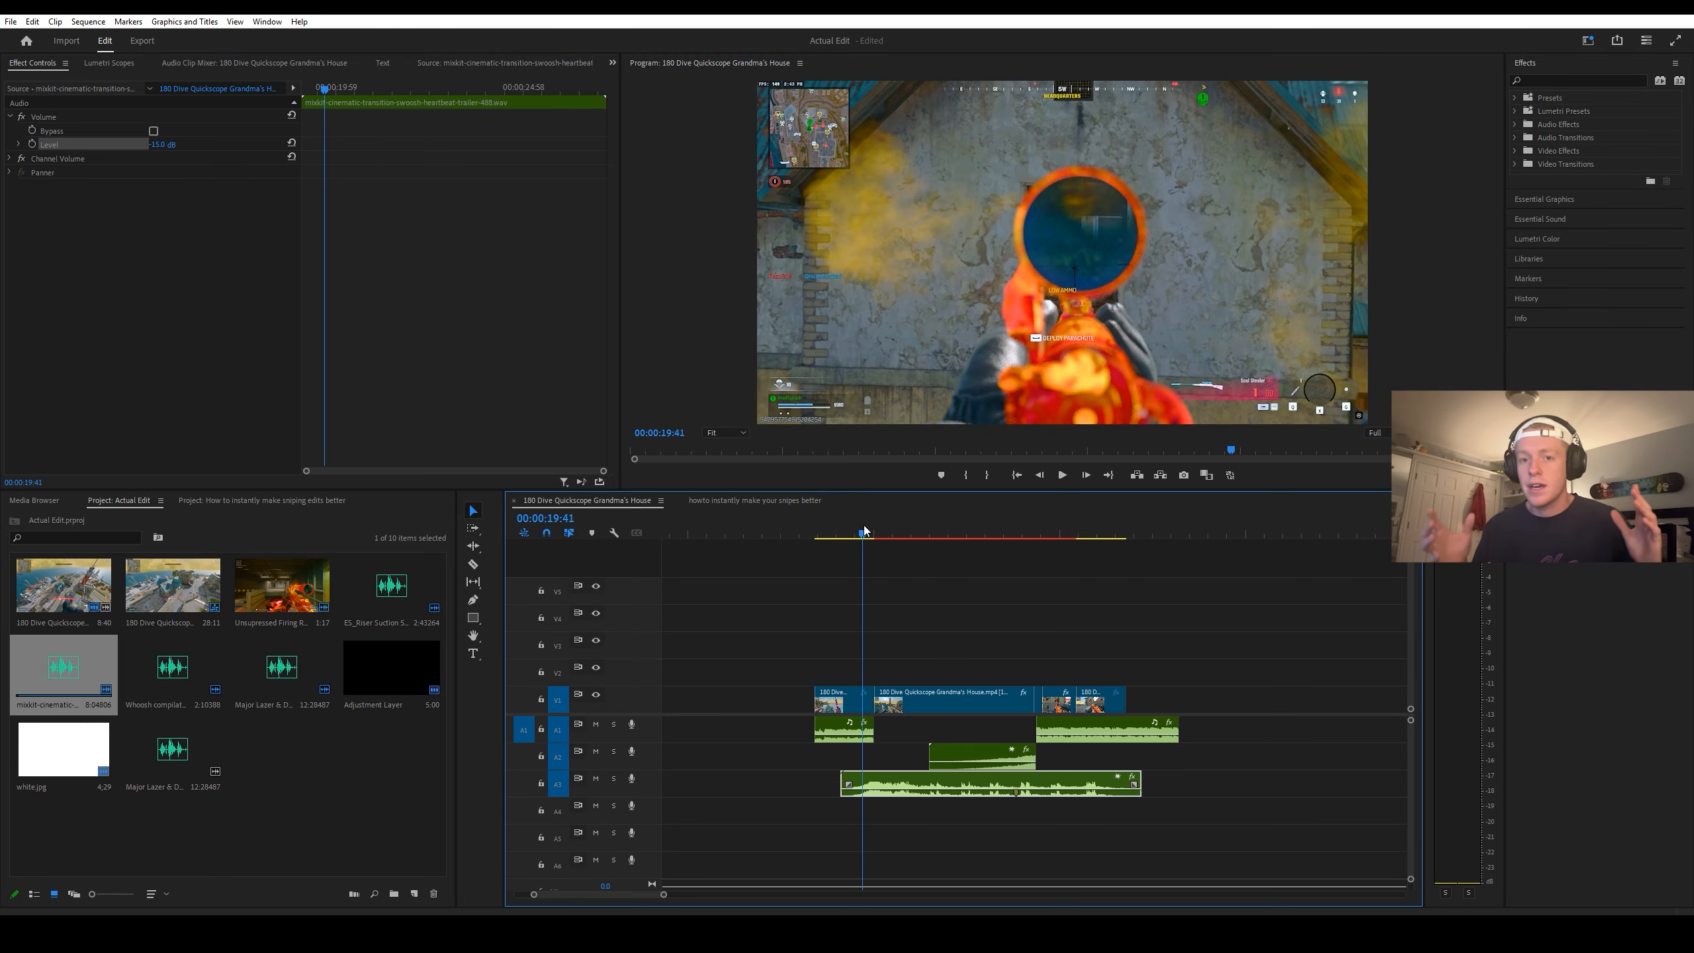
key("space")
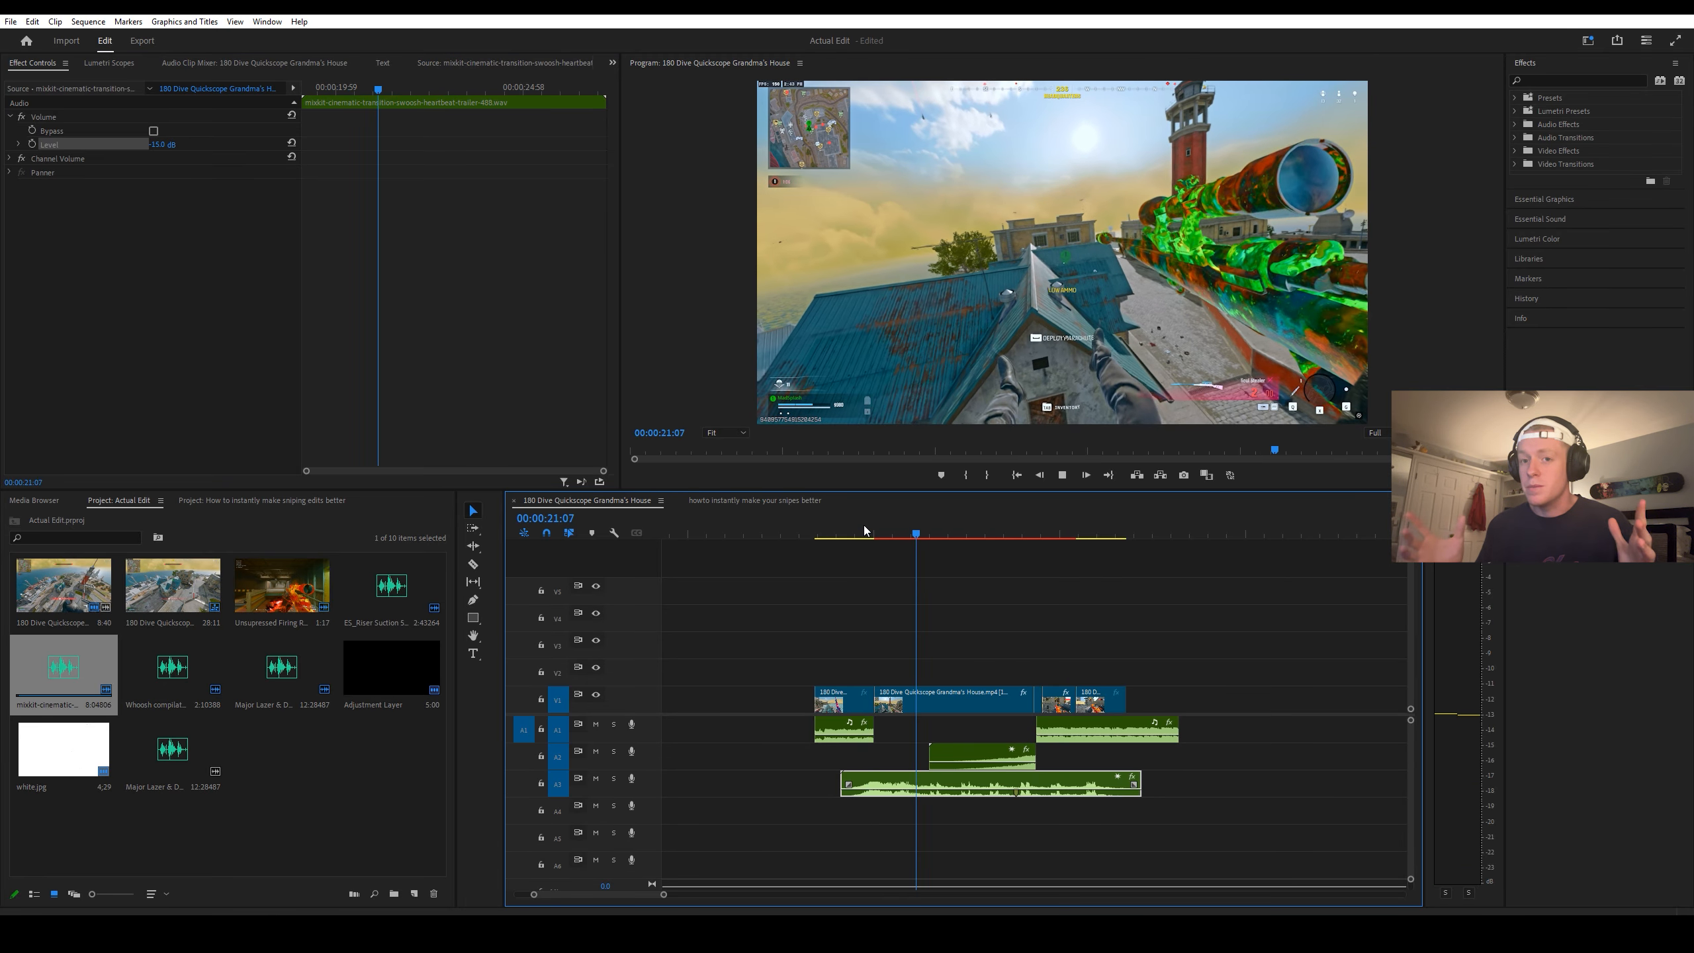
key("space")
left_click(595, 723)
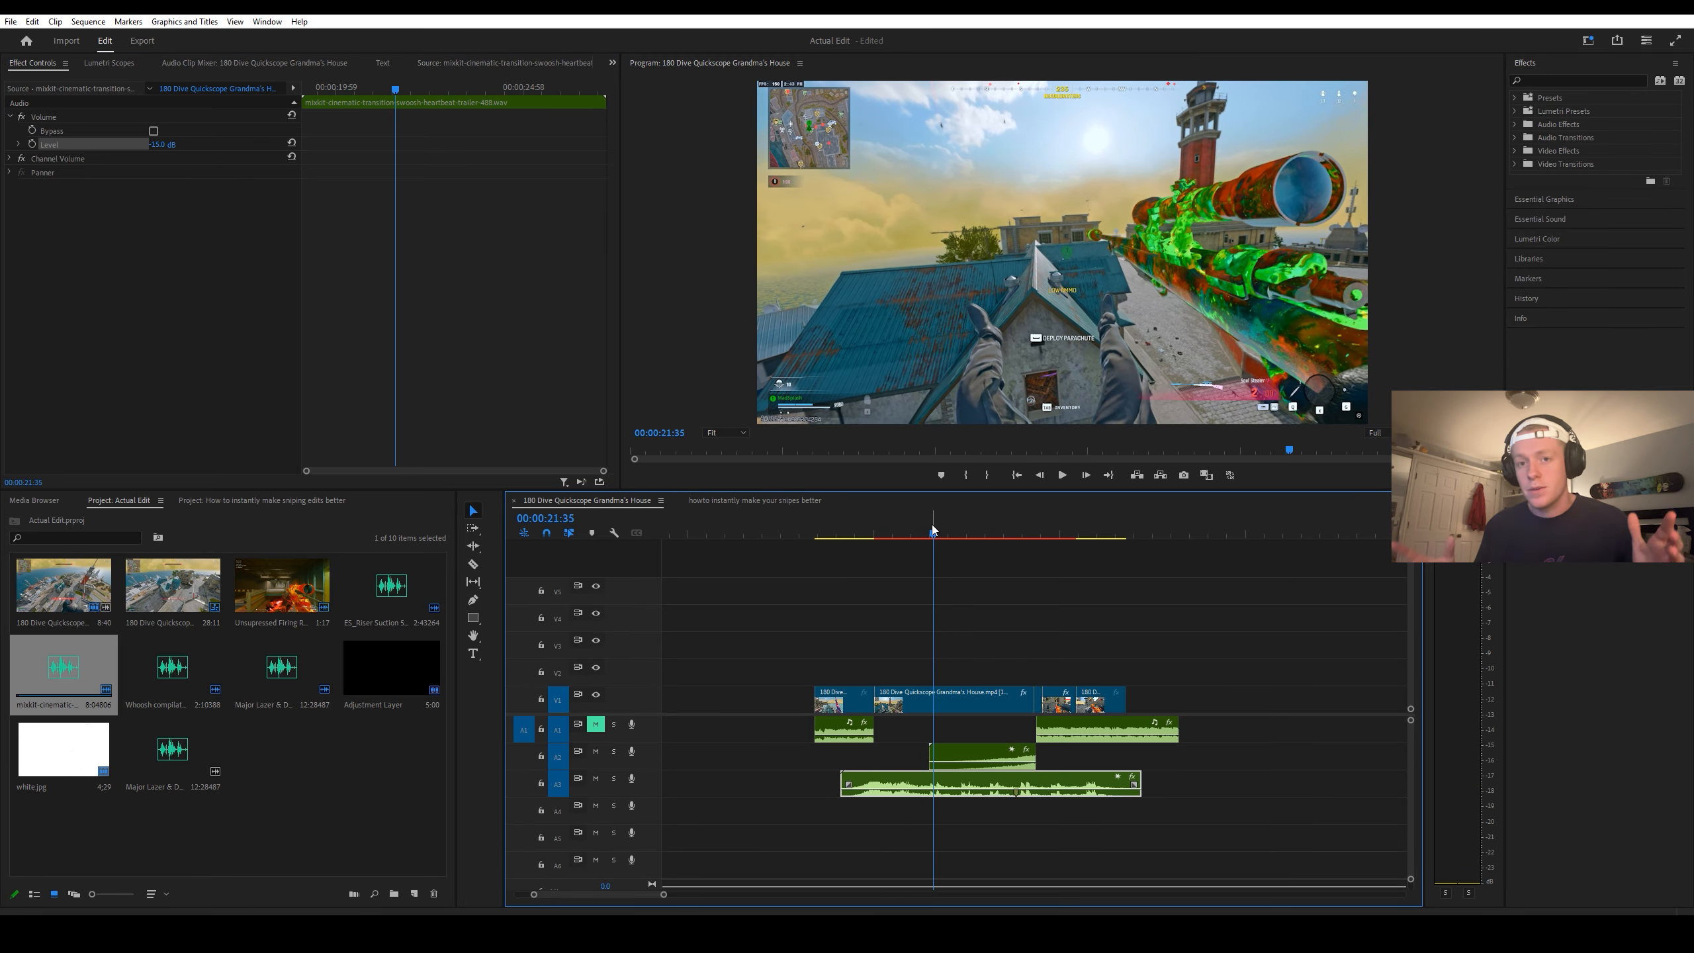
left_click(851, 535)
key("space")
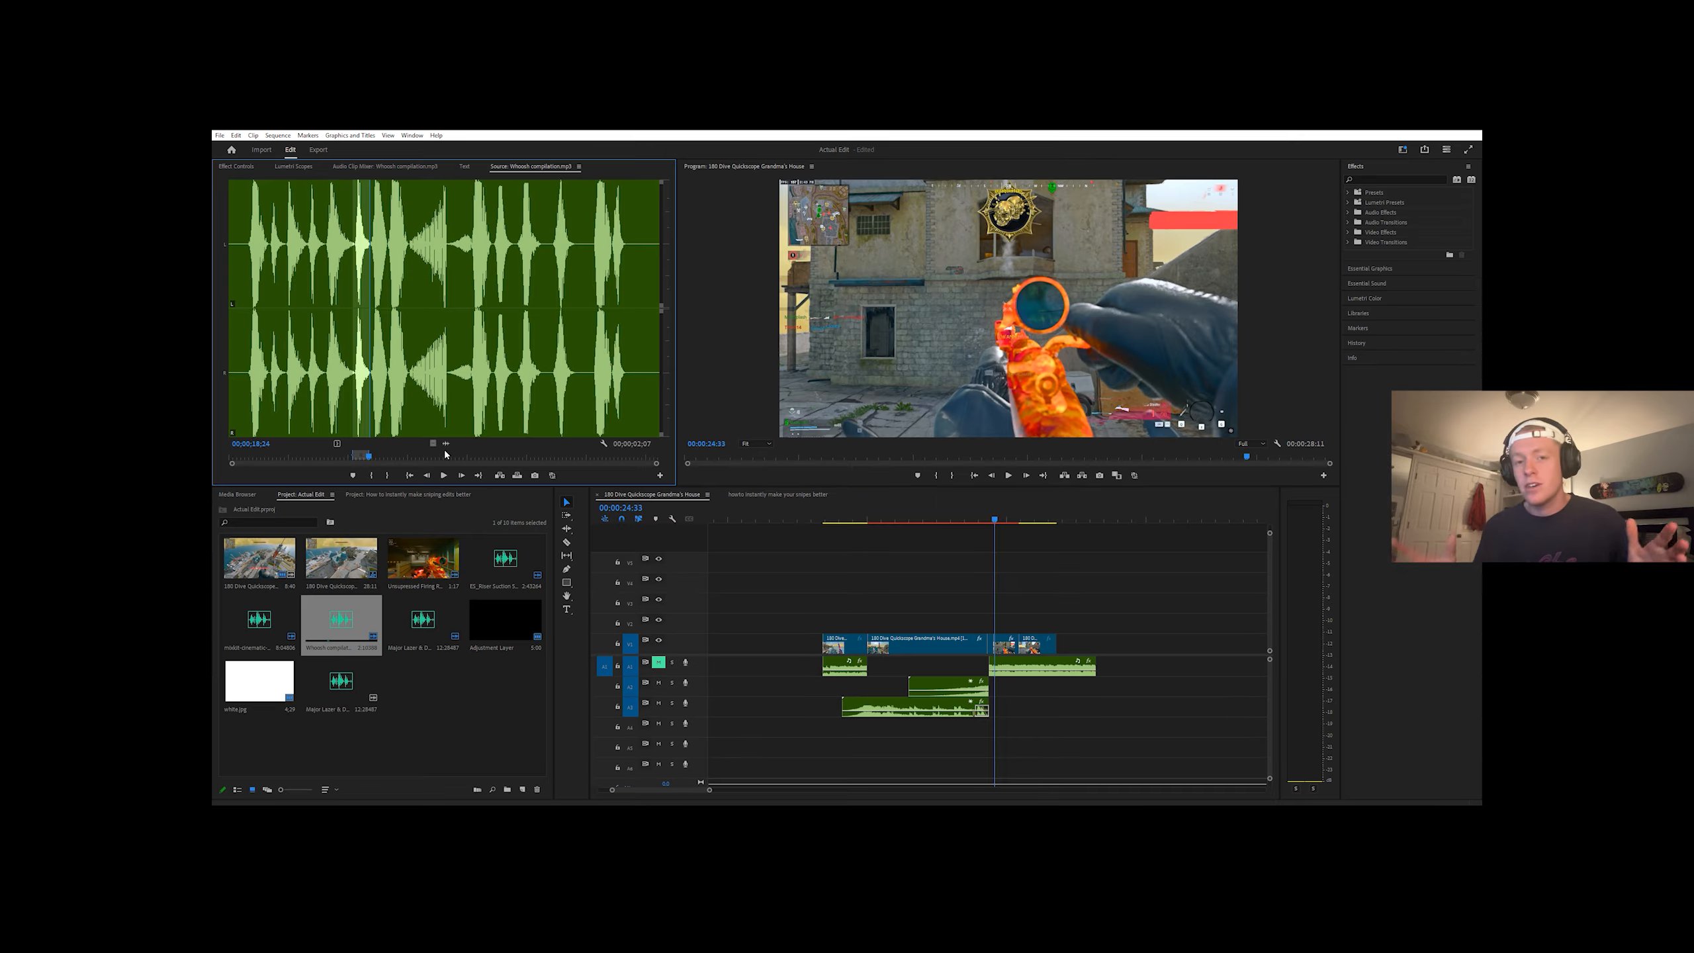
Step: Place a whoosh from Whoosh compilation.mp3 on track A4 around the start of the slow motion and open its level for editing
left_click_drag(445, 447, 858, 727)
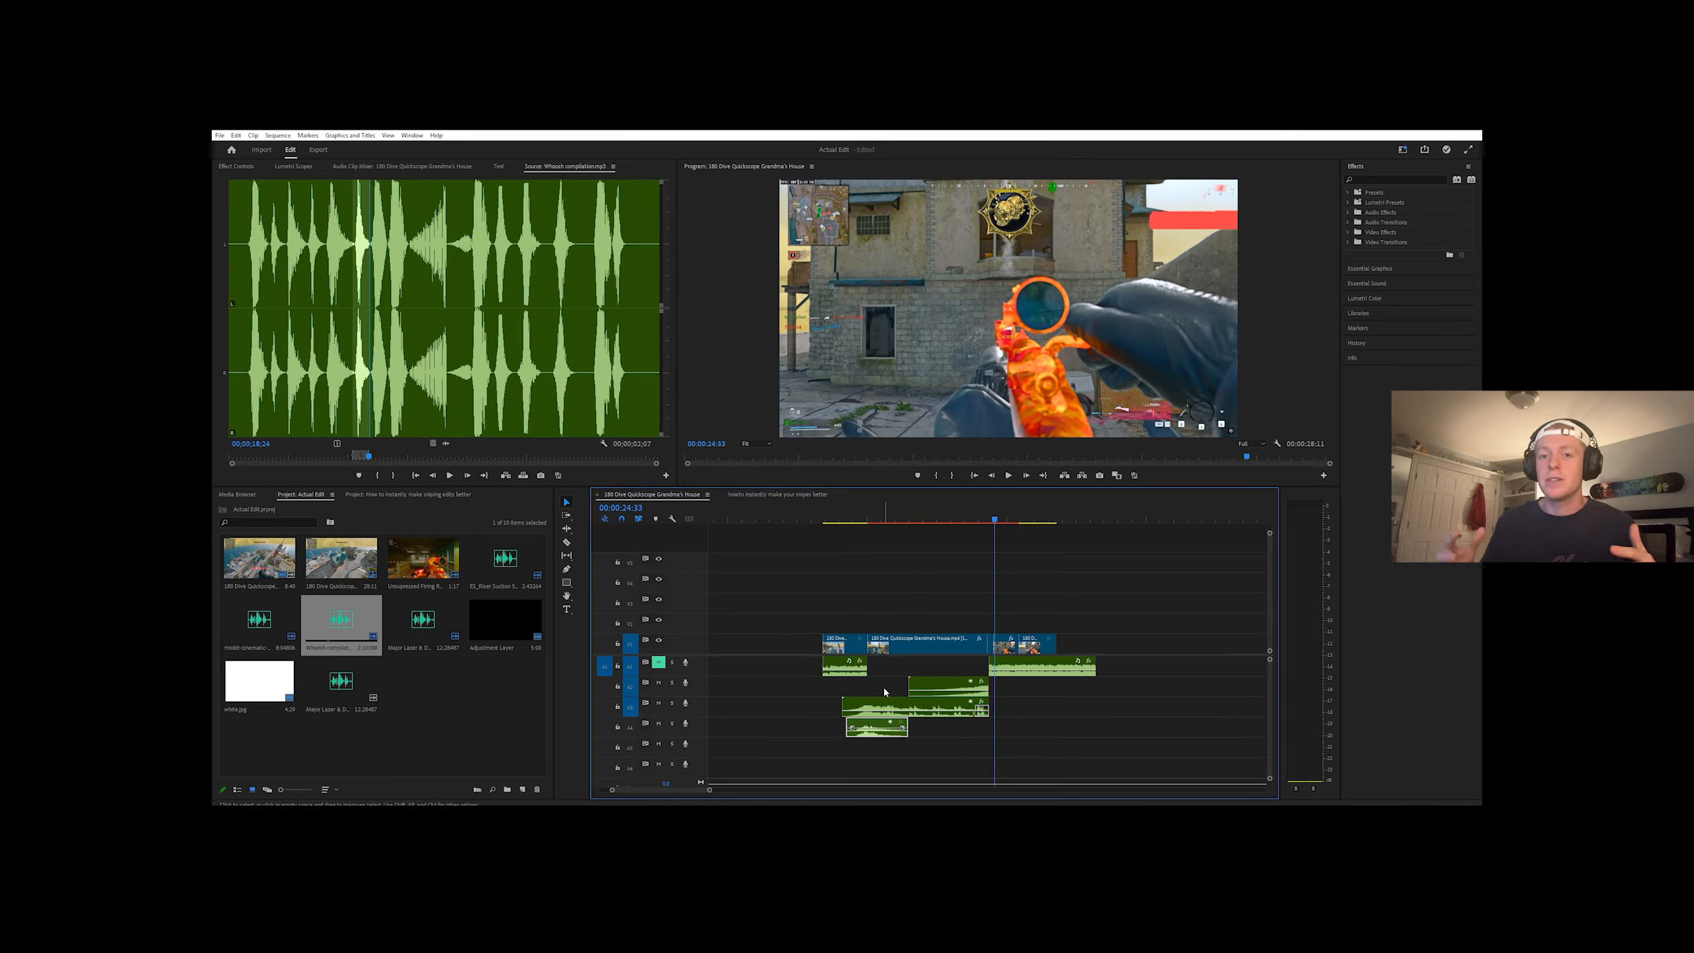
left_click(864, 520)
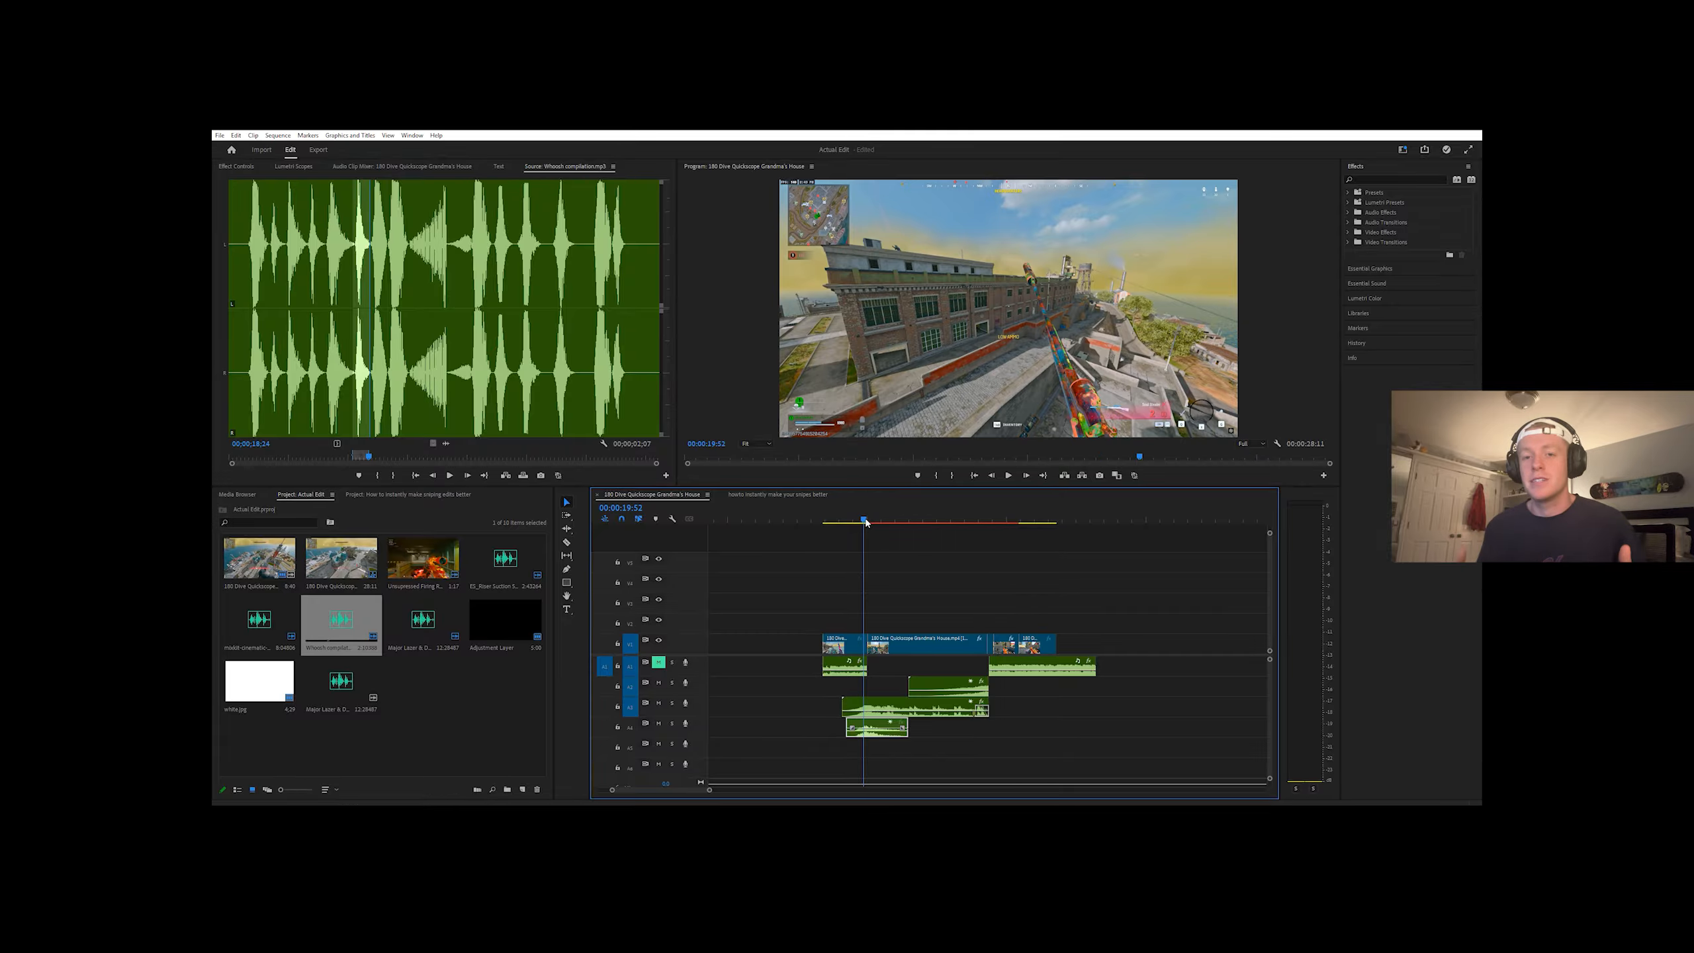
left_click(236, 166)
left_click(331, 227)
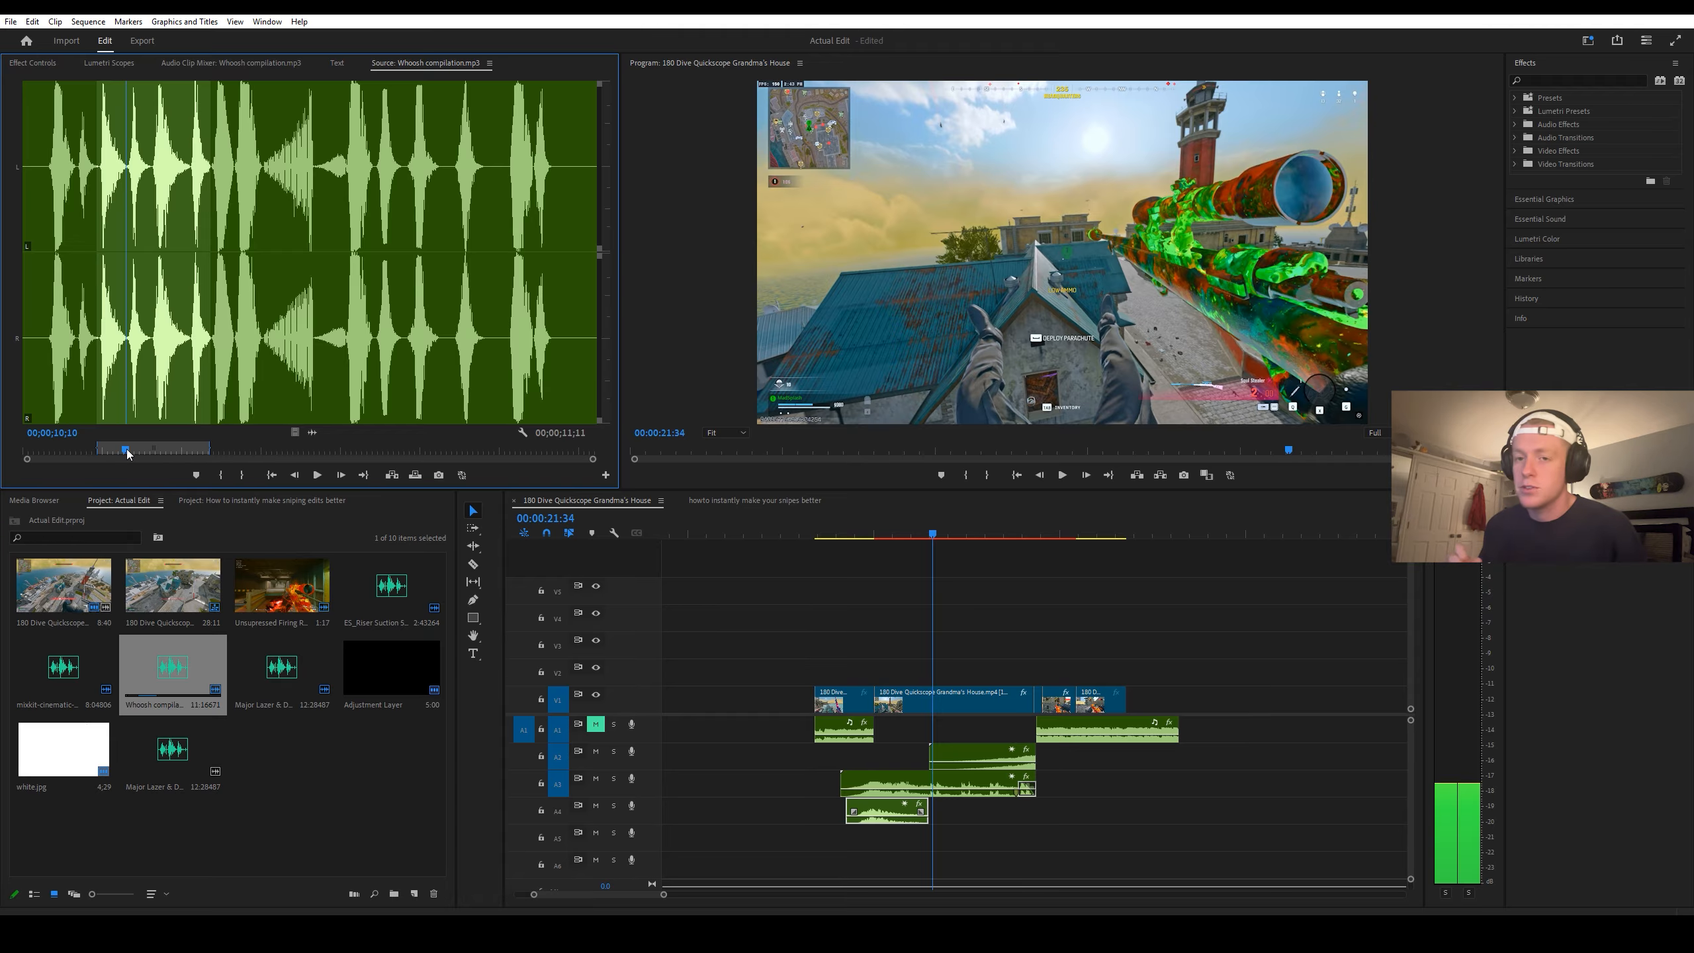
Step: Mark another whoosh in Whoosh compilation.mp3 and add it on track A4 around the sniper shot
right_click(112, 433)
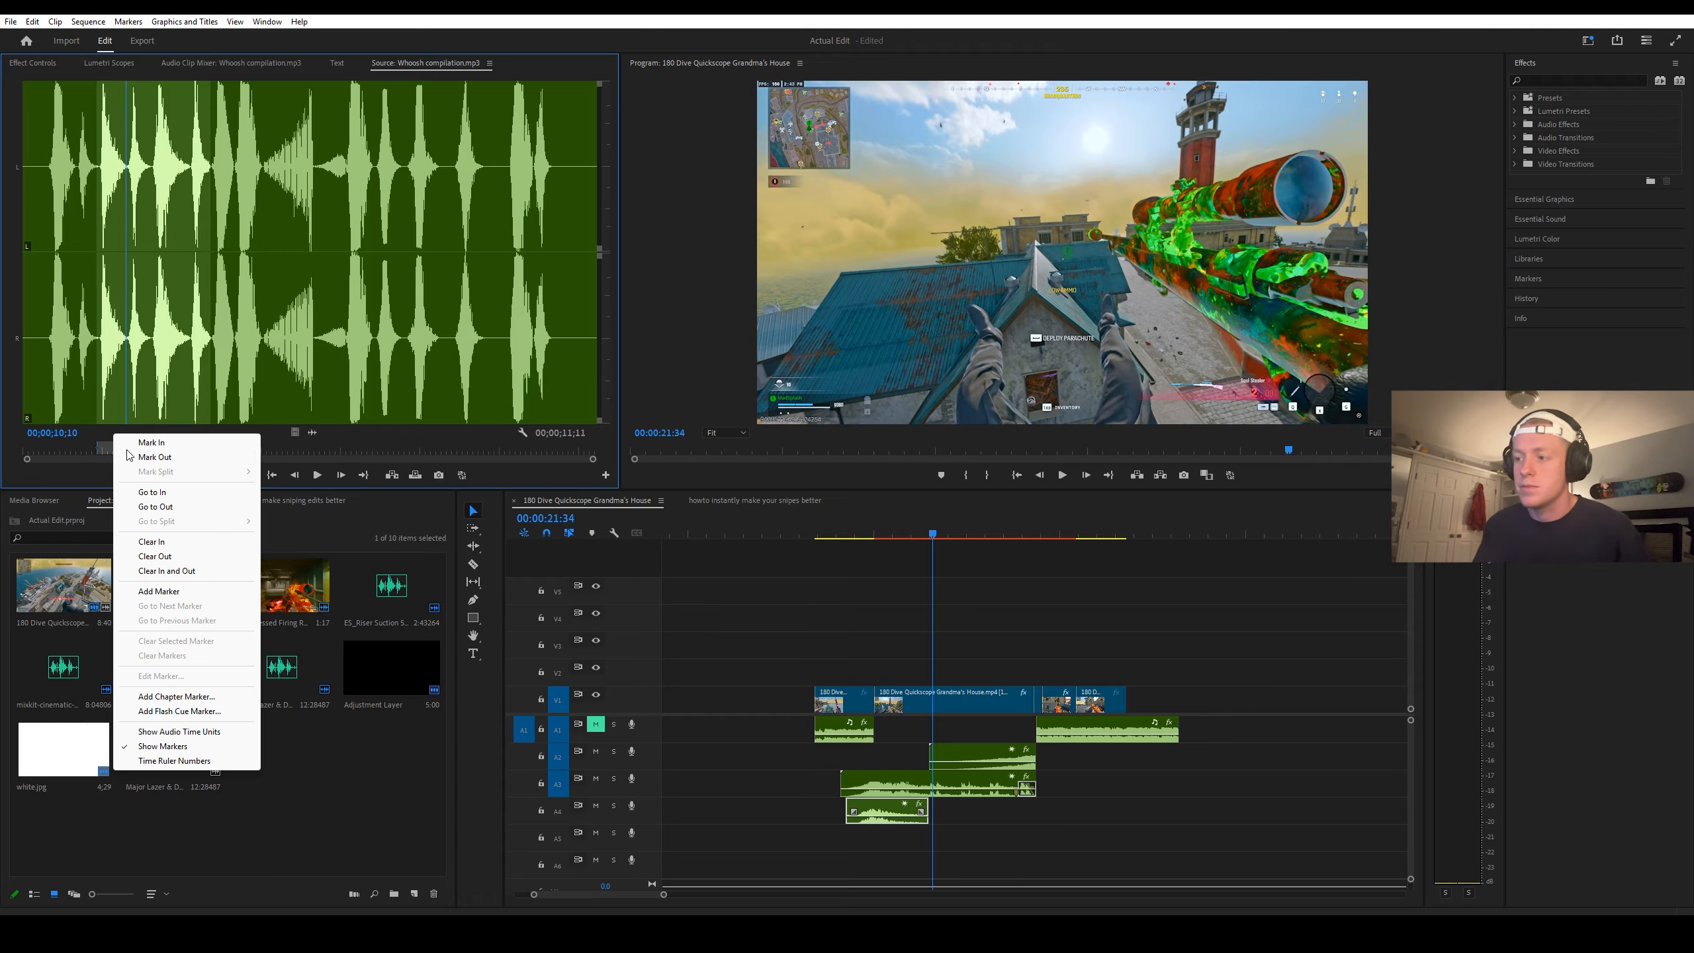
mouse_move(313, 432)
left_mouse_down()
mouse_move(853, 695)
mouse_move(1027, 801)
left_mouse_up()
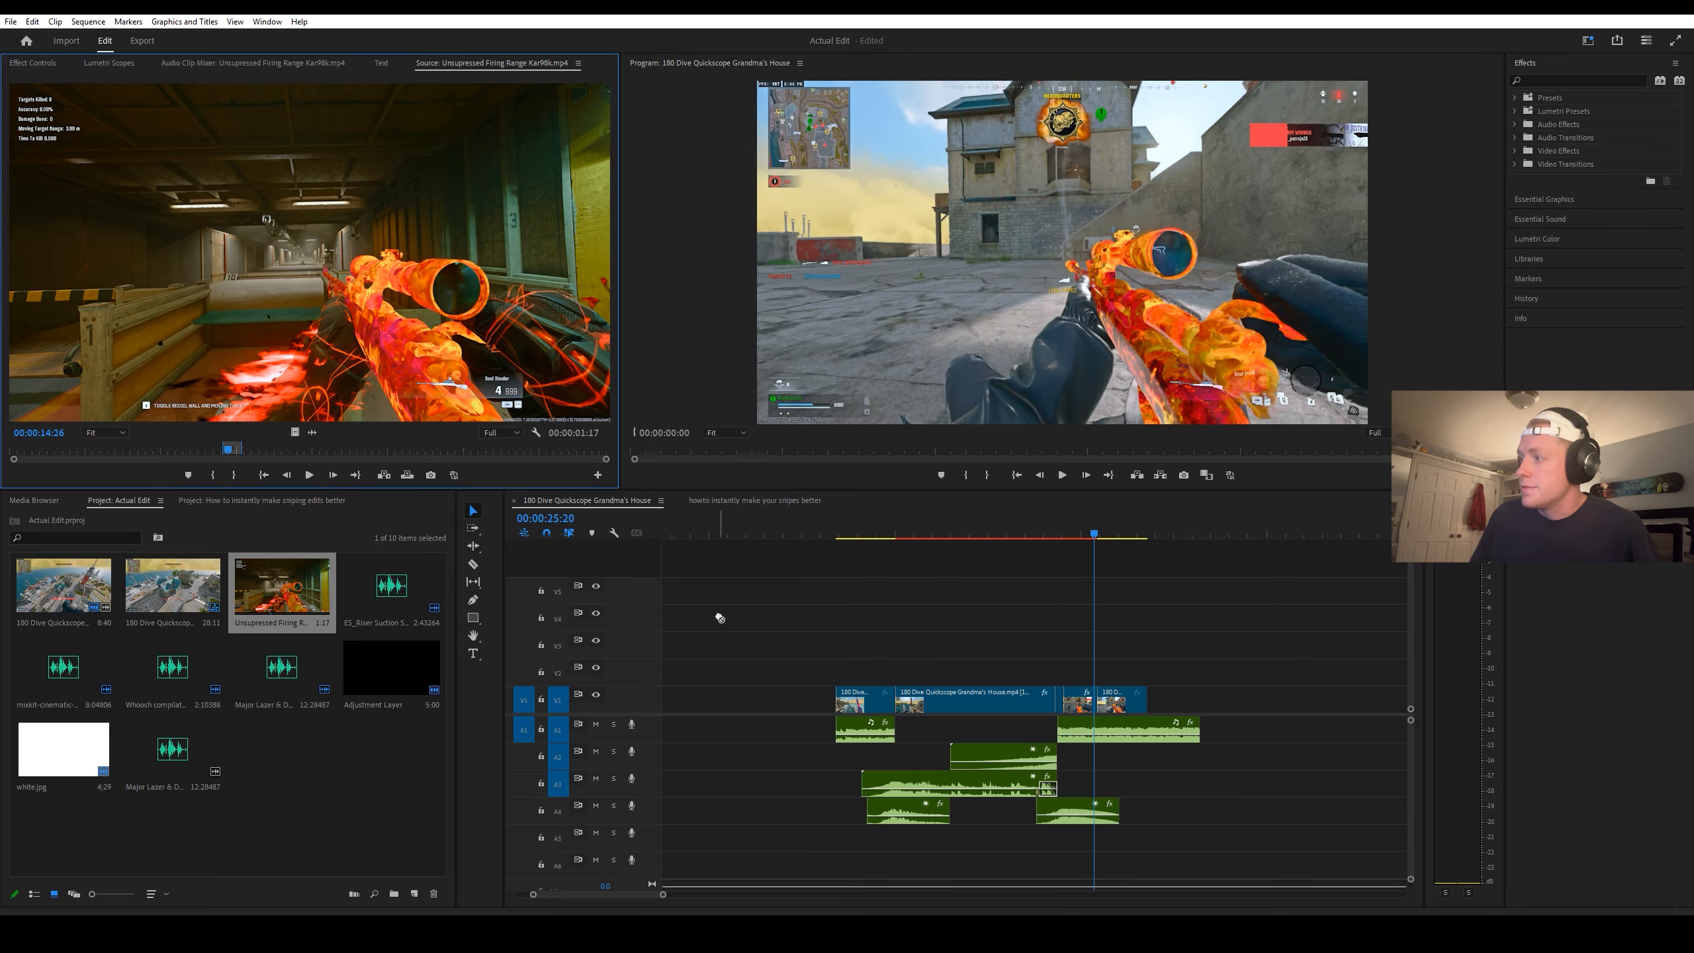
Step: Add the Unsuppressed Firing Range Kar98k audio on track A5 and shift it earlier so its gunshot lands on the shot at 00:00:24:21
left_click_drag(1033, 801, 1057, 840)
left_click_drag(1073, 534, 1059, 538)
key("=")
key("=")
key("=")
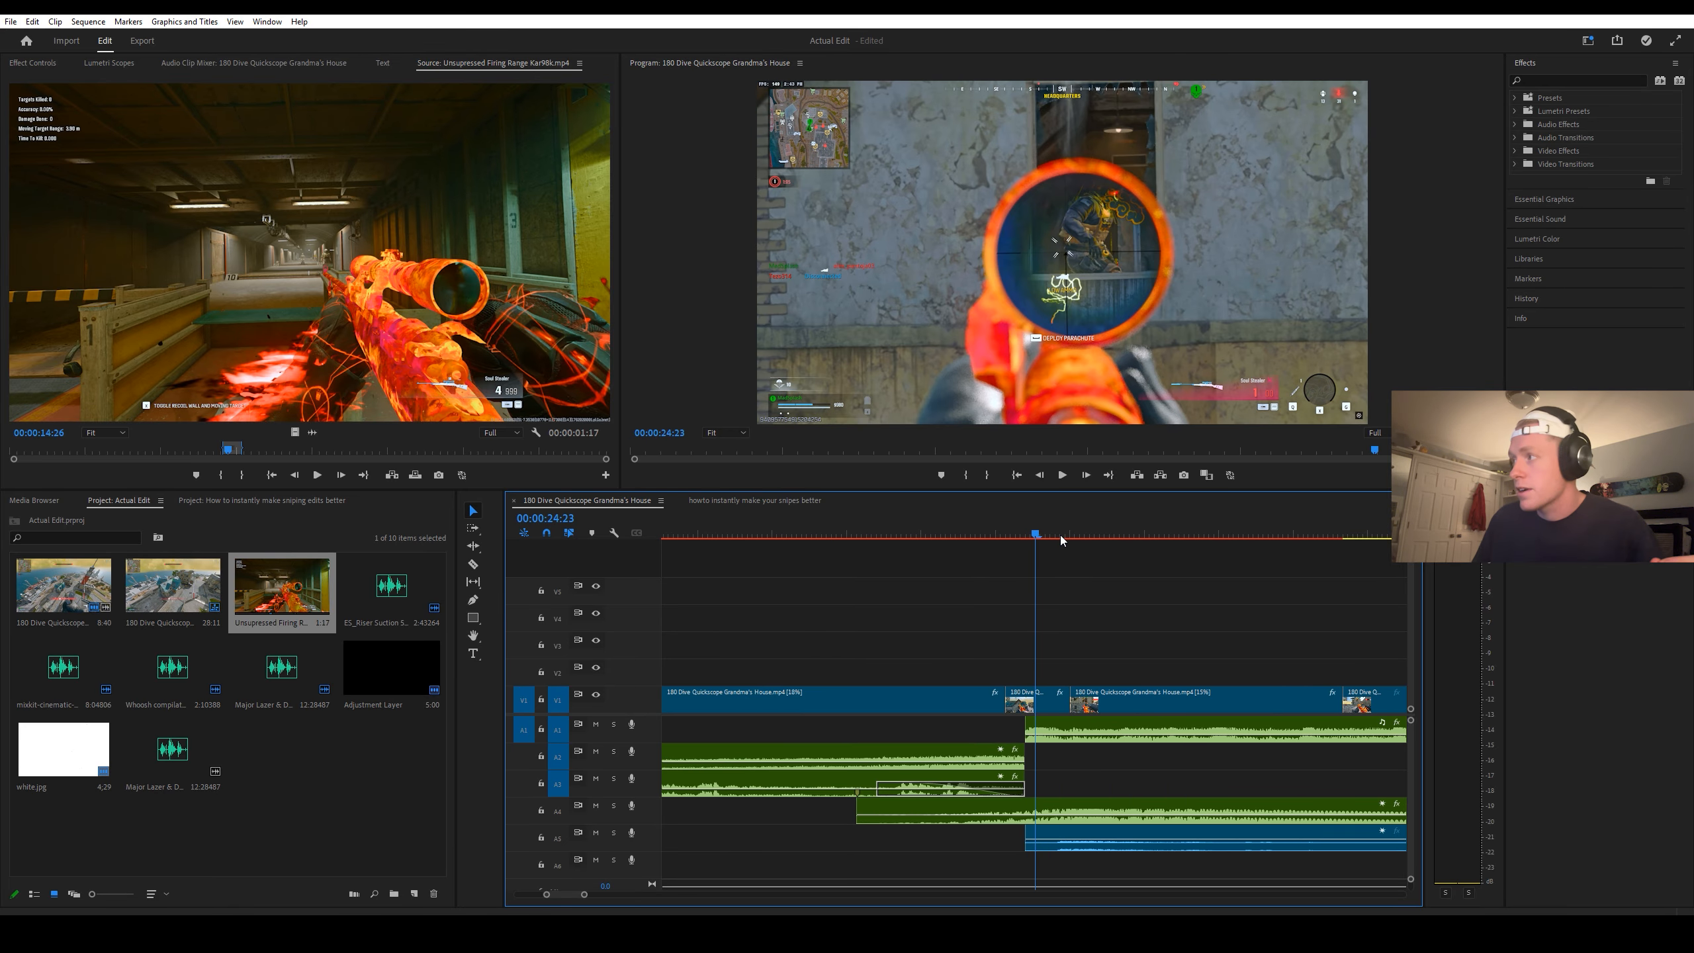
key("Left")
key("Left")
left_click_drag(1122, 839, 1064, 837)
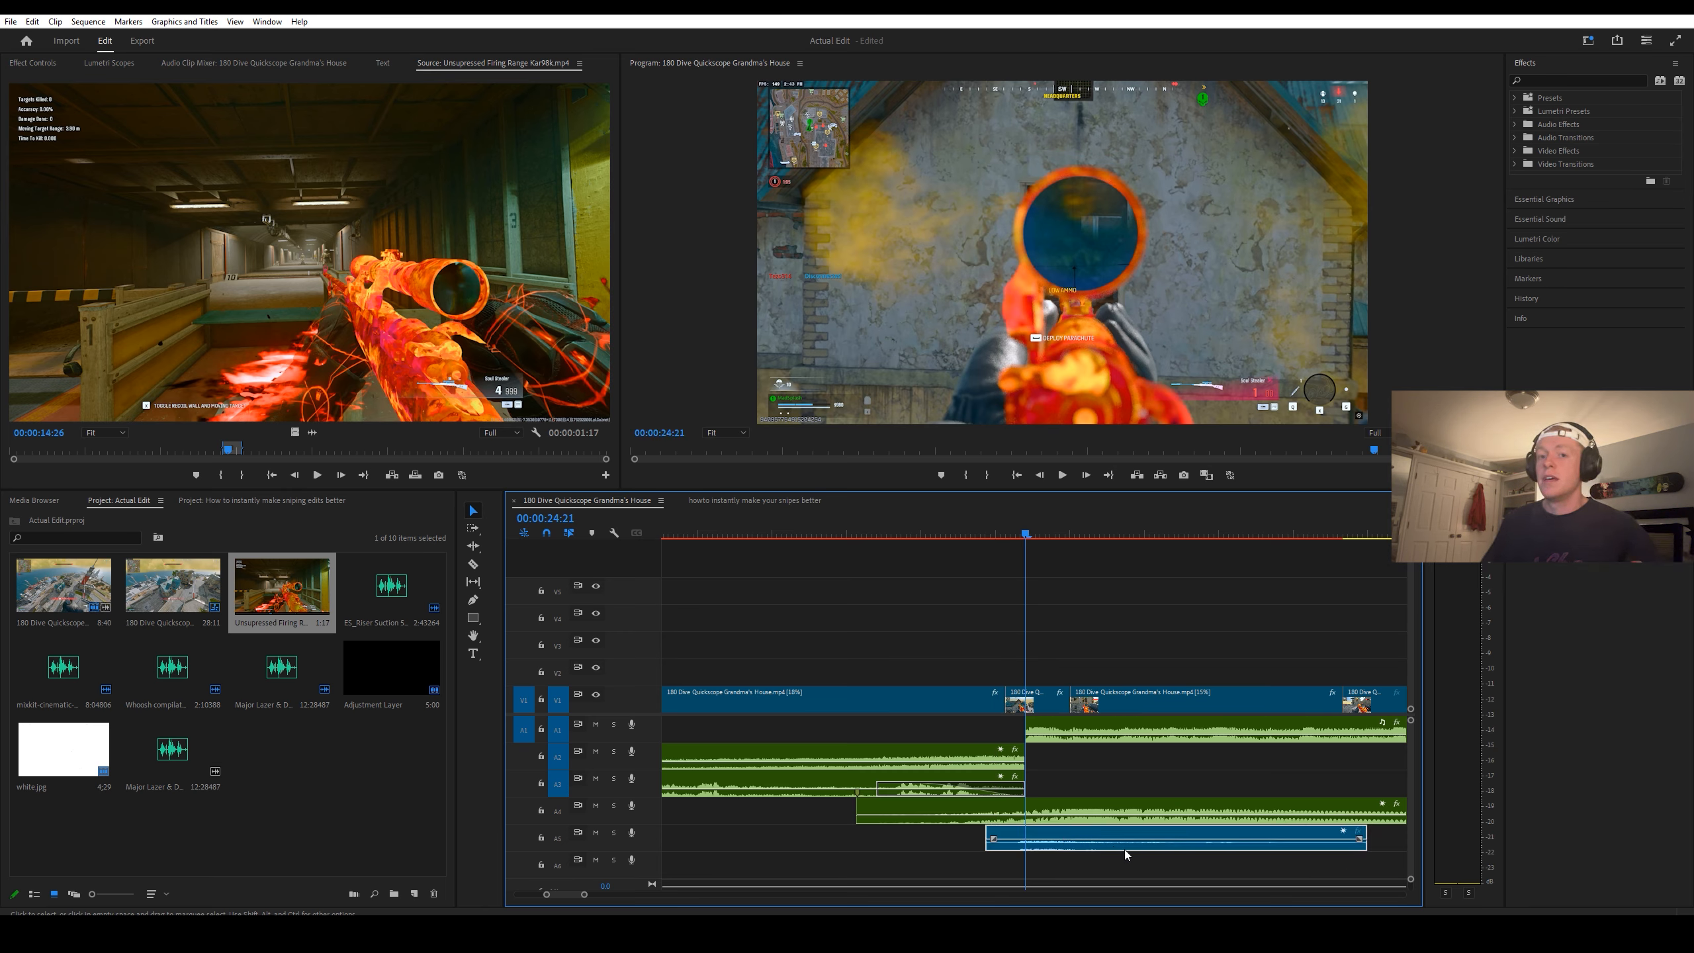
Step: Split the gunshot audio on track A5 after the shot and delete the leftover tail
key("c")
left_click(1141, 838)
key("v")
left_click(1177, 838)
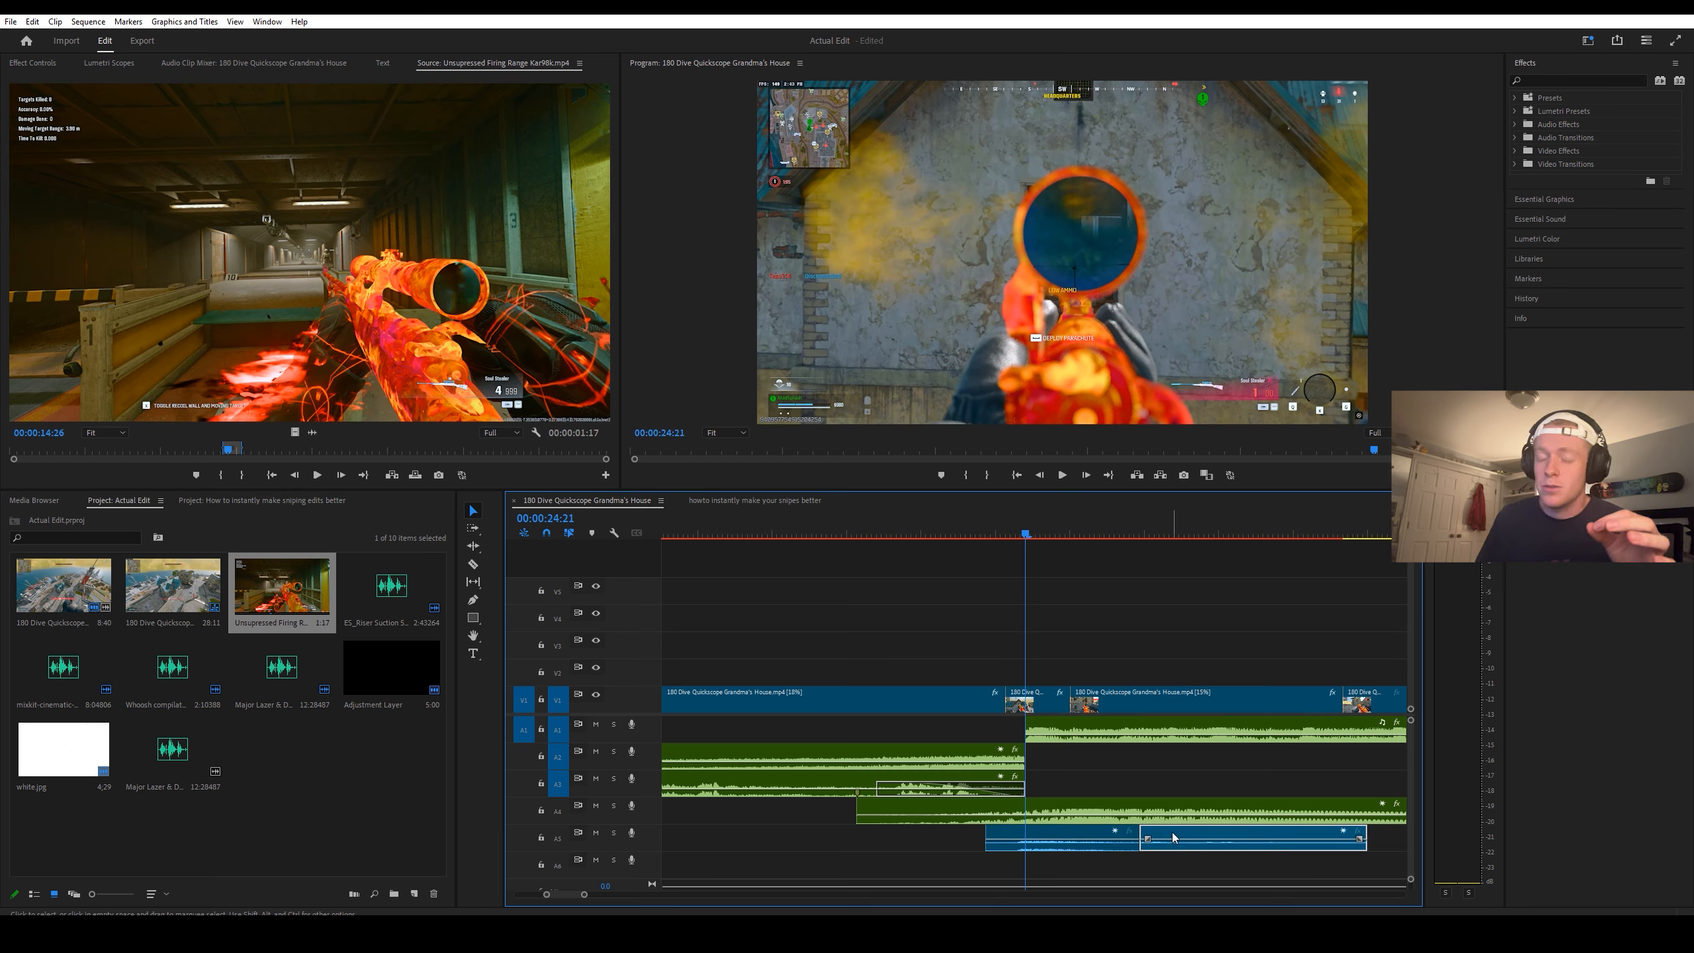
left_click_drag(1177, 834, 1211, 837)
key("minus")
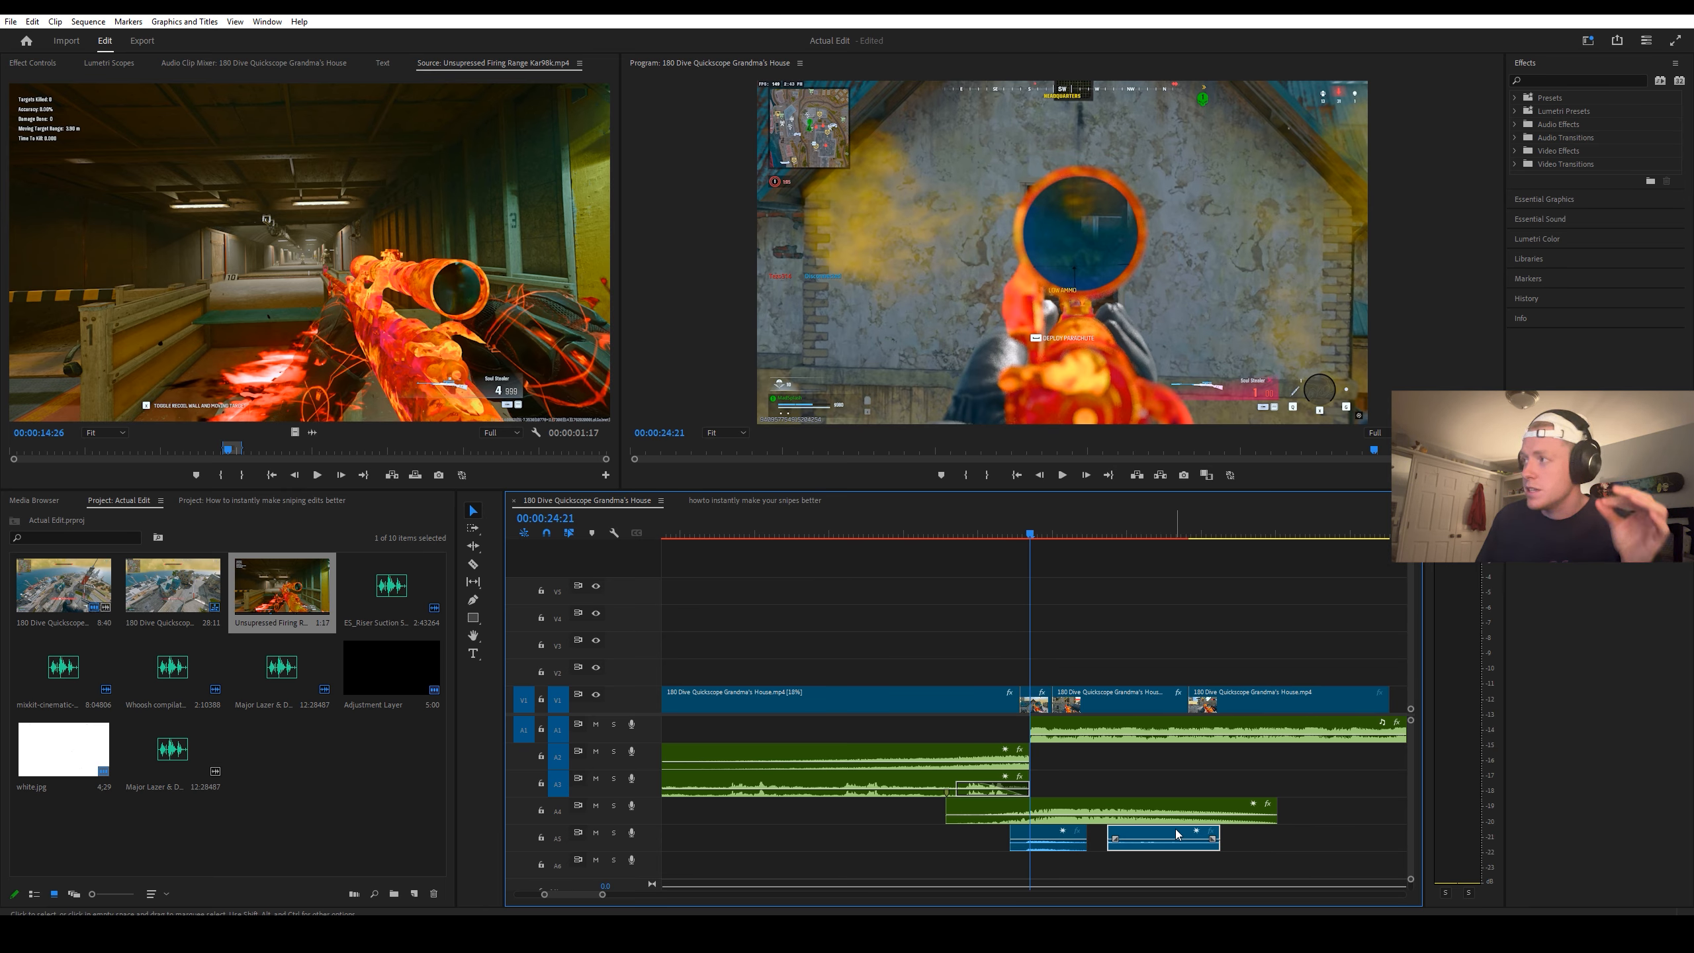
key("Delete")
Step: Set the volume level of the gunshot clip on track A5 to 10 dB
left_click(33, 62)
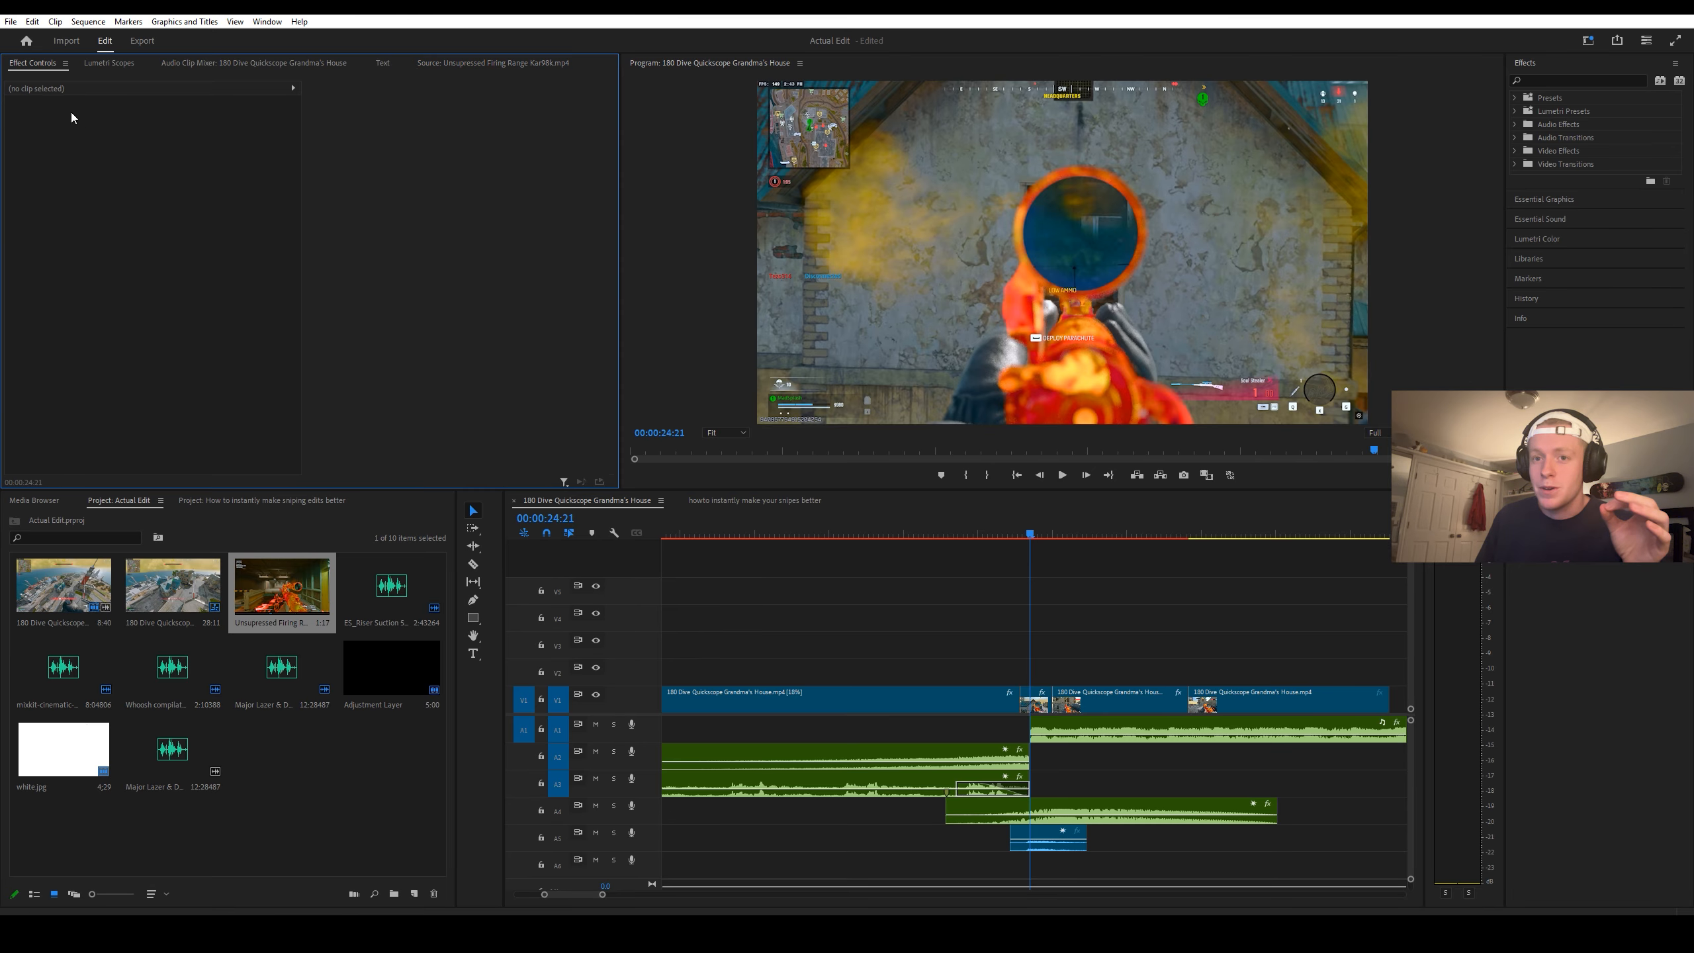
left_click(1031, 828)
left_click(167, 145)
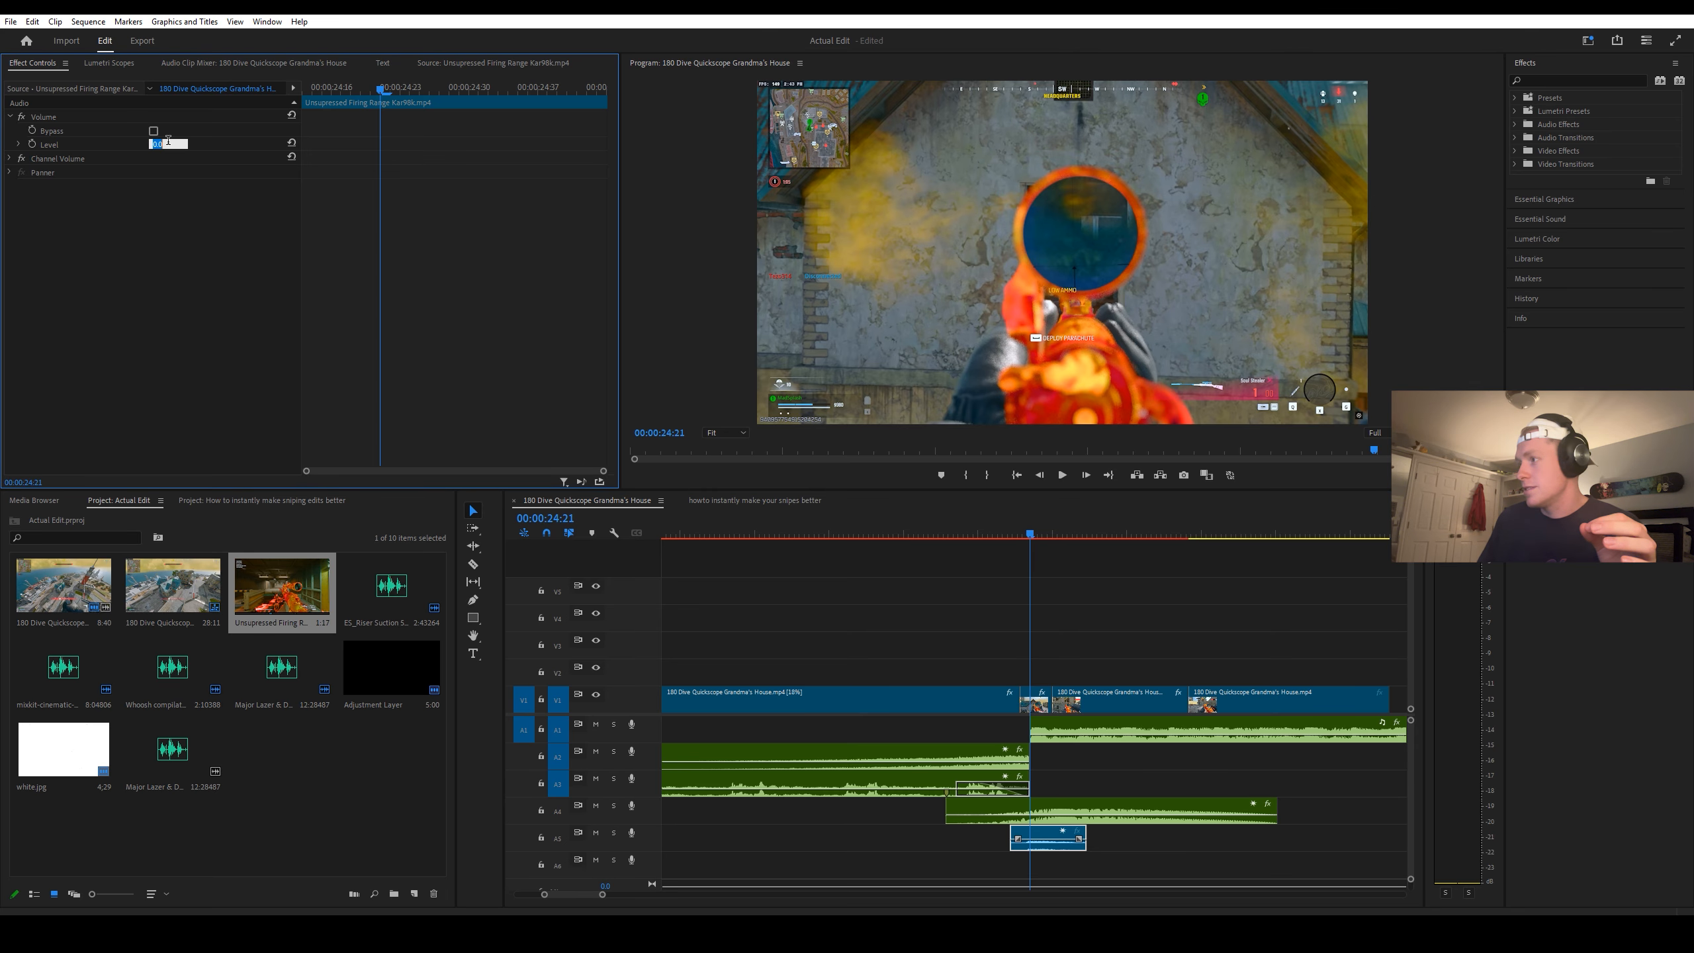
type("10")
key("Return")
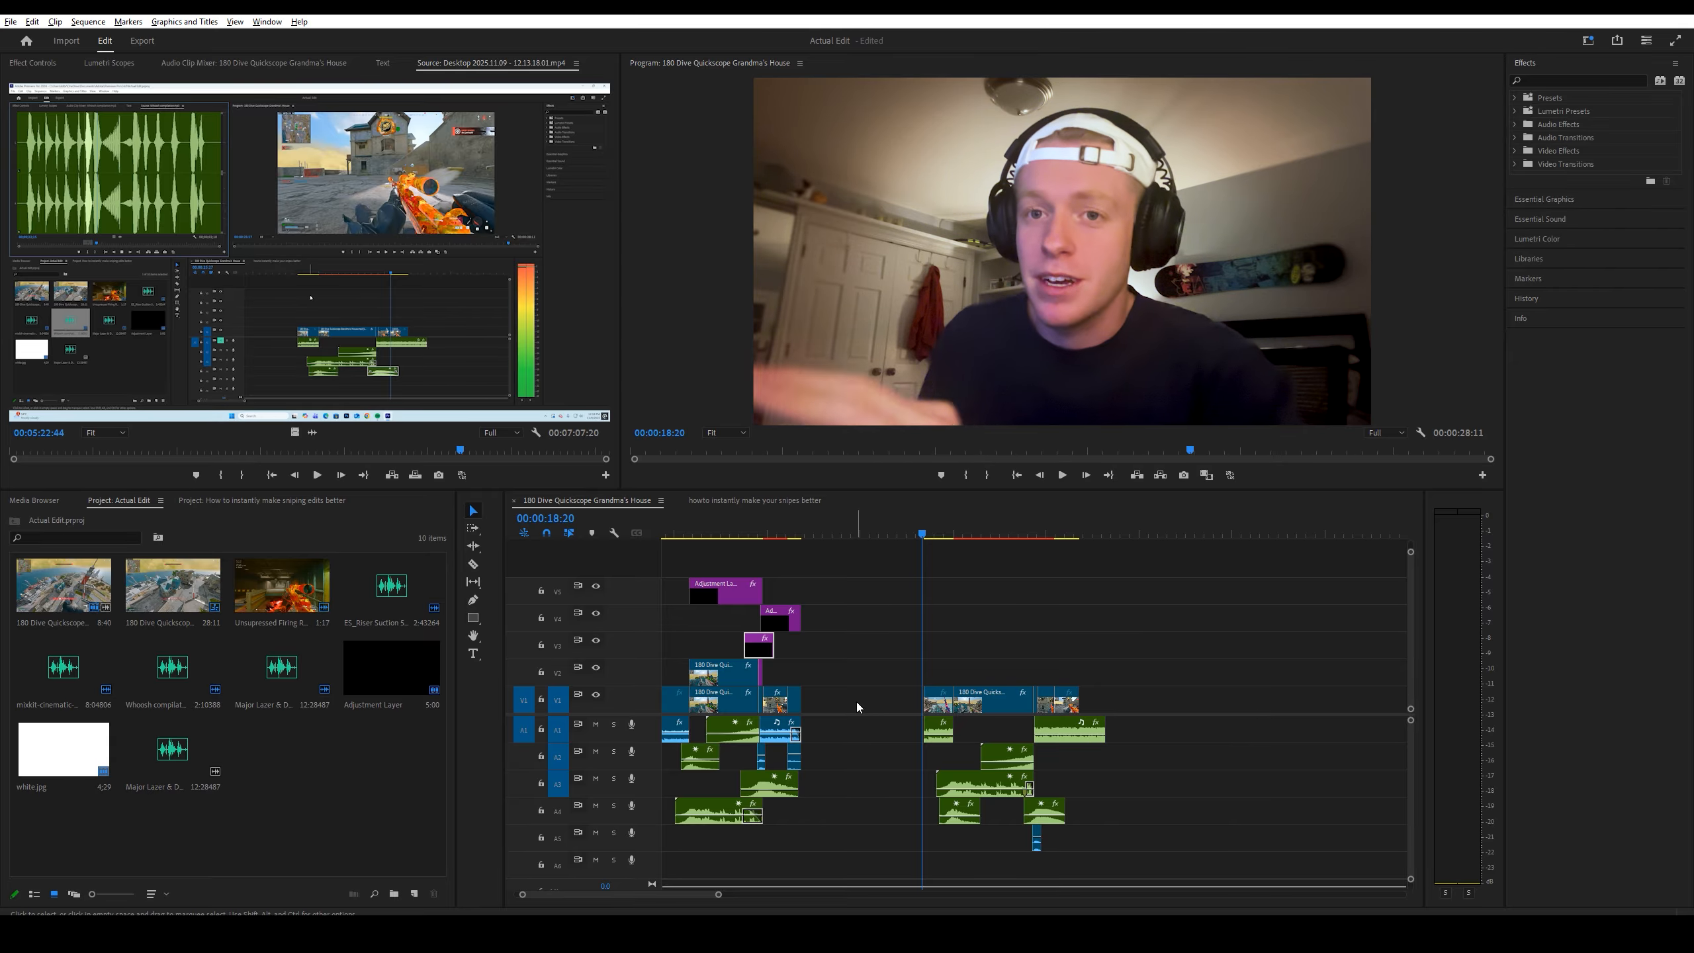
Step: Duplicate the slow-motion gameplay clip onto track V2 directly above the original on V1
left_click(856, 702)
left_click(867, 683)
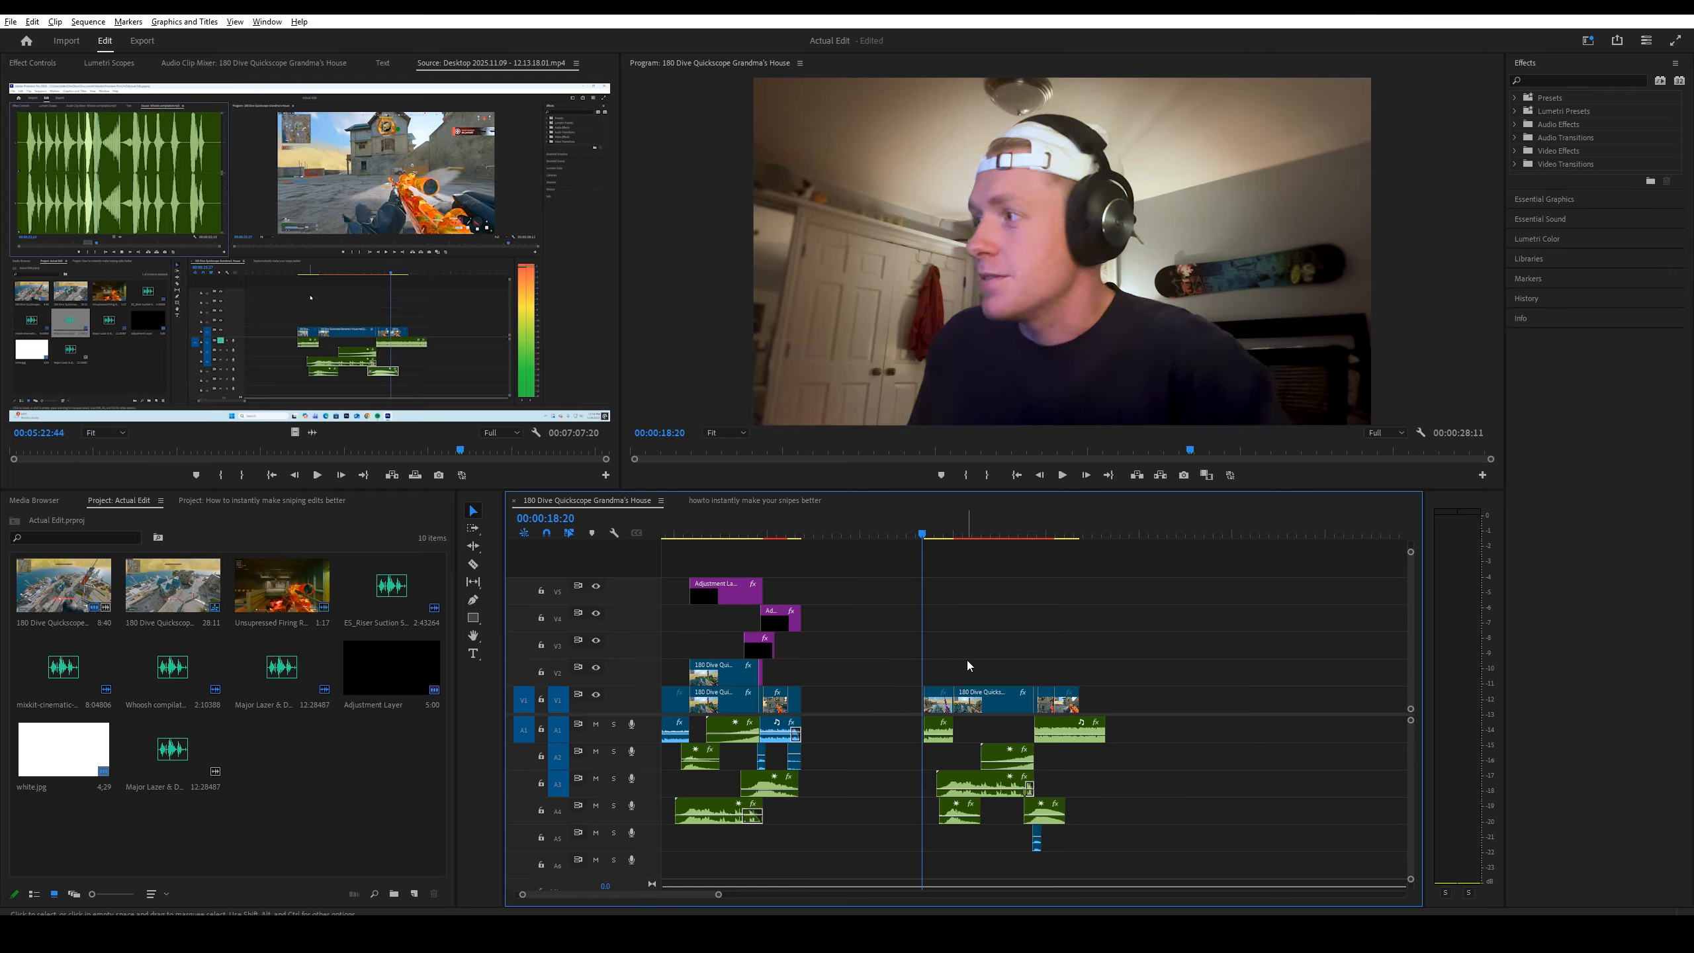
scroll(967, 657, "up", 3)
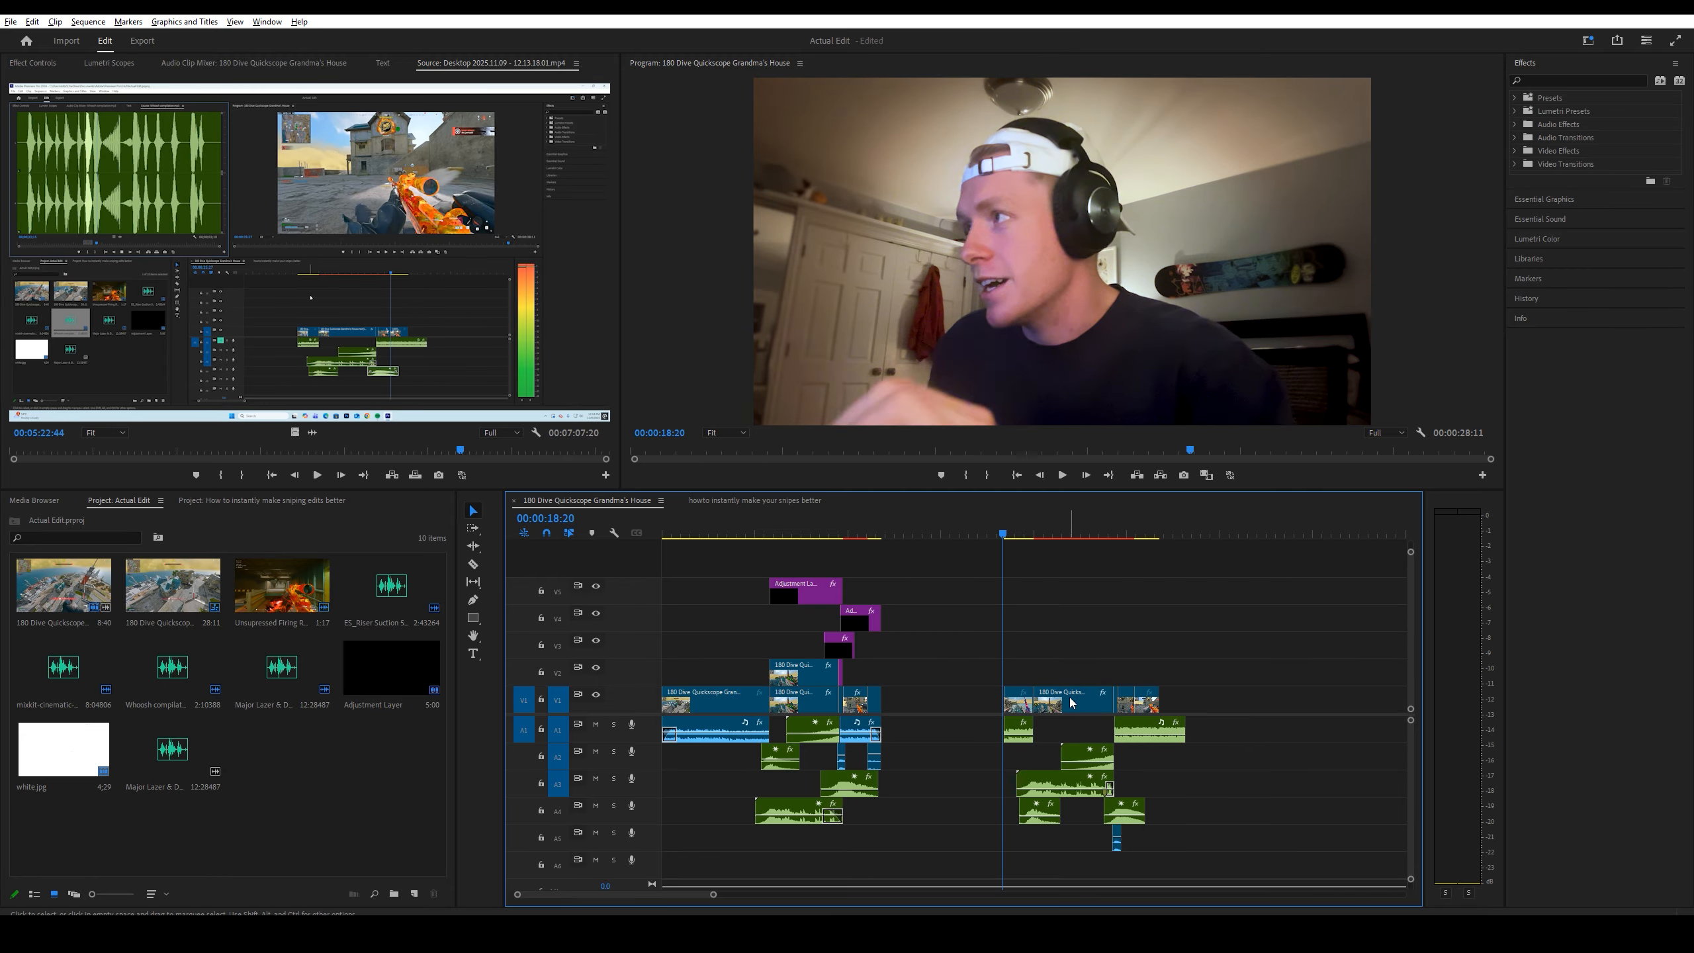
left_click(1071, 704)
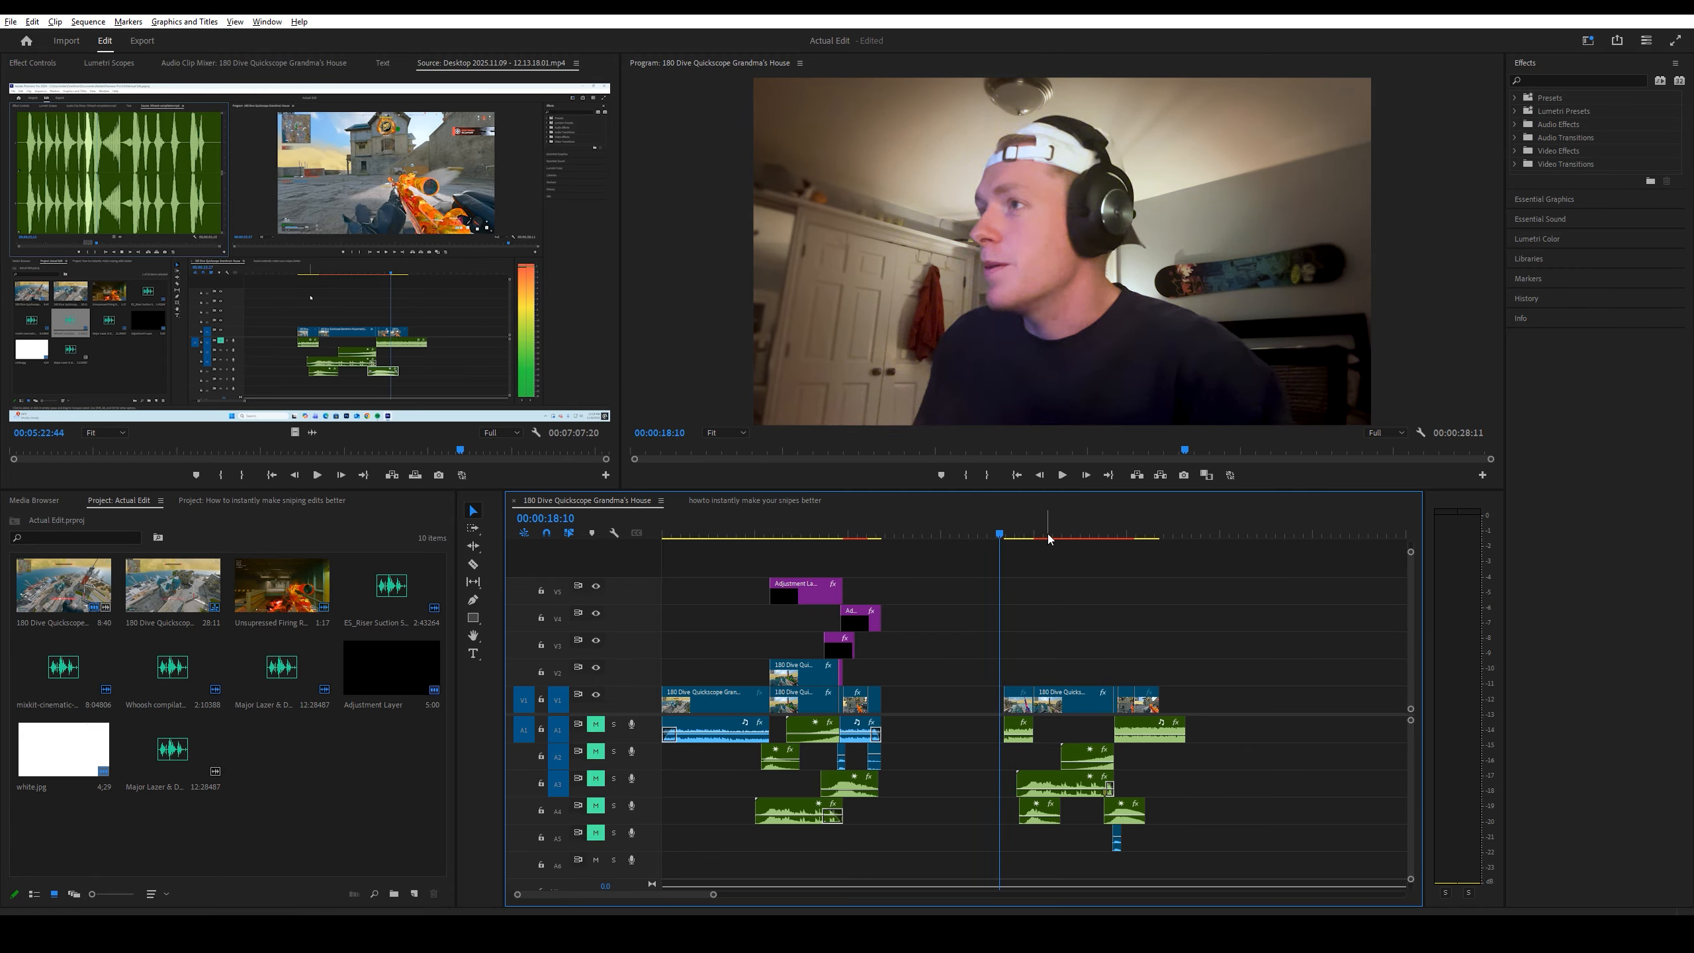
left_click(1059, 537)
left_click_drag(1074, 706, 1073, 682, "alt")
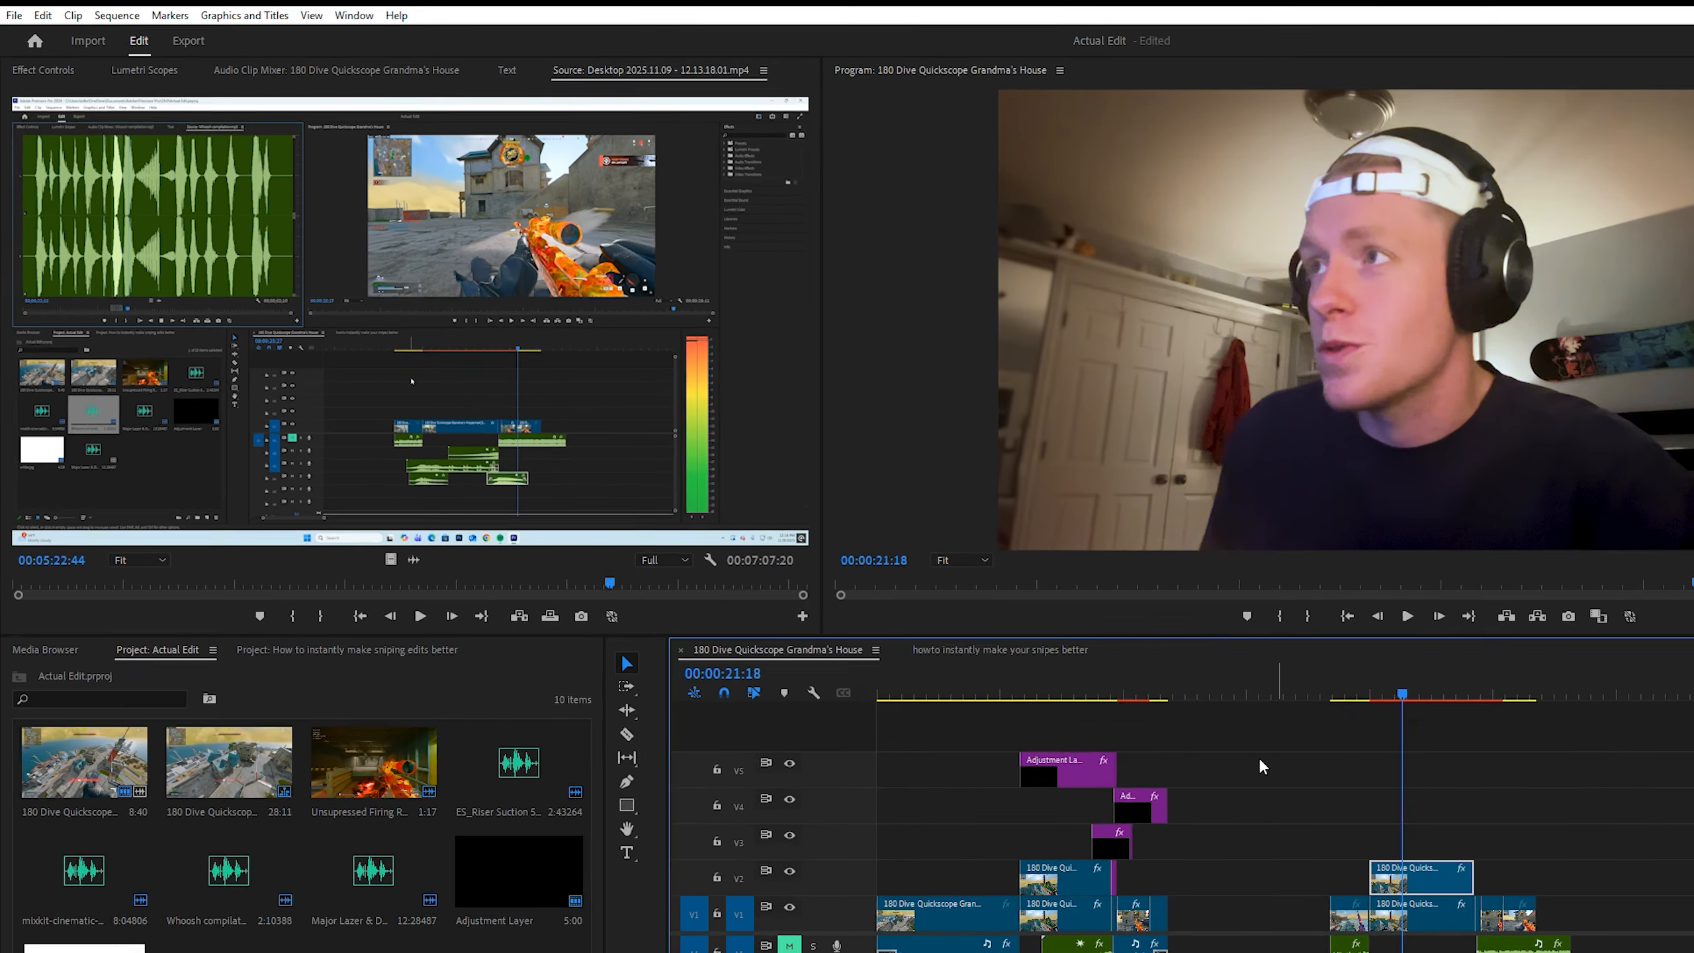
Step: Add an ellipse opacity mask to the duplicated clip on V2 and increase its mask expansion to about 300
left_click(44, 70)
left_click(48, 306)
left_click_drag(208, 398, 386, 397)
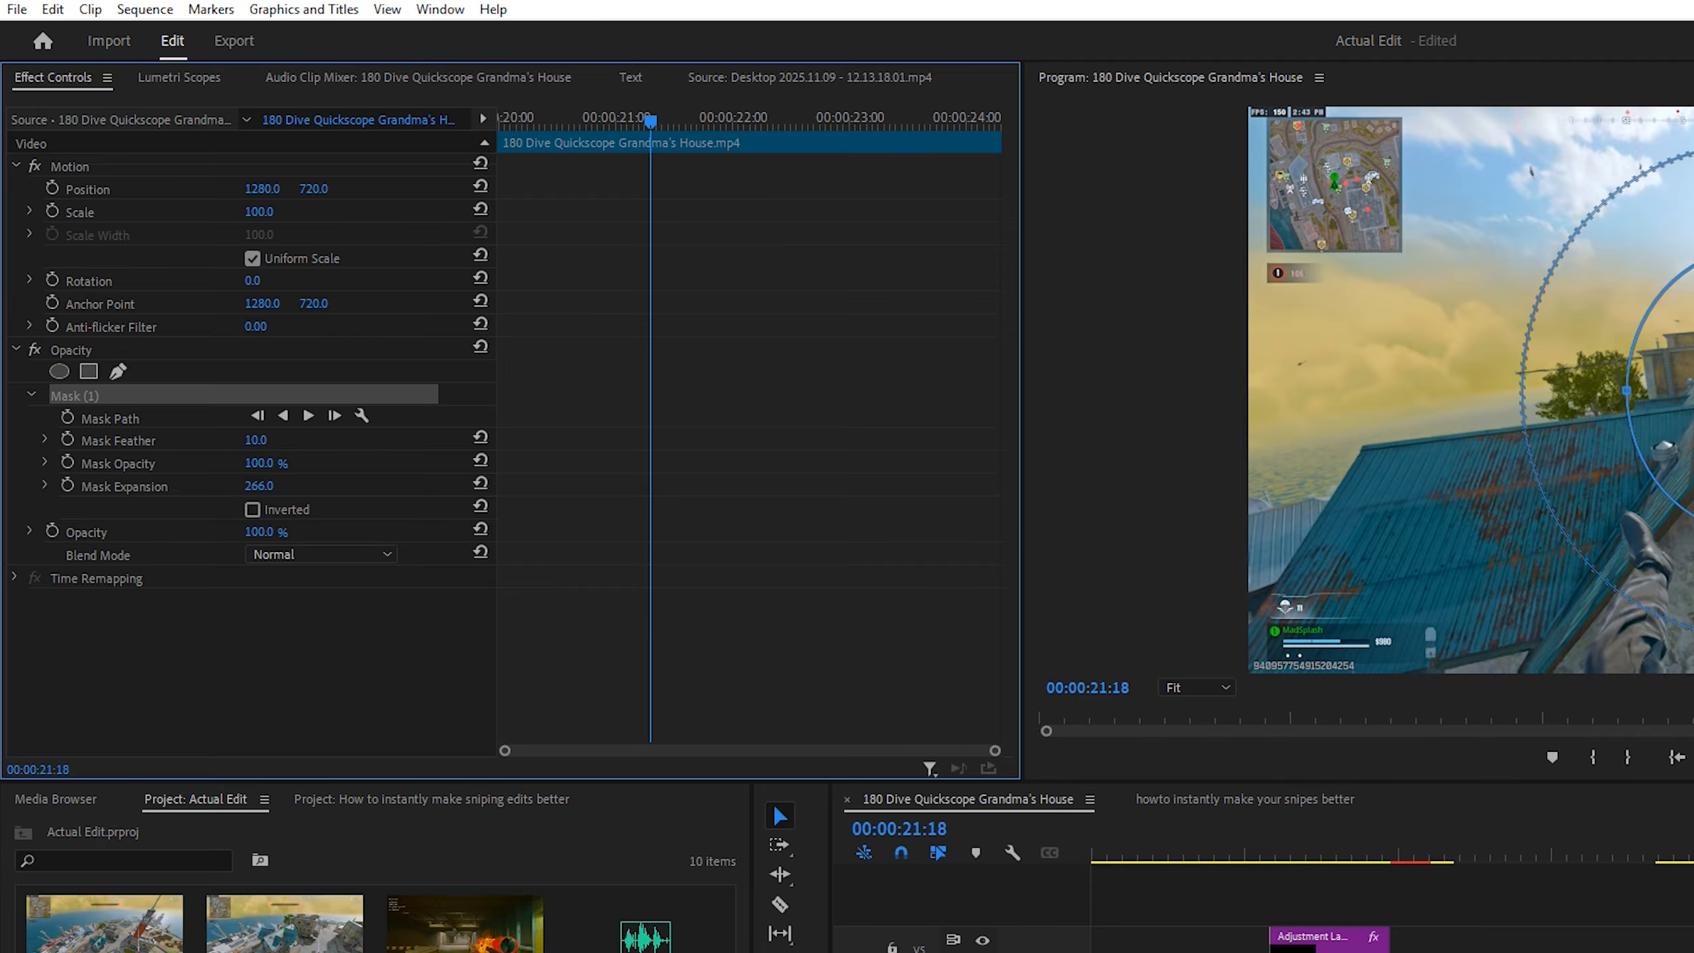
left_click_drag(264, 486, 301, 486)
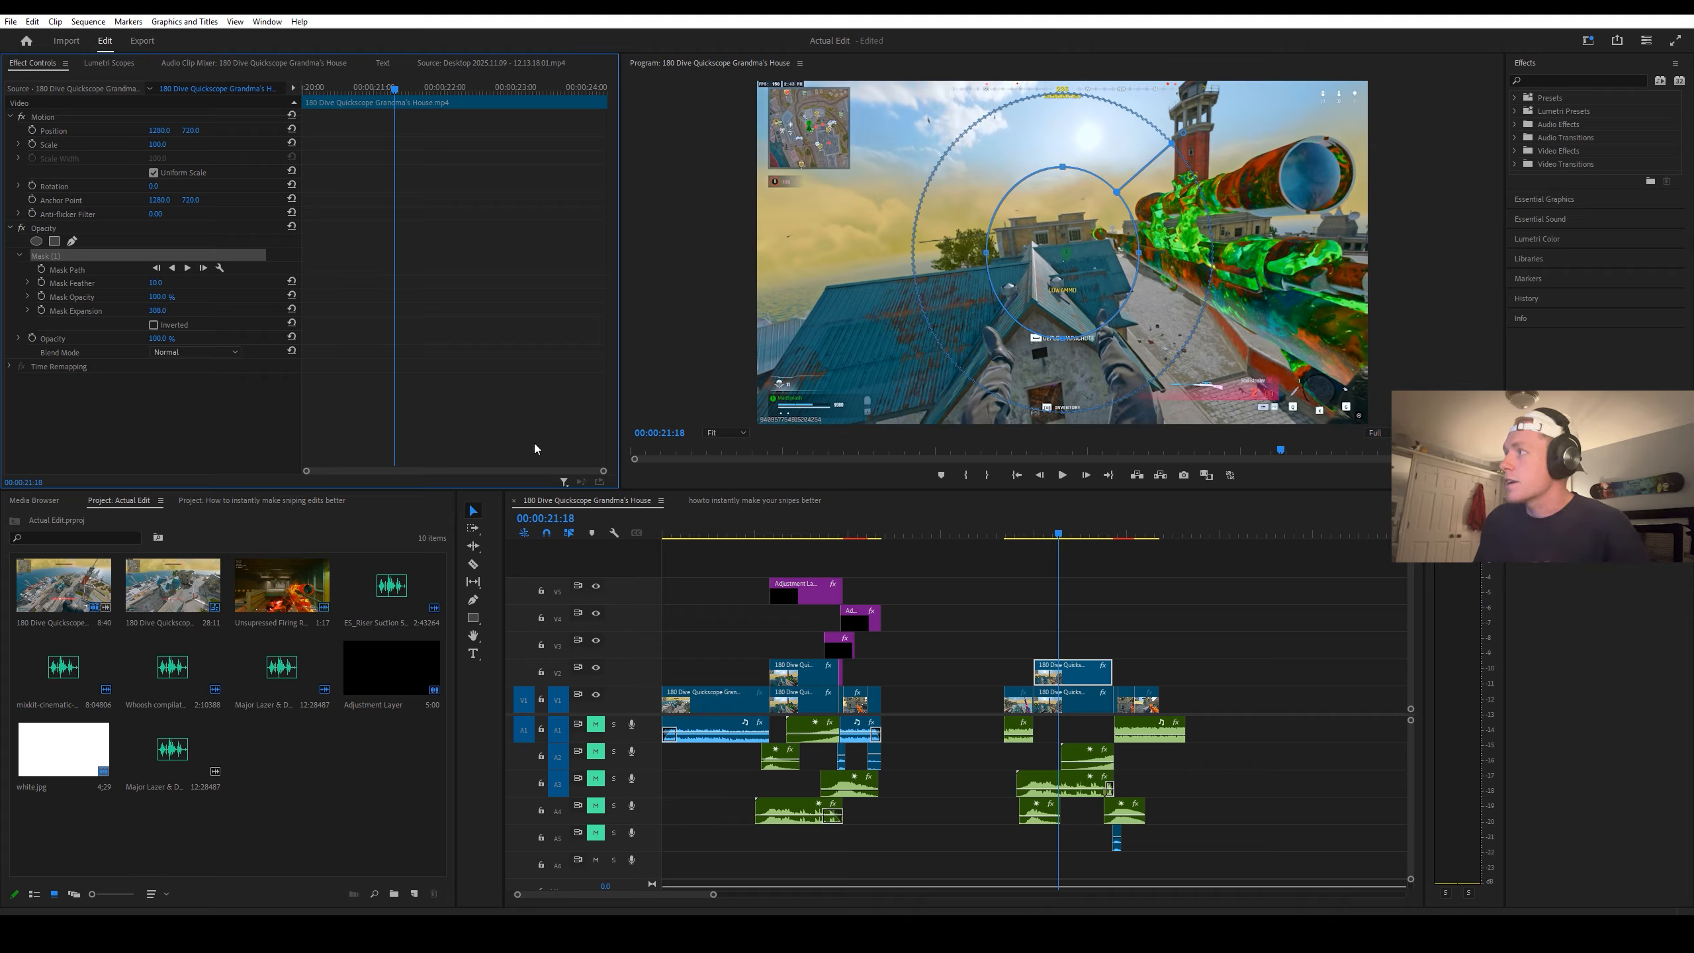
Step: Apply the Brightness & Contrast effect to the original slow-motion clip on V1
left_click(1074, 699)
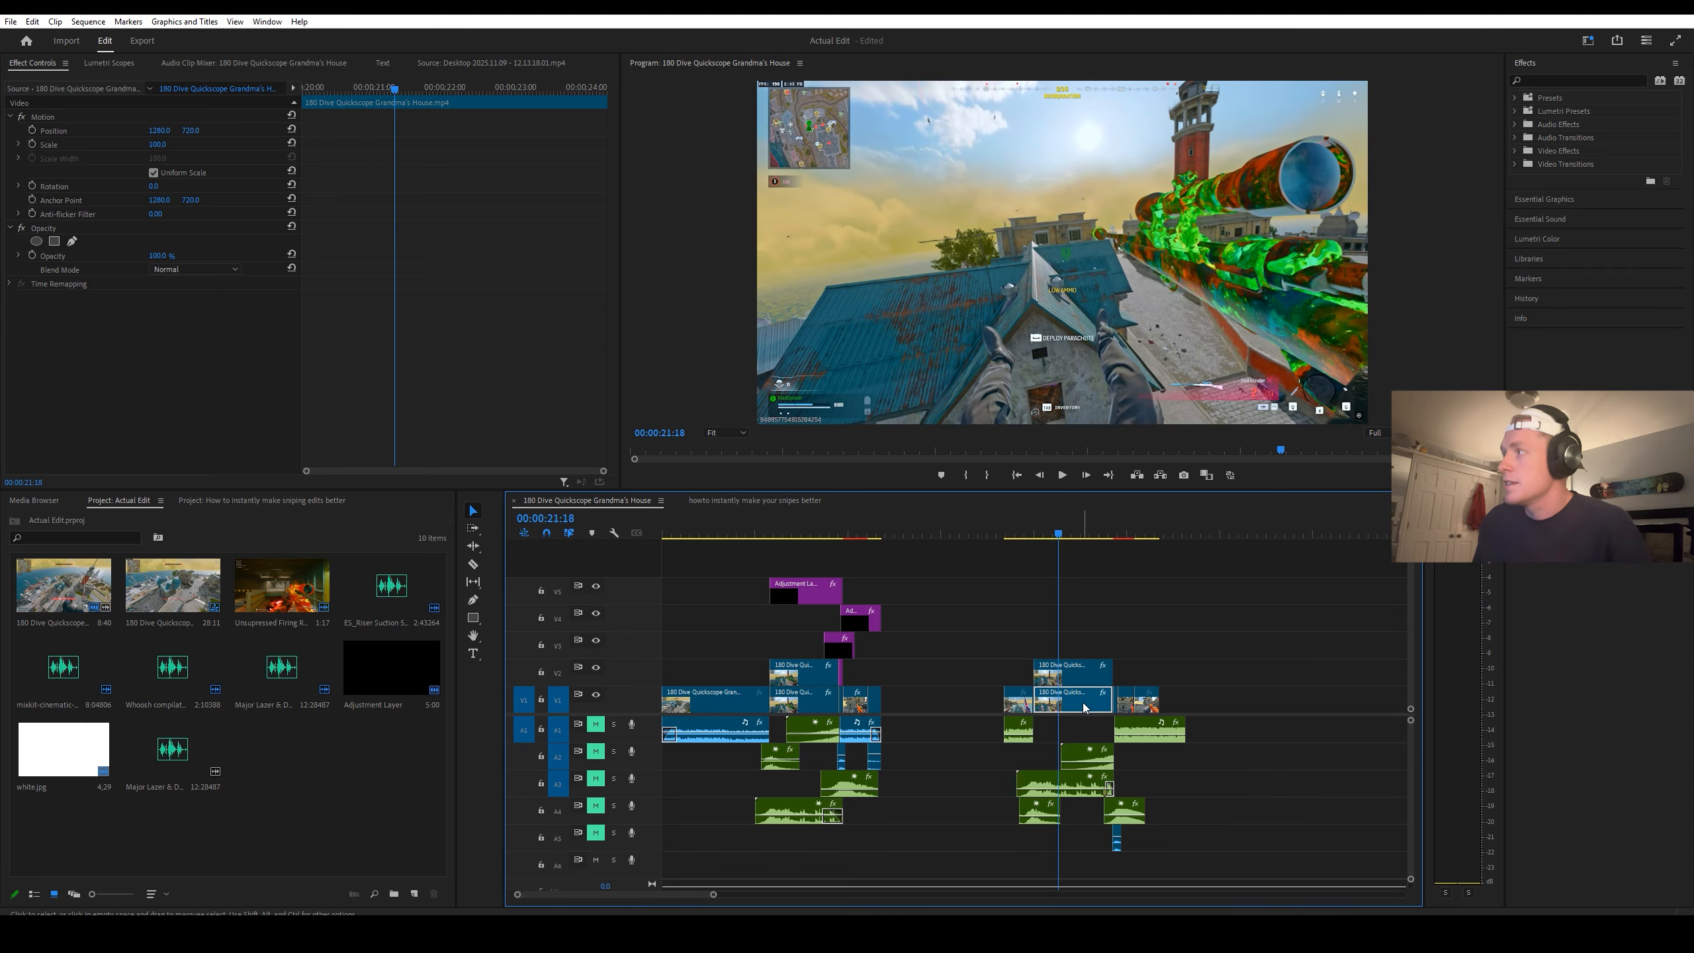
left_click(1546, 79)
type("brightnes")
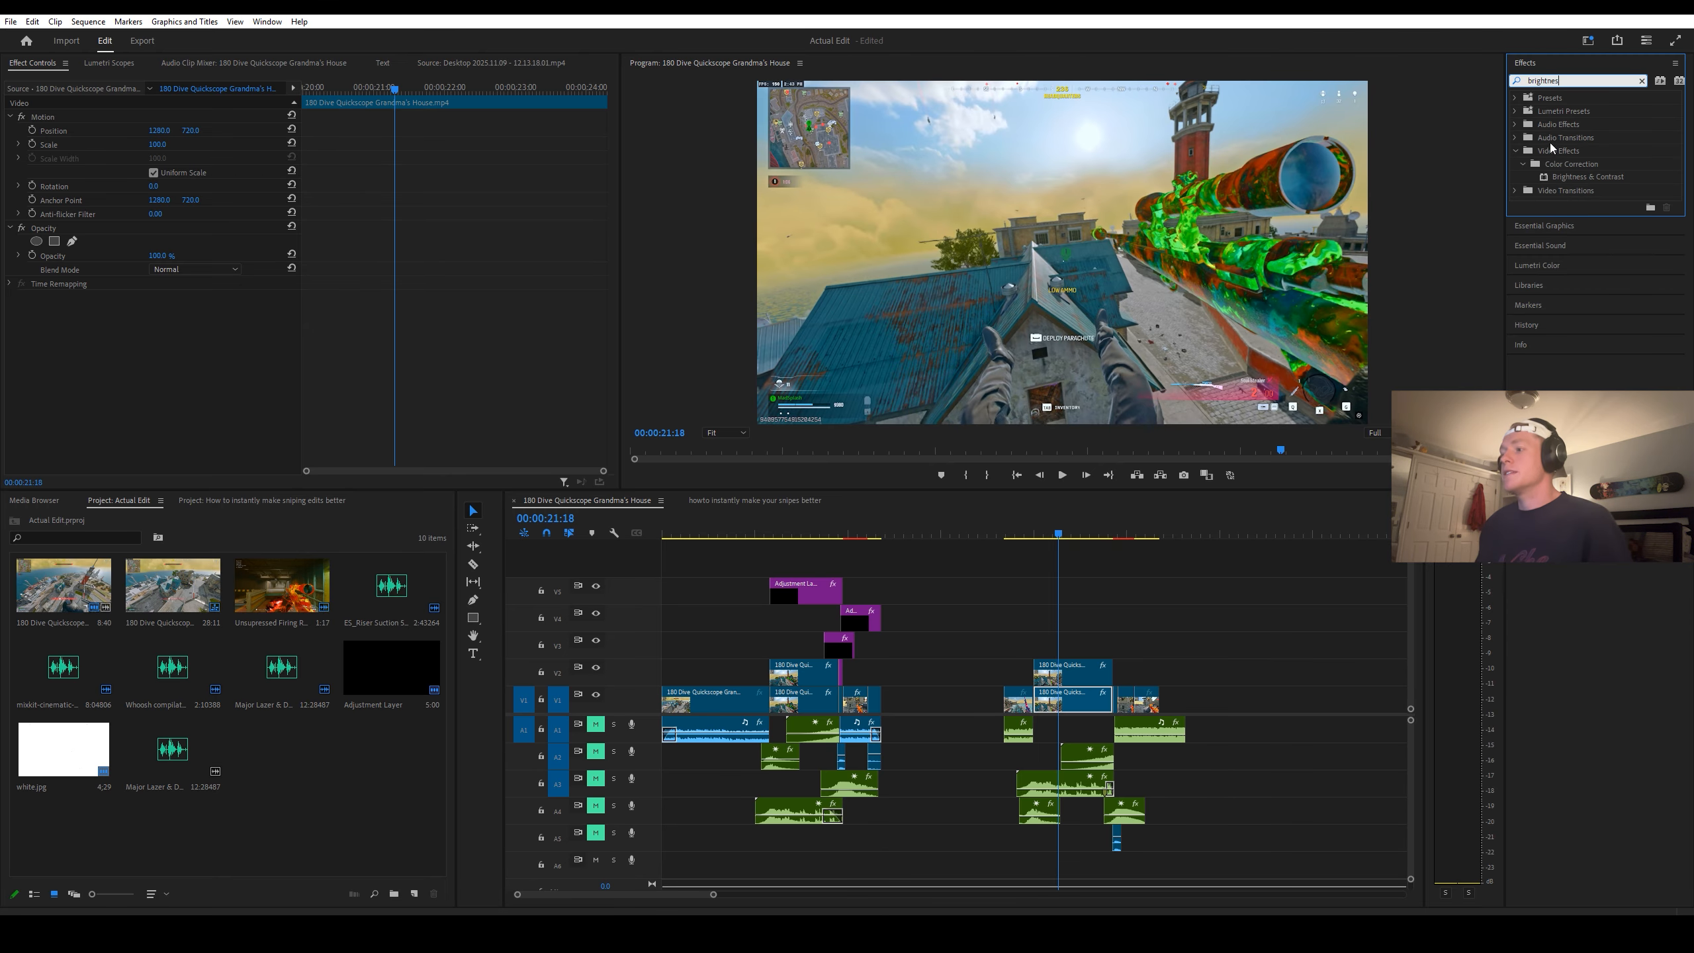
left_click_drag(1588, 176, 1074, 701)
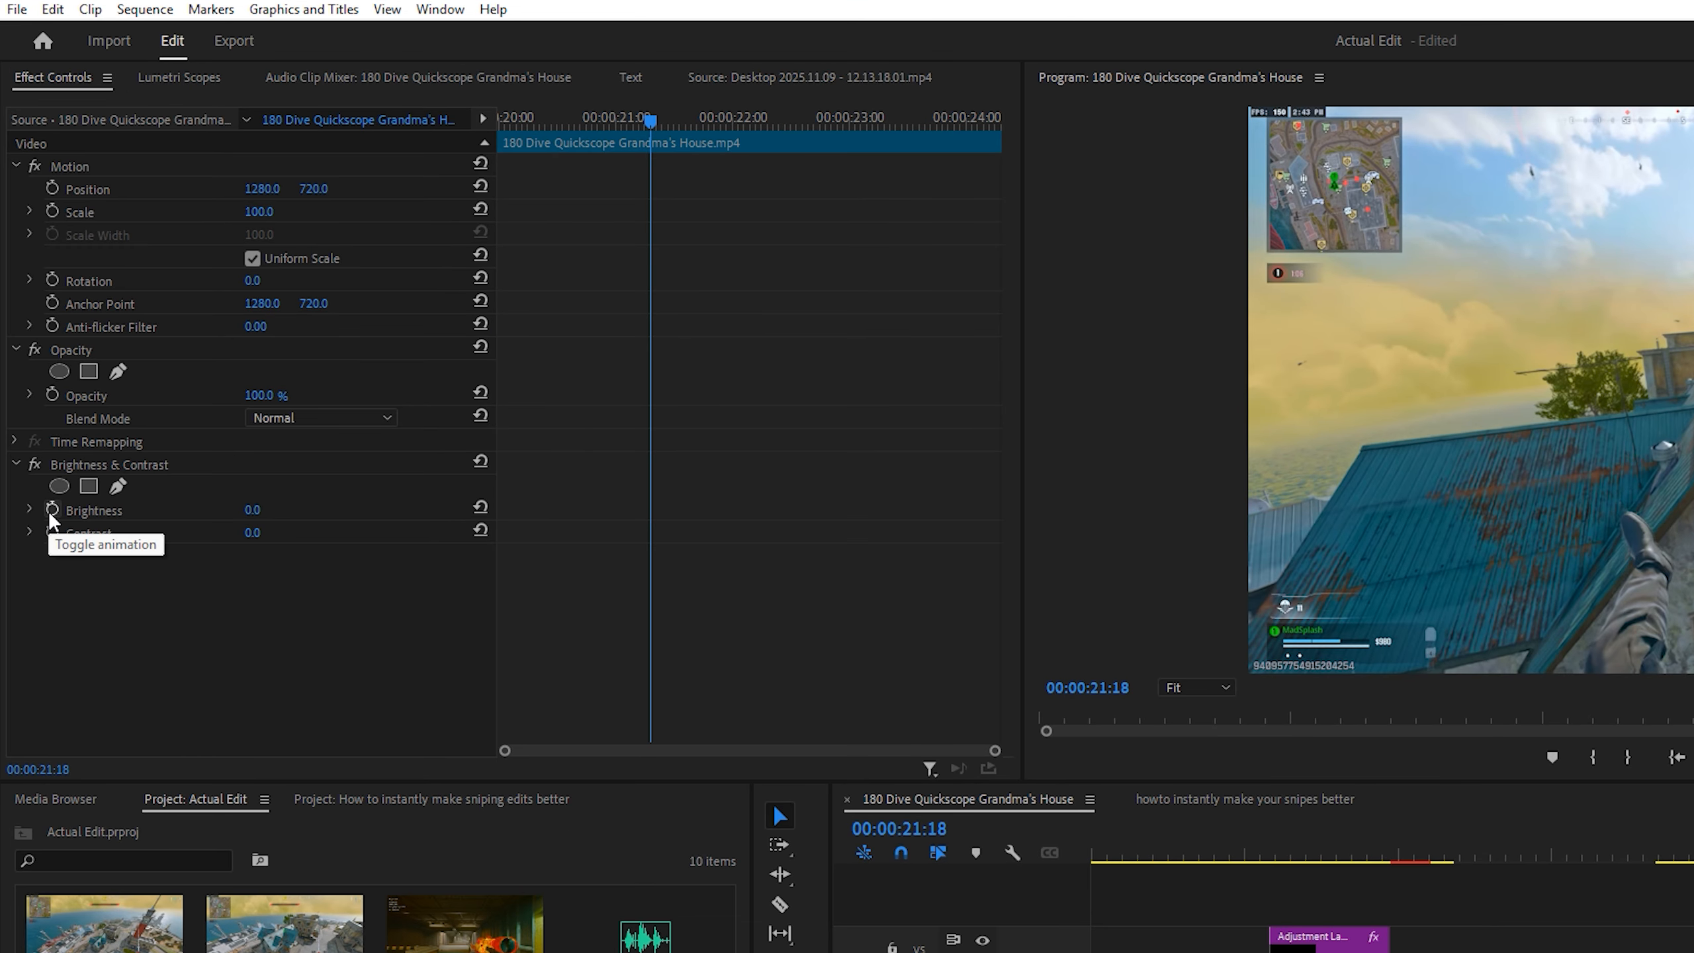
Step: Keyframe the V1 clip's Brightness from 0 at the clip's start to -45 at 00:00:20:34
left_click(52, 510)
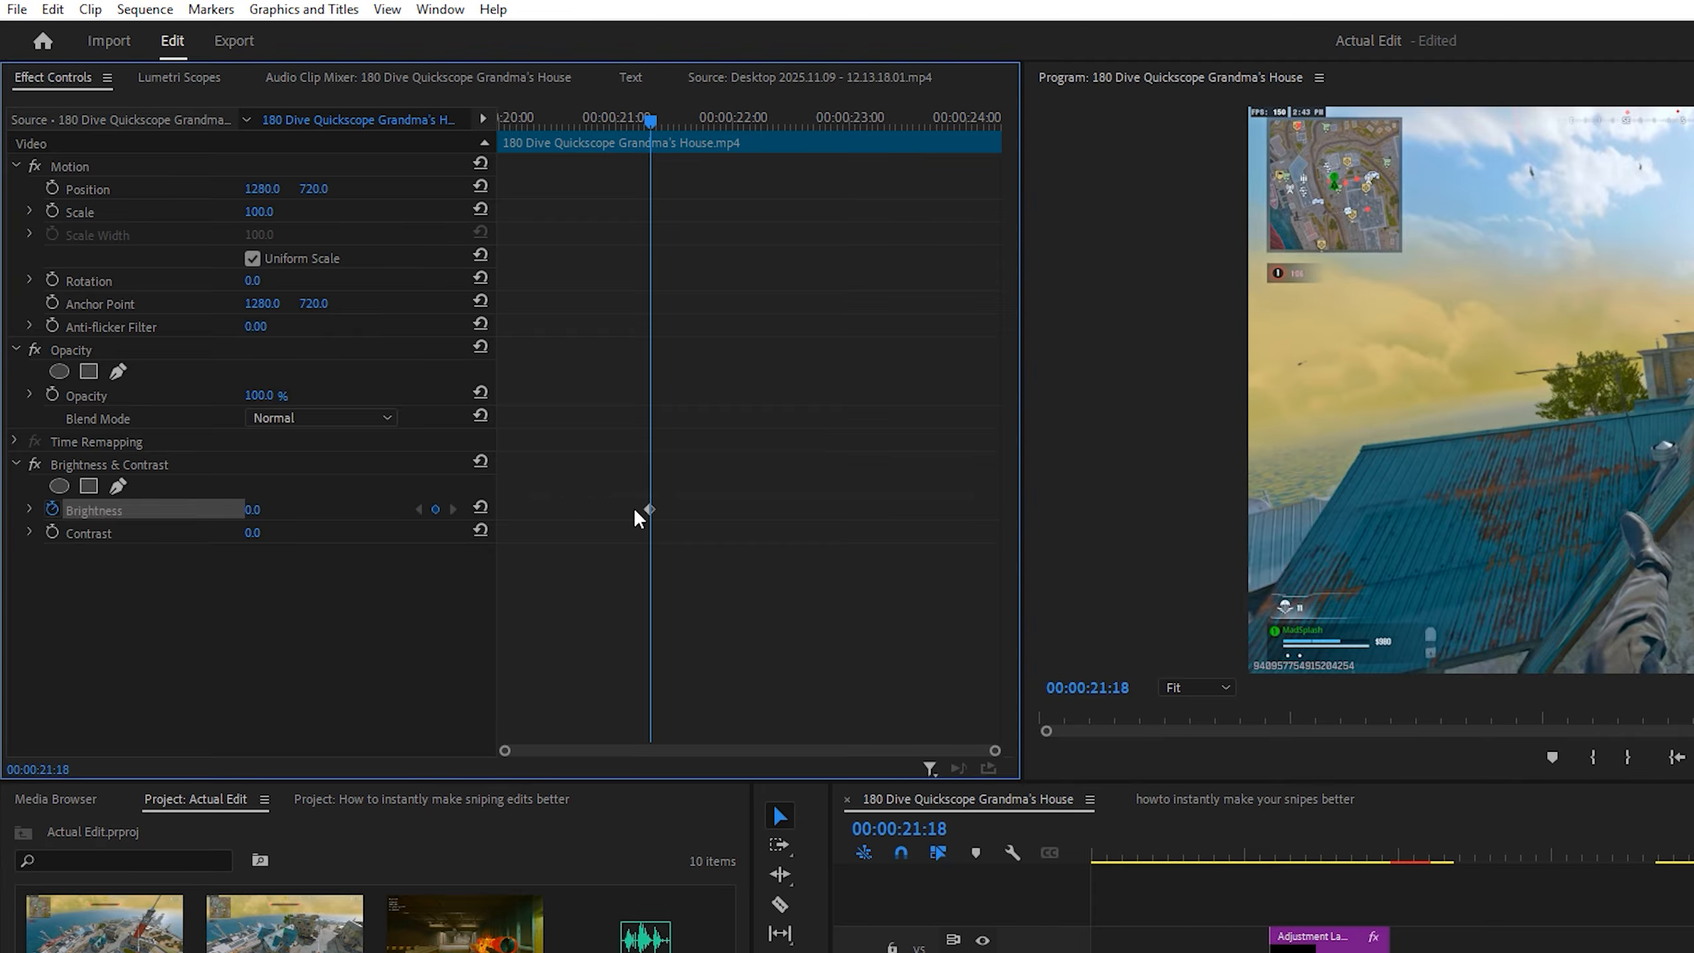
left_click_drag(648, 509, 477, 522)
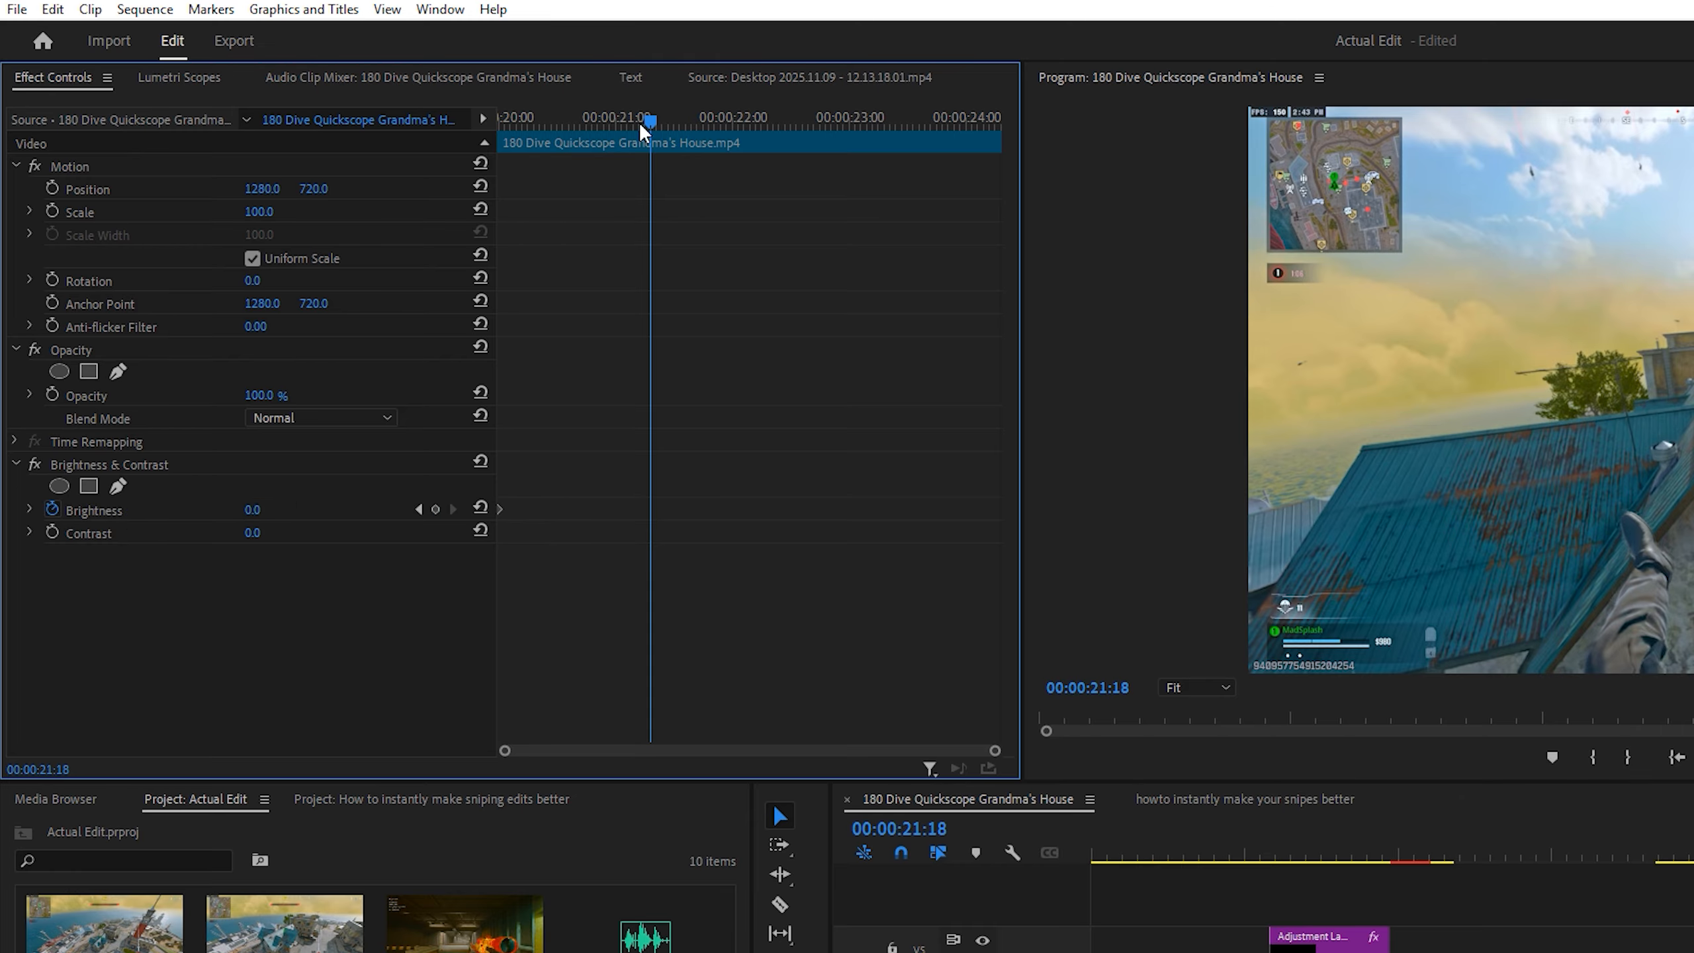
left_click_drag(648, 121, 557, 175)
left_click(257, 509)
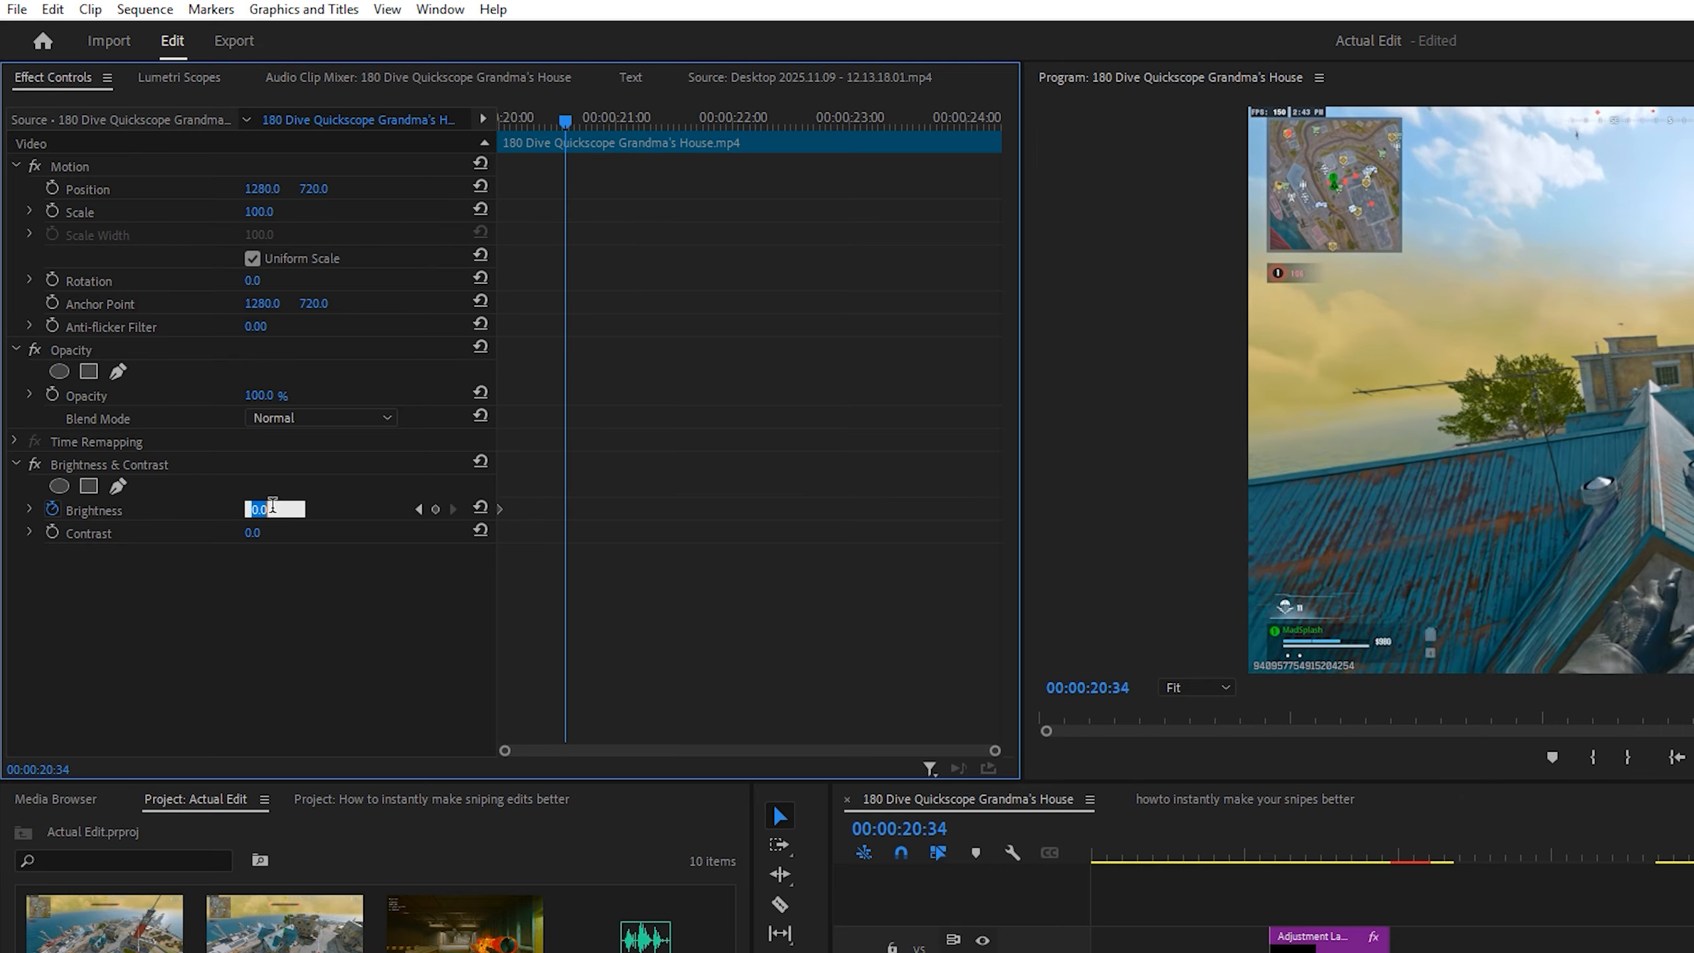
type("-45")
key("Return")
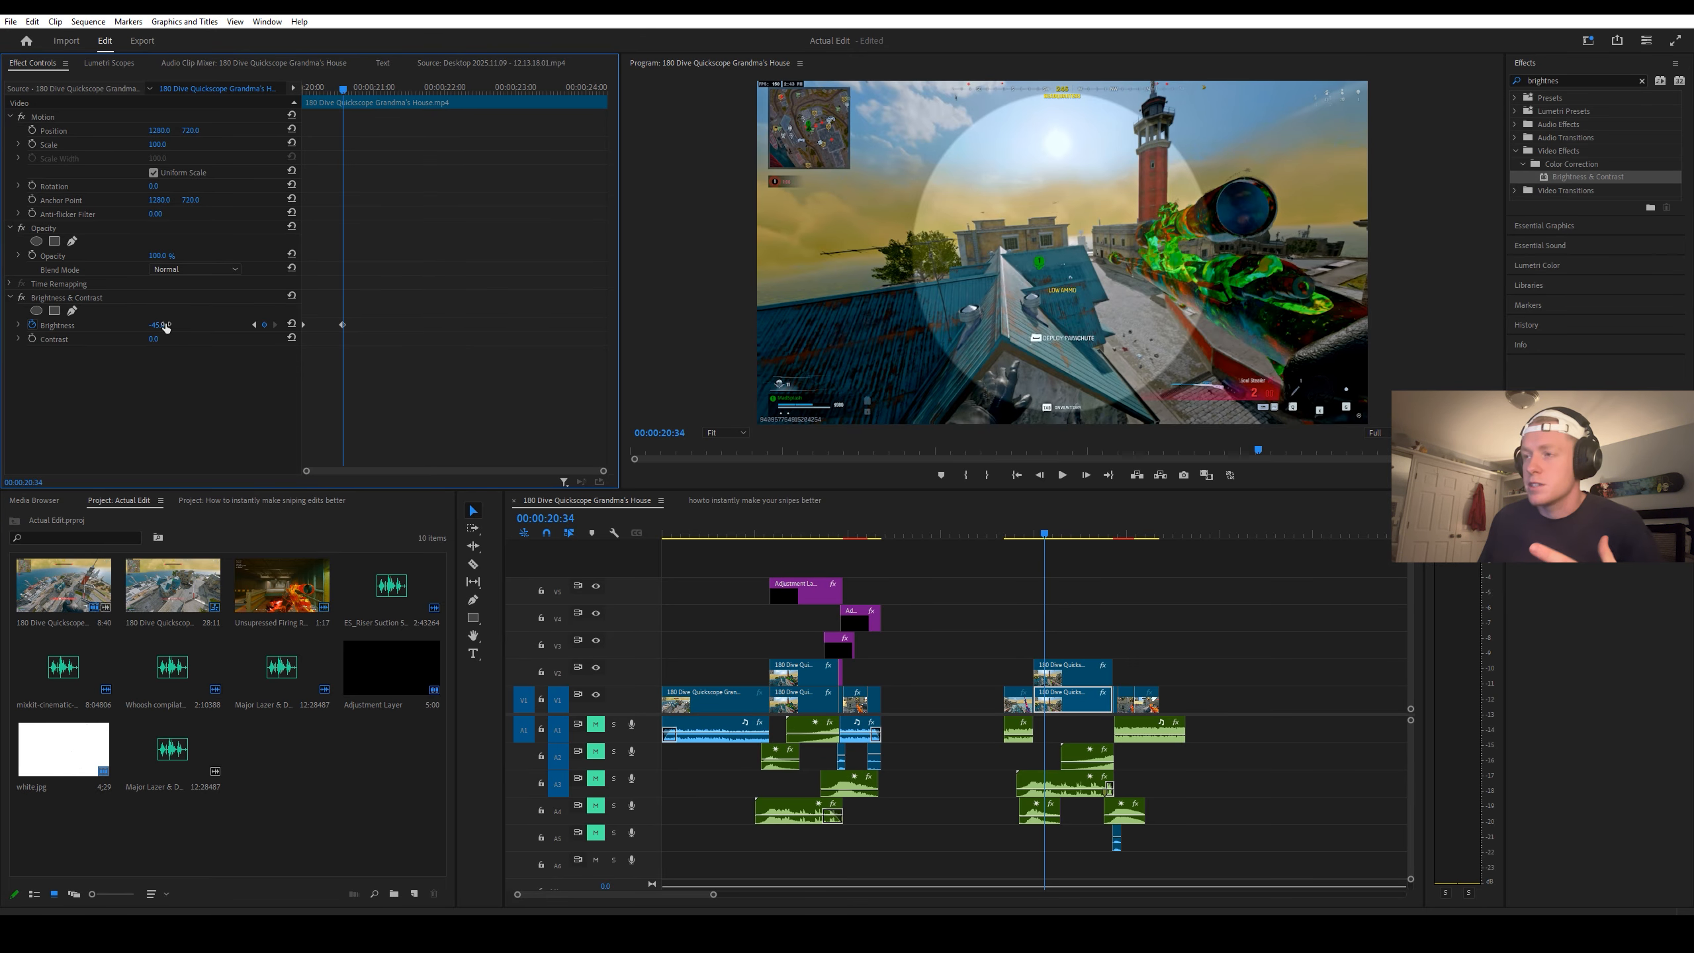
Step: Soften the ellipse mask on the duplicated V2 clip by raising its mask feather to about 250
left_click(1057, 679)
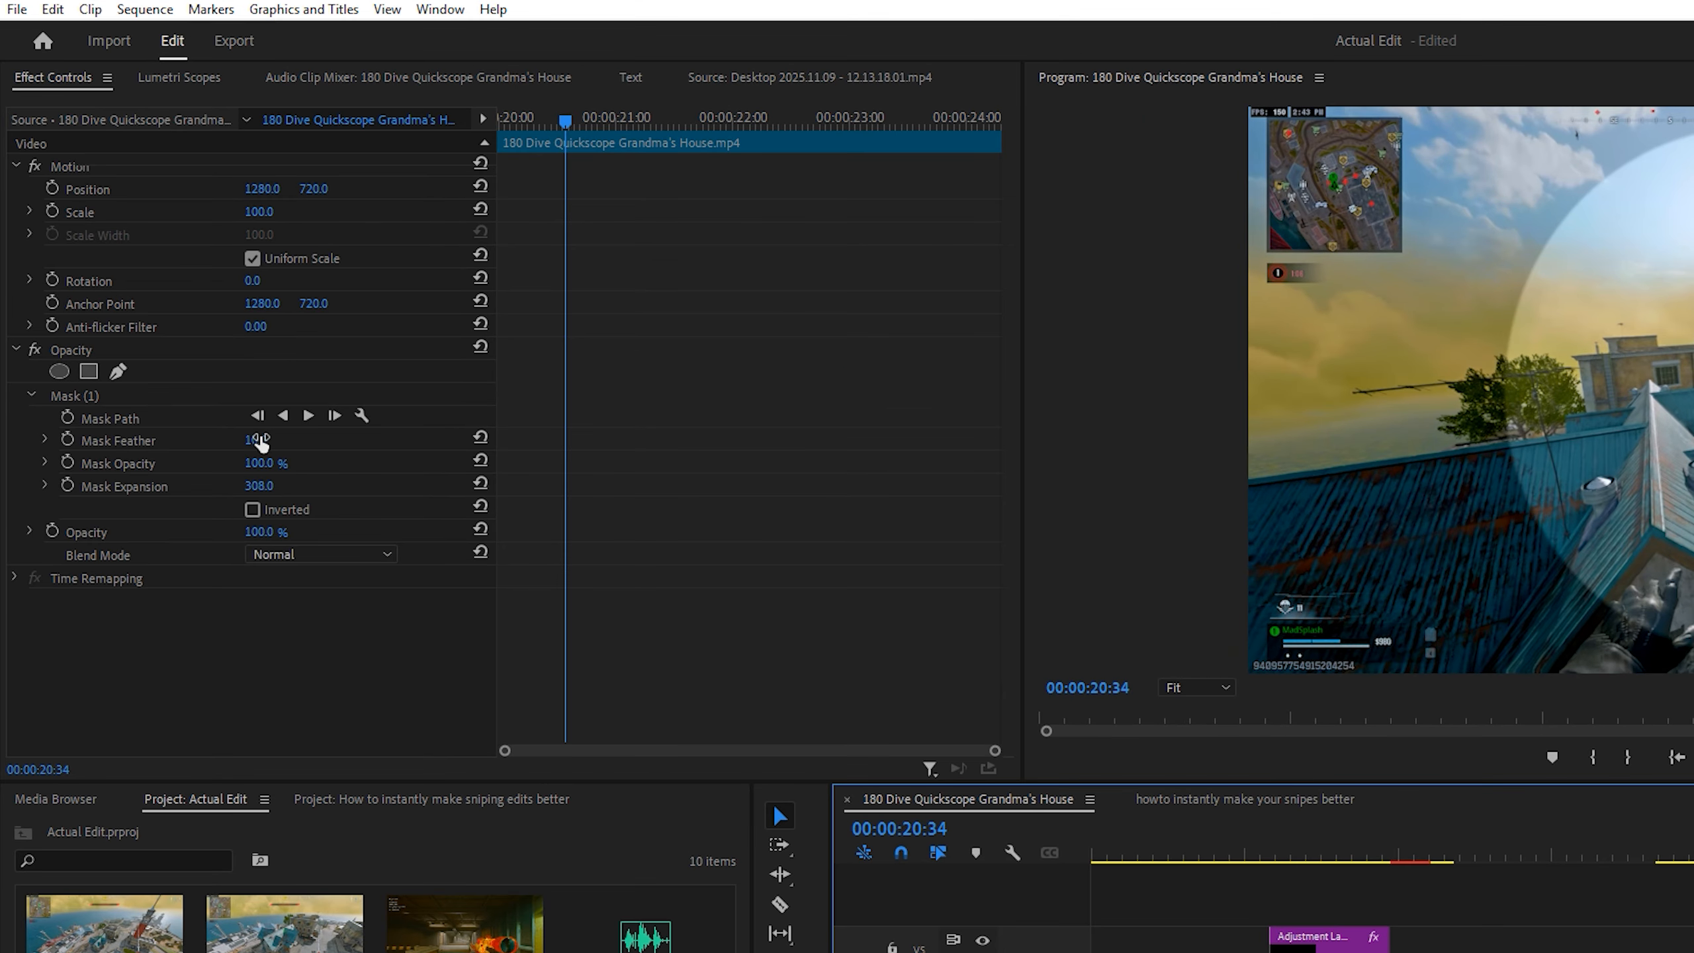
left_click_drag(158, 283, 158, 284)
type("209")
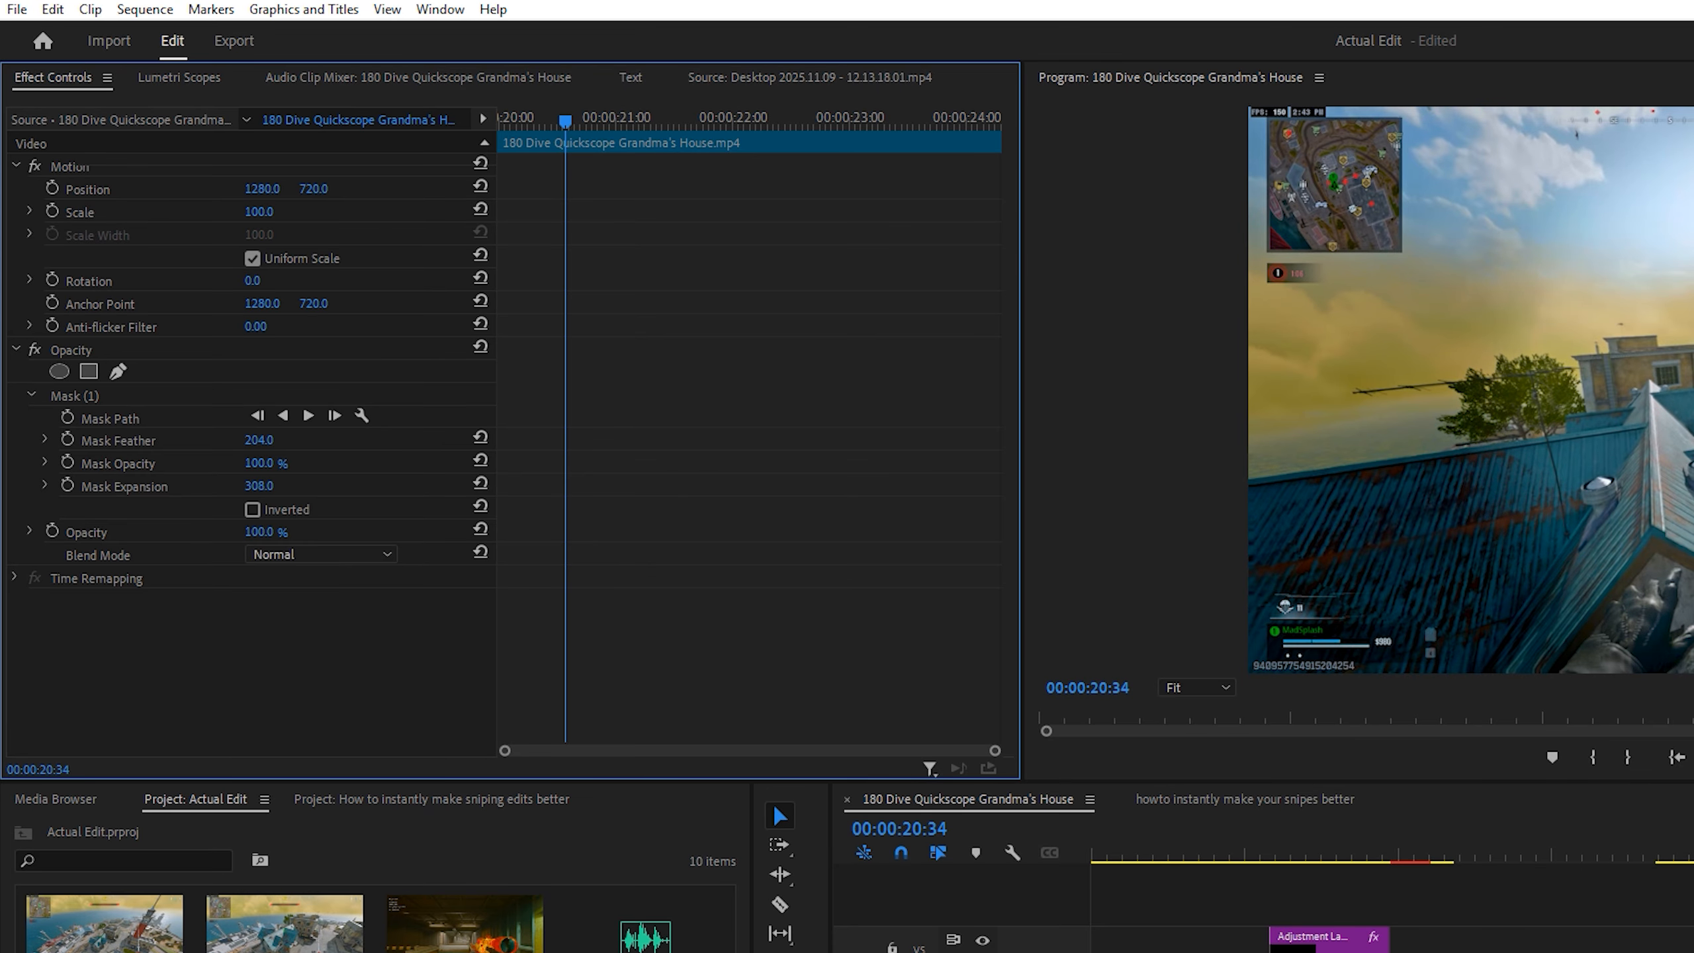
key("Return")
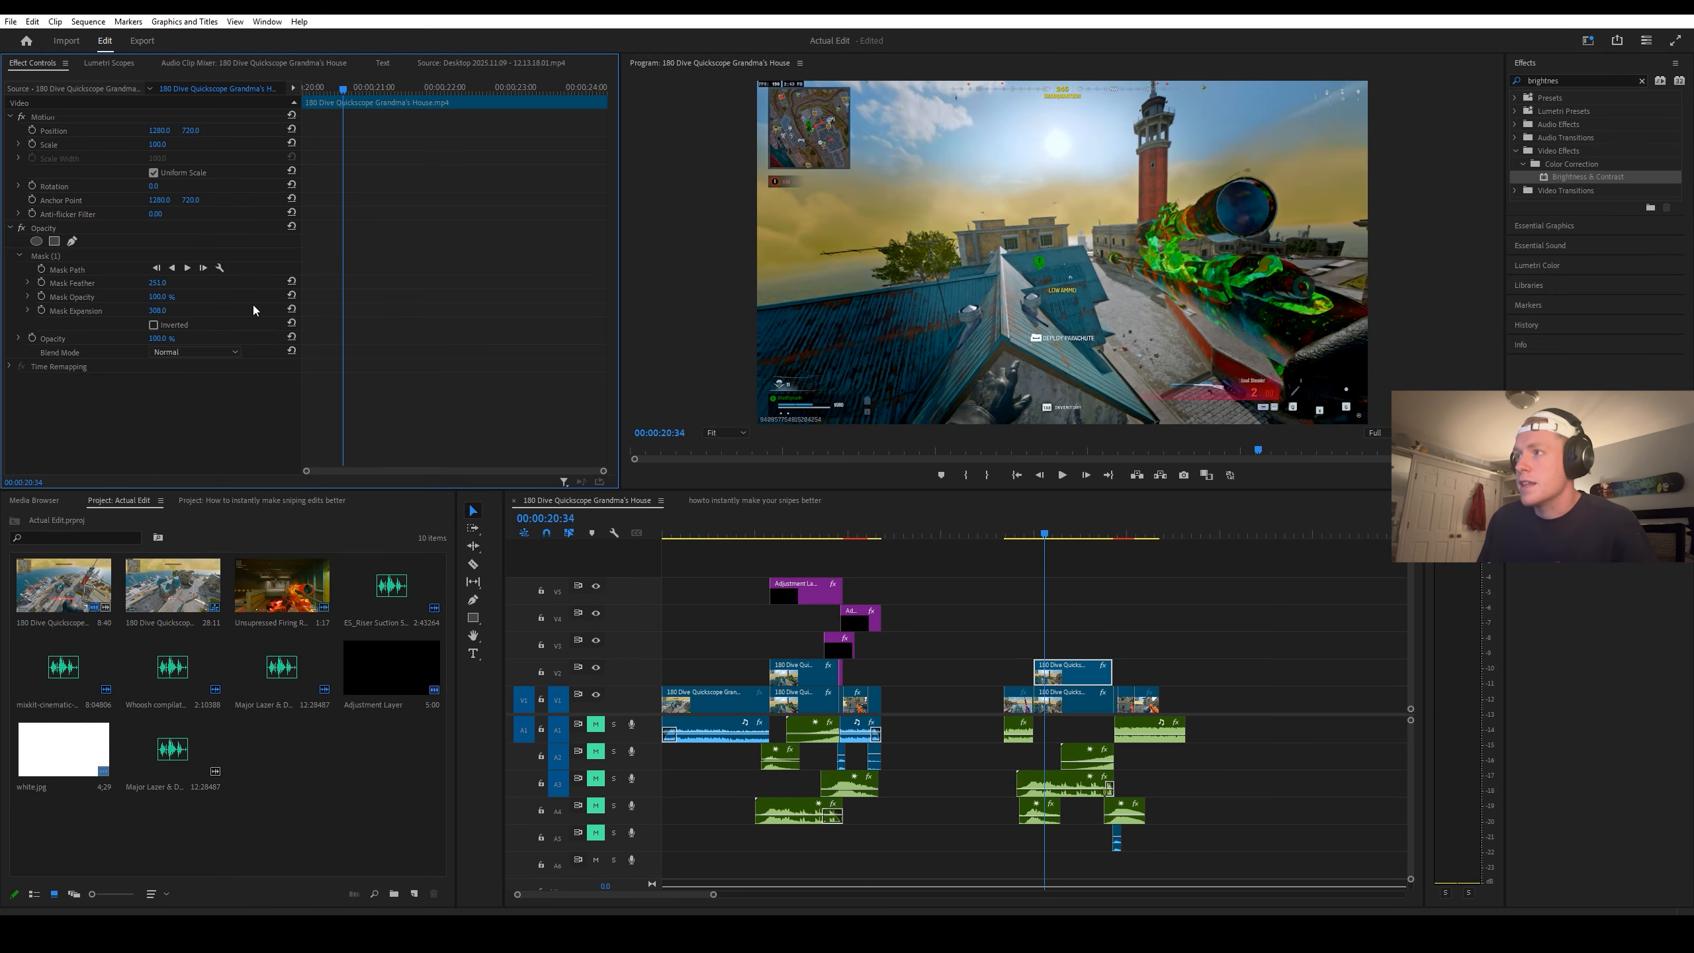
left_click(1084, 694)
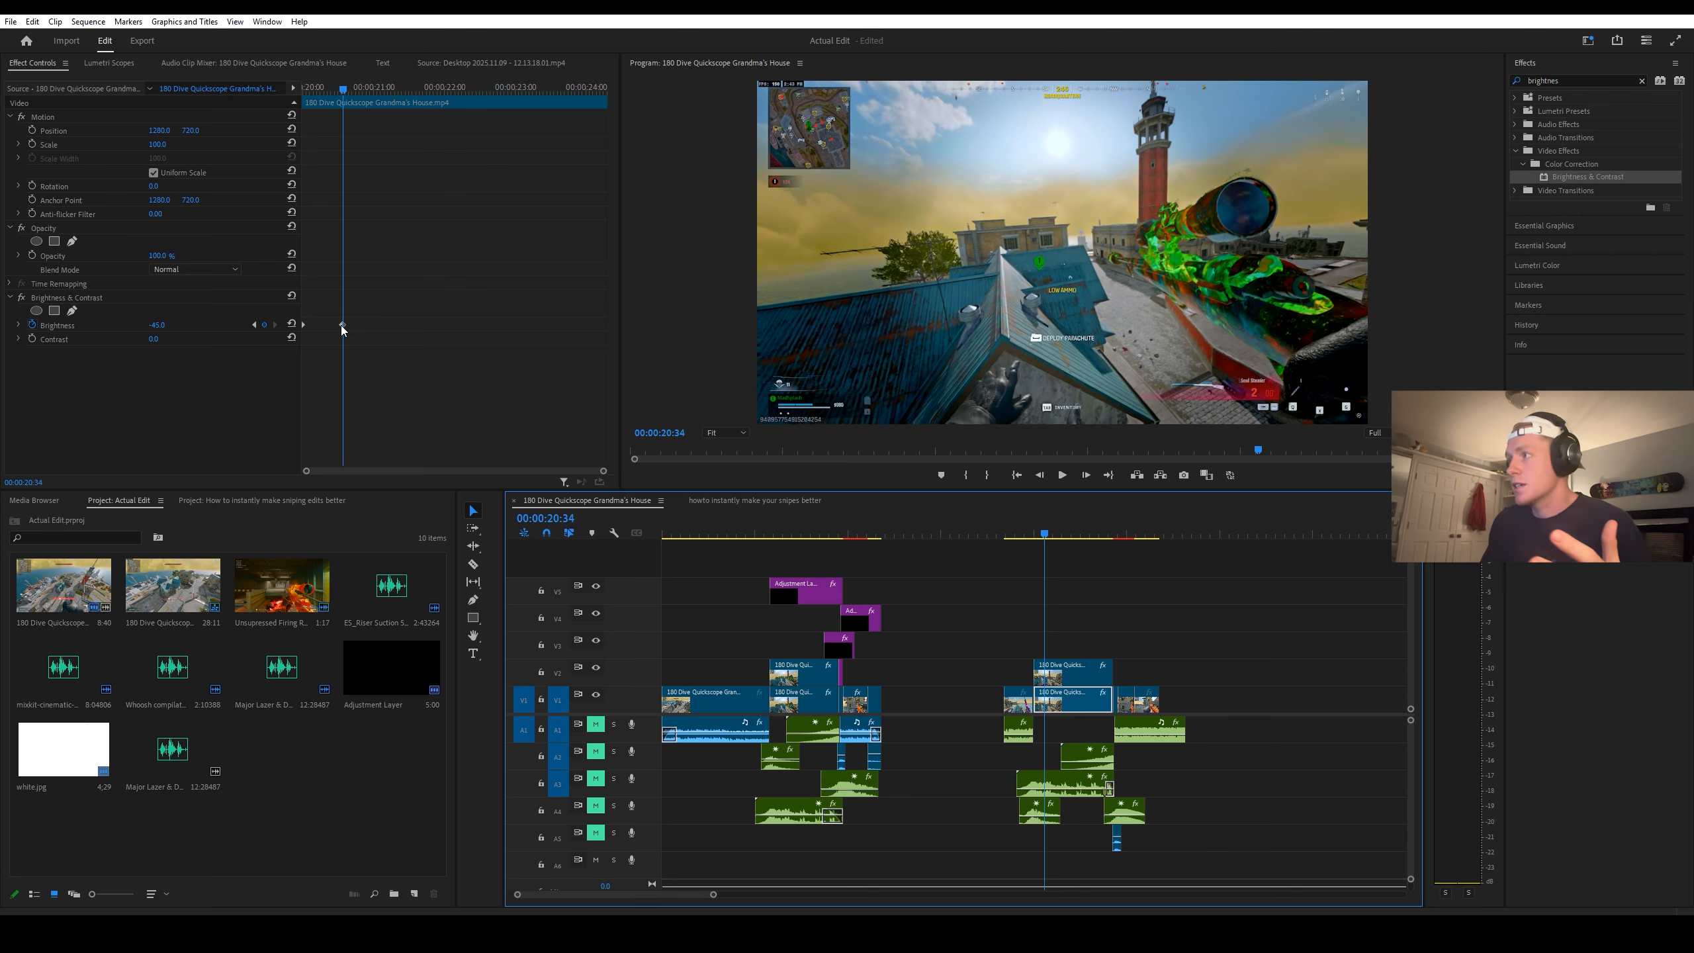
Step: Place white.jpg on track V2 directly after the duplicated slow-motion clip, starting at 00:00:24:17
double_click(64, 747)
left_click_drag(63, 747, 1122, 686)
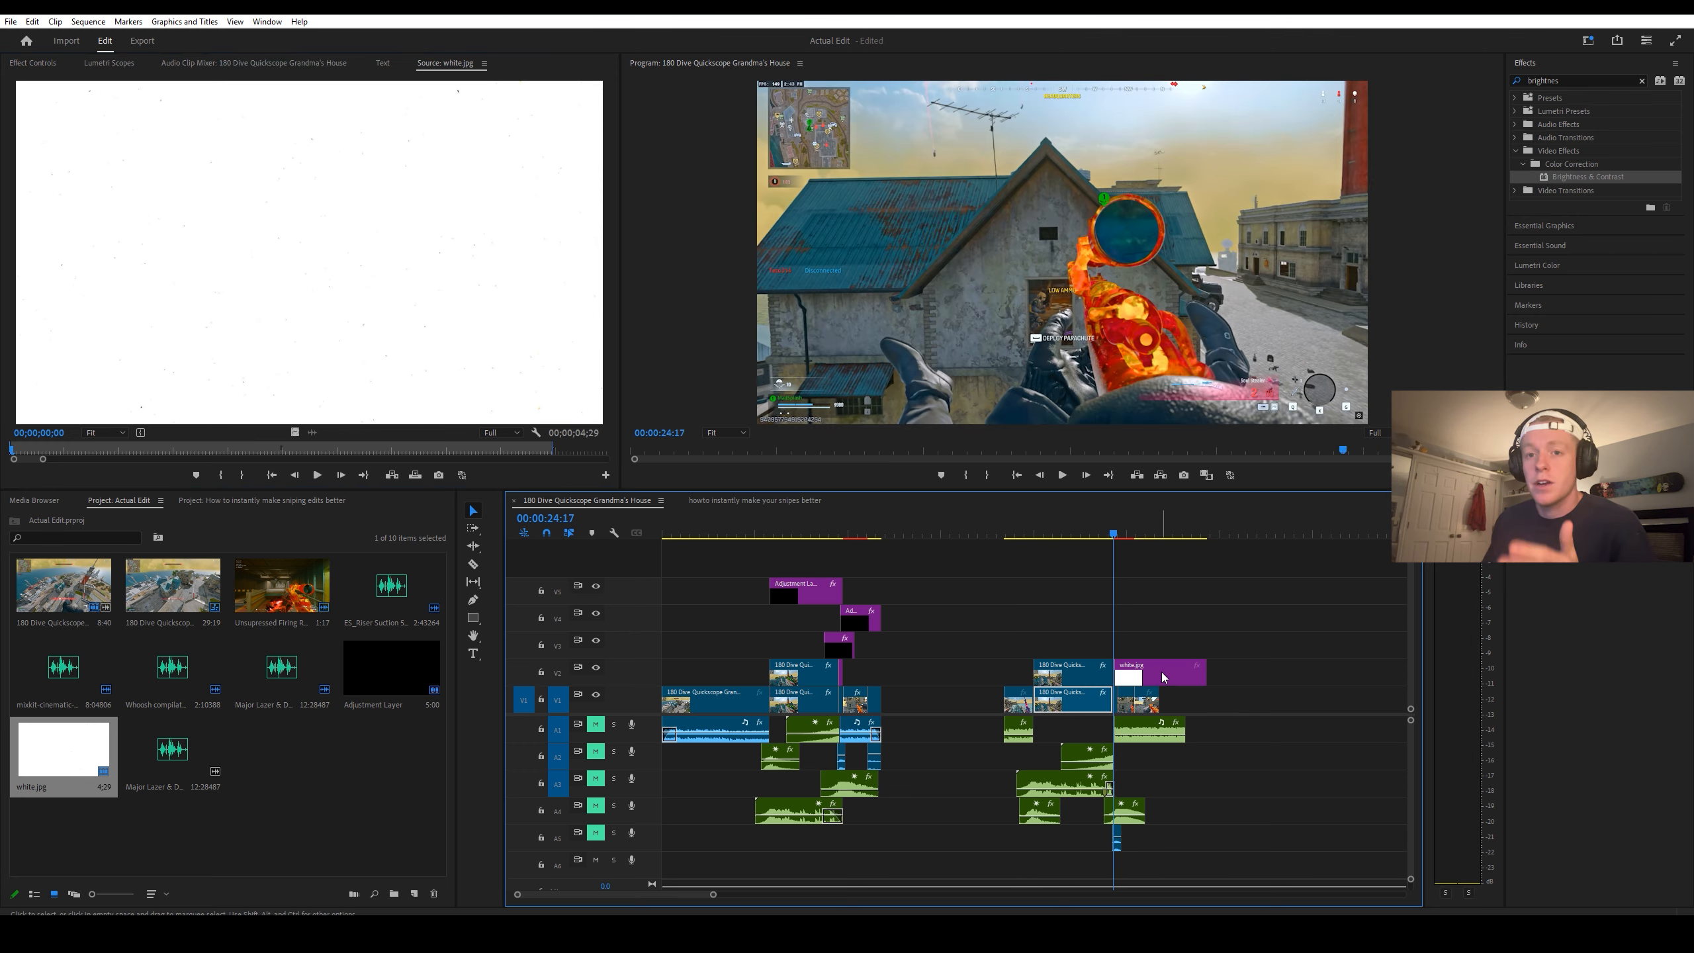
scroll(1138, 645, "up", 4)
scroll(1080, 684, "up", 2)
left_click_drag(1087, 677, 1082, 676)
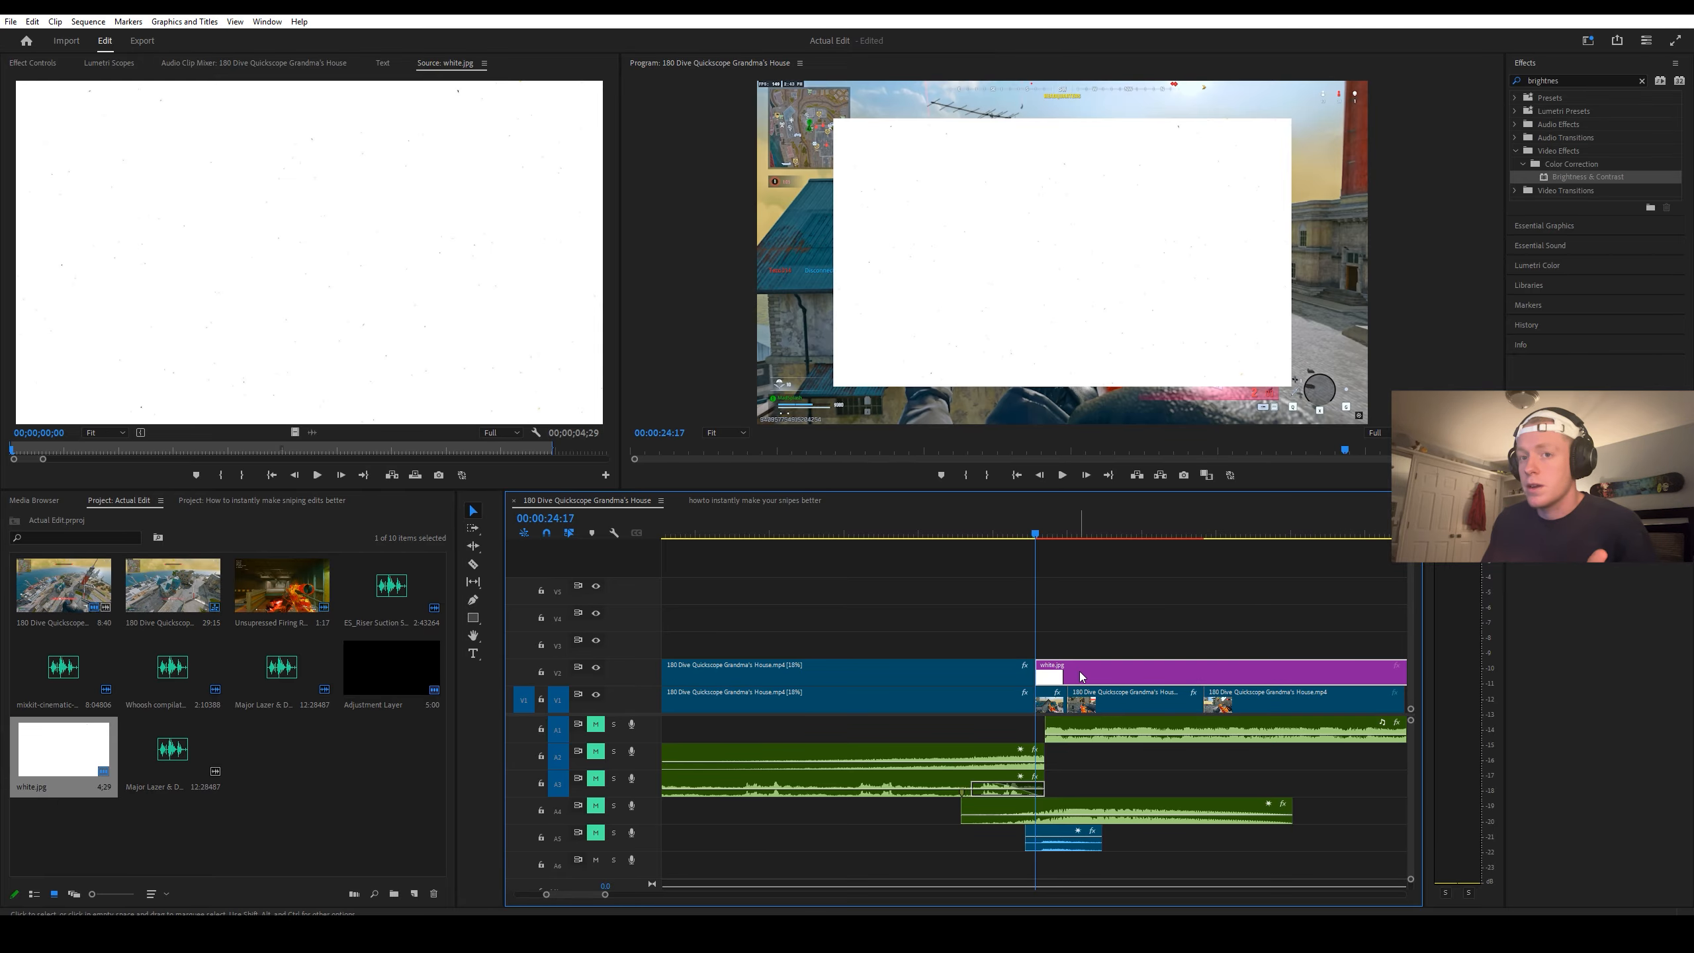
Step: Set the white.jpg clip's opacity to 15%
left_click(1043, 534)
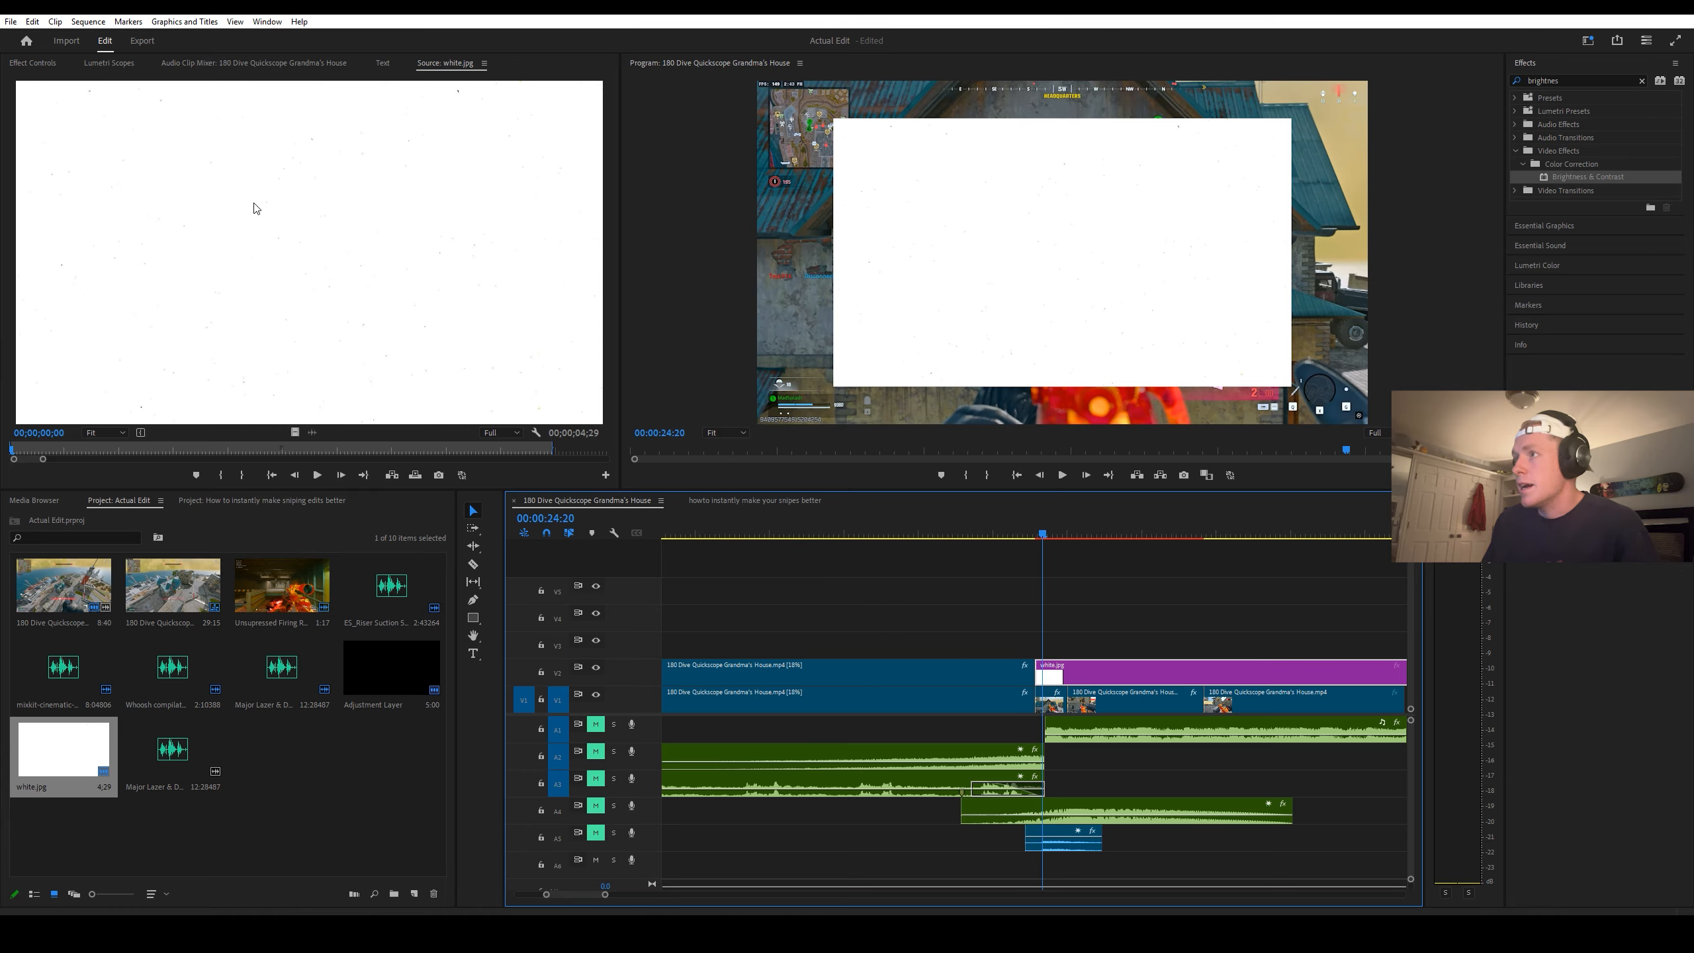
left_click(37, 64)
left_click(160, 255)
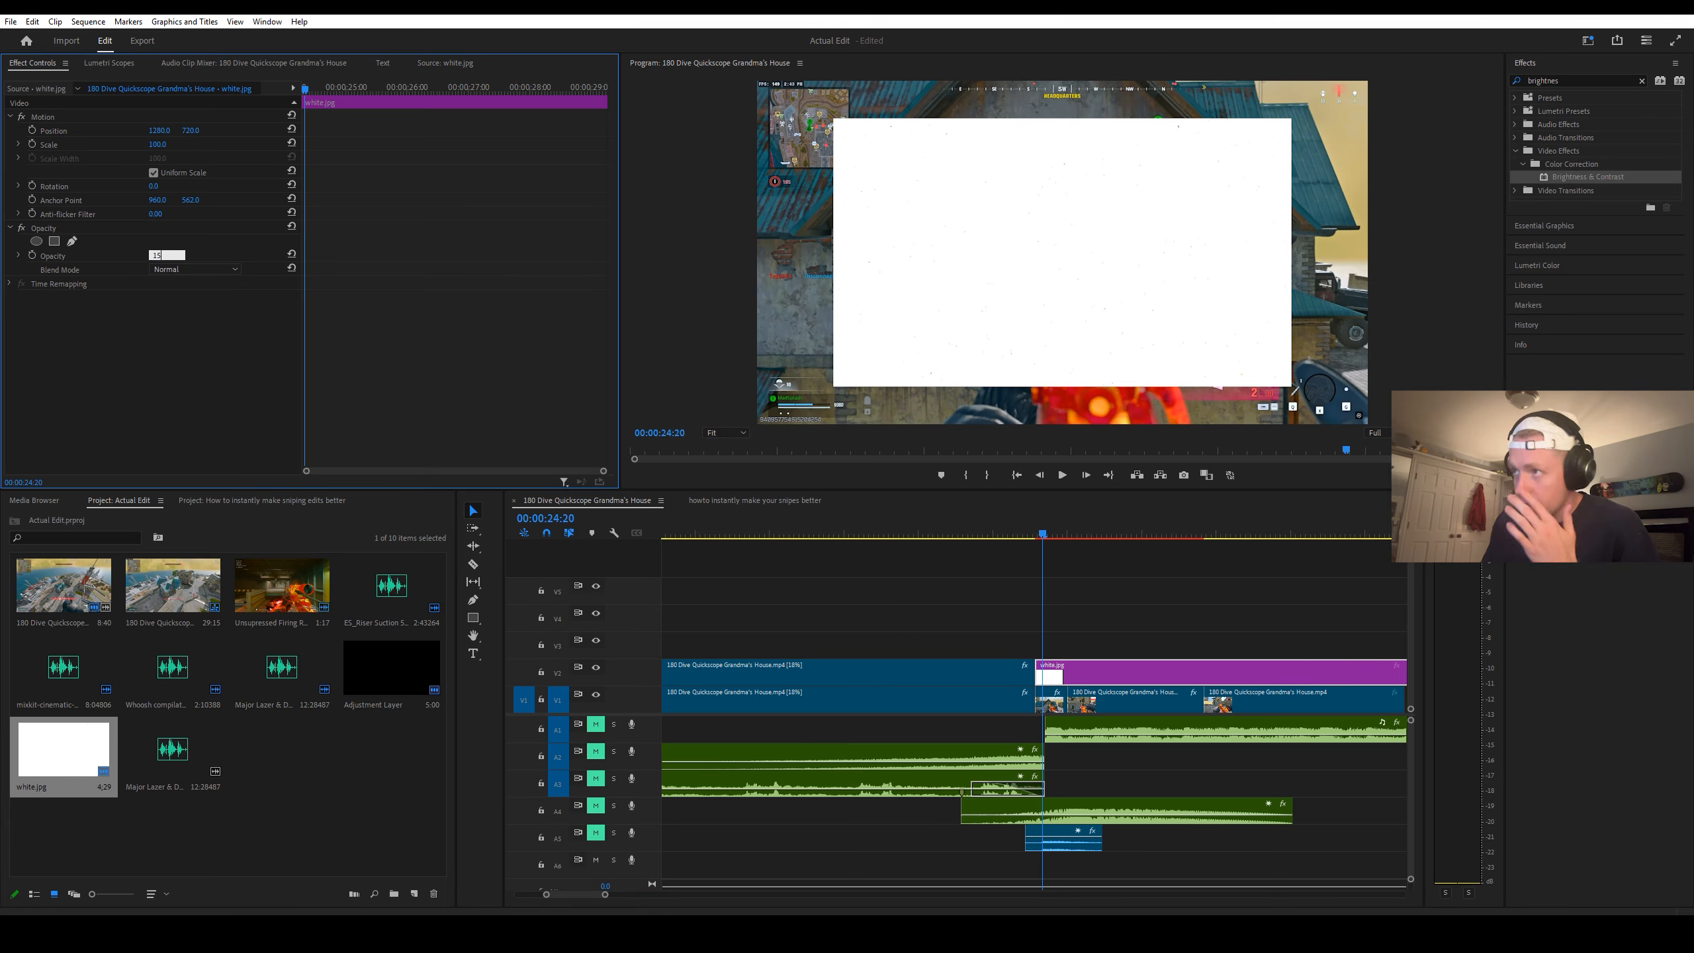
type("15")
key("Return")
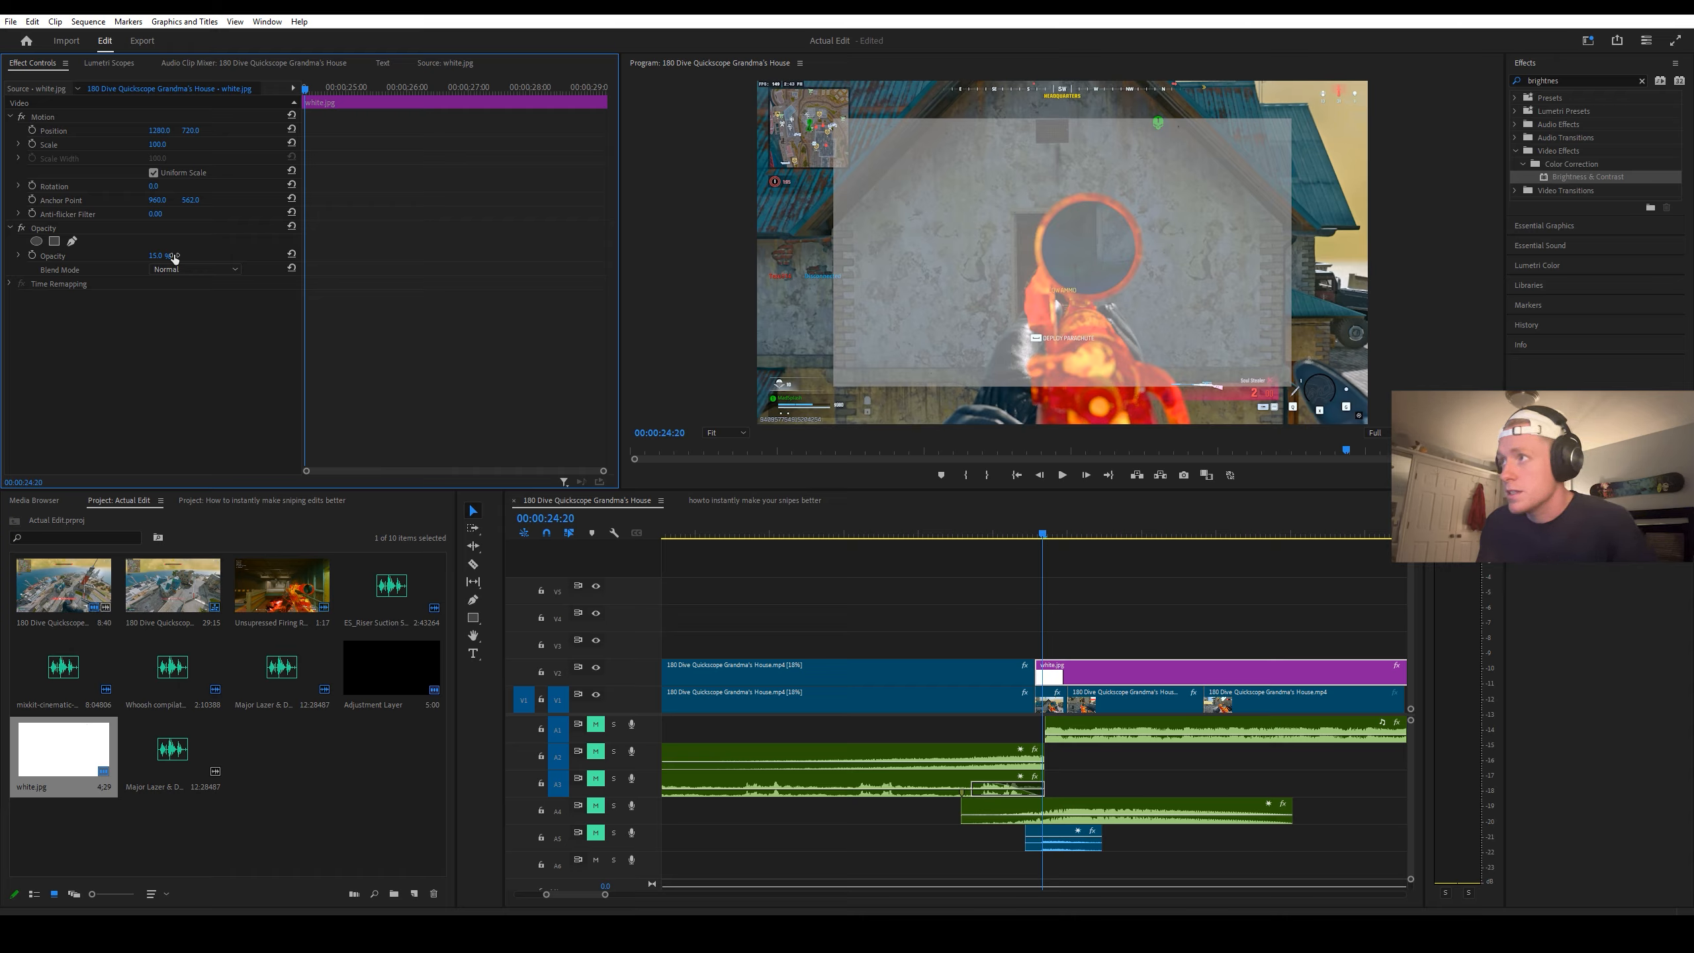
Step: Keyframe the white.jpg clip's opacity from 0% at 00:00:24:21 to 15% at 00:00:24:23
key("Right")
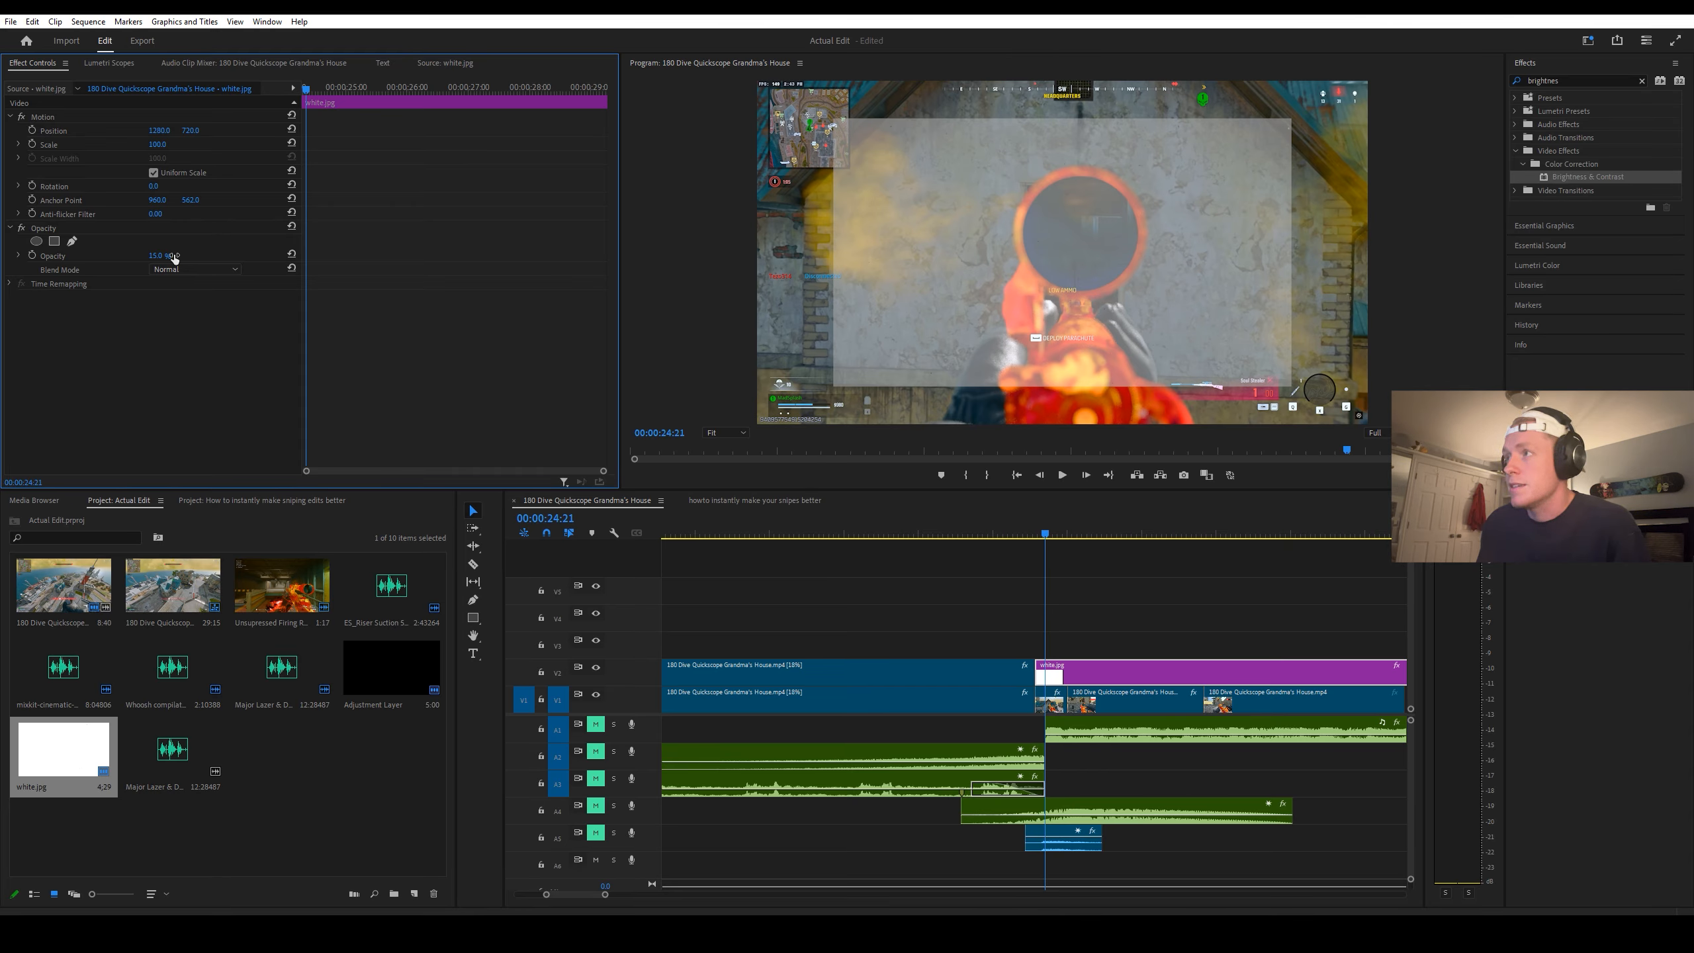
left_click(31, 254)
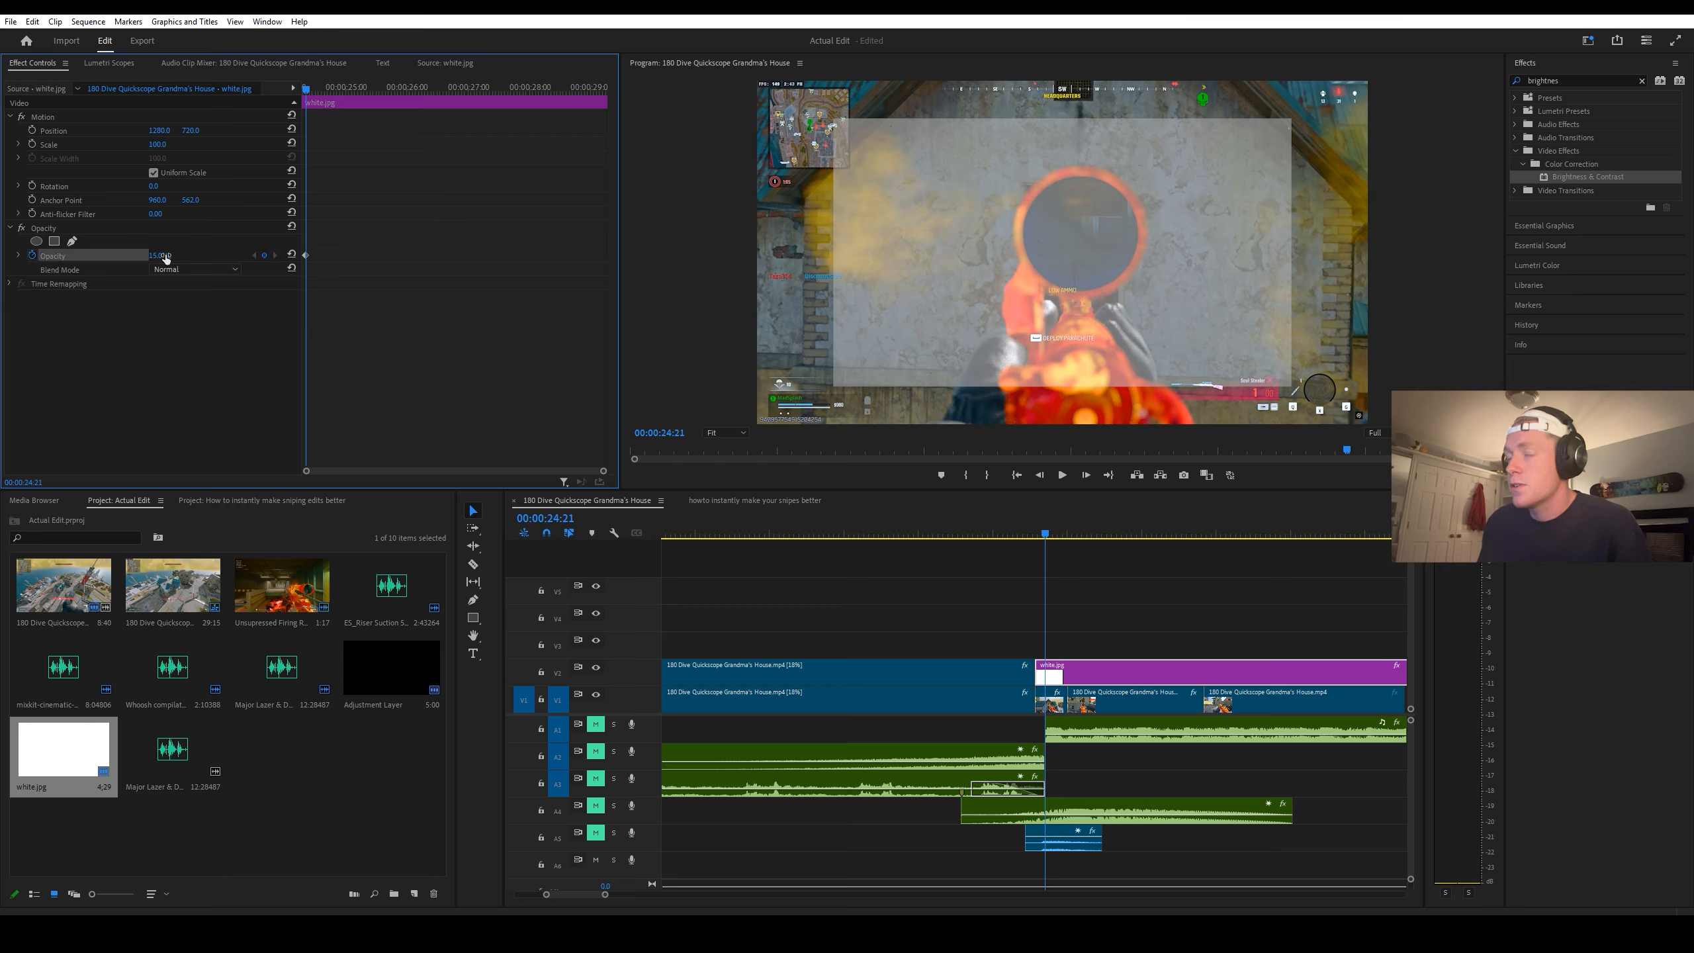
key("Right")
key("Right")
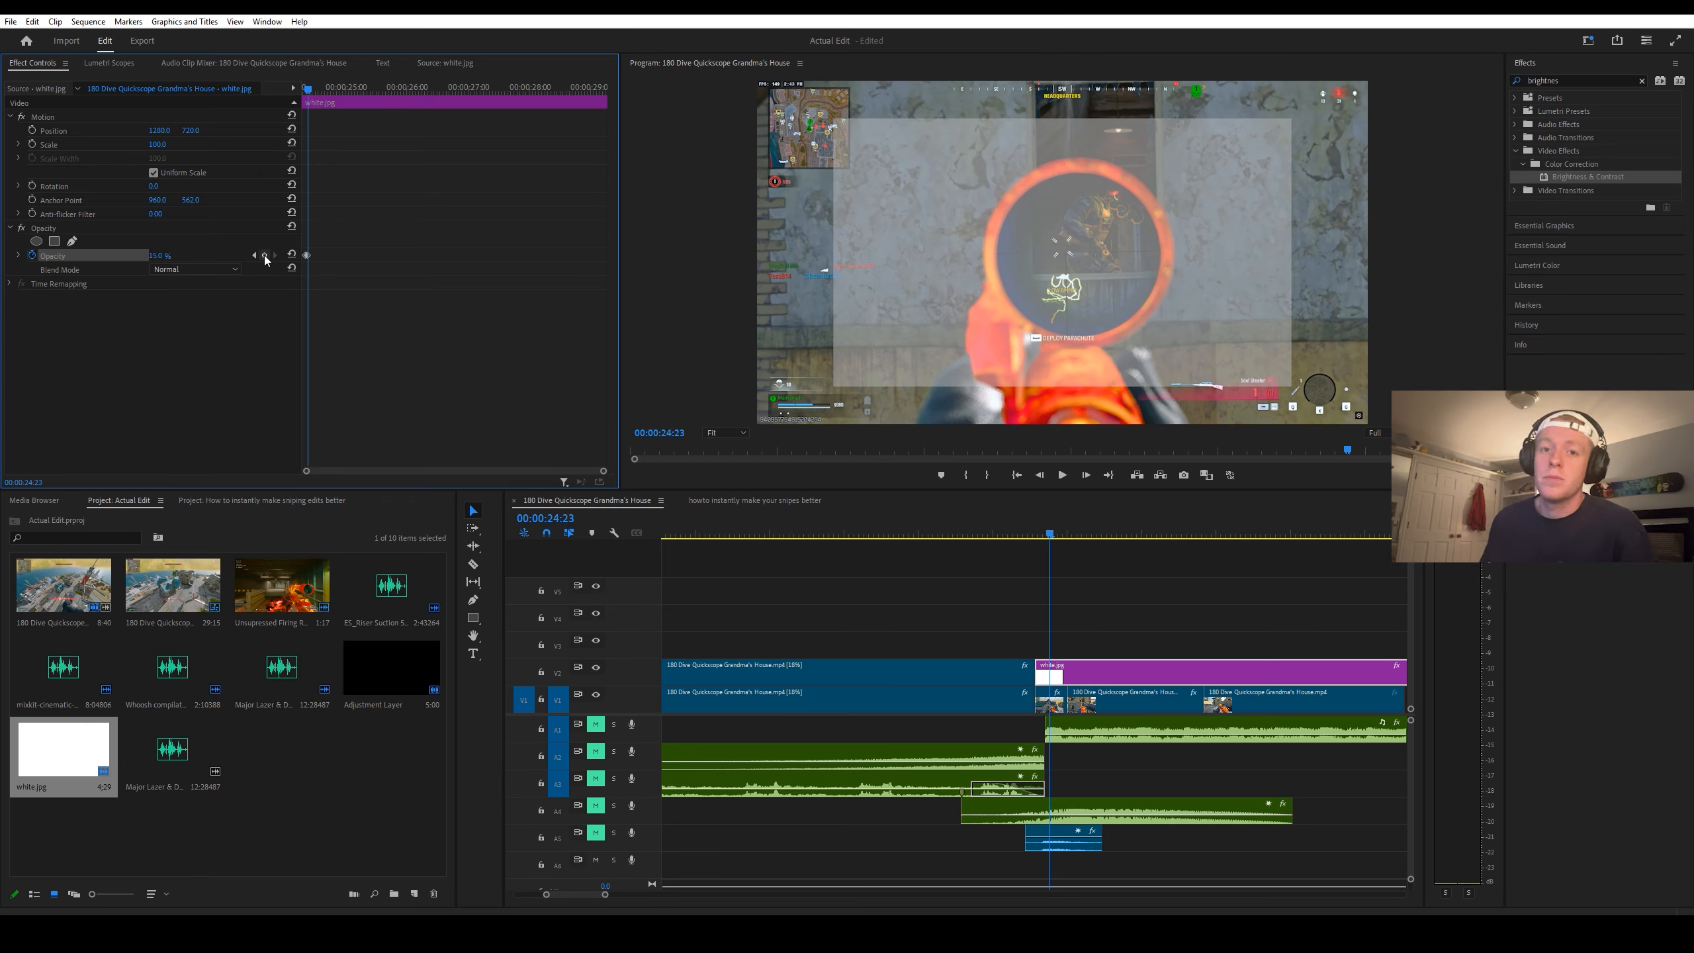
left_click(265, 255)
key("Left")
key("Left")
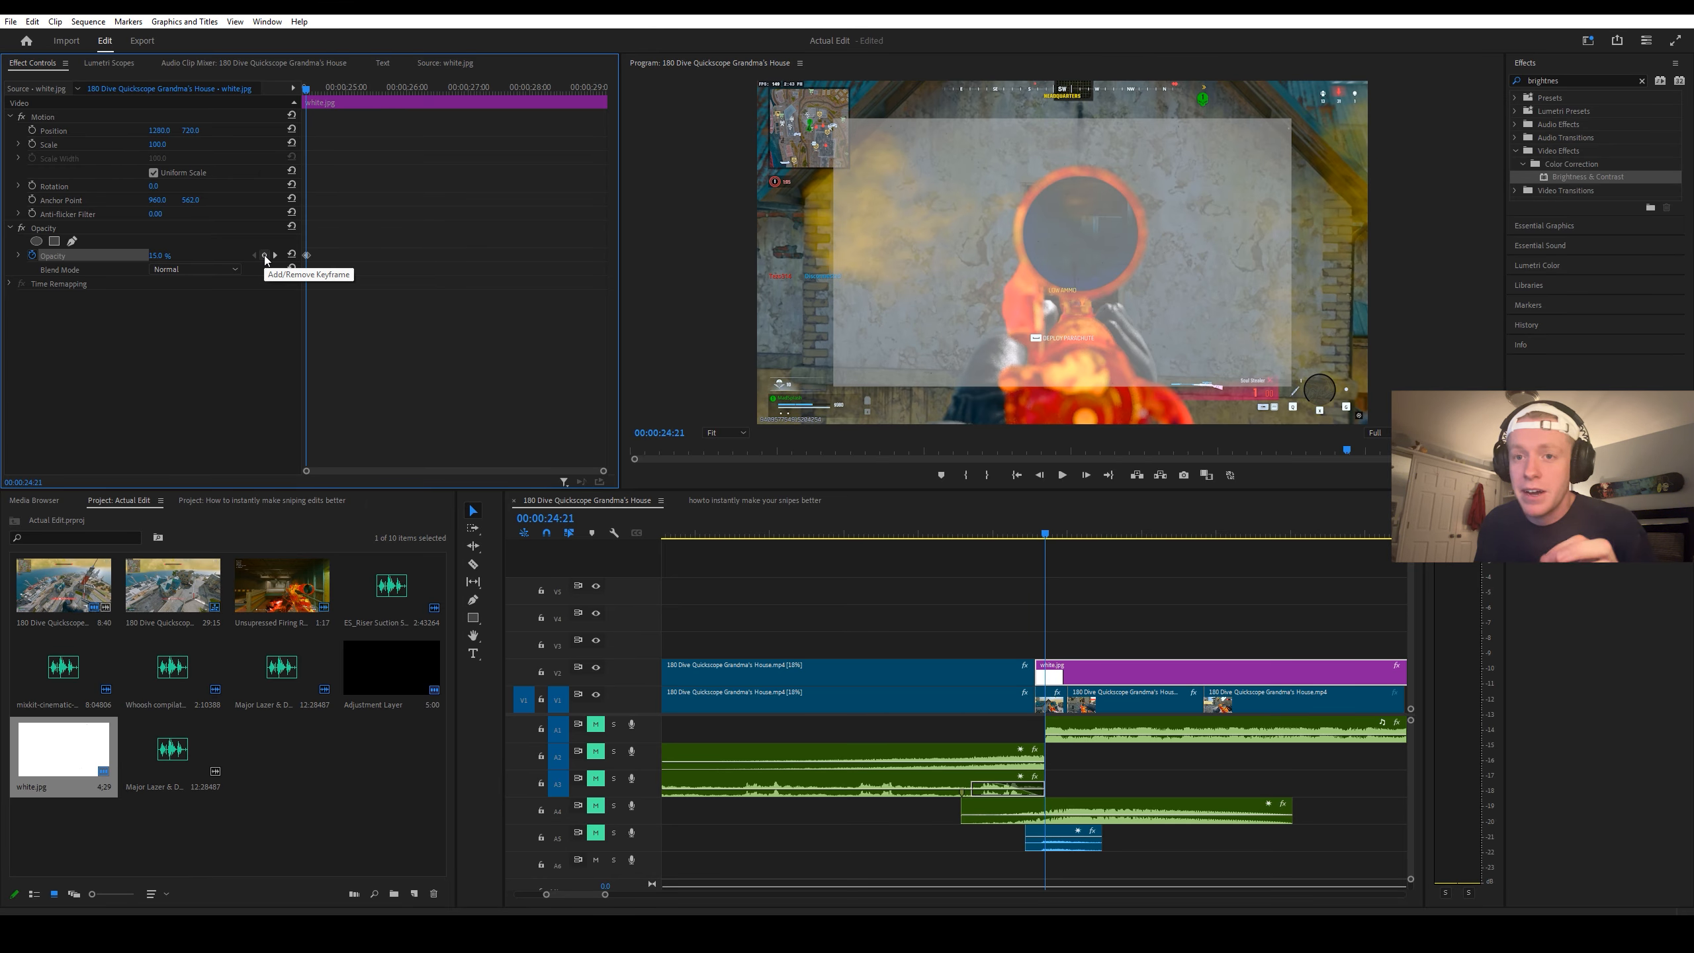
left_click(167, 254)
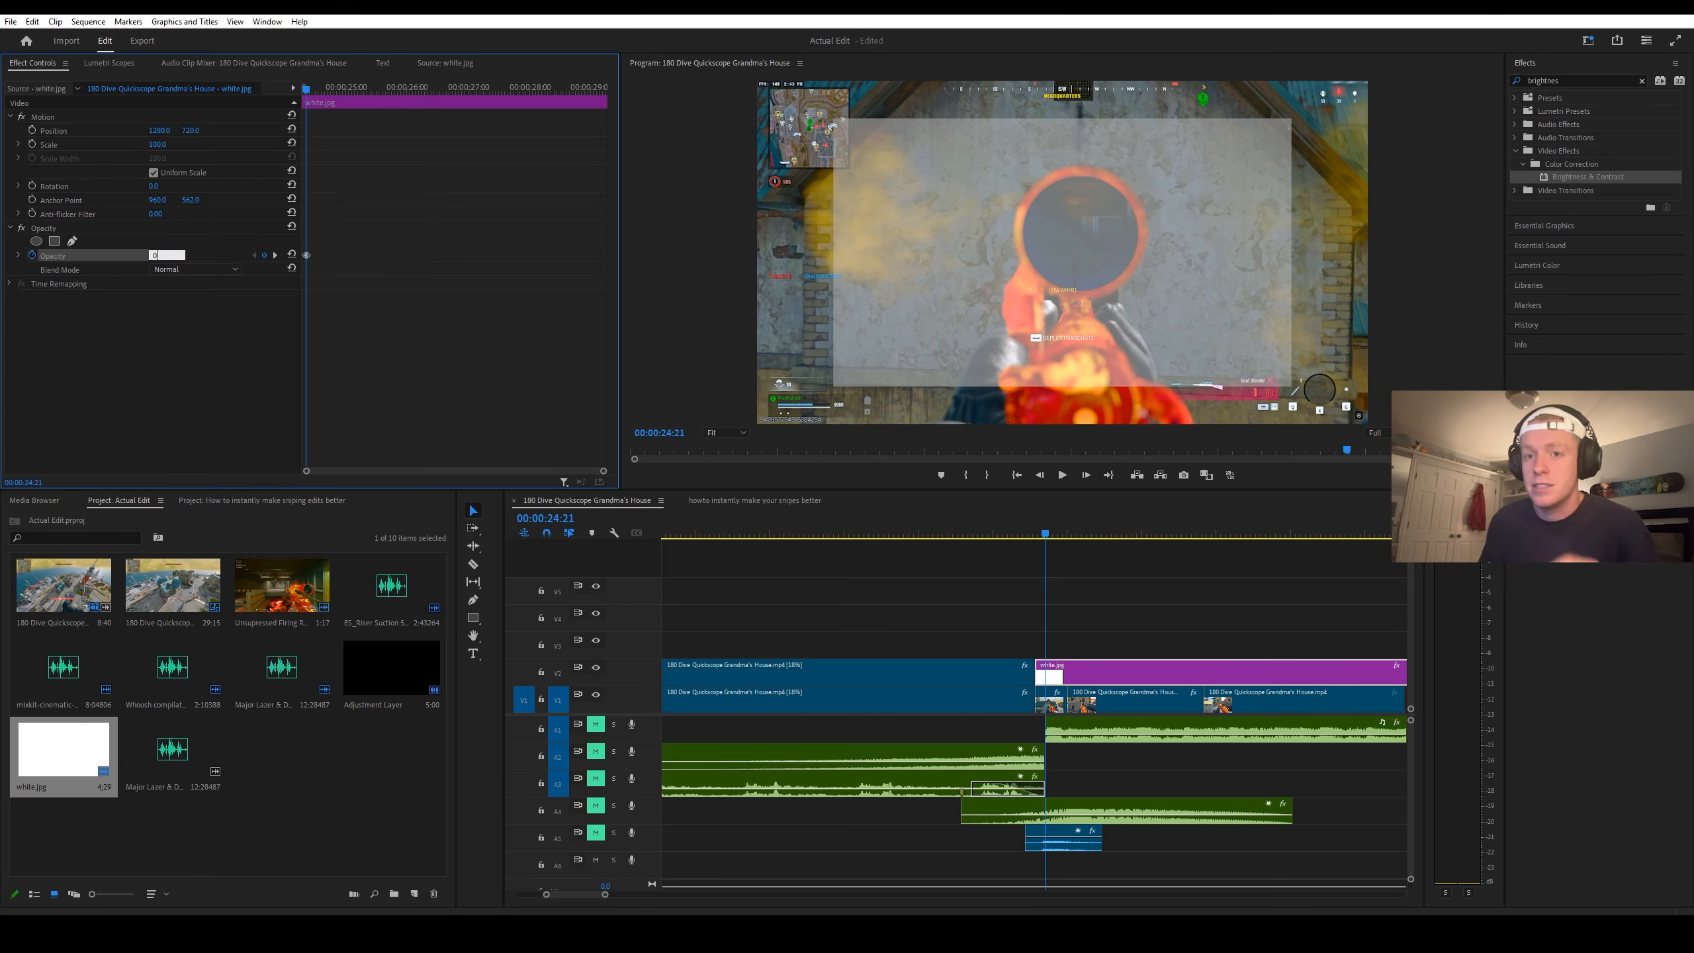
key("Return")
Step: Add an opacity keyframe of 0% to the white.jpg clip at 00:00:24:28
key("Right")
key("Right")
key("Right")
key("Right")
key("Right")
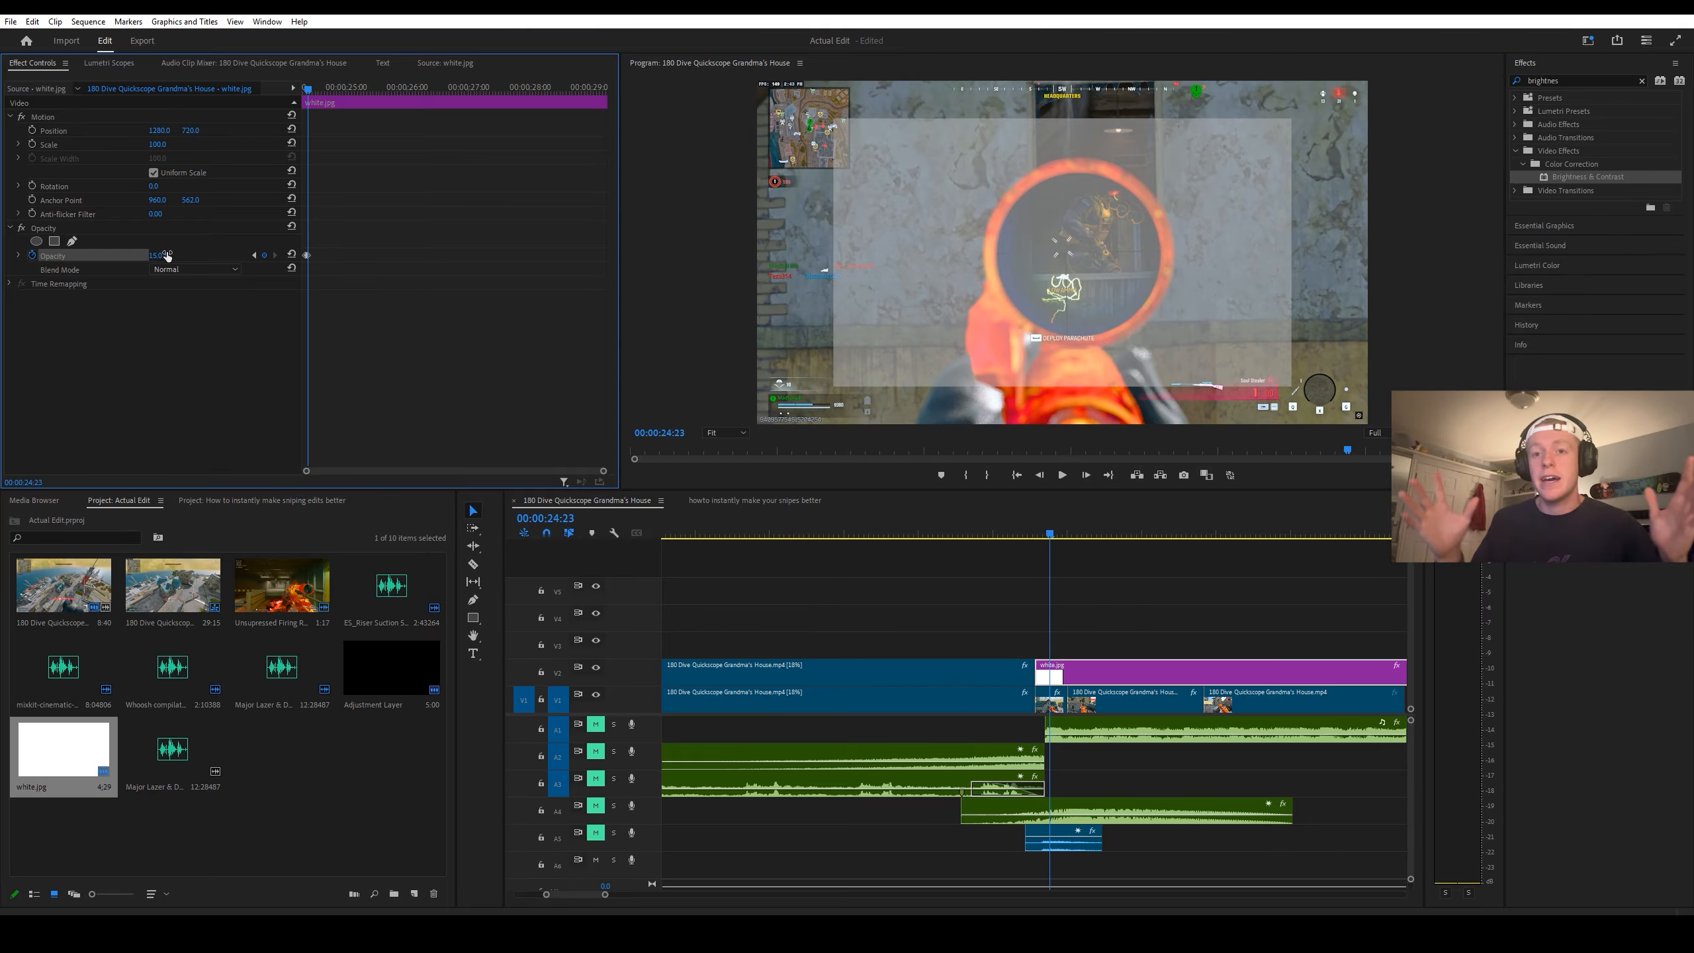
key("Right")
key("Right")
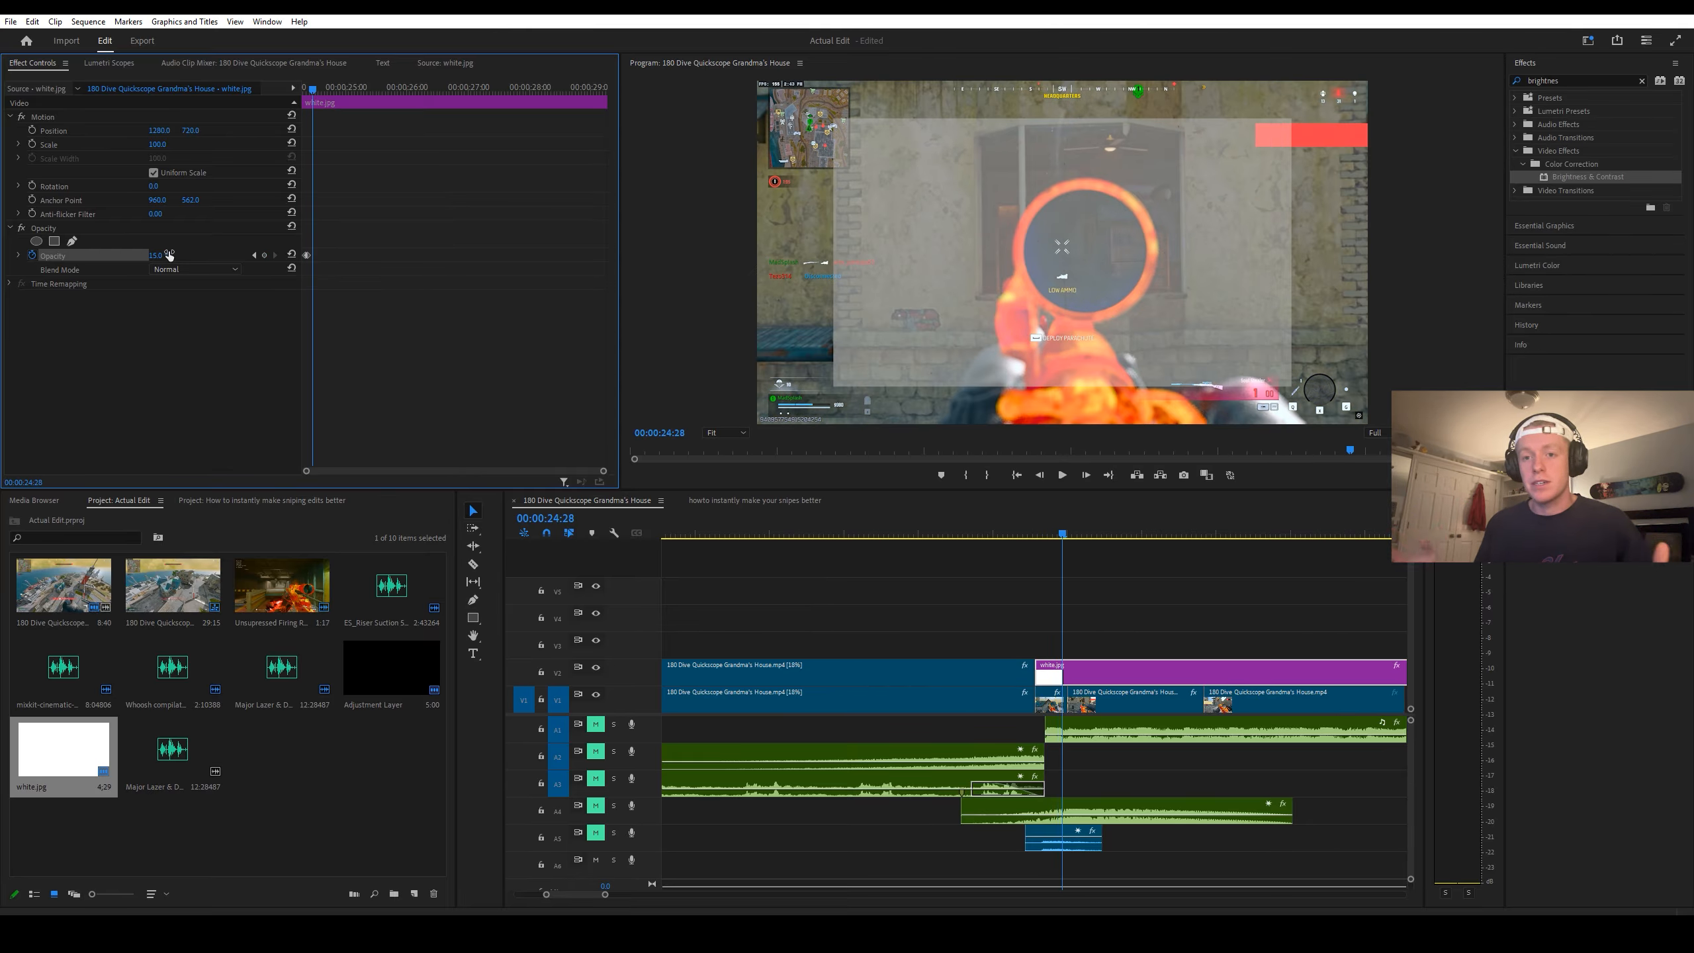
left_click(167, 254)
key("Return")
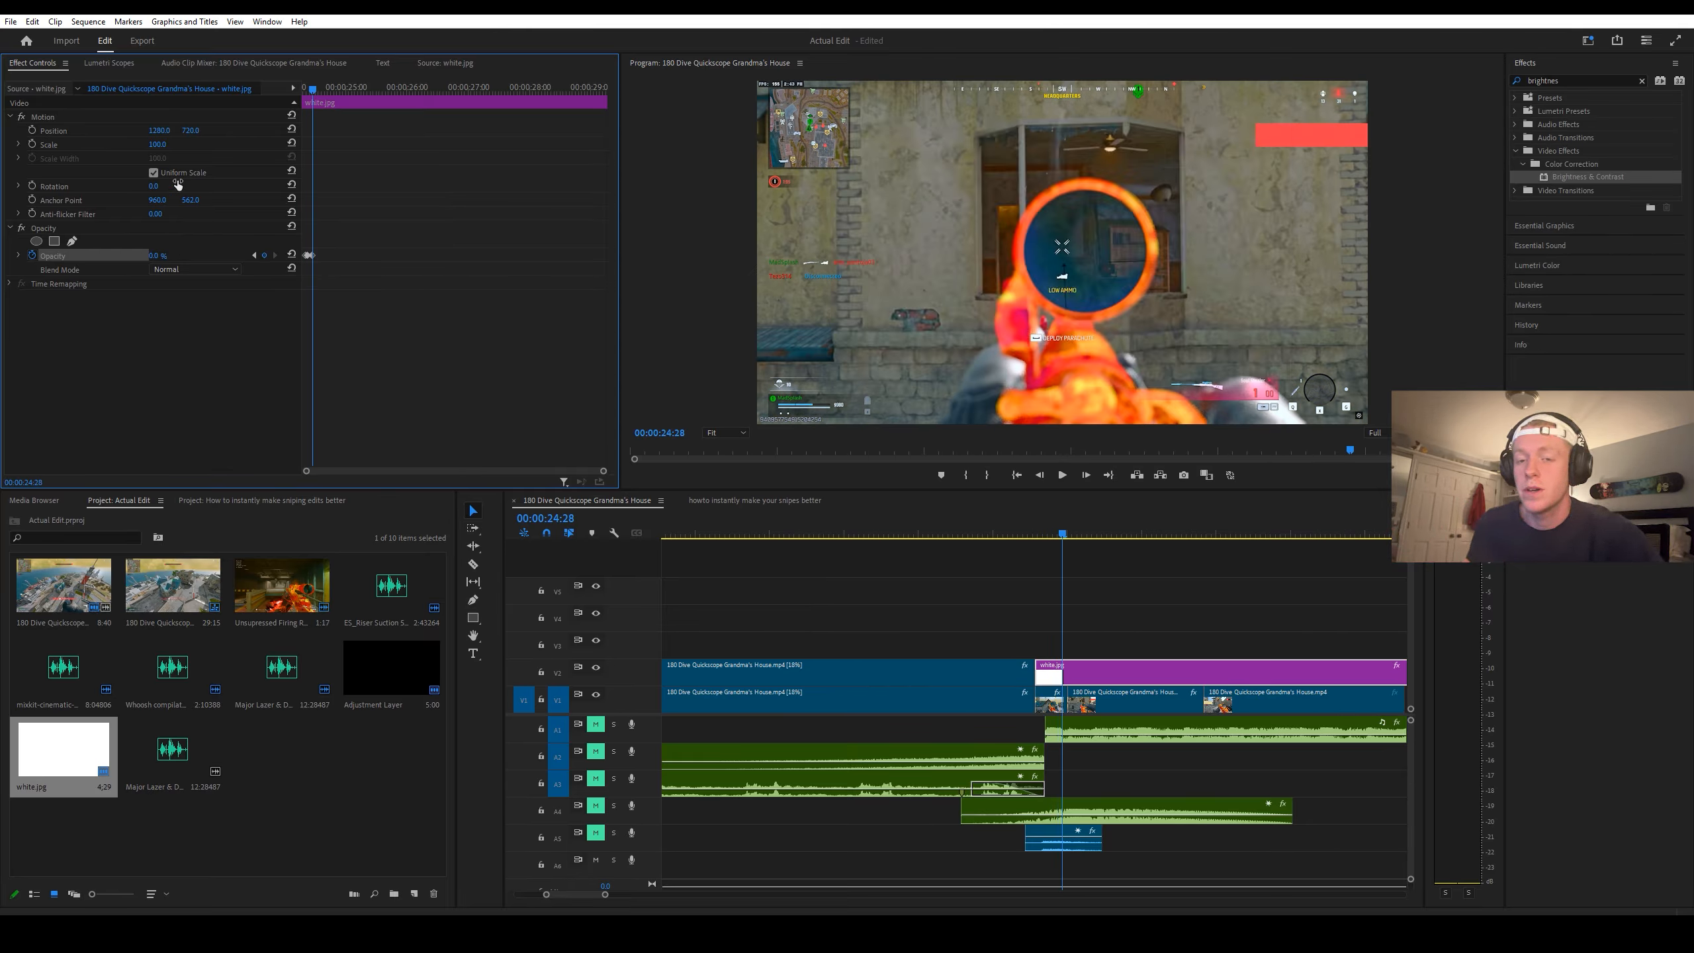
Step: Set the white.jpg clip's scale to 200 and deselect the clip
left_click(160, 144)
type("200")
key("Return")
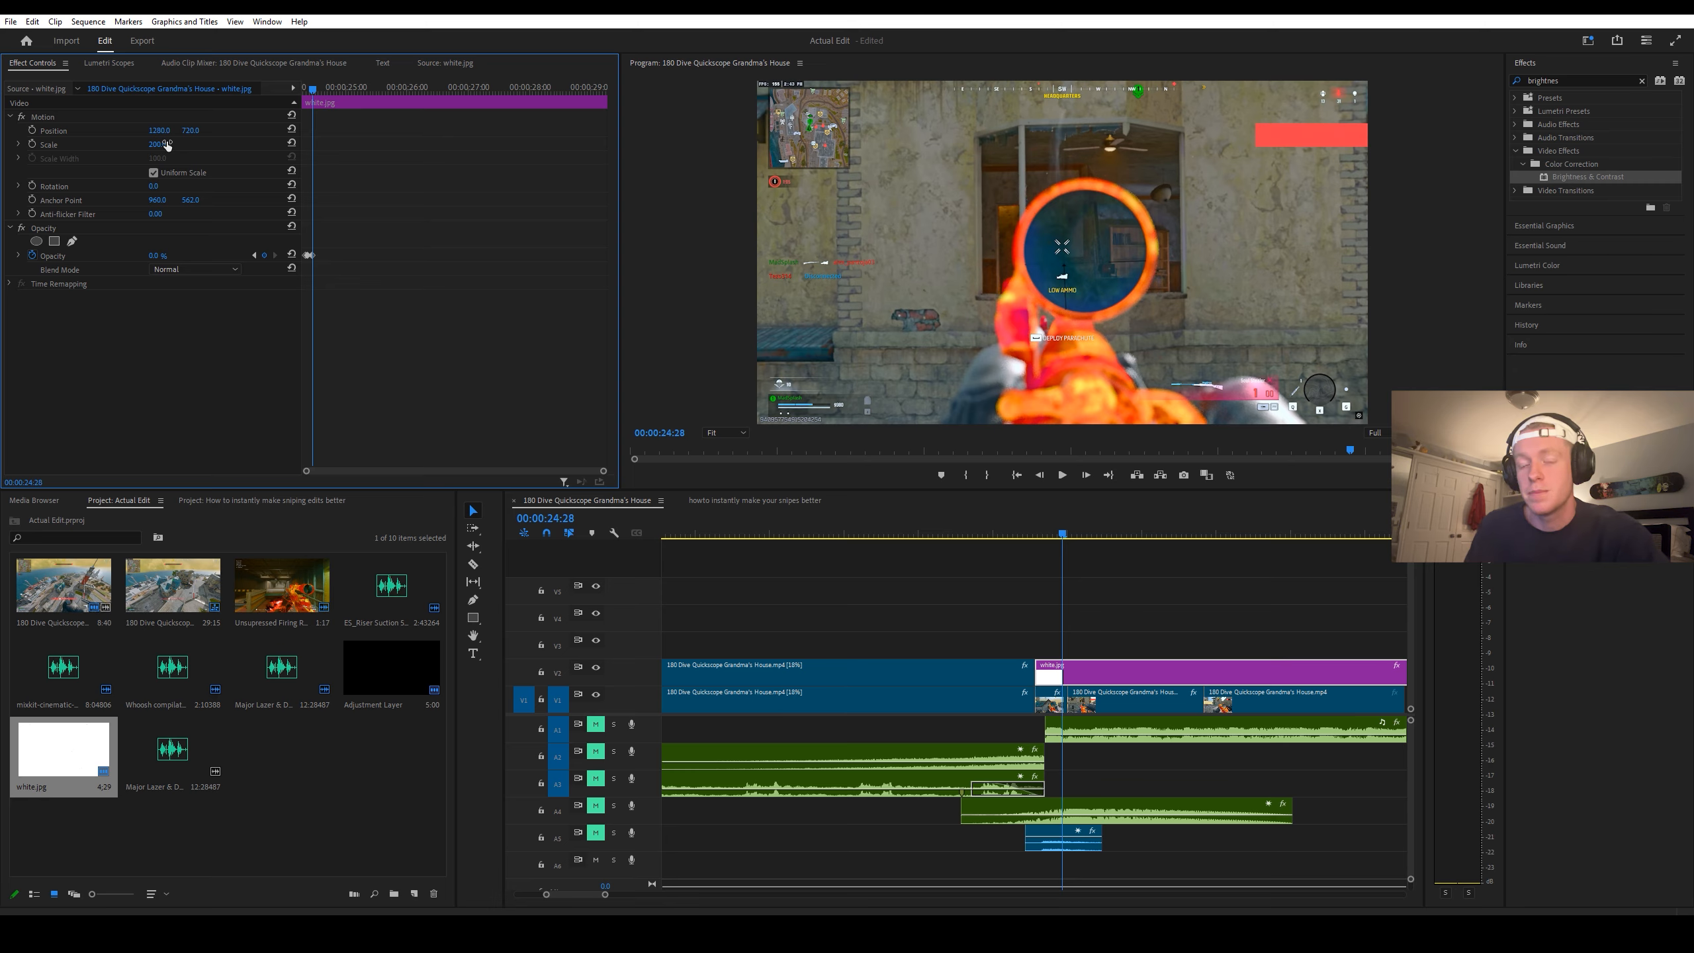
left_click(1027, 634)
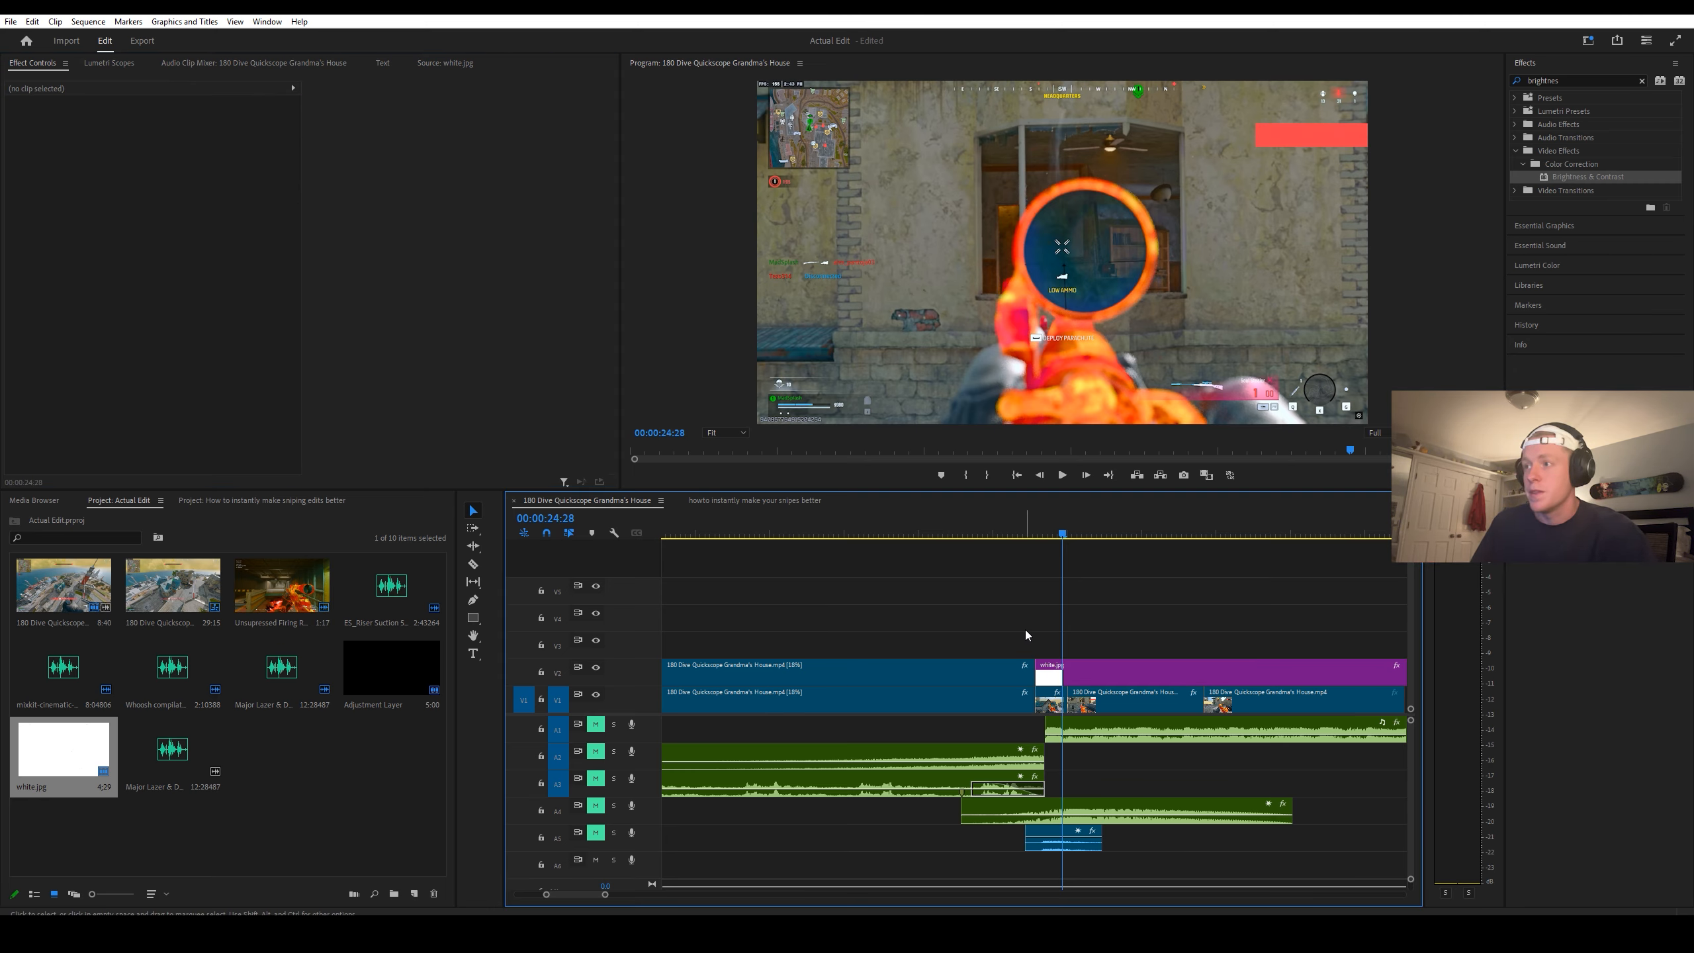
Step: Create a 2560 x 1440 adjustment layer with a 60.00 fps timebase and place it on track V3 above white.jpg
scroll(1024, 631, "down", 3, "alt")
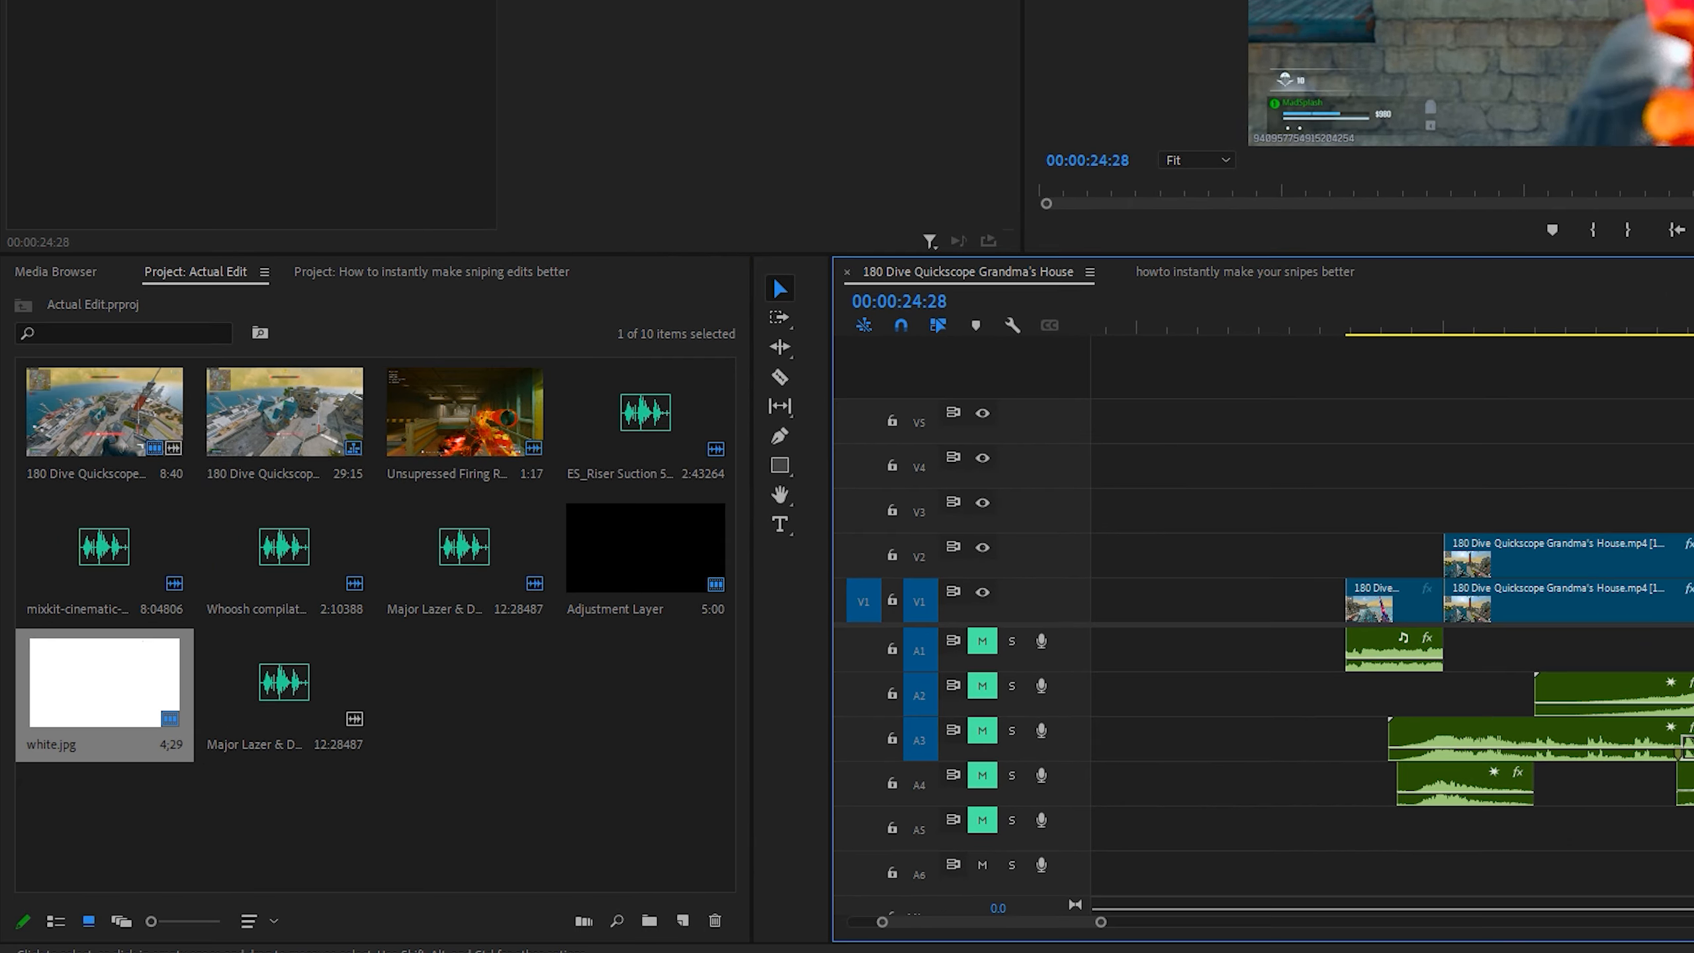
left_click(377, 779)
right_click(377, 779)
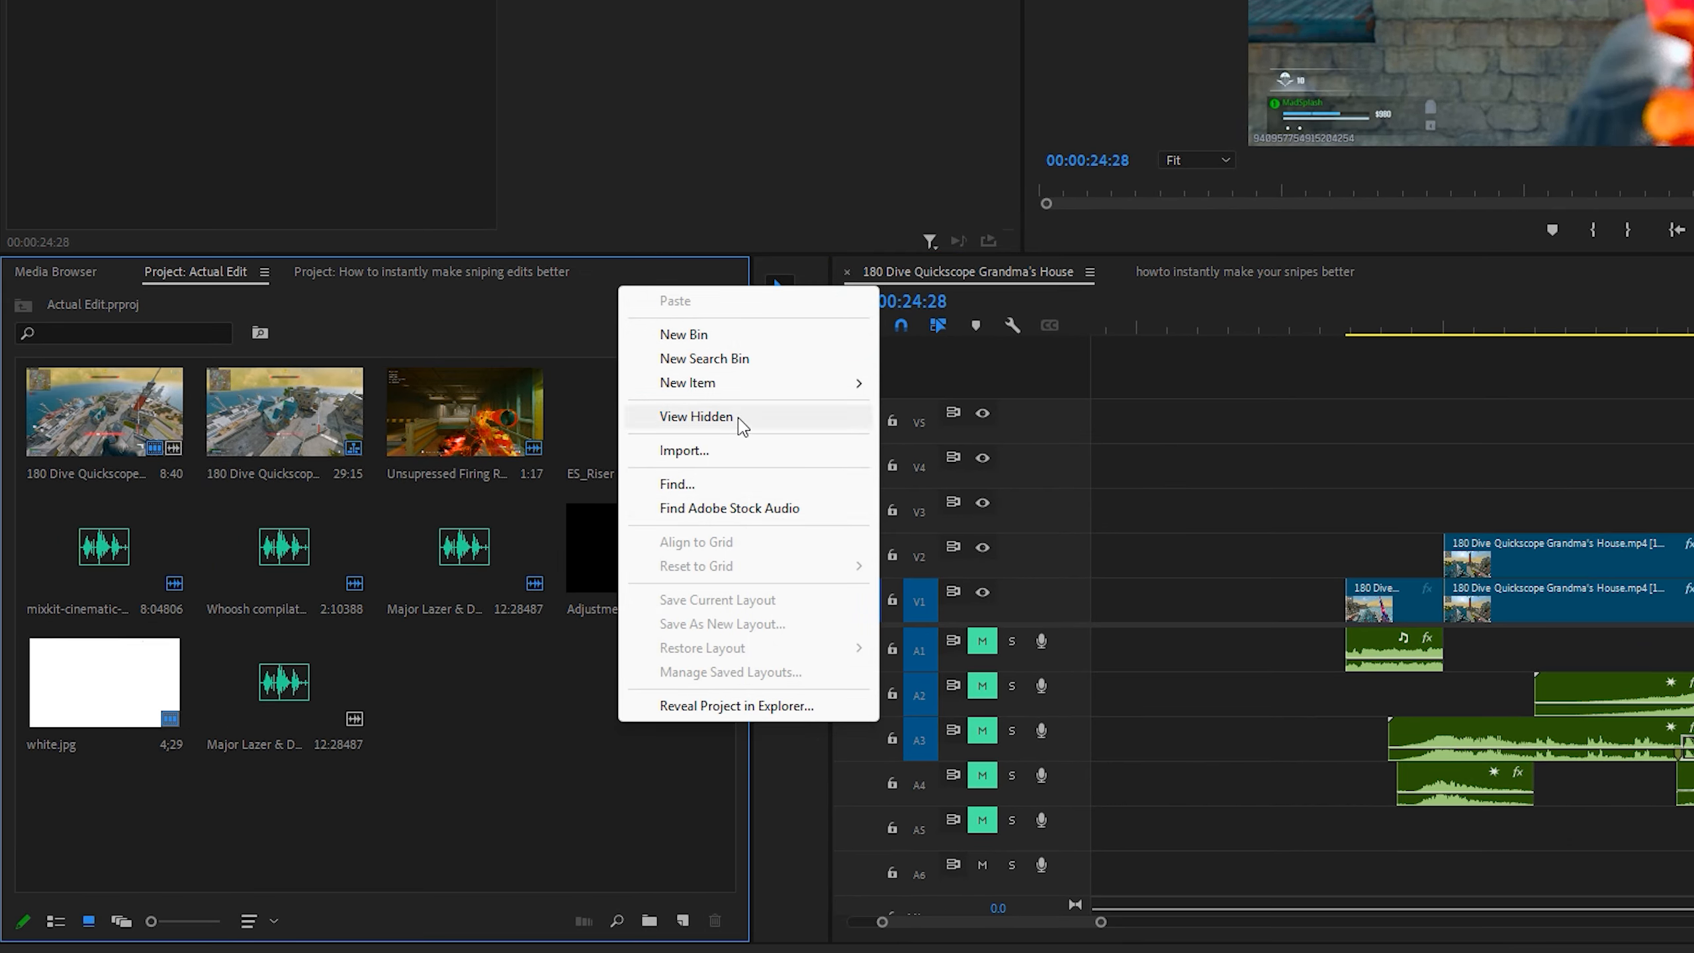
mouse_move(741, 390)
left_click(968, 457)
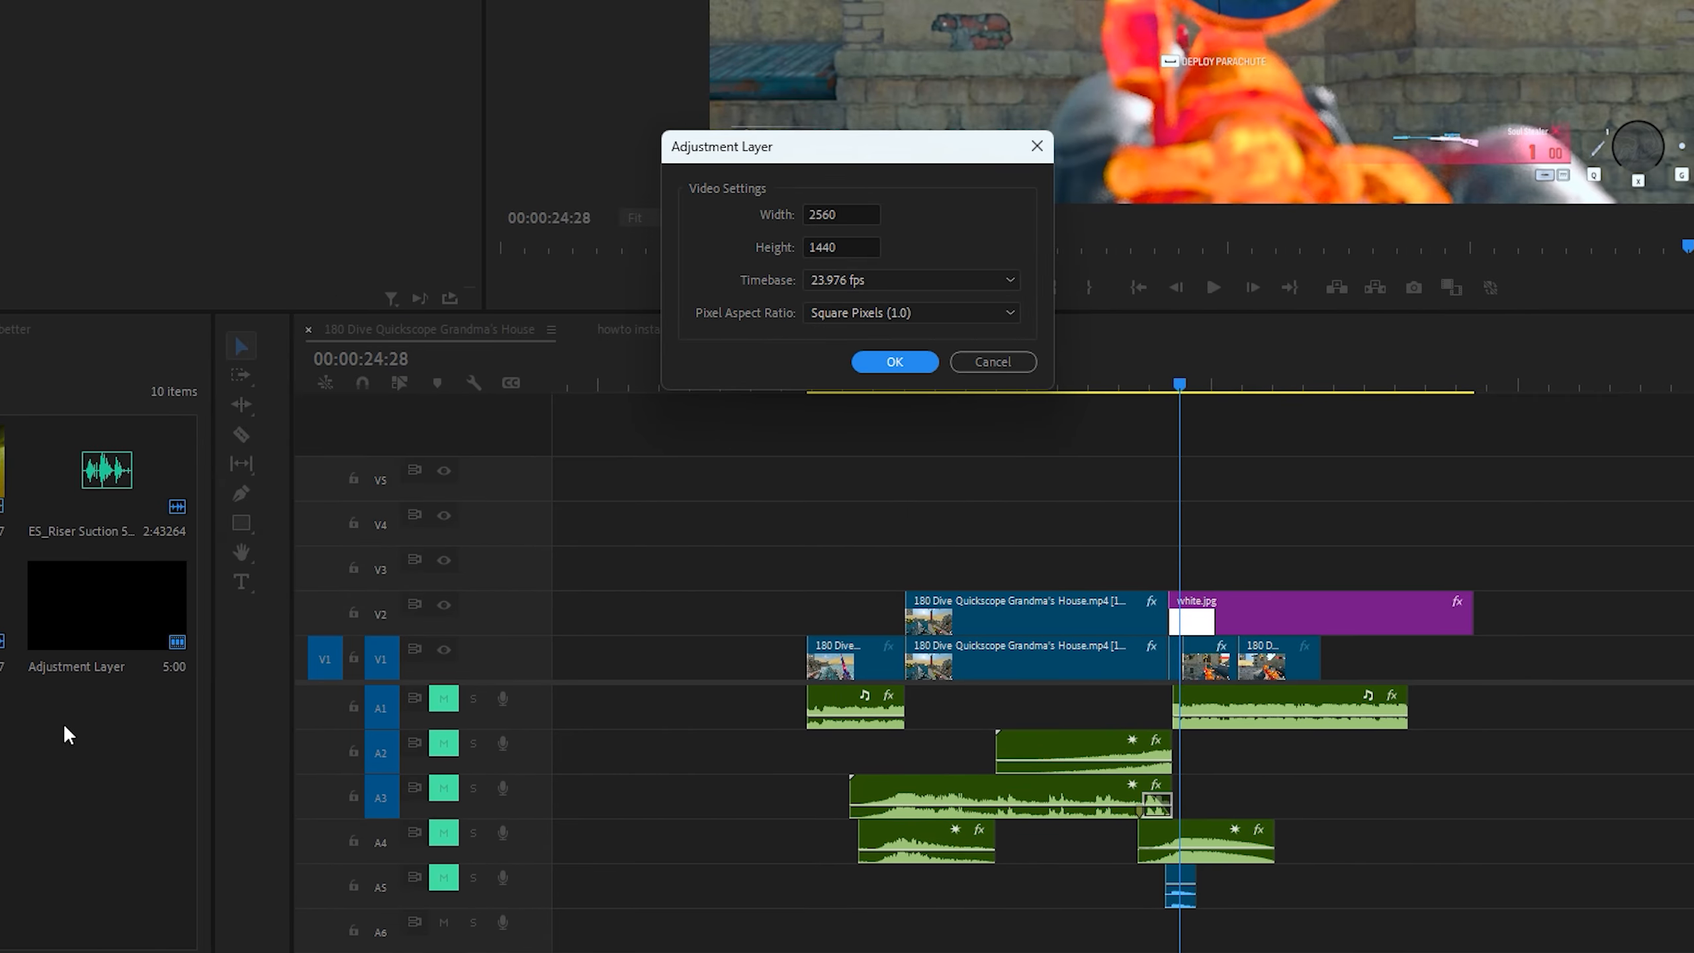
left_click(873, 284)
left_click(900, 543)
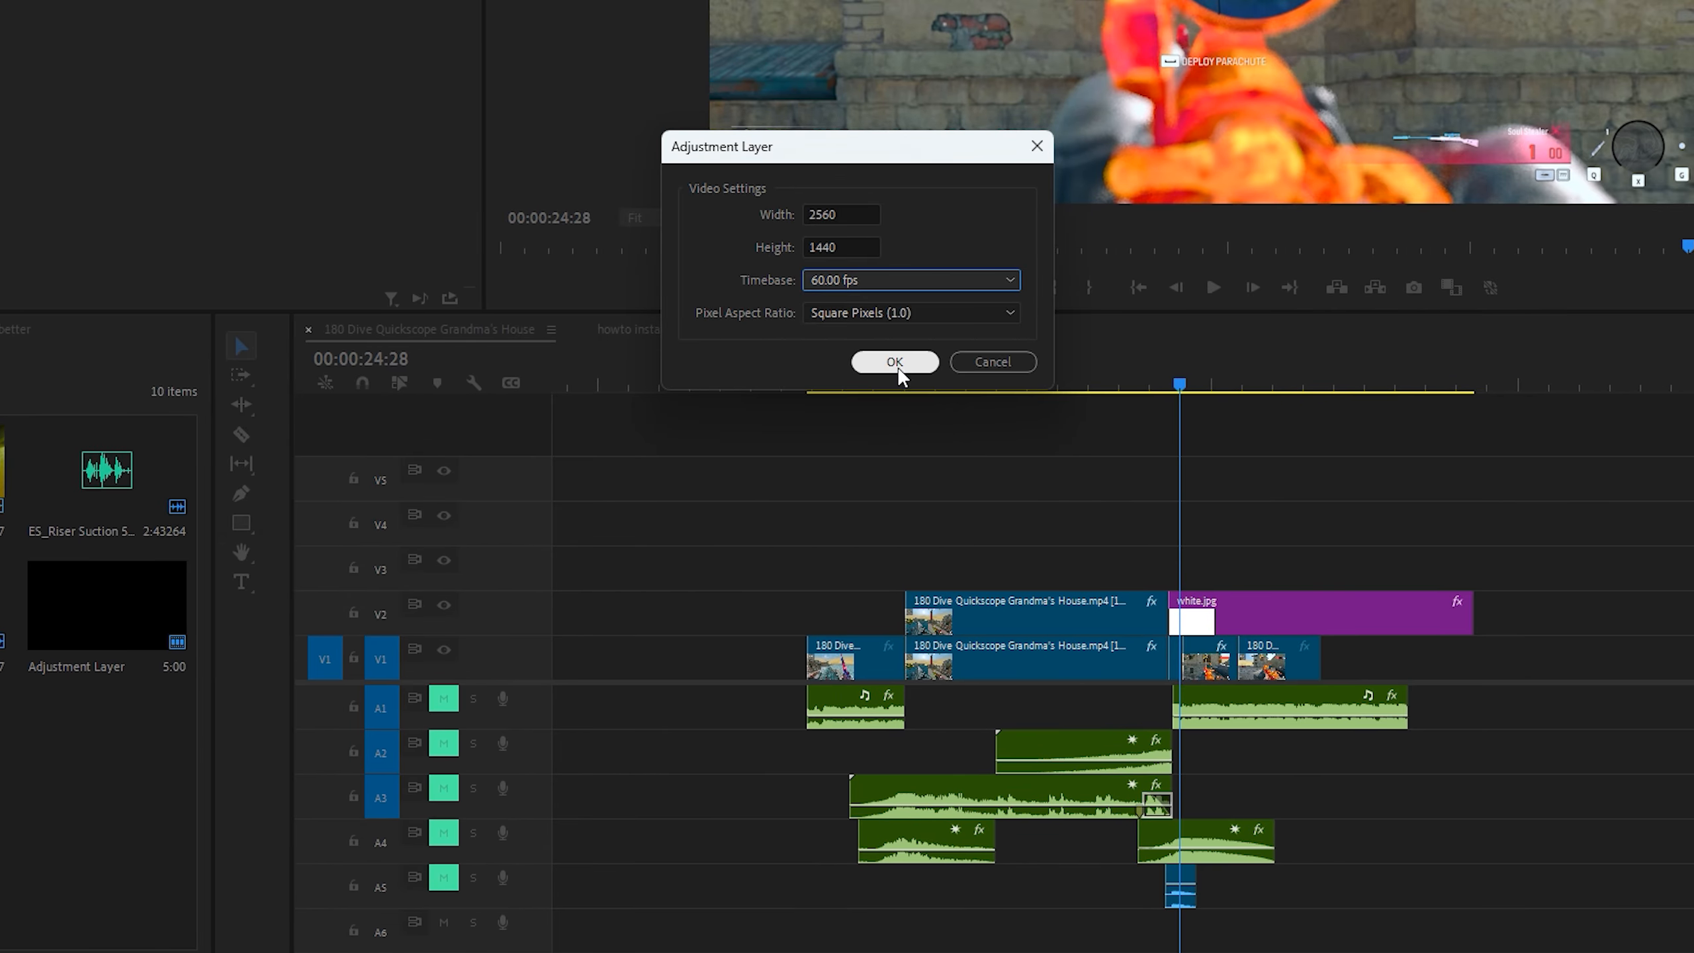
left_click(895, 362)
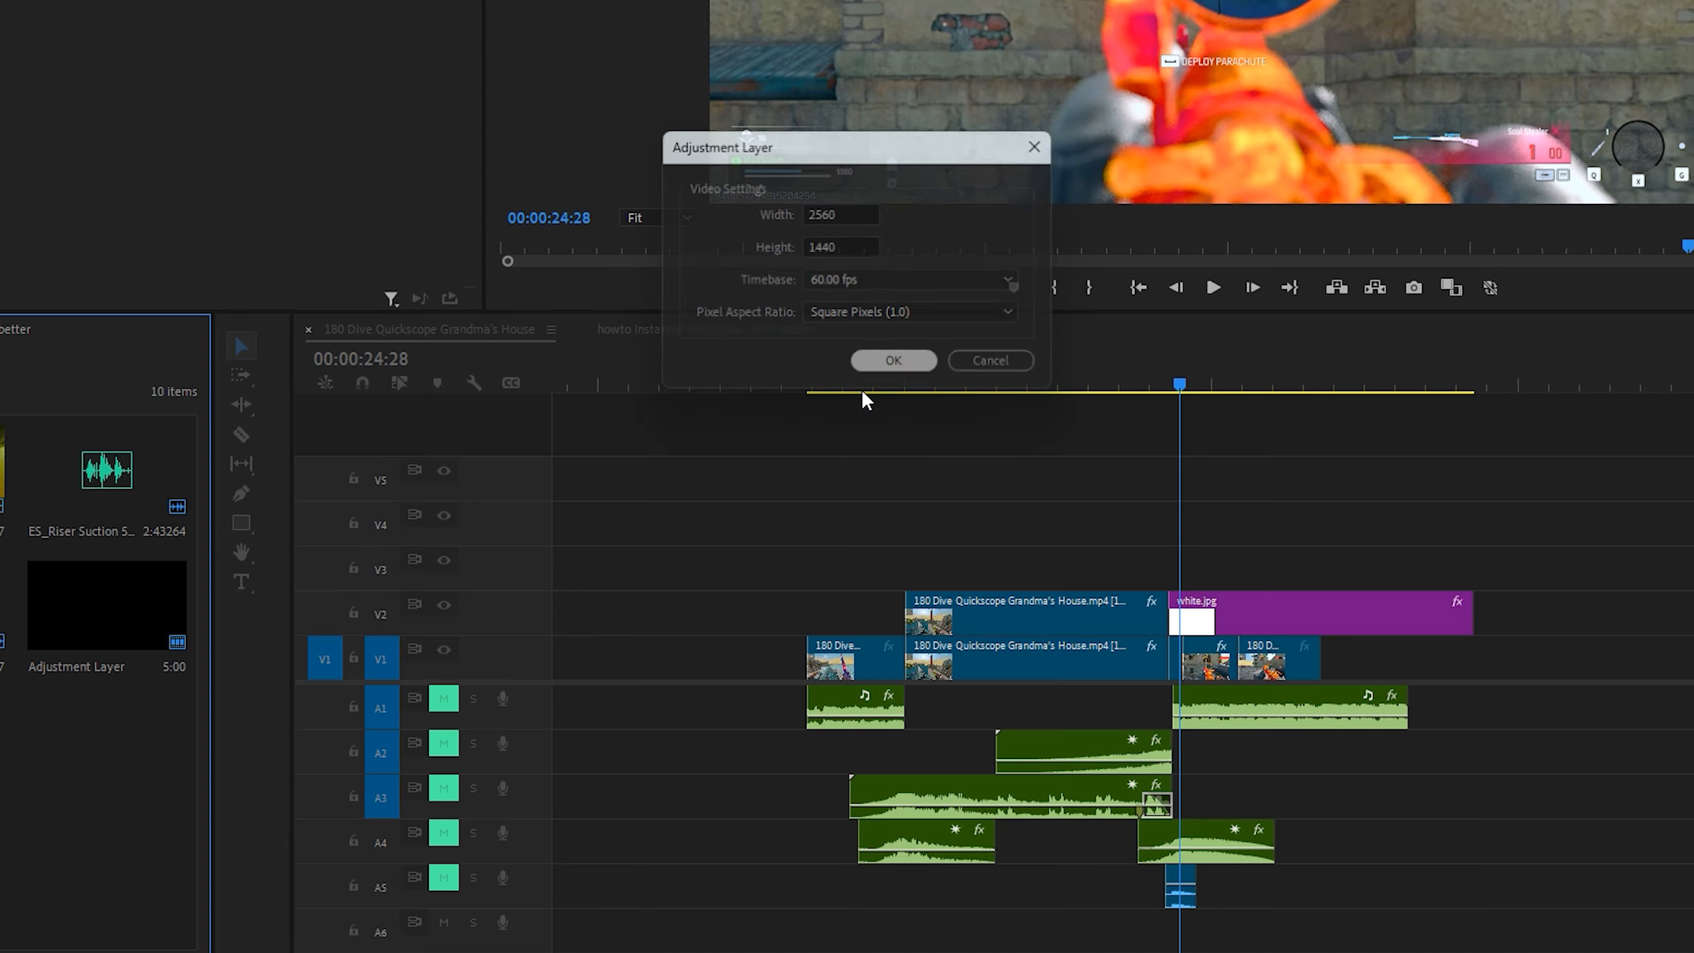
left_click_drag(281, 756, 1040, 649)
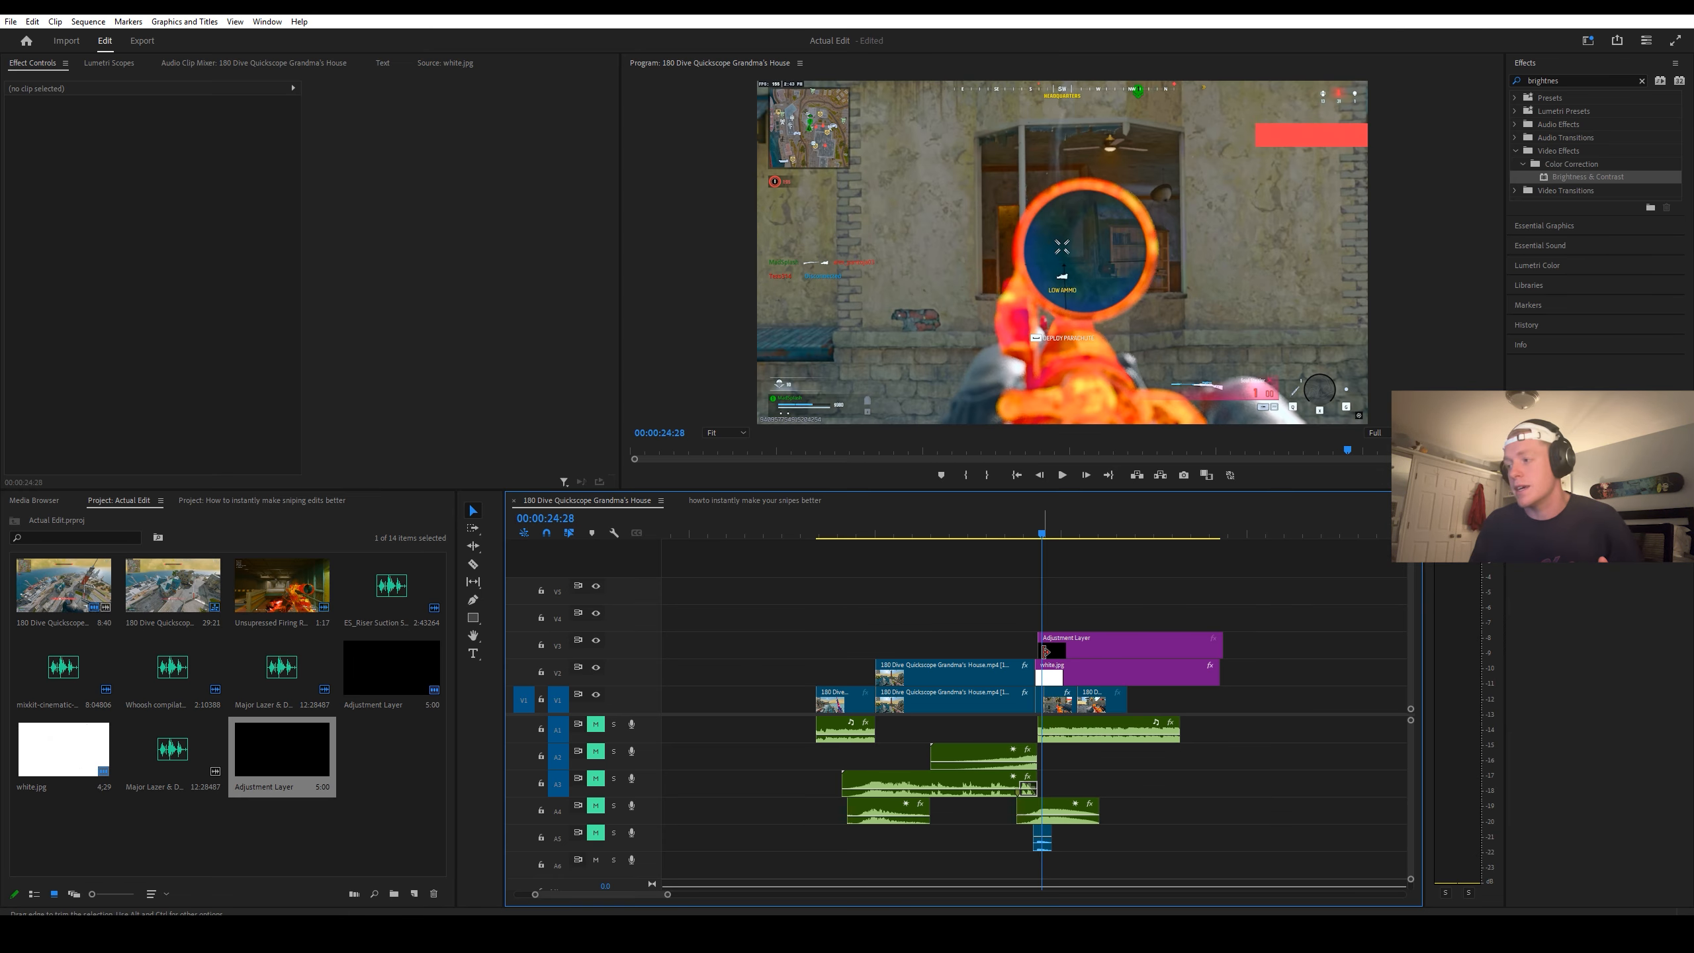
Step: Select the adjustment layer on V3 and move the playhead to its start at 00:00:24:21
left_click(1070, 651)
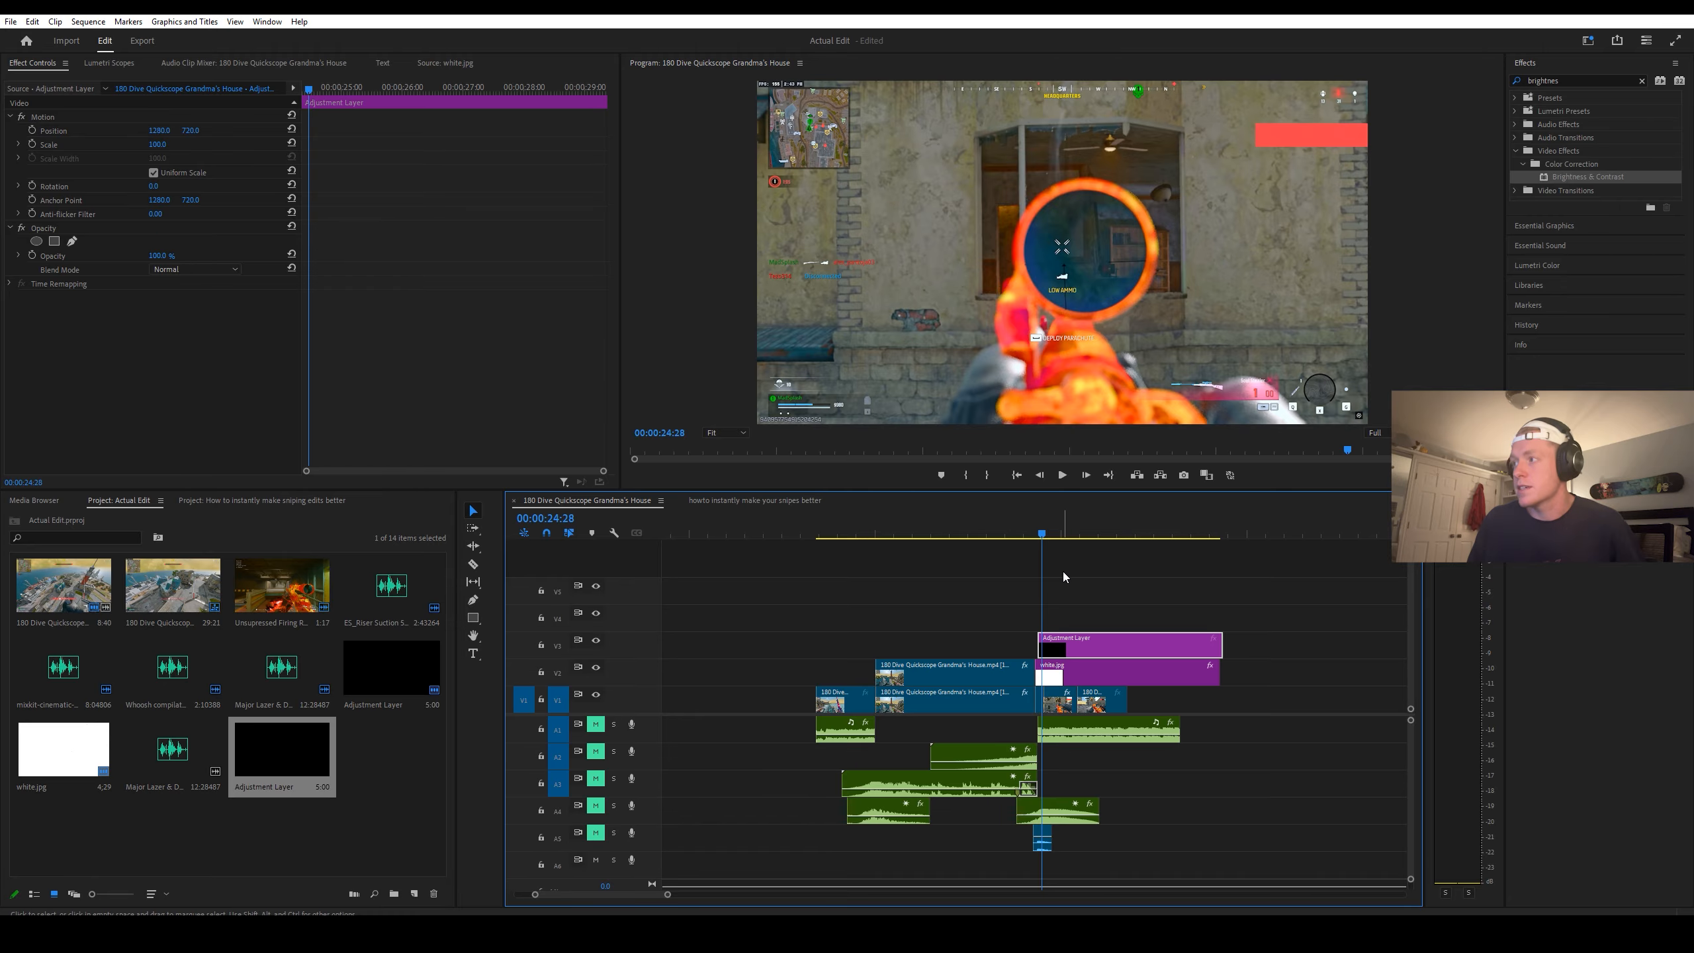
key("equal")
key("equal")
key("equal")
key("equal")
key("Left")
key("Left")
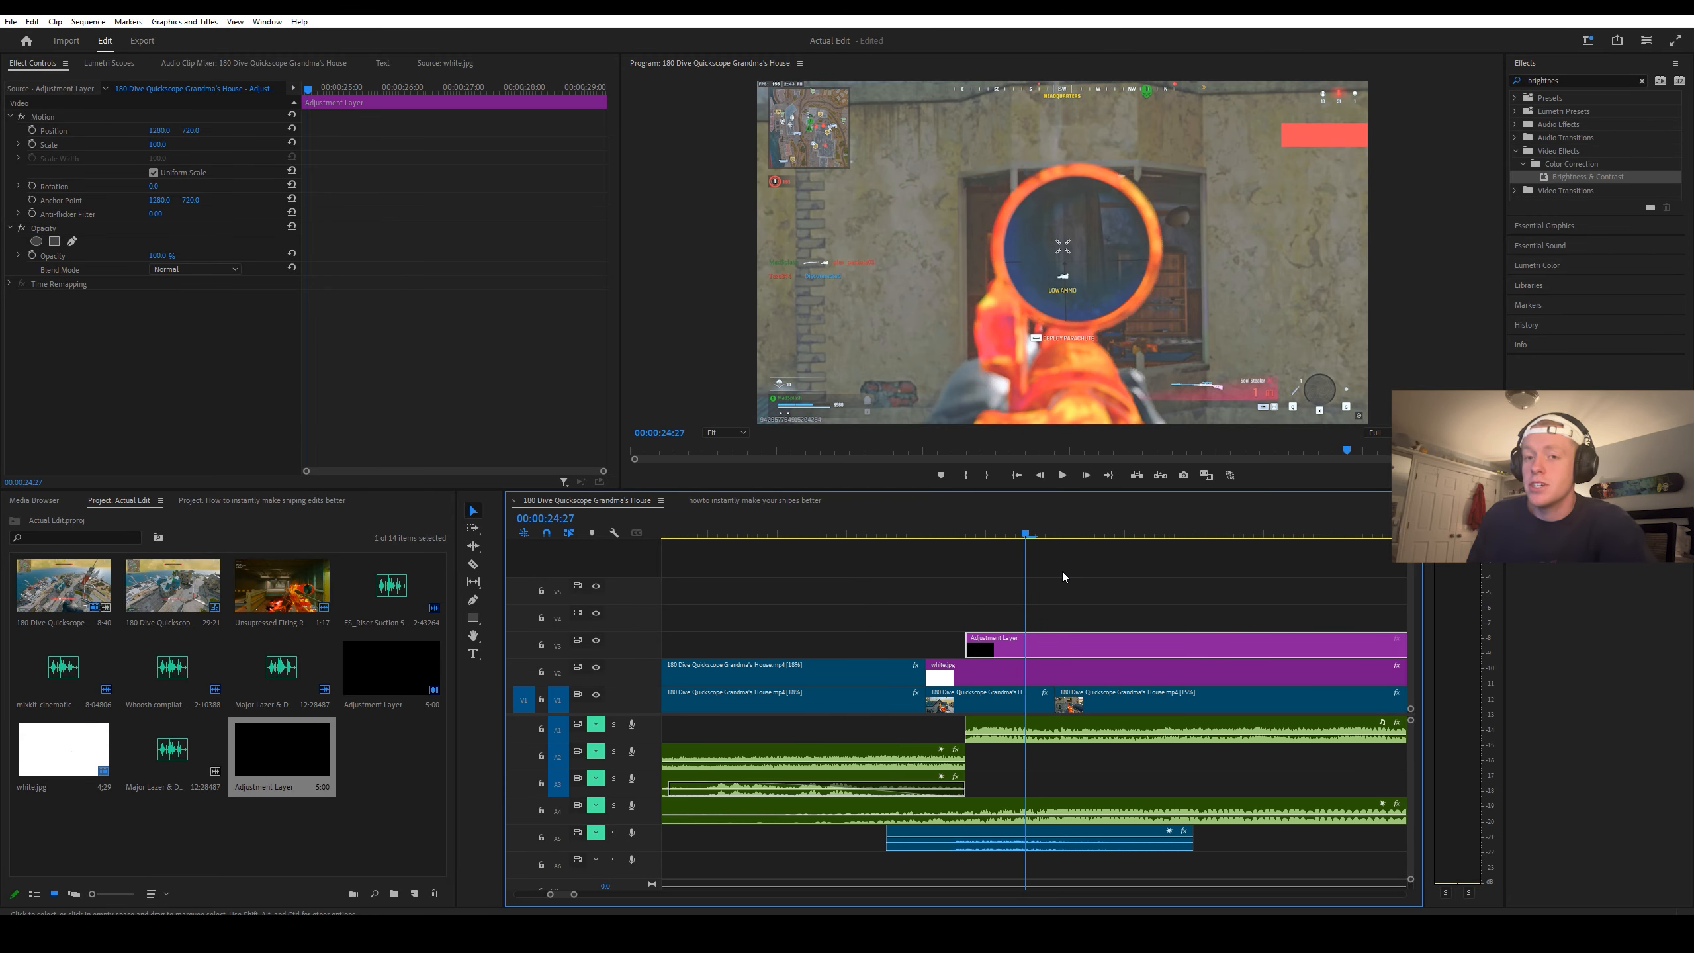
key("Left")
key("Left")
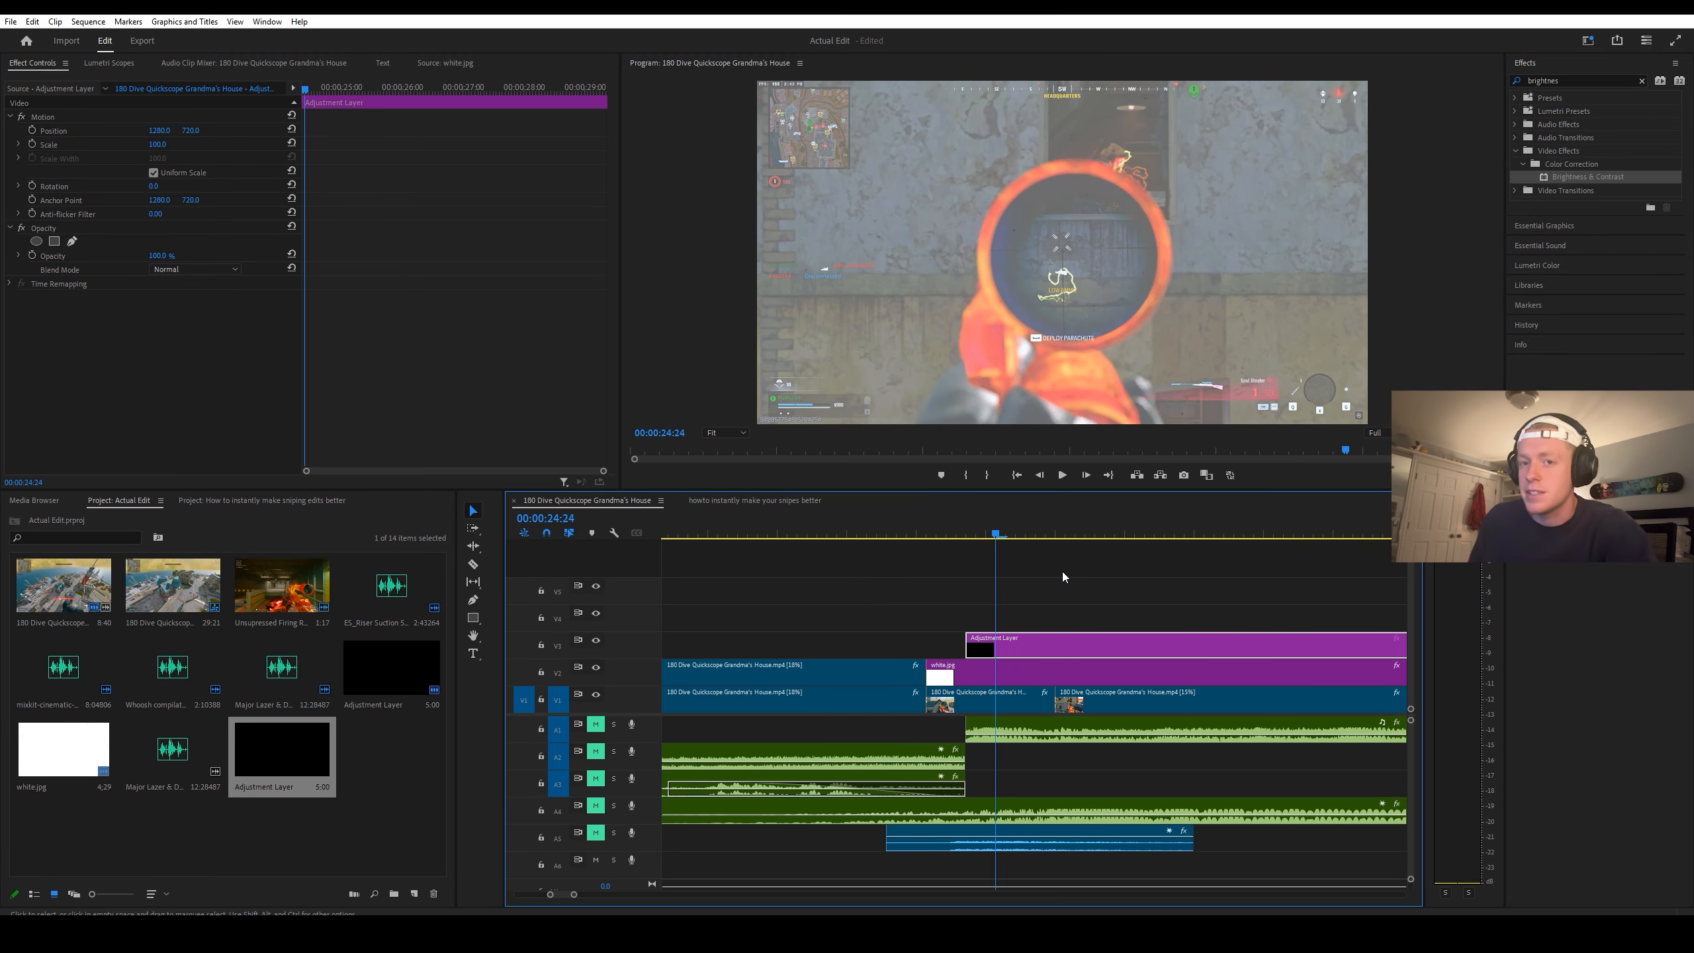
key("Left")
key("Left")
key("Left")
Step: Find the Lumetri Color effect and apply it to the adjustment layer on V3
double_click(1585, 80)
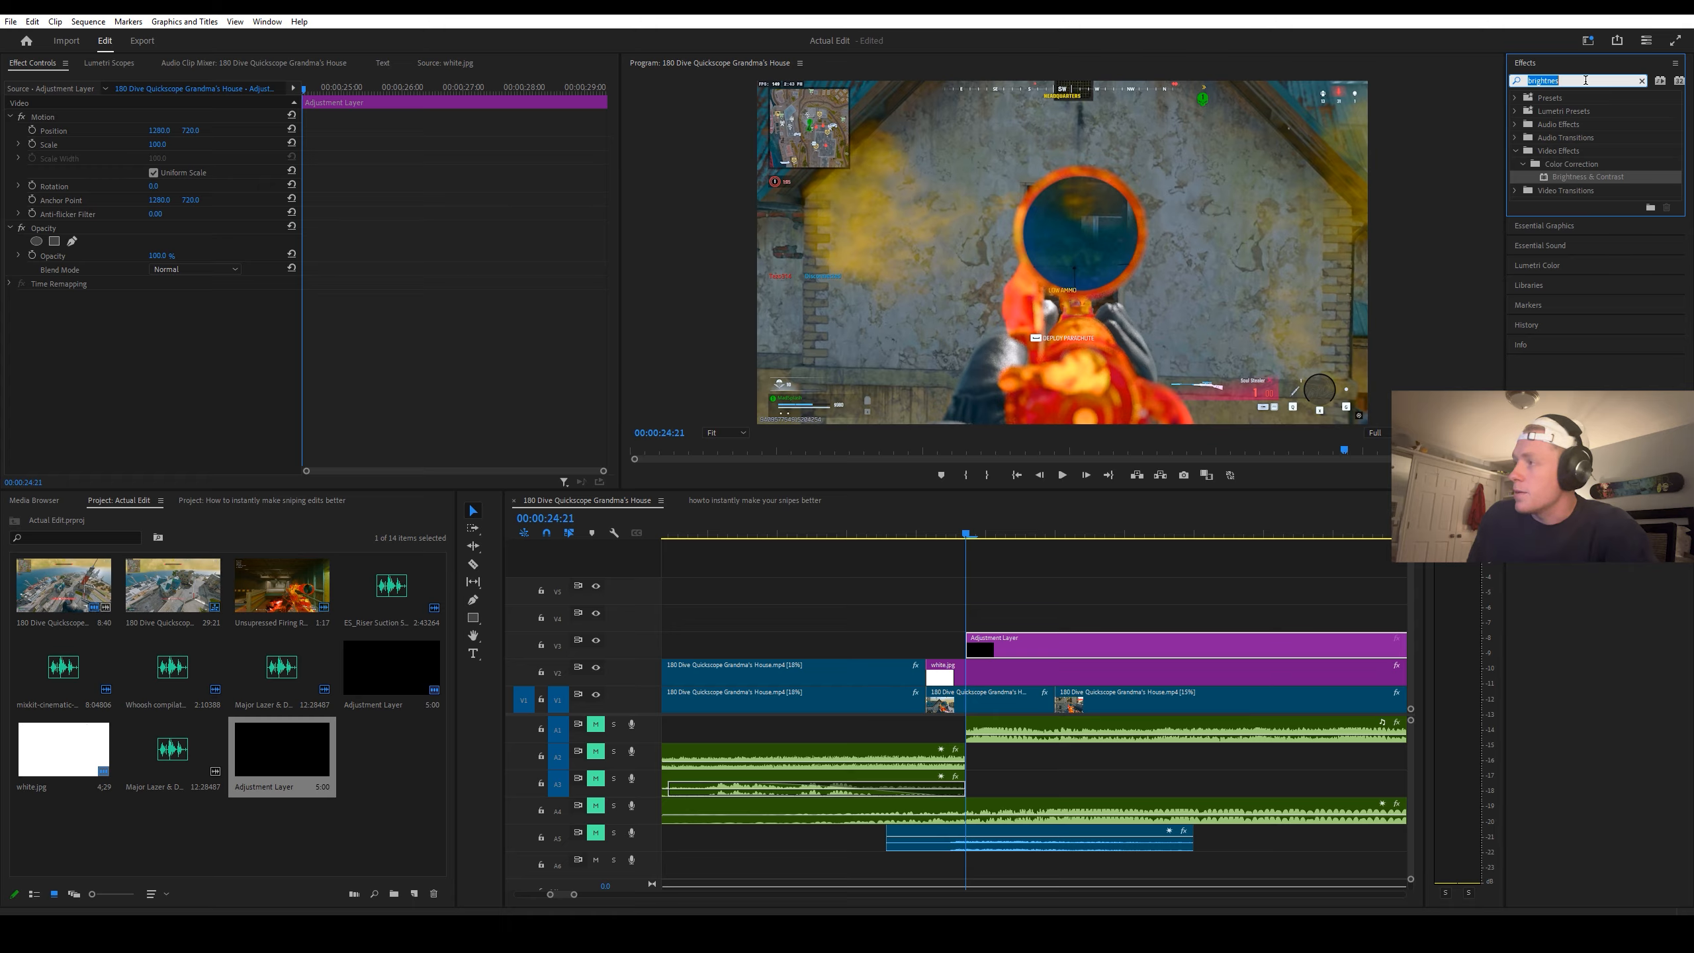
type("lumetri color")
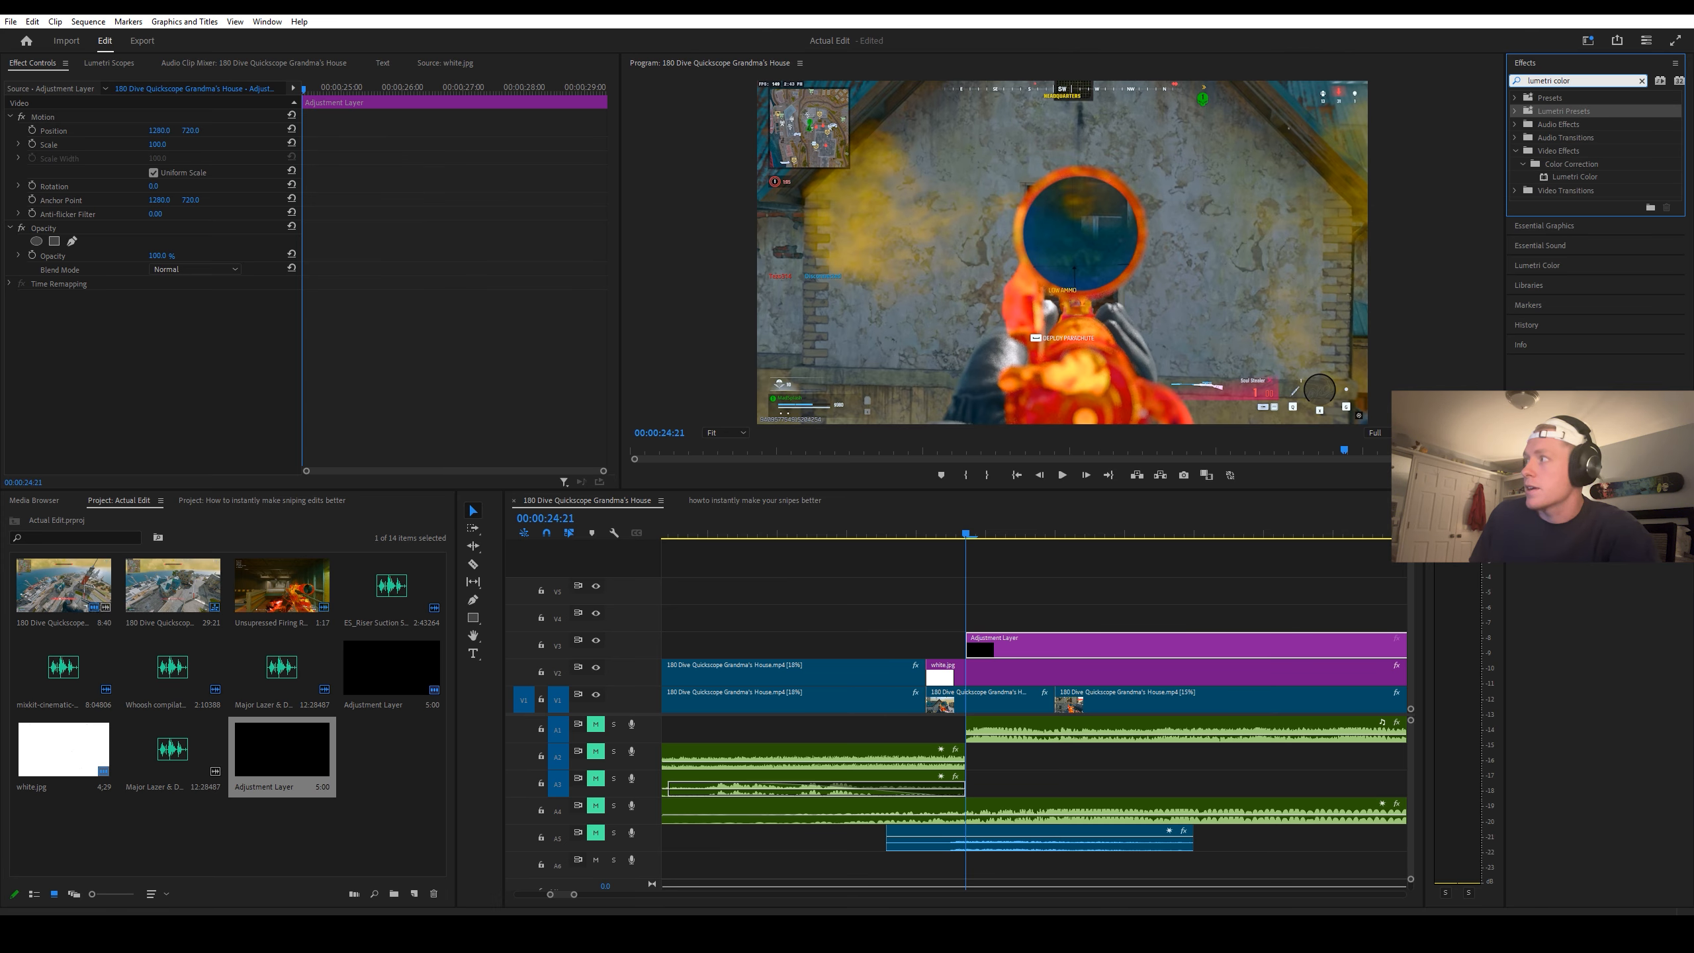
key("ctrl+a")
type("lumetri co")
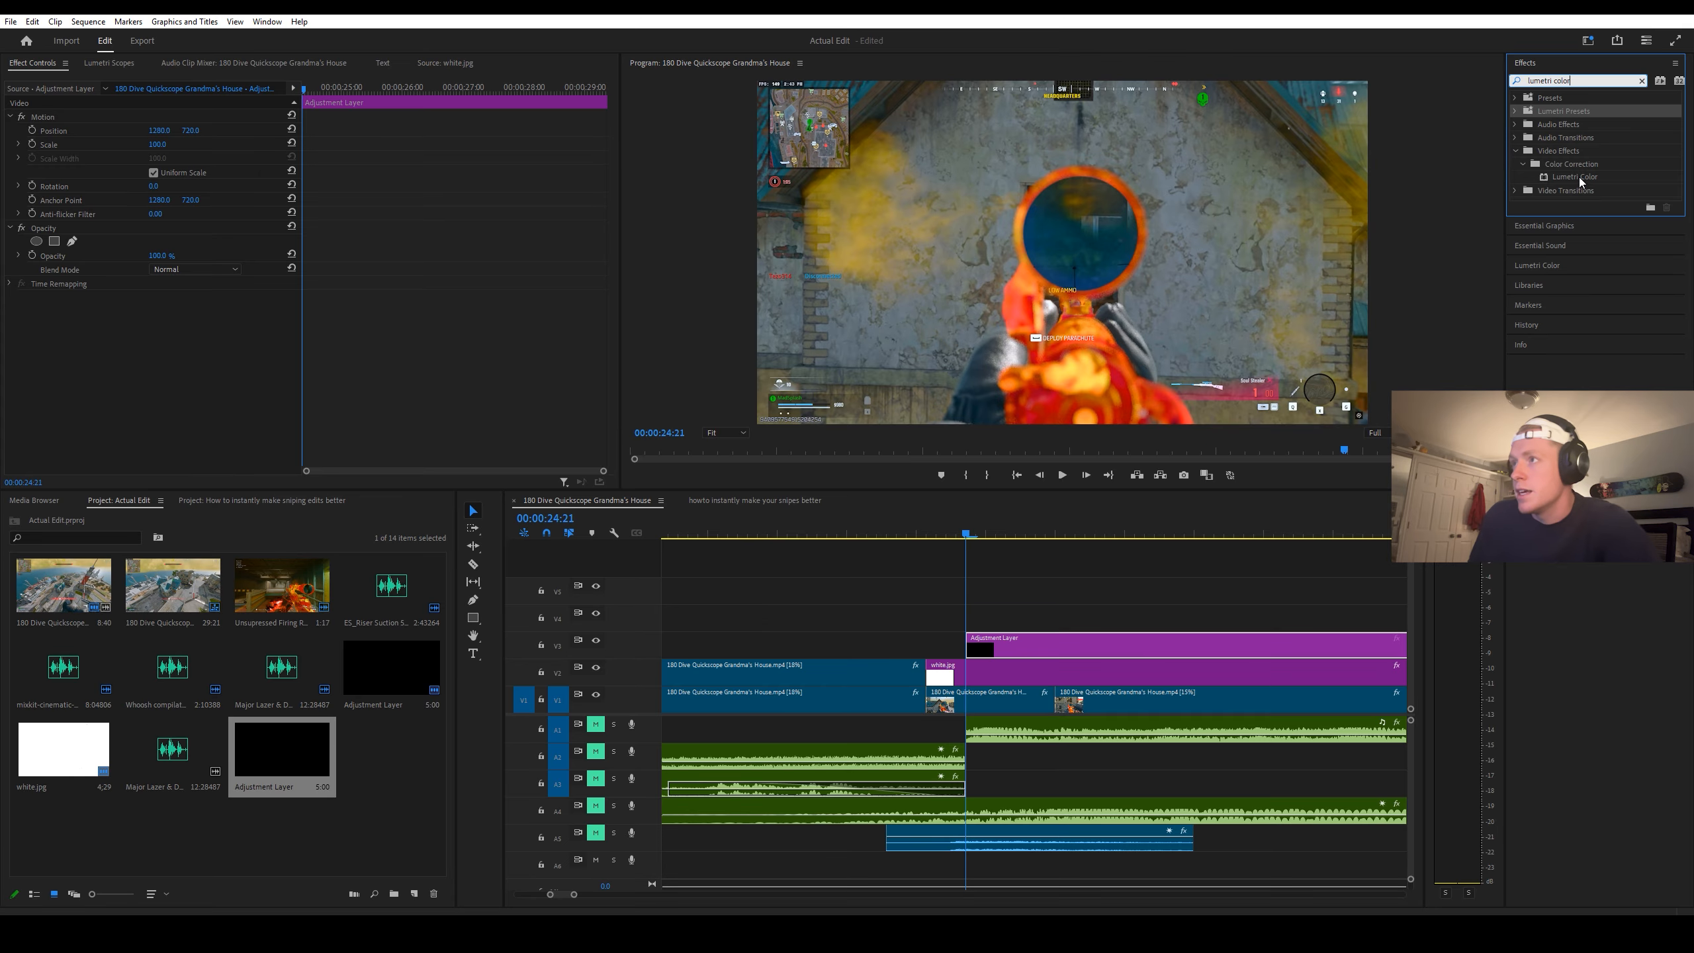
left_click_drag(1579, 181, 981, 644)
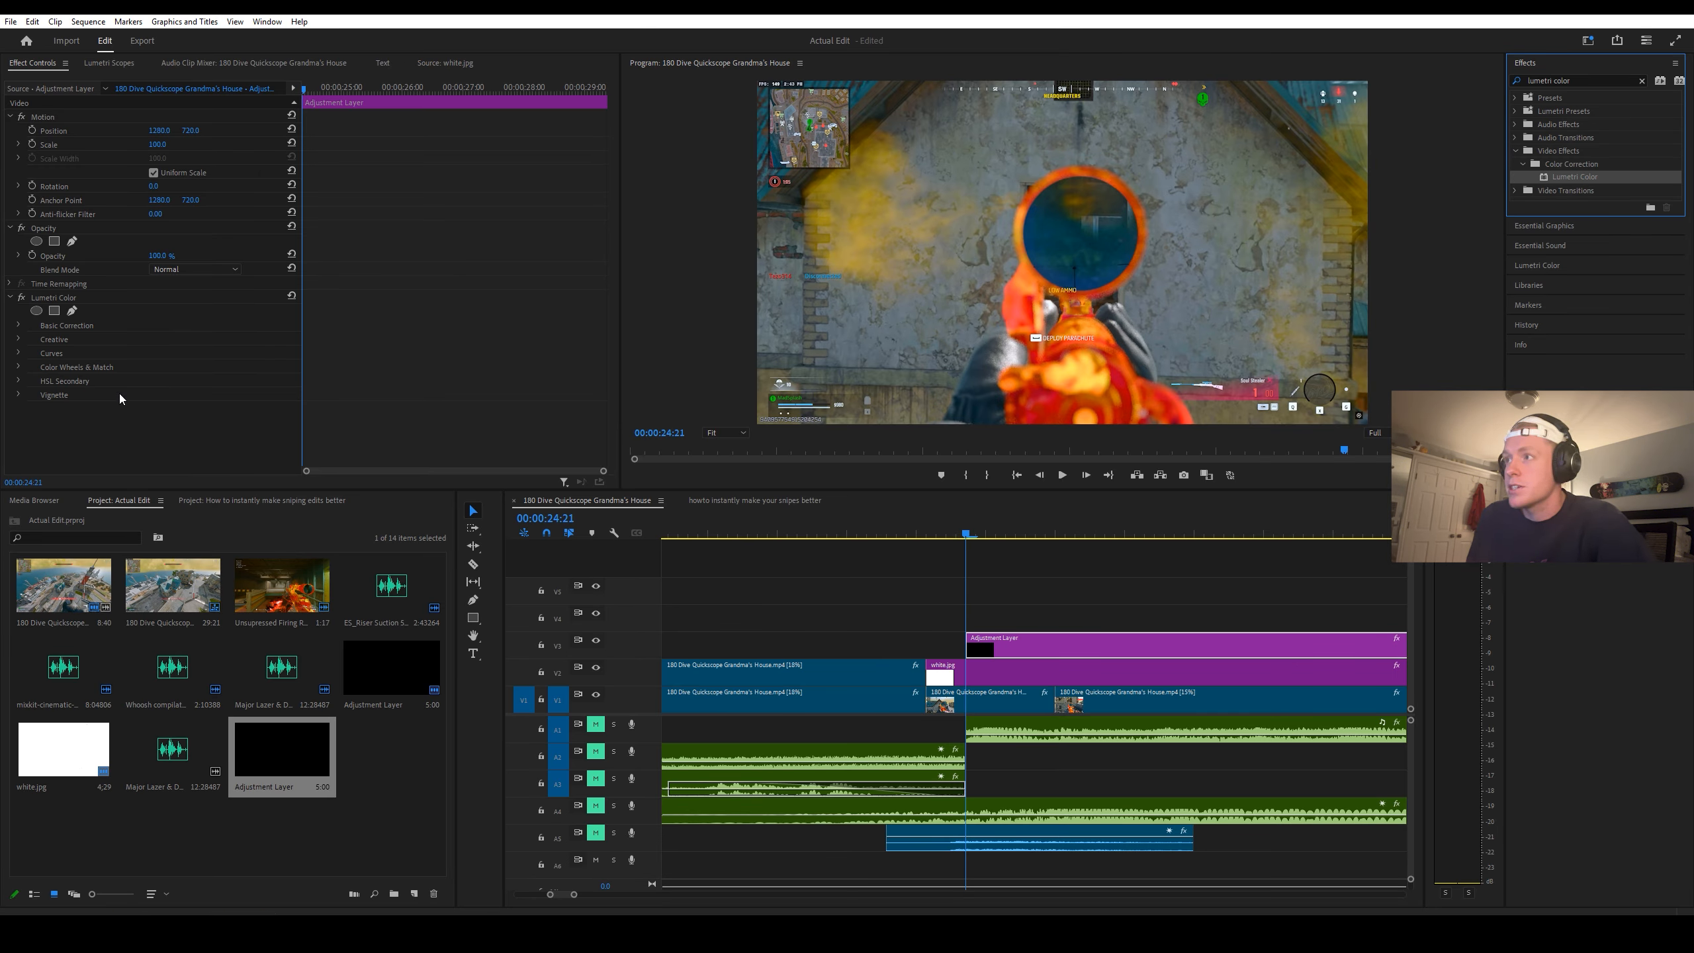
Step: Set Lumetri's Temperature to -26, Tint to 45, Exposure to 3 and Shadows to -117, and keyframe all four at 00:00:24:21
left_click(19, 324)
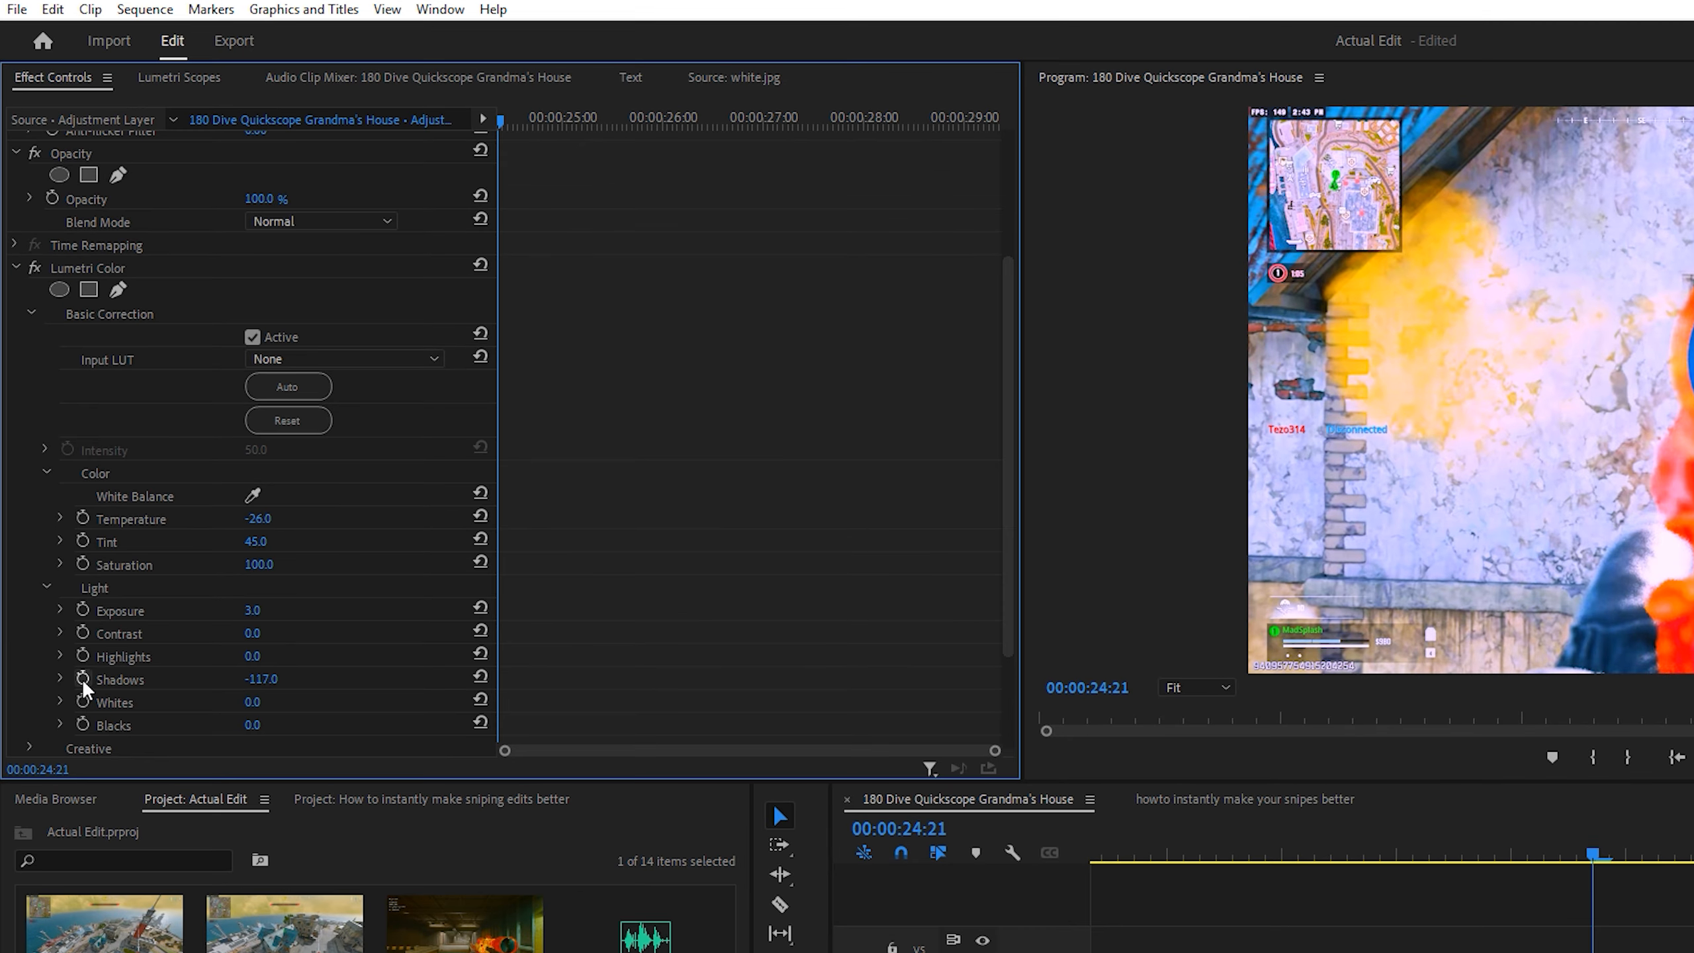
left_click(51, 427)
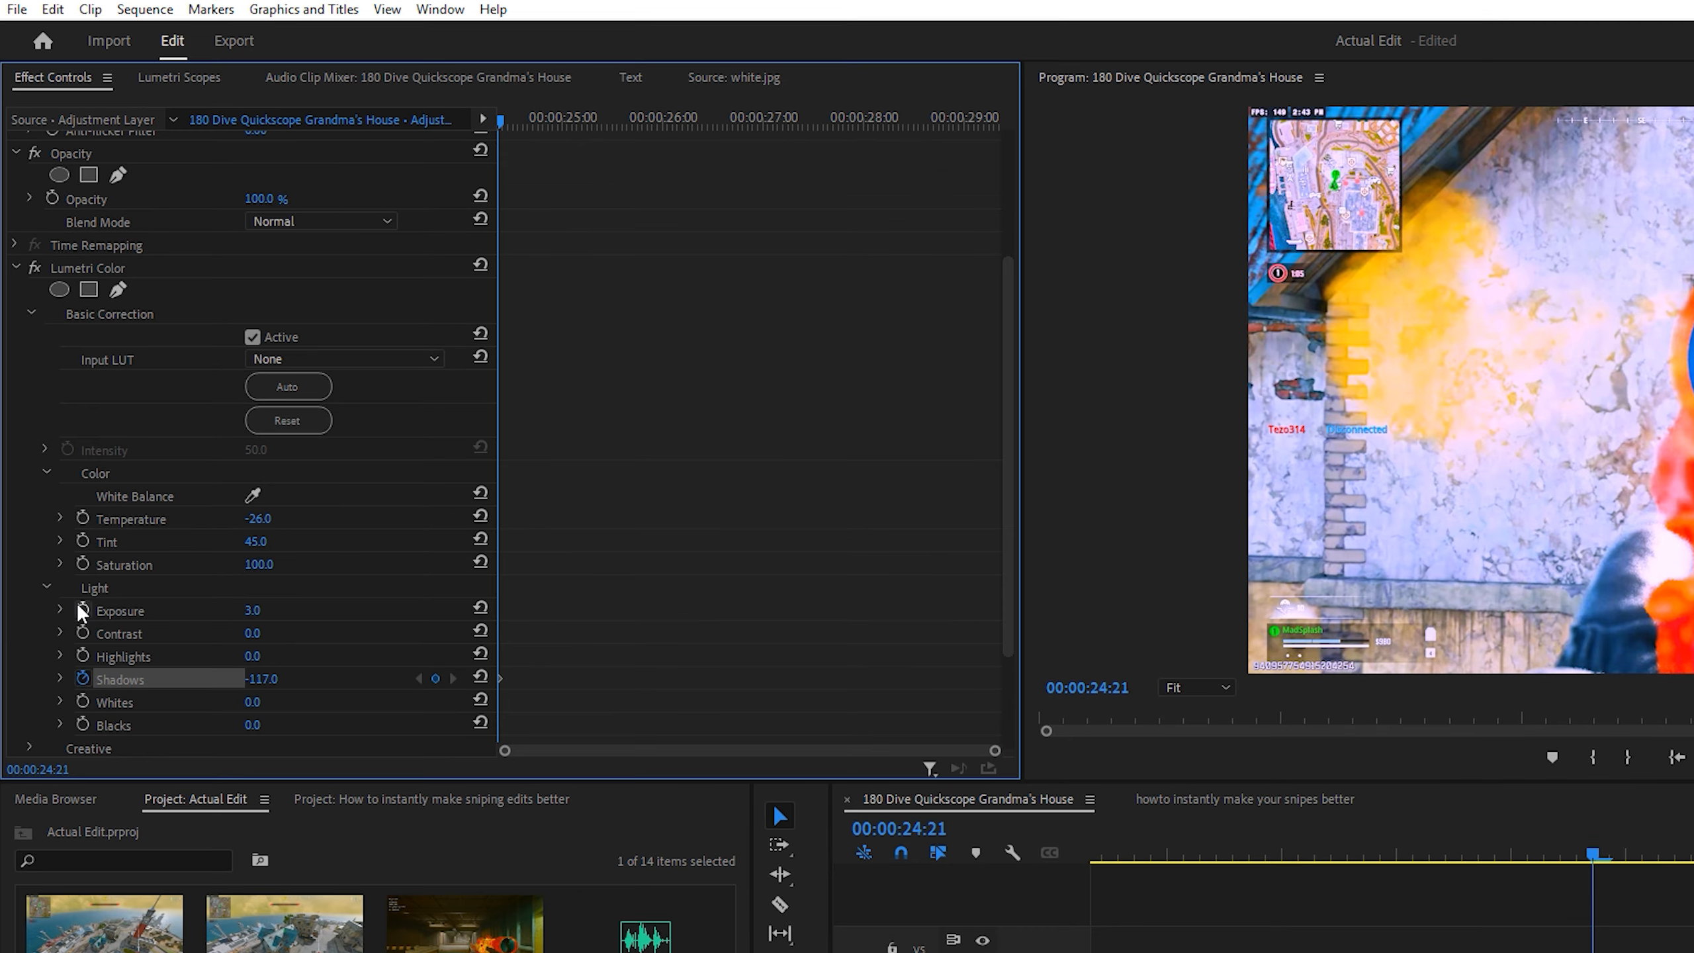
left_click(82, 542)
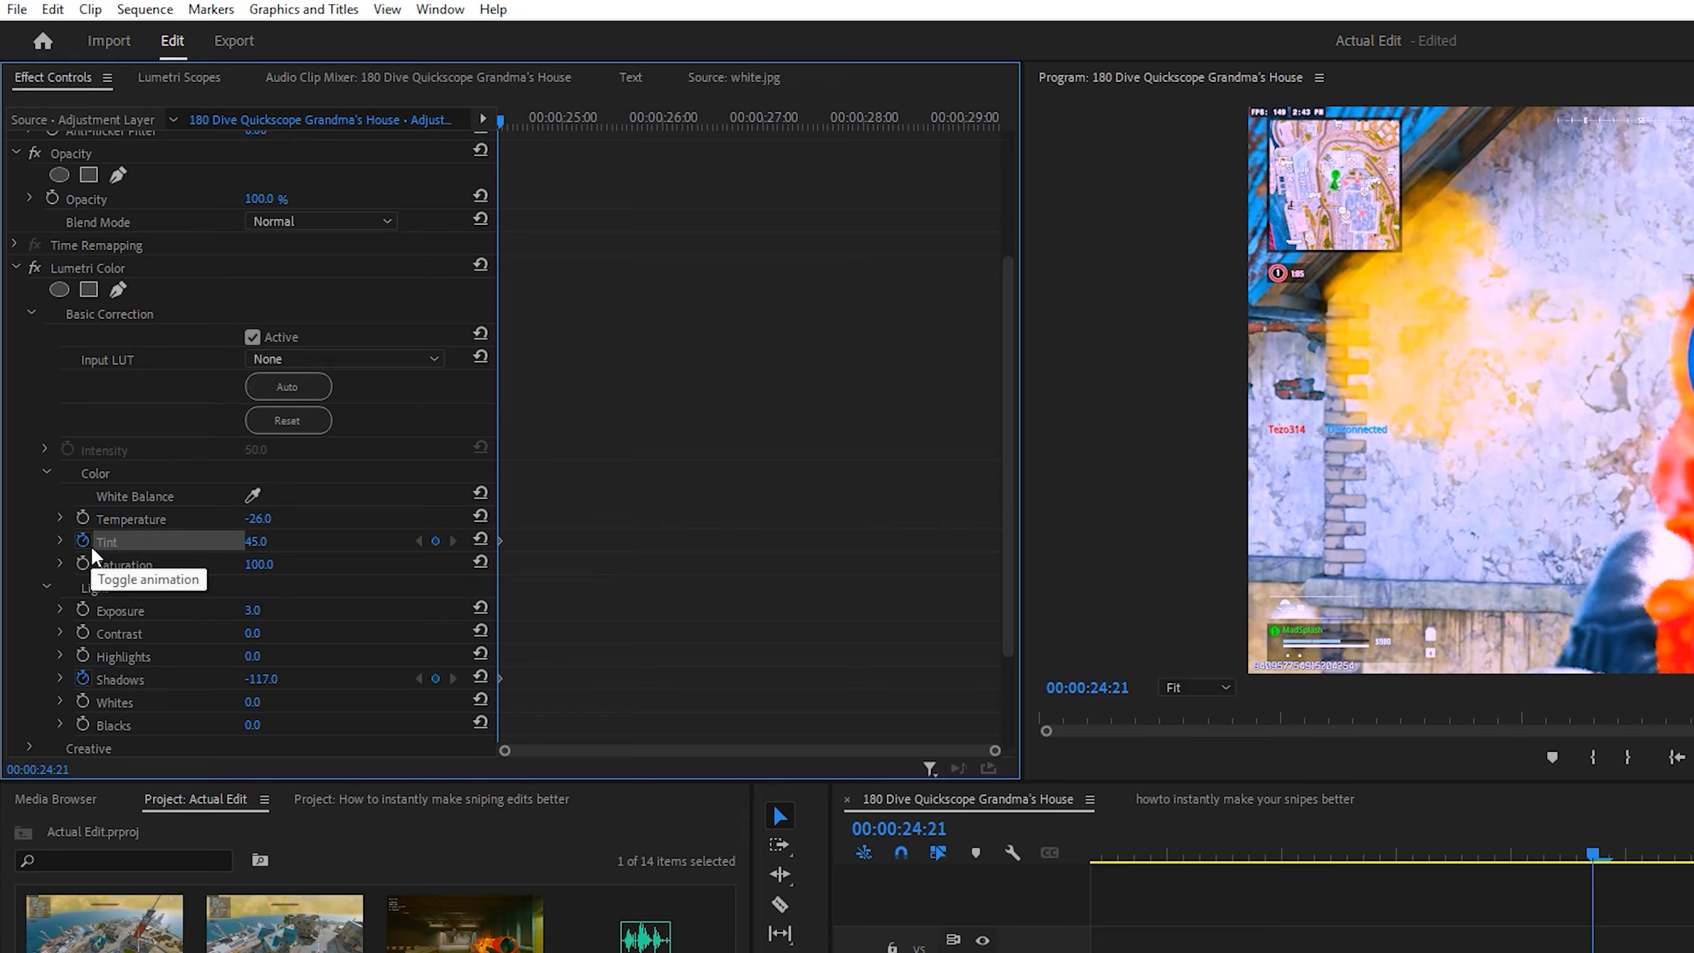
left_click(83, 518)
left_click(83, 610)
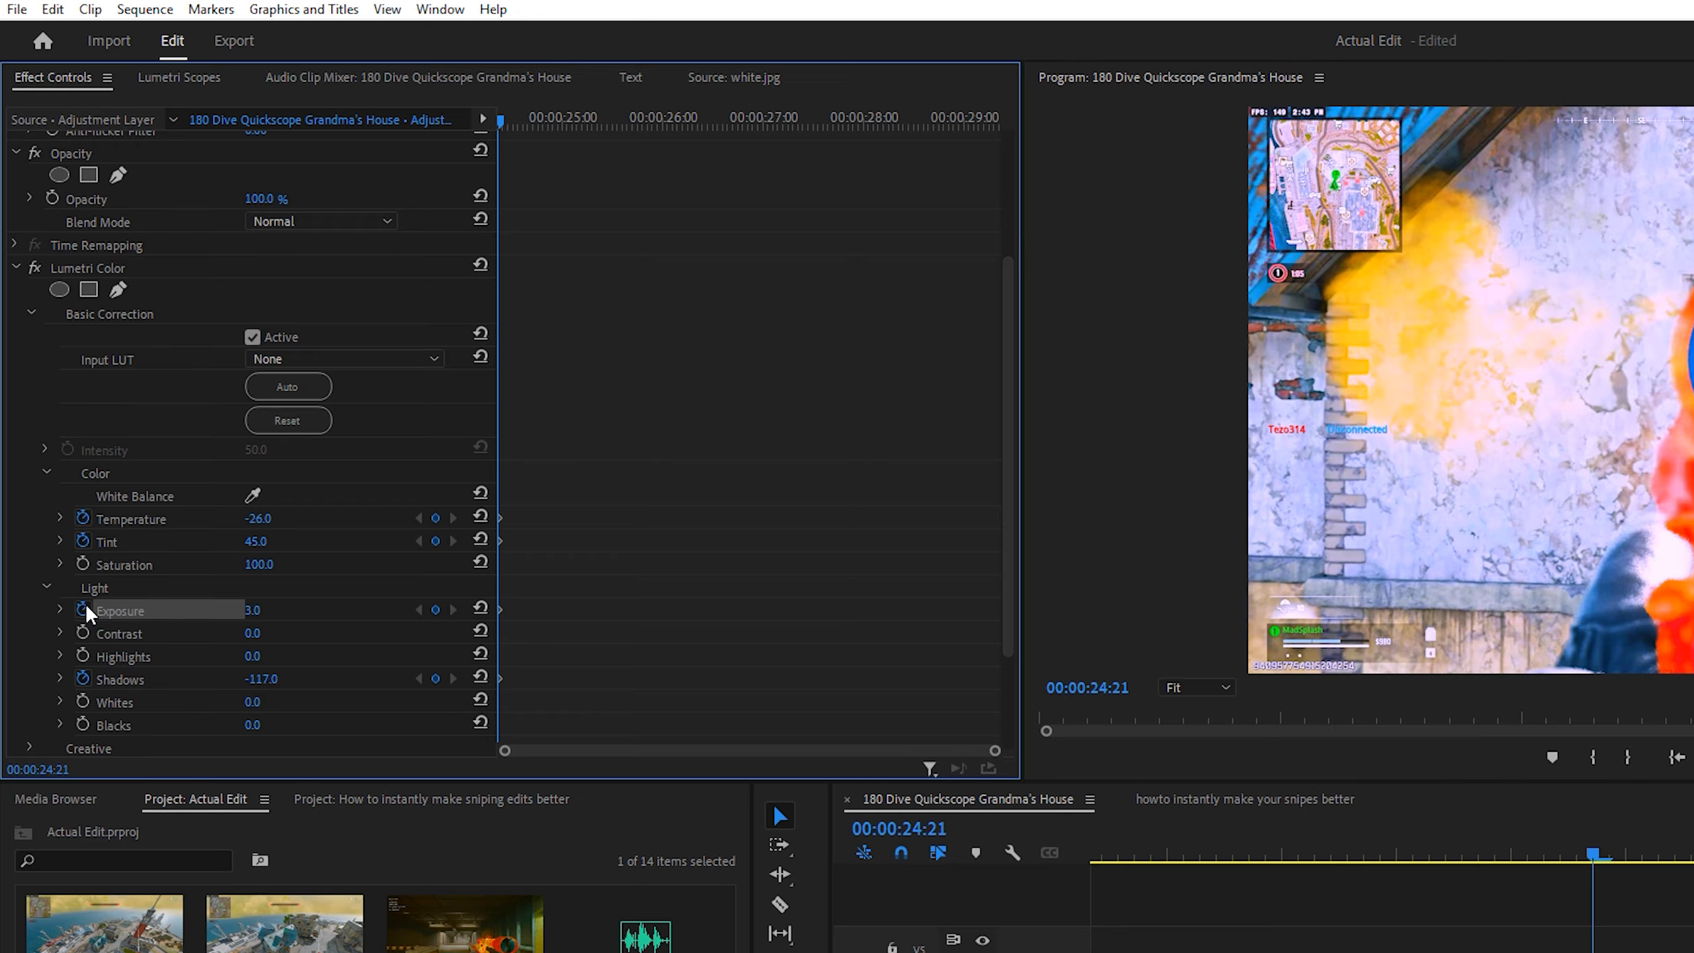
Step: Reset Lumetri's Temperature, Tint, Exposure and Shadows to their defaults at 00:00:25:04 to keyframe the end of the color flash
left_click(518, 122)
left_click_drag(527, 131, 575, 141)
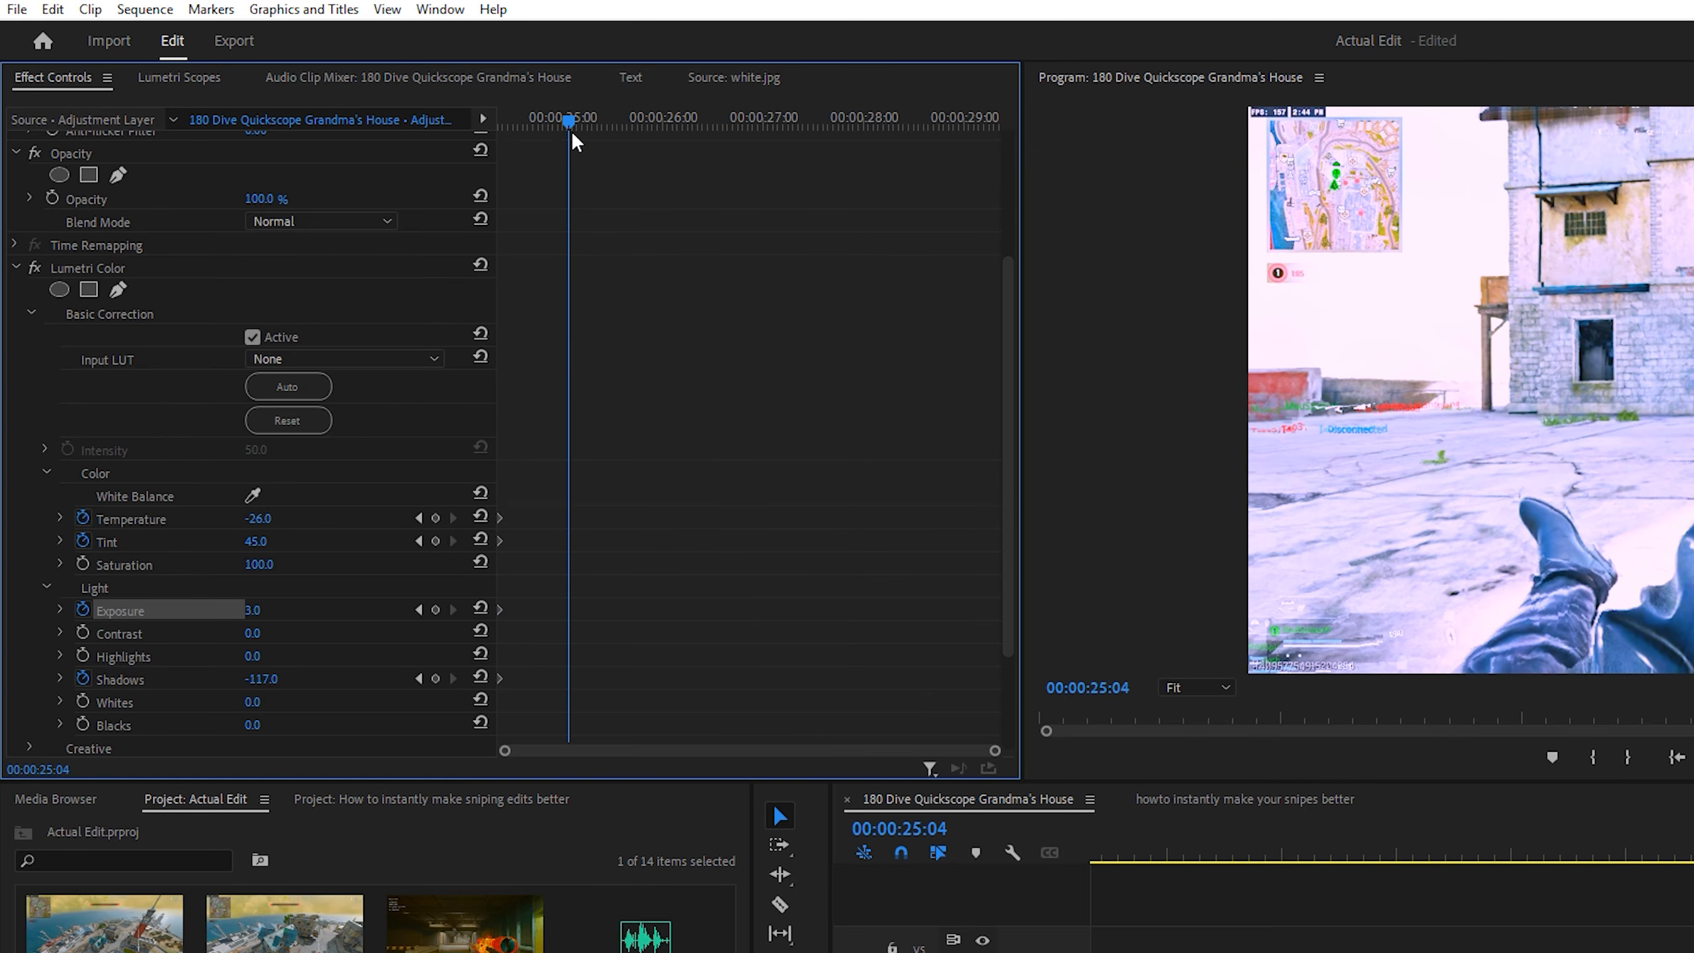
left_click(480, 516)
left_click(481, 539)
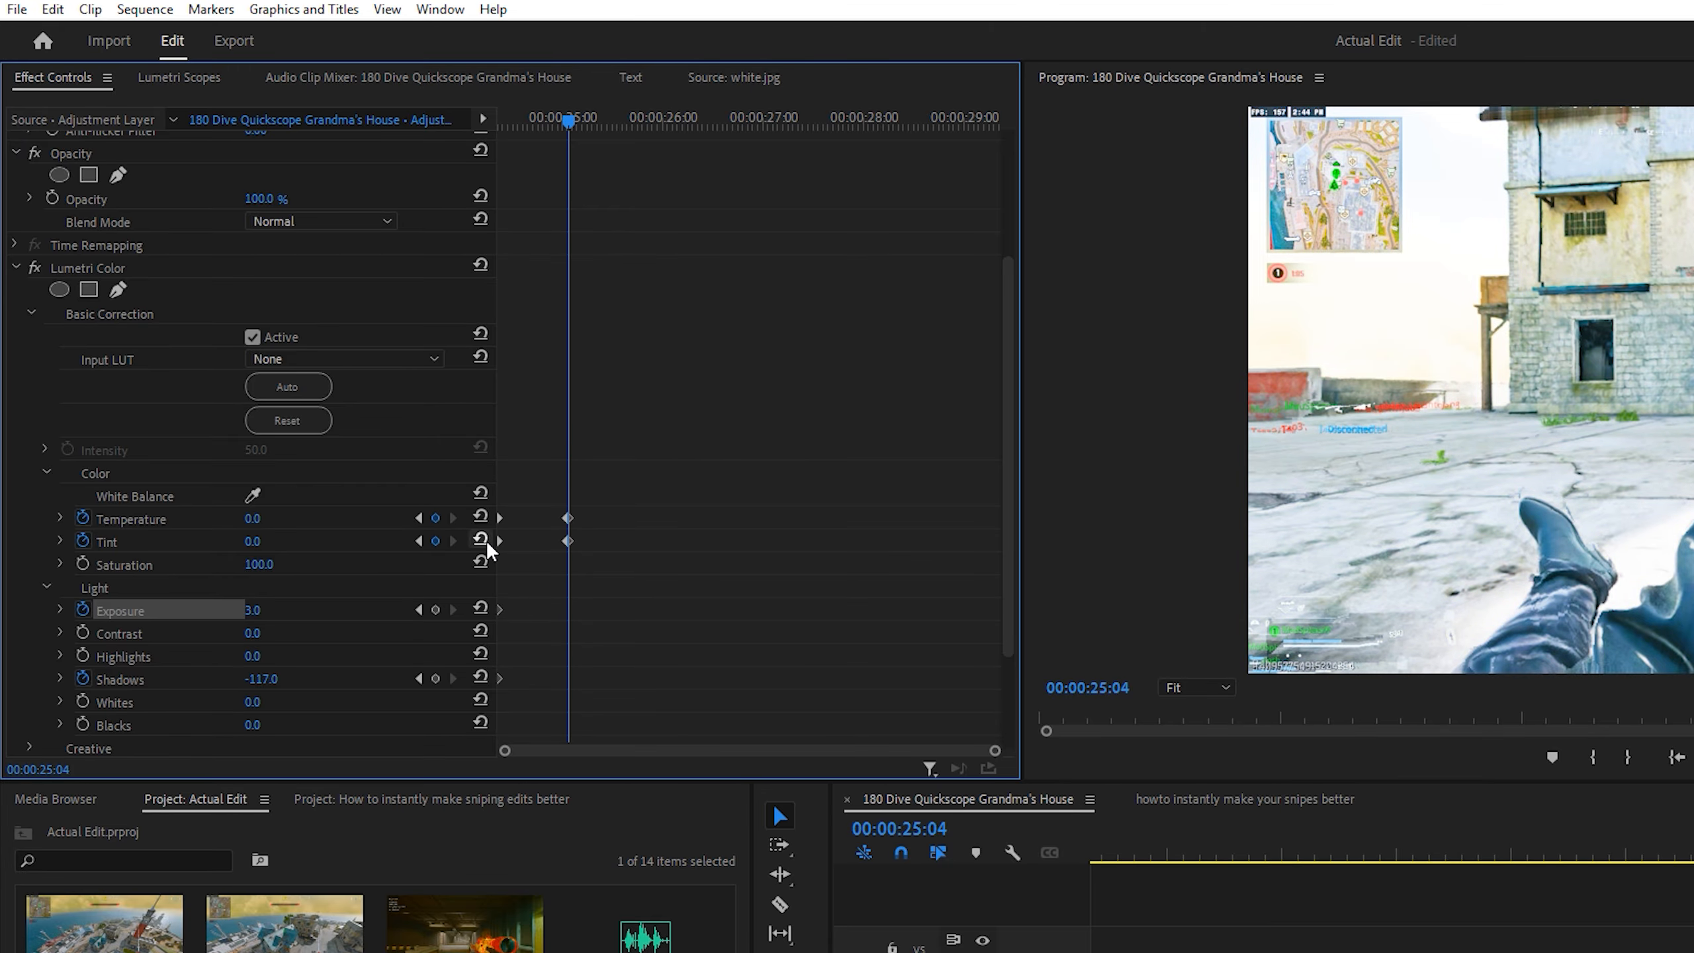
left_click(481, 608)
left_click(480, 677)
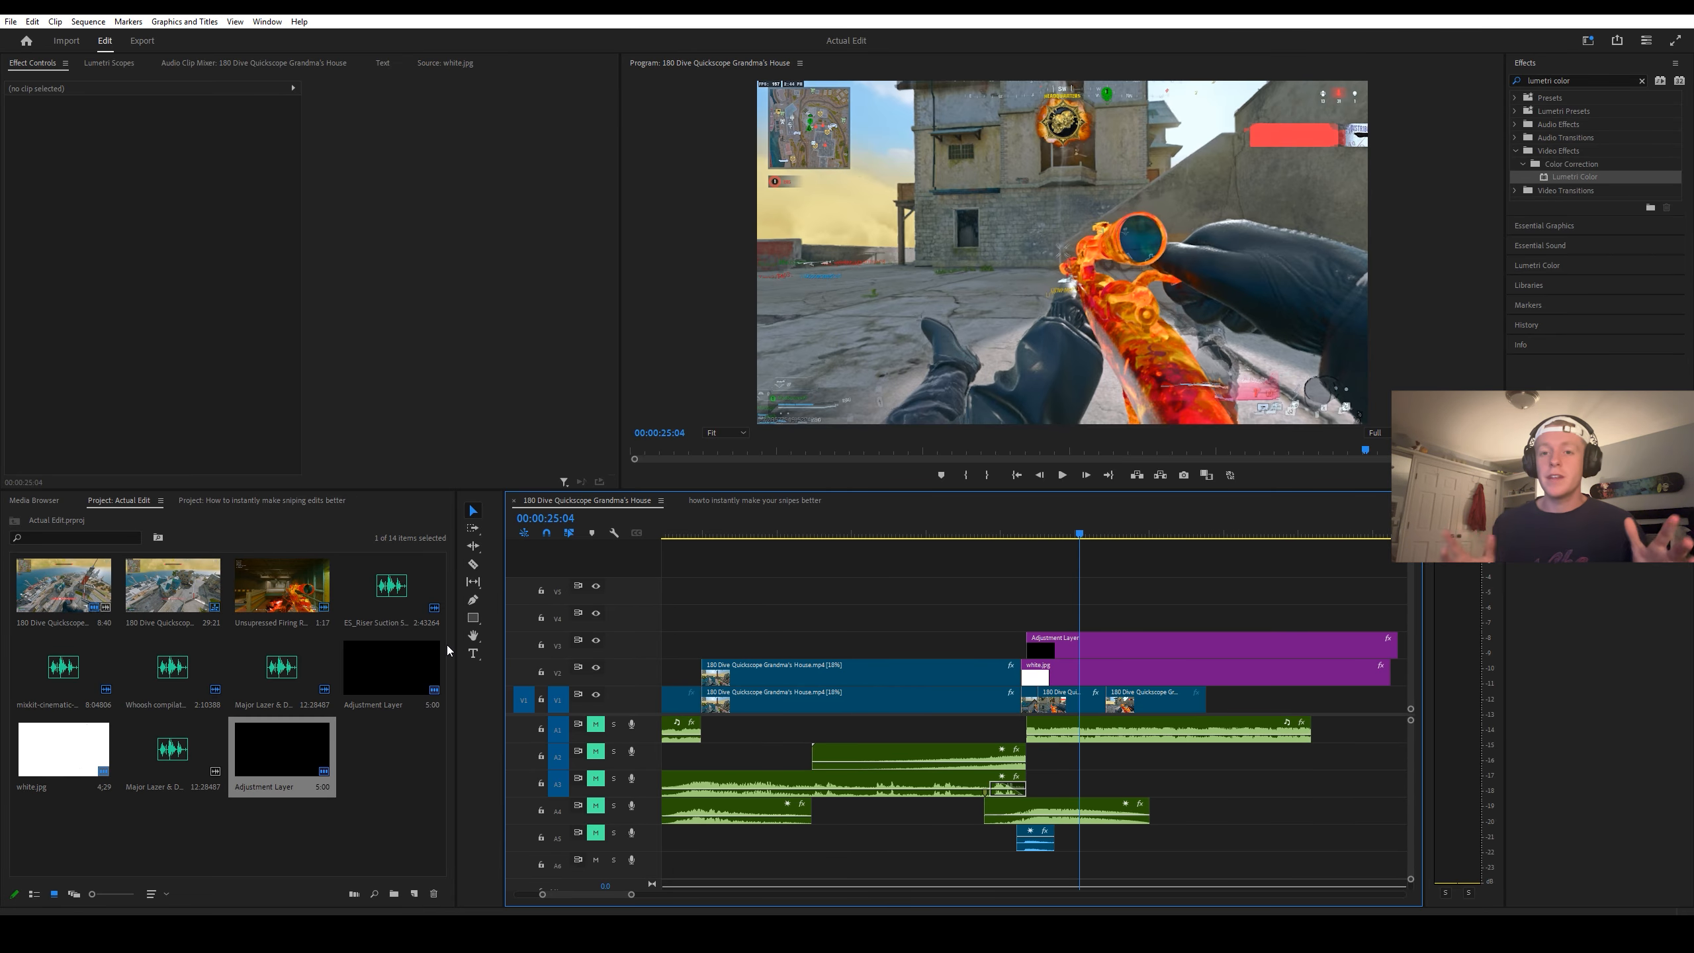
Step: Place another adjustment layer on V4 starting slightly before the flash, and apply the Transform effect to it with the playhead at 00:00:24:21
left_click_drag(256, 755, 993, 626)
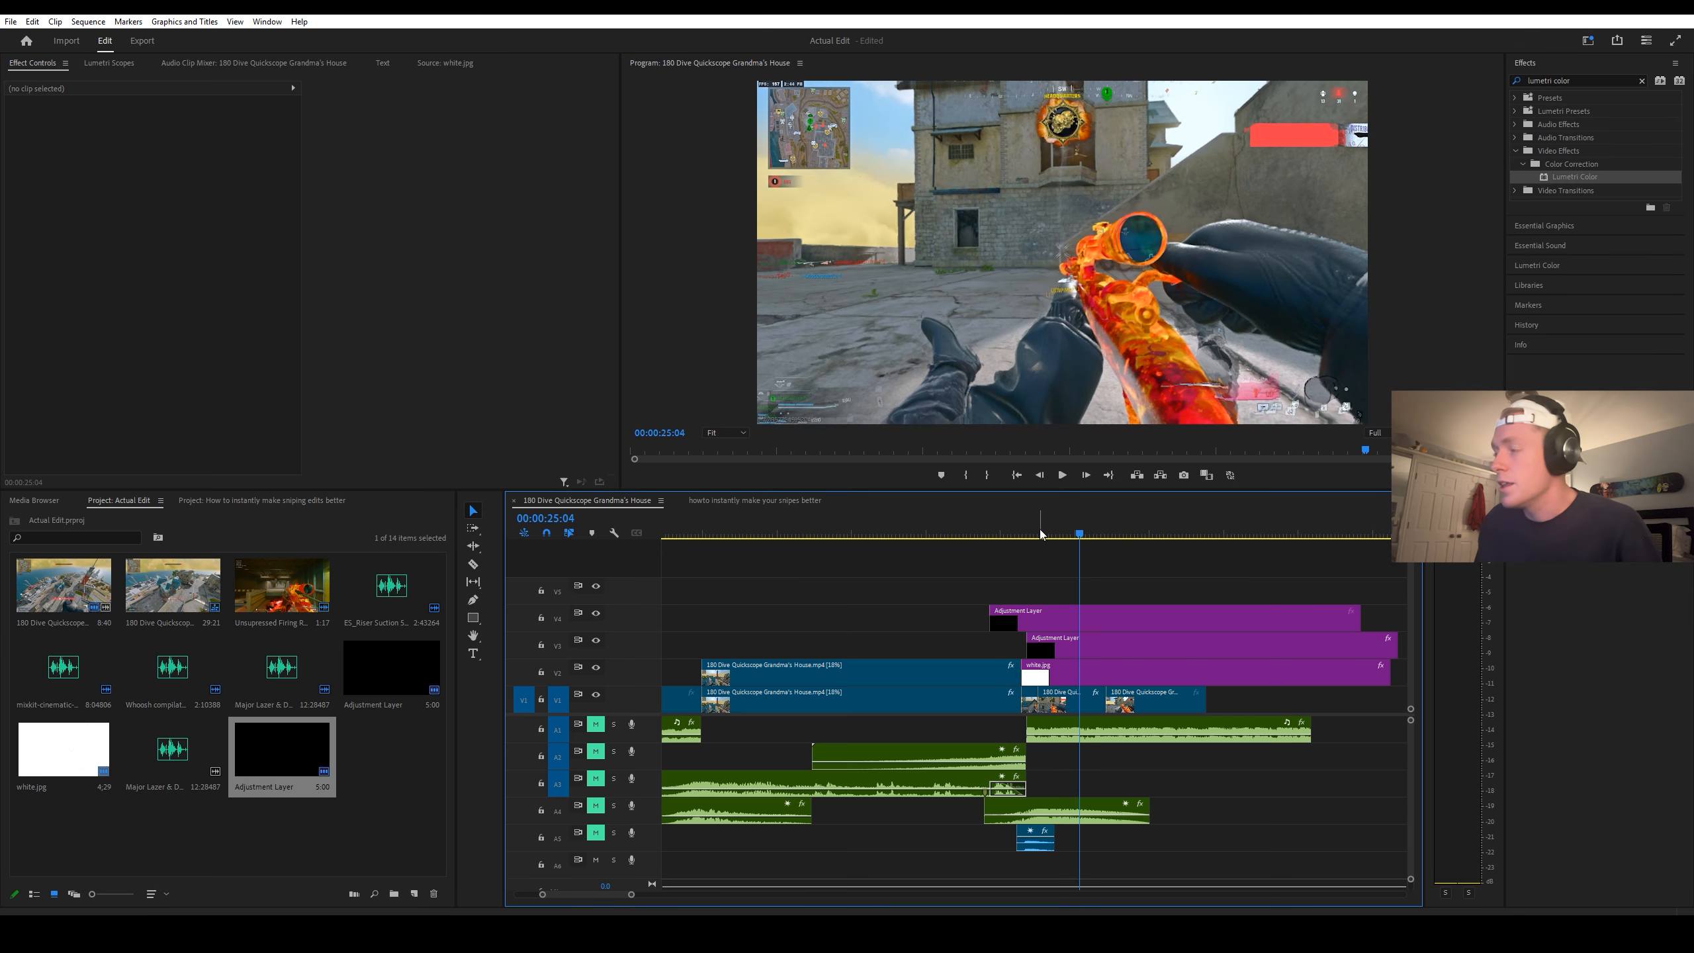
left_click_drag(1040, 534, 1027, 535)
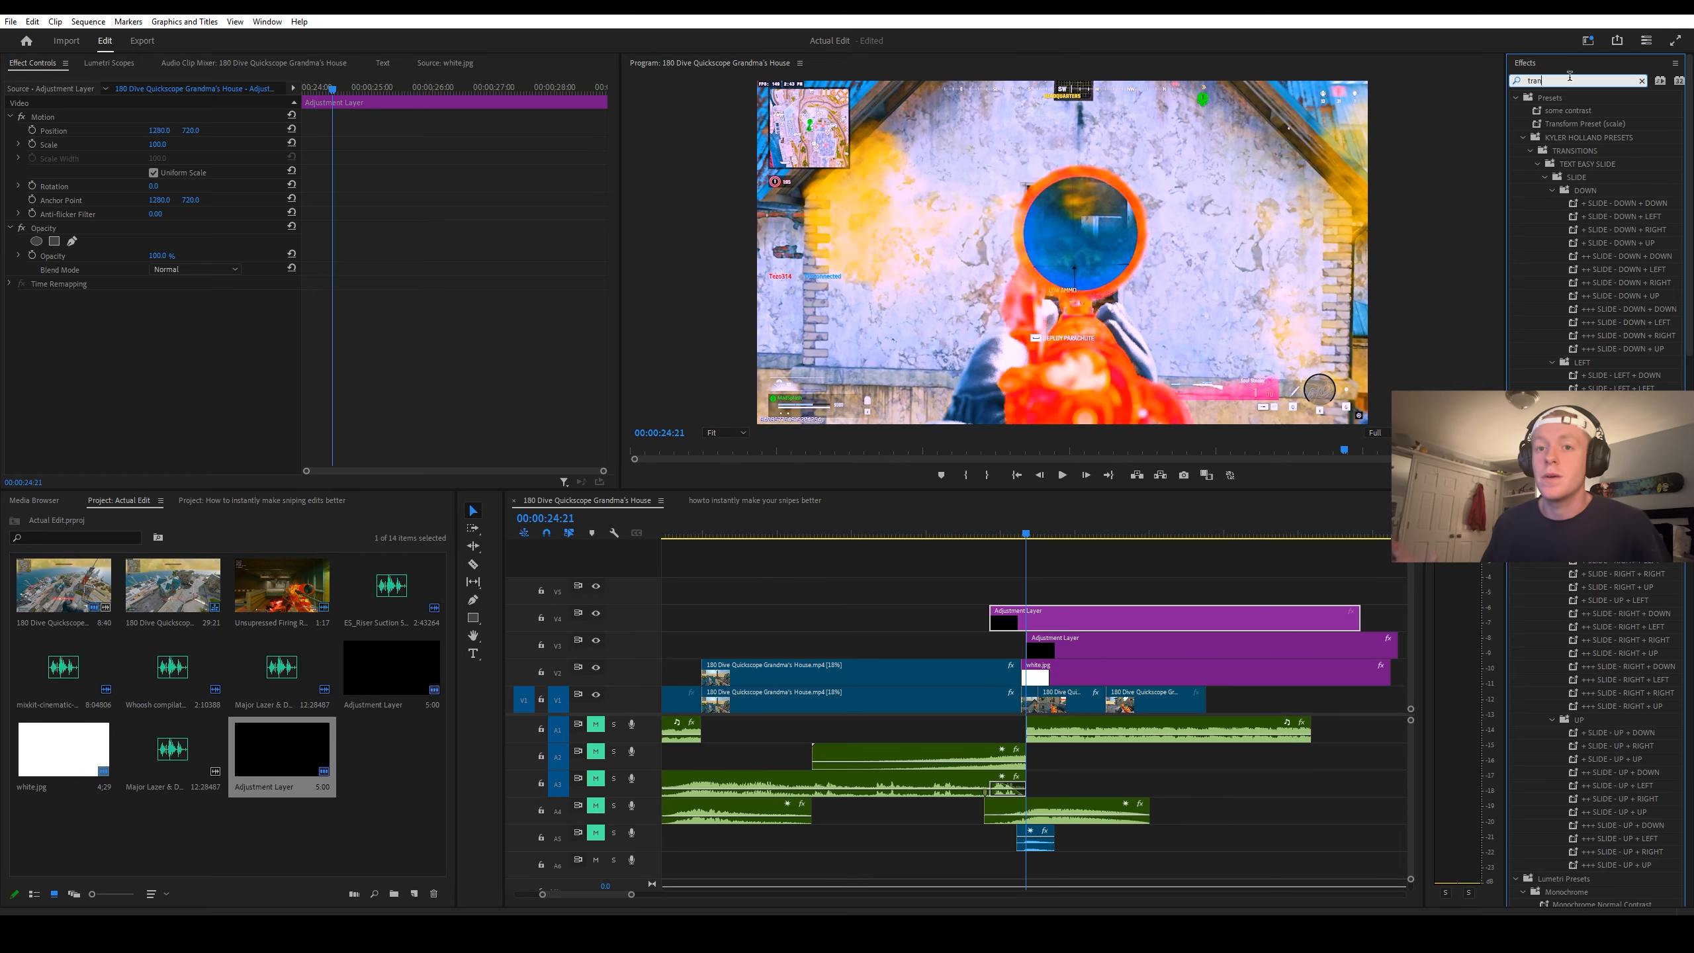
type("for")
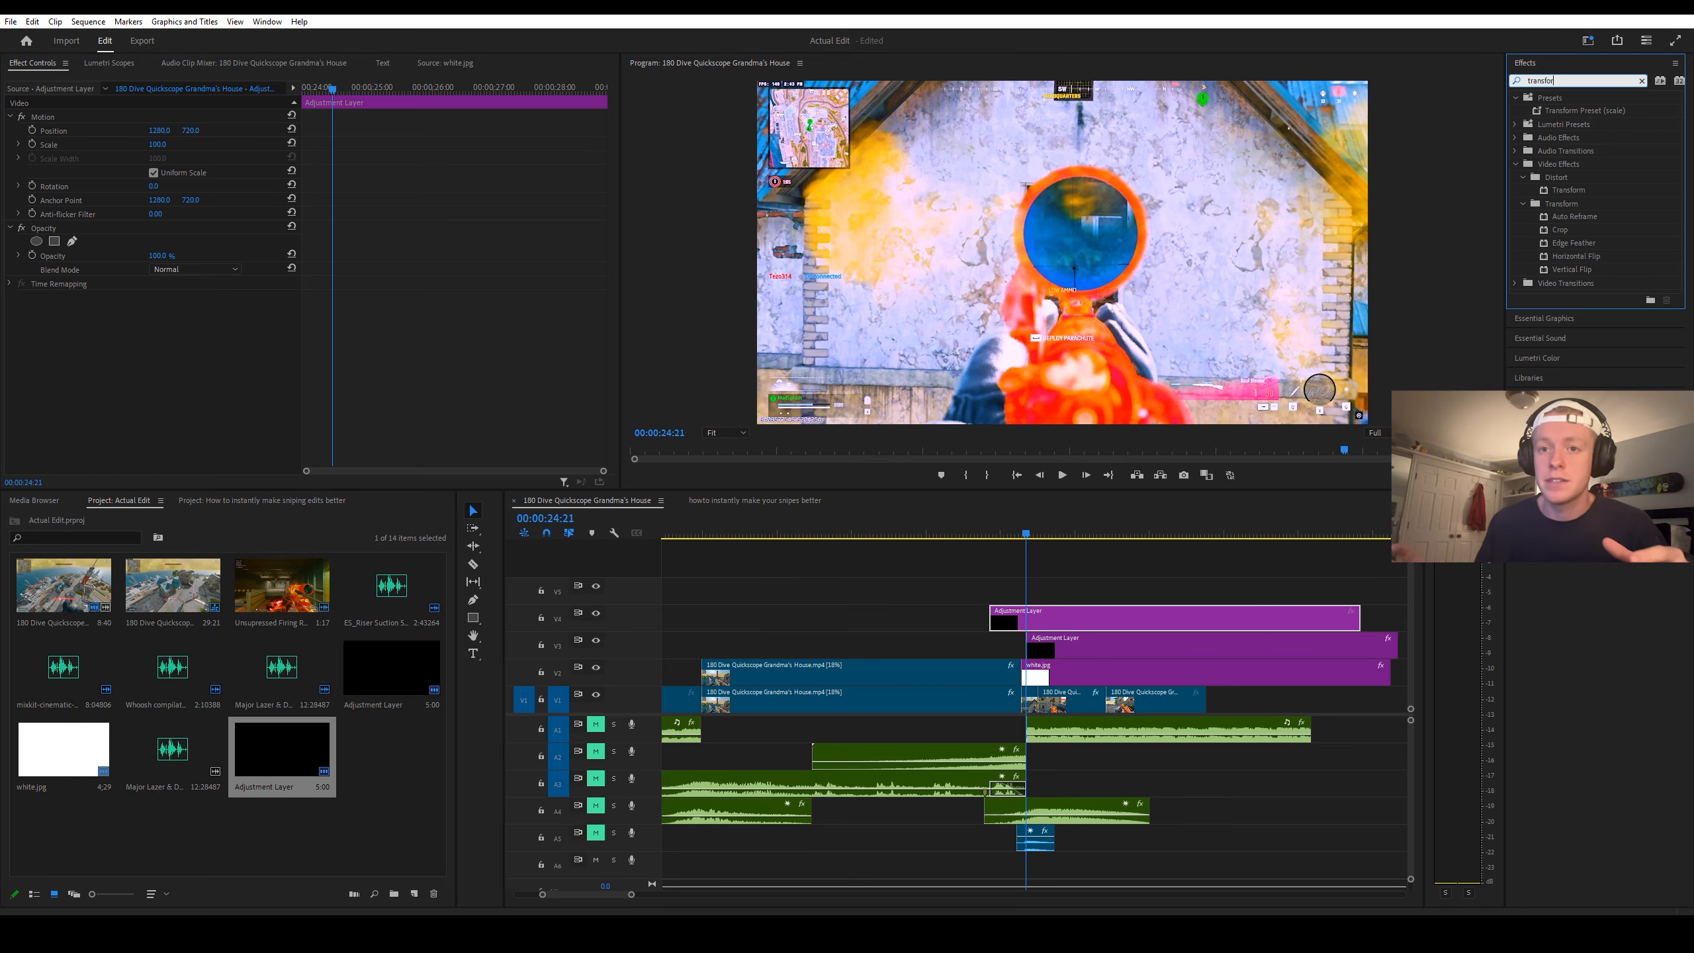
type("m")
left_click_drag(1568, 189, 1030, 617)
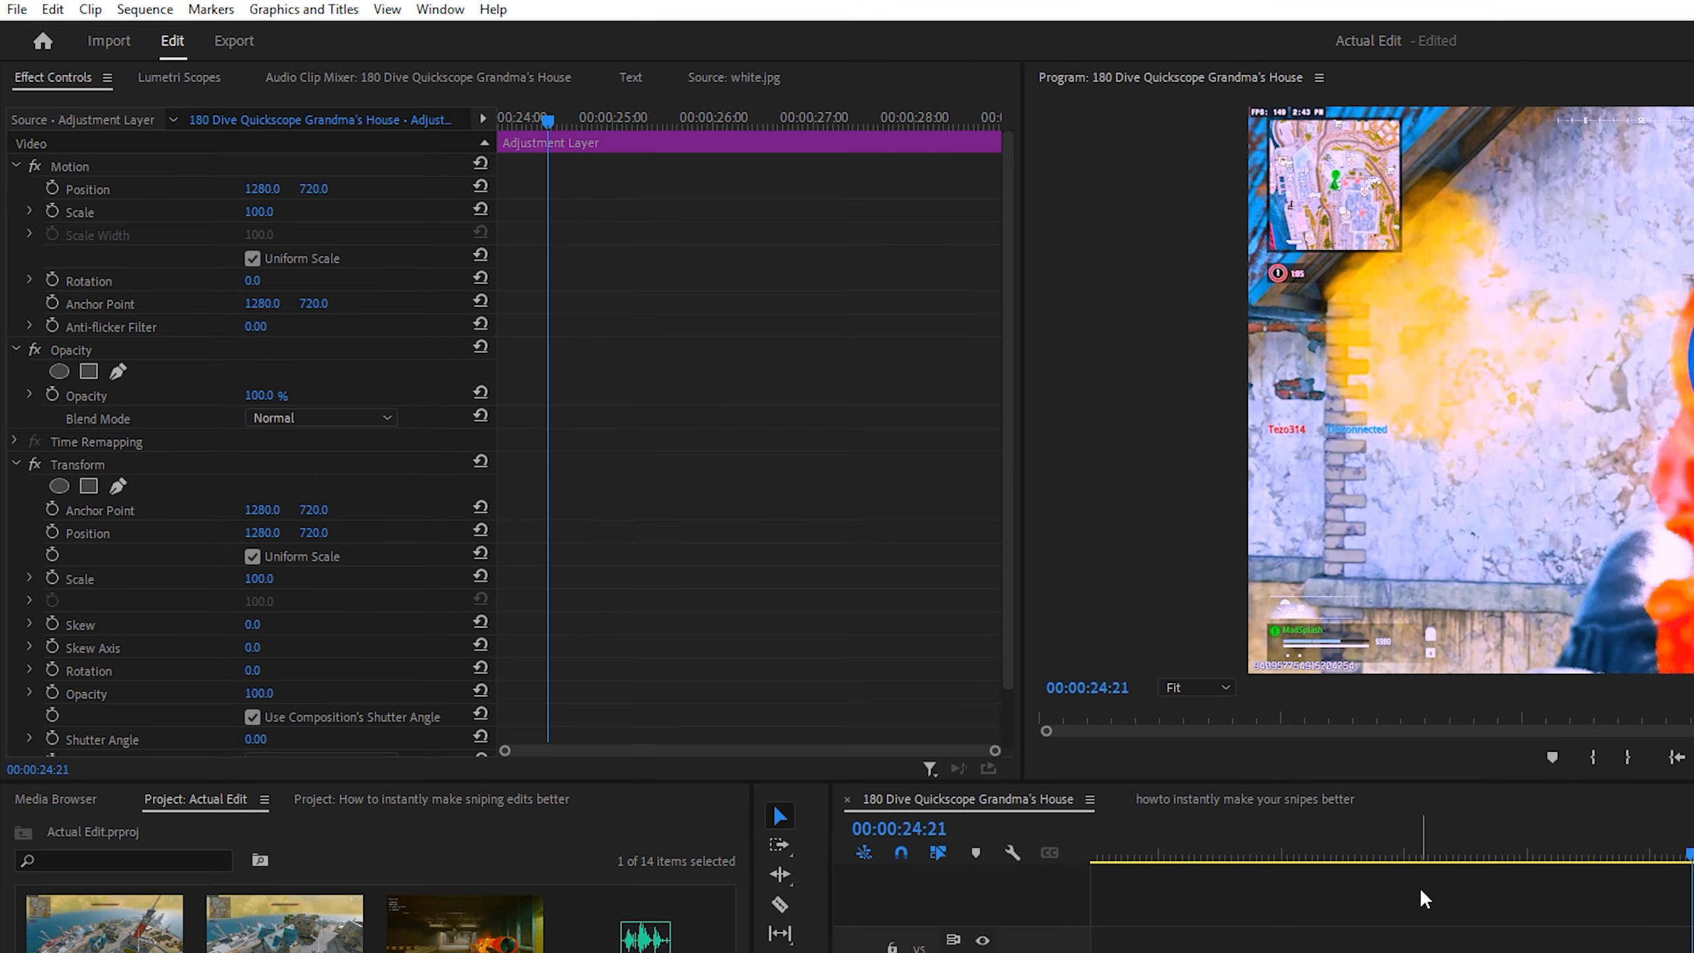
Step: Keyframe Transform's Scale at 130 at 00:00:24:21 and at 100 ten frames on, at 00:00:24:31
scroll(791, 586, "down", 2)
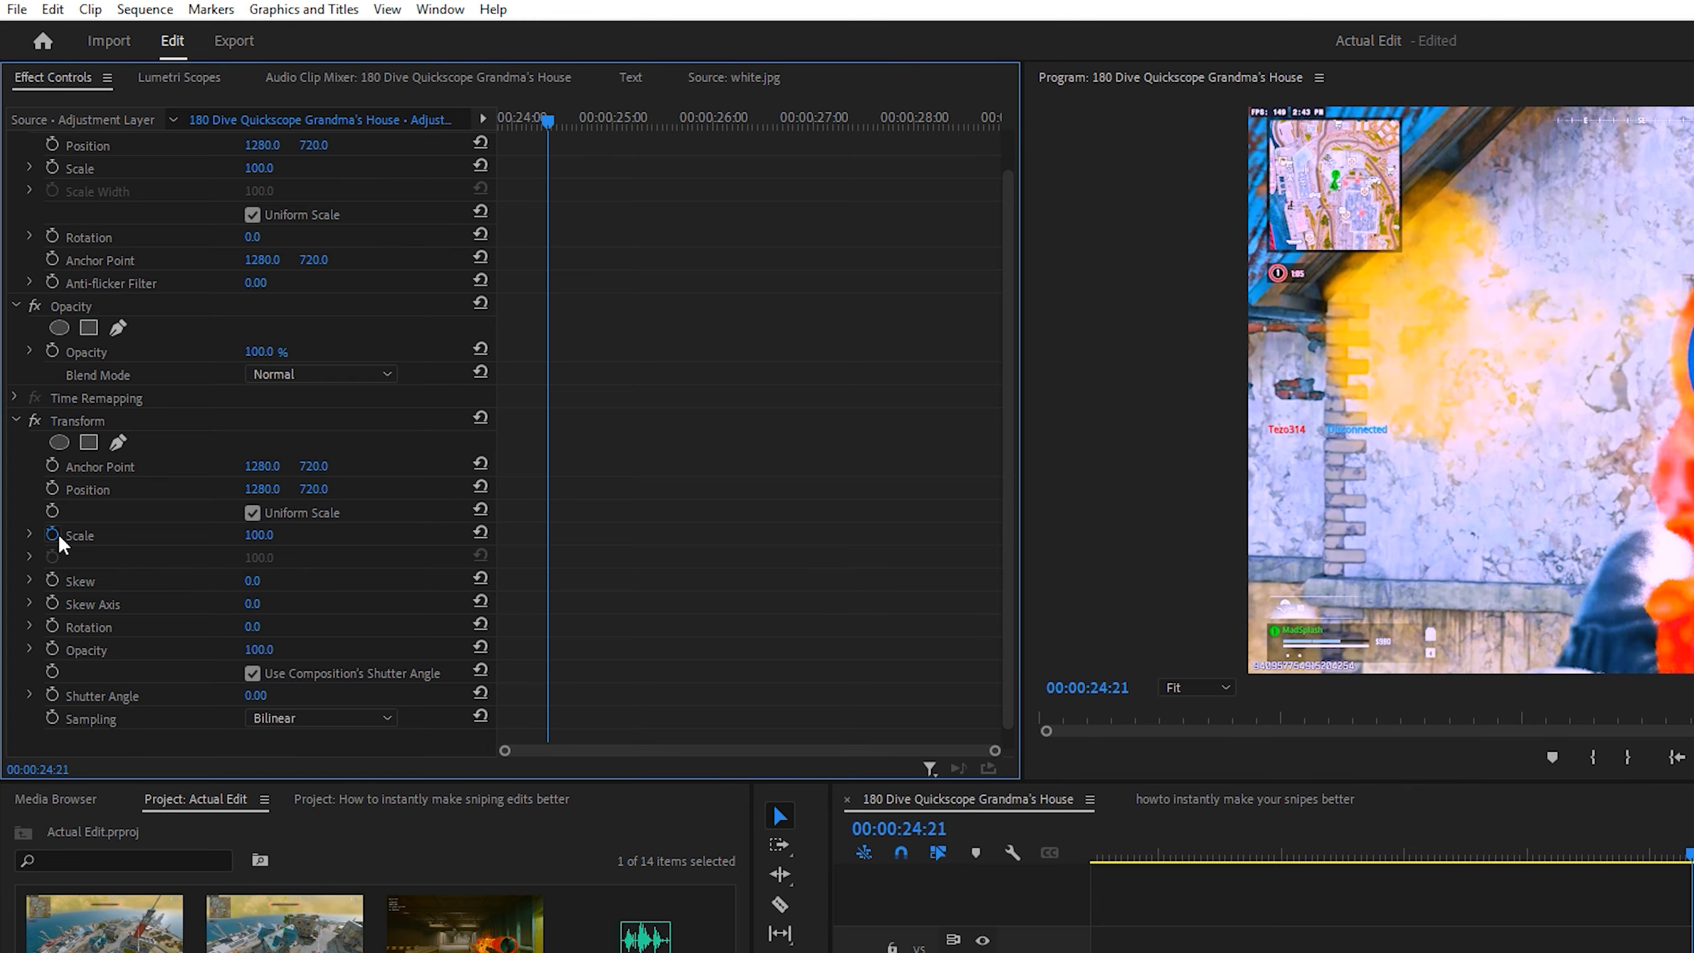
left_click(53, 535)
left_click(260, 535)
type("130")
key("Return")
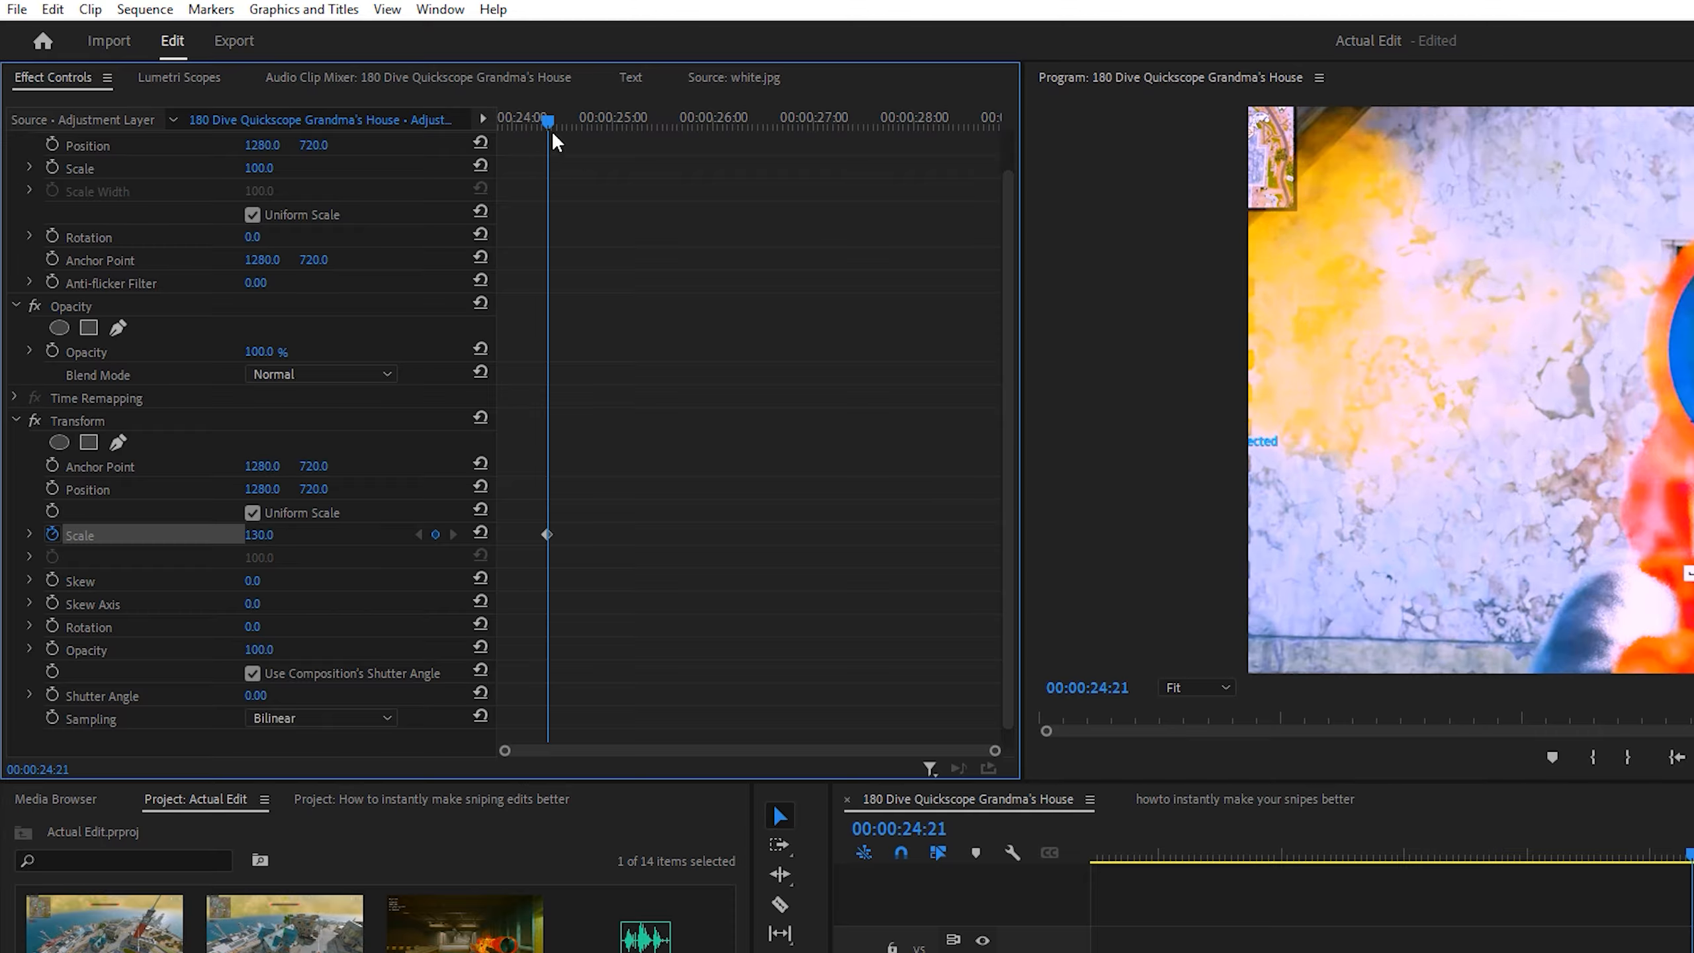
key("shift+Right")
key("shift+Right")
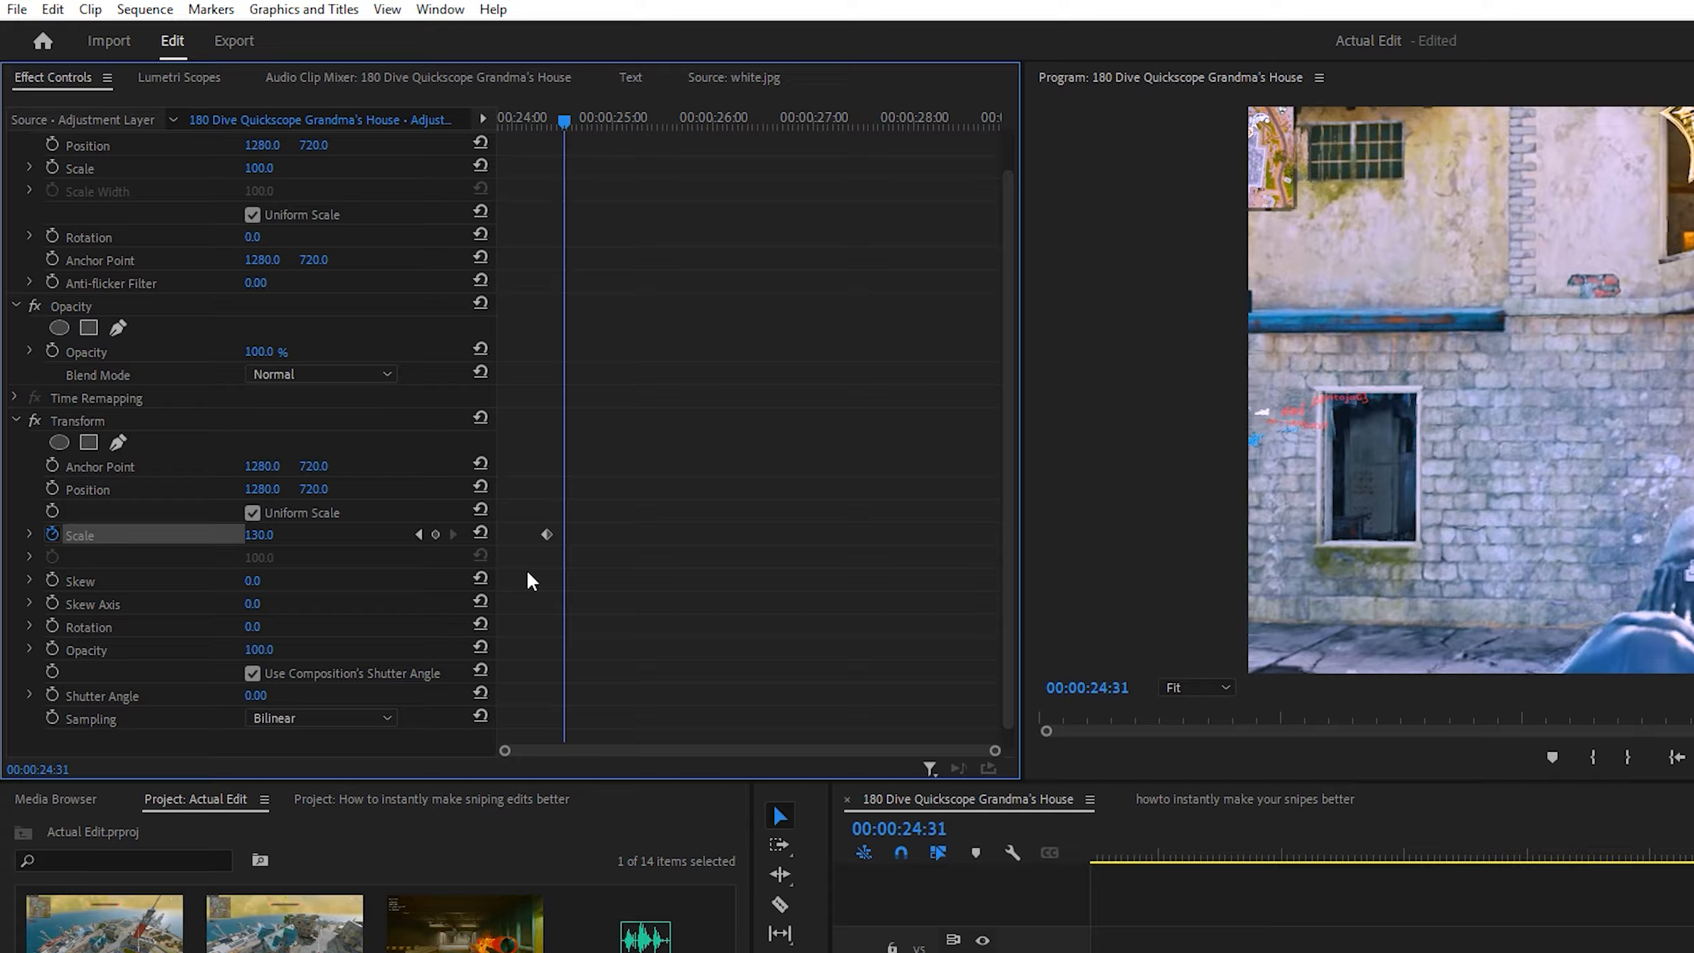
Step: Add a Transform Scale keyframe of 100 at 00:00:23:56, before the zoom peak
key("shift+Left")
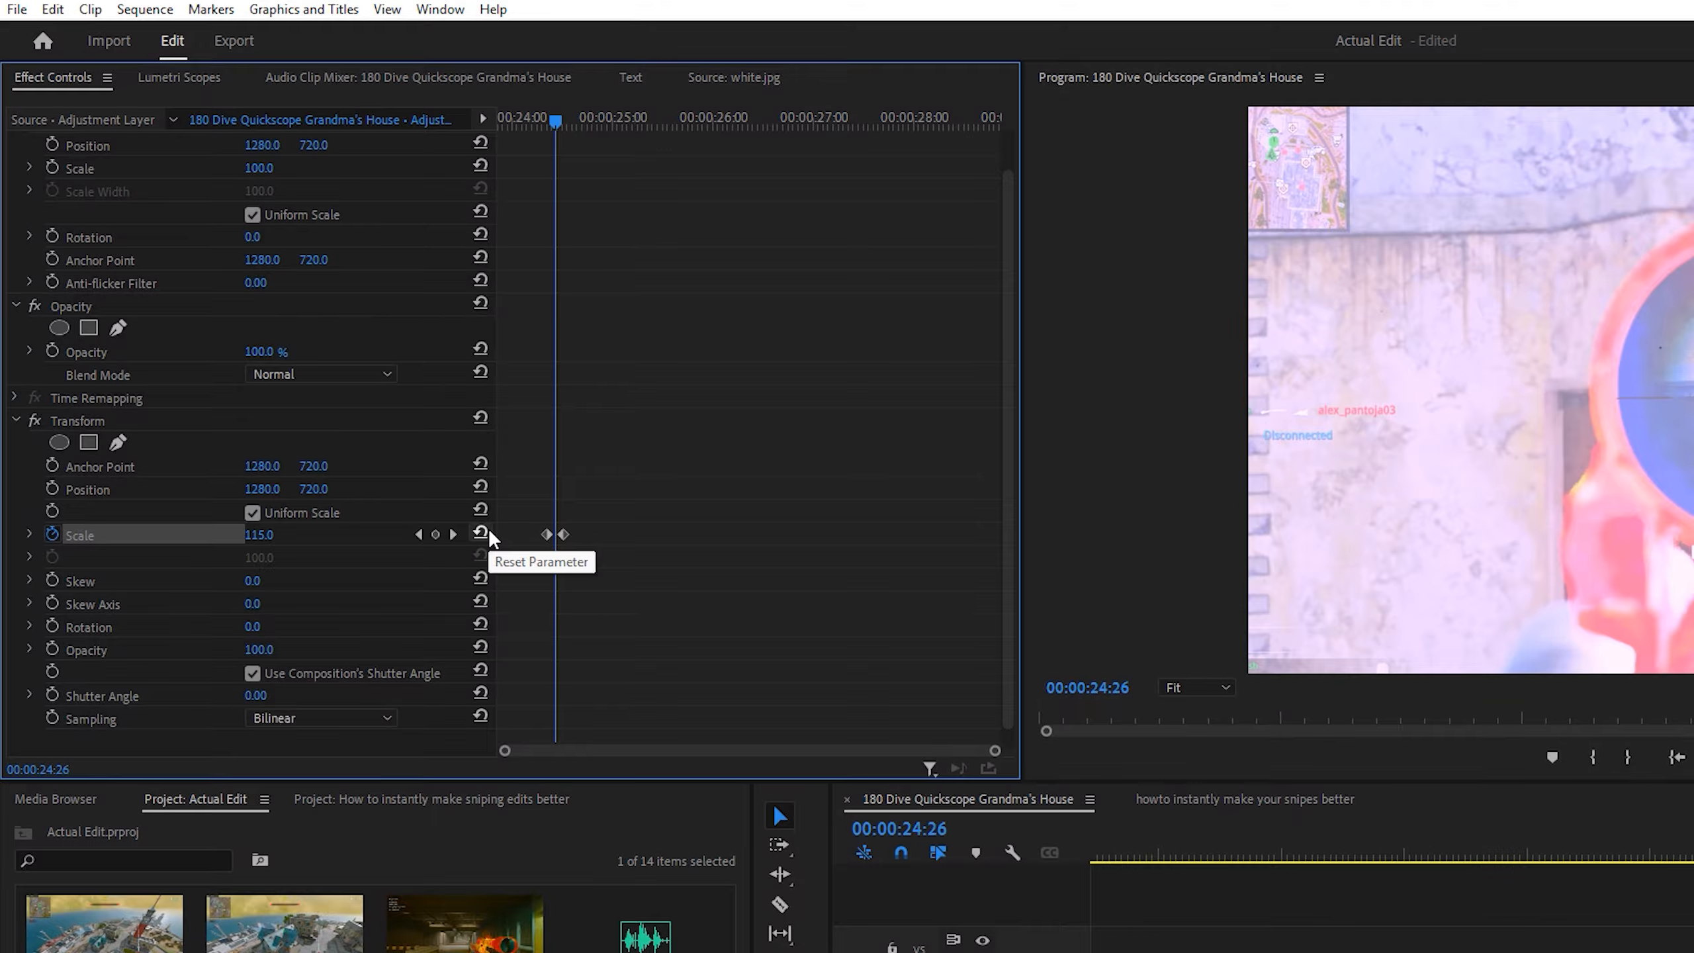
key("shift+Left")
key("shift+Left")
key("shift+Left")
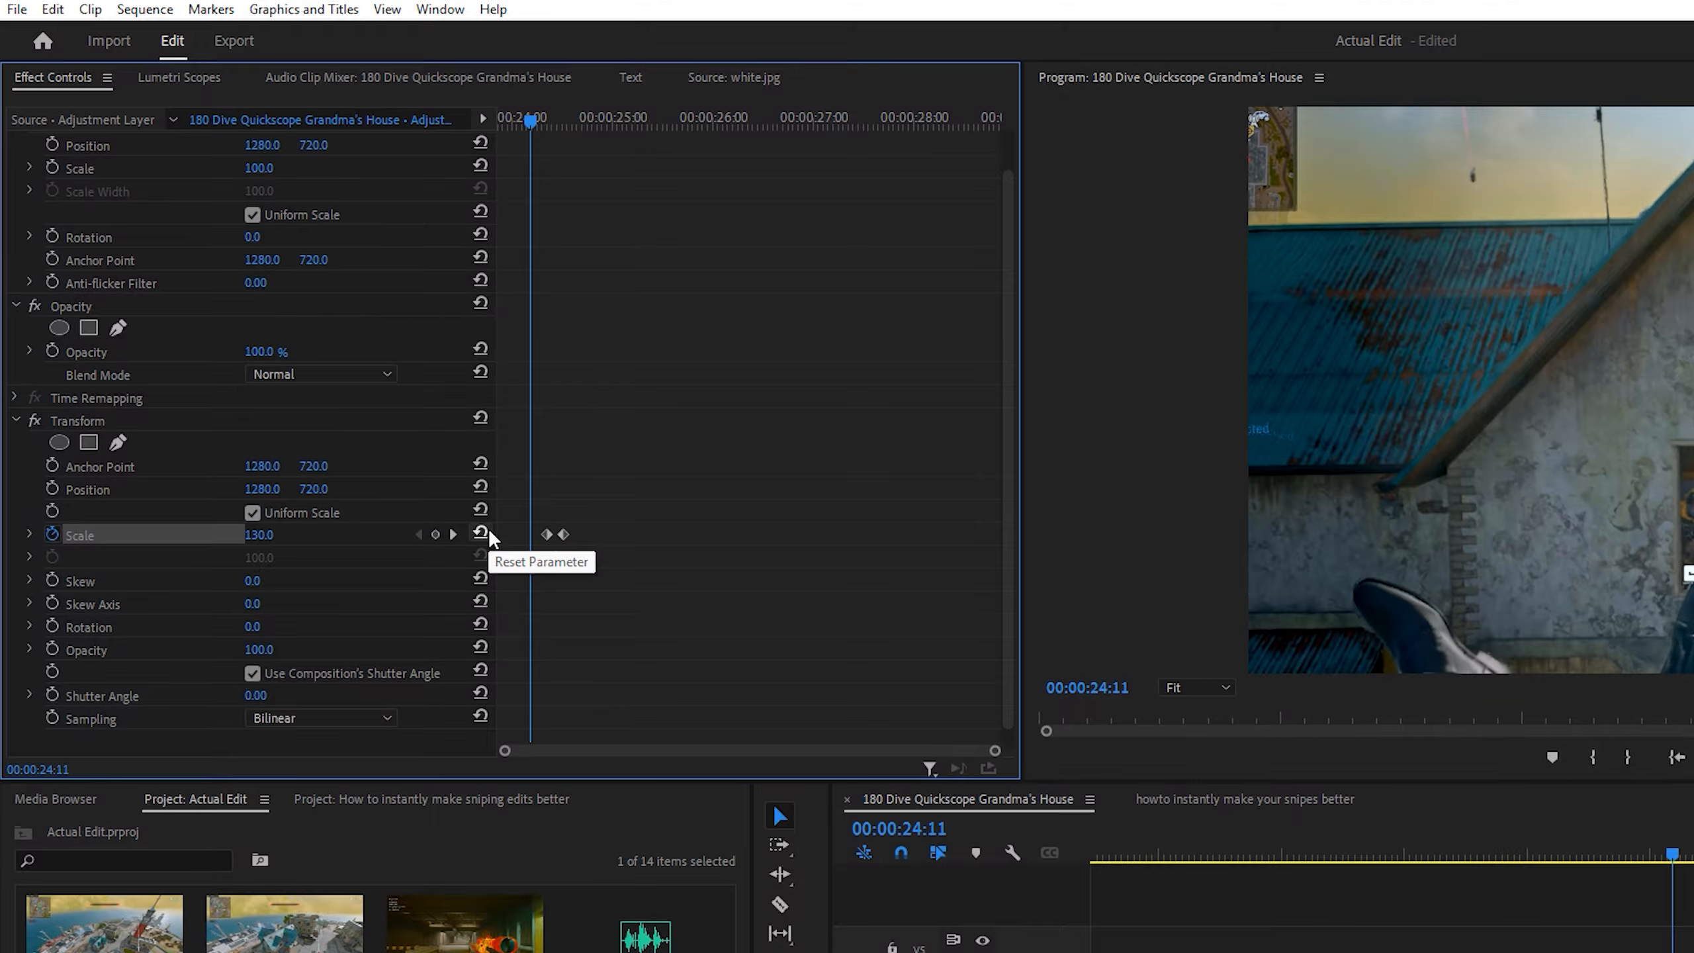
key("shift+Left")
key("shift+Left")
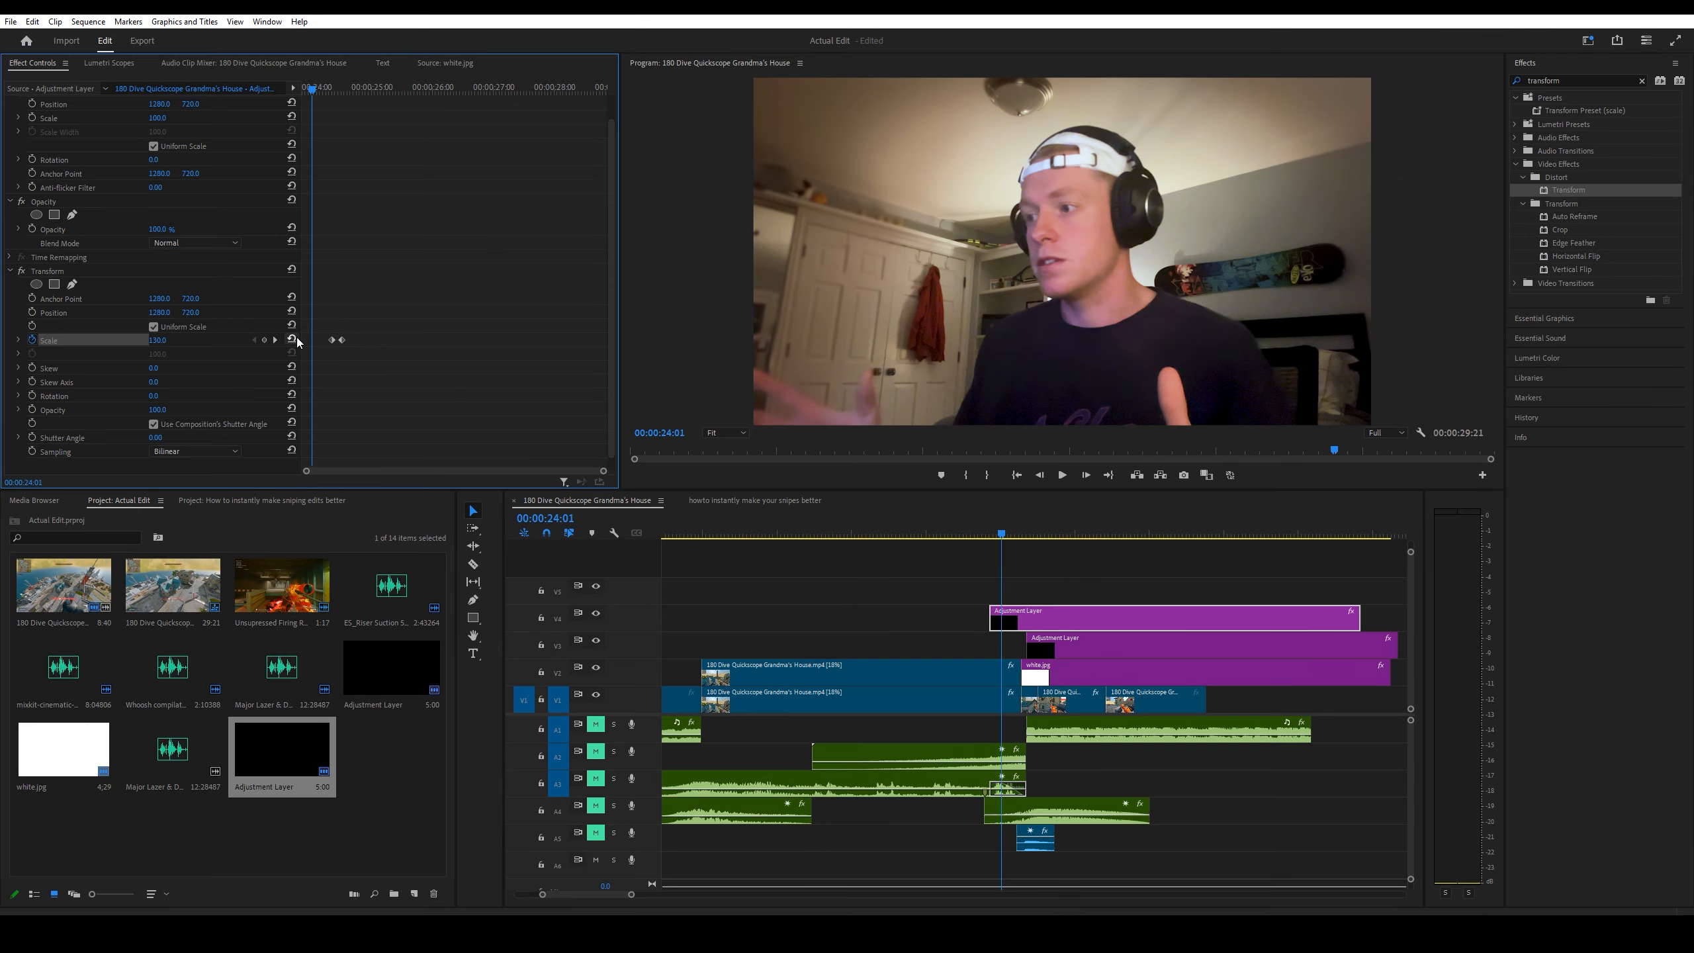
key("shift+Left")
left_click(291, 339)
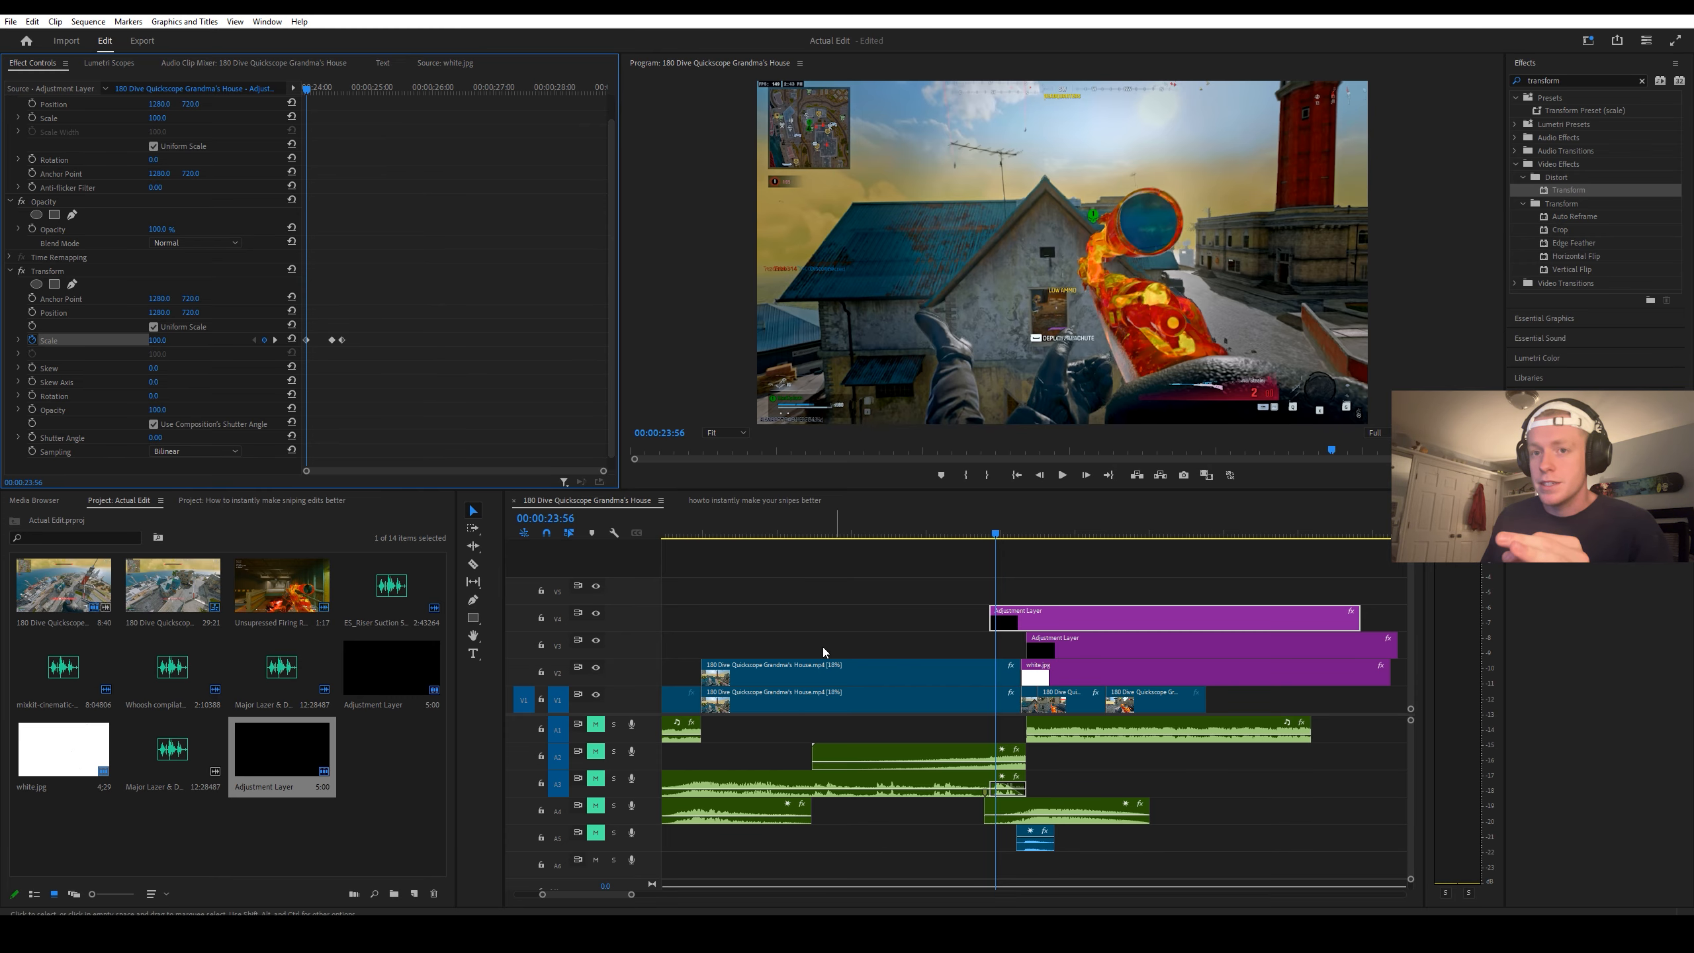
Step: Place an adjustment layer on V5 over the slow-motion clip, ending at the flash, and apply the Crop effect to it
left_click_drag(285, 756, 707, 605)
left_click(1562, 80)
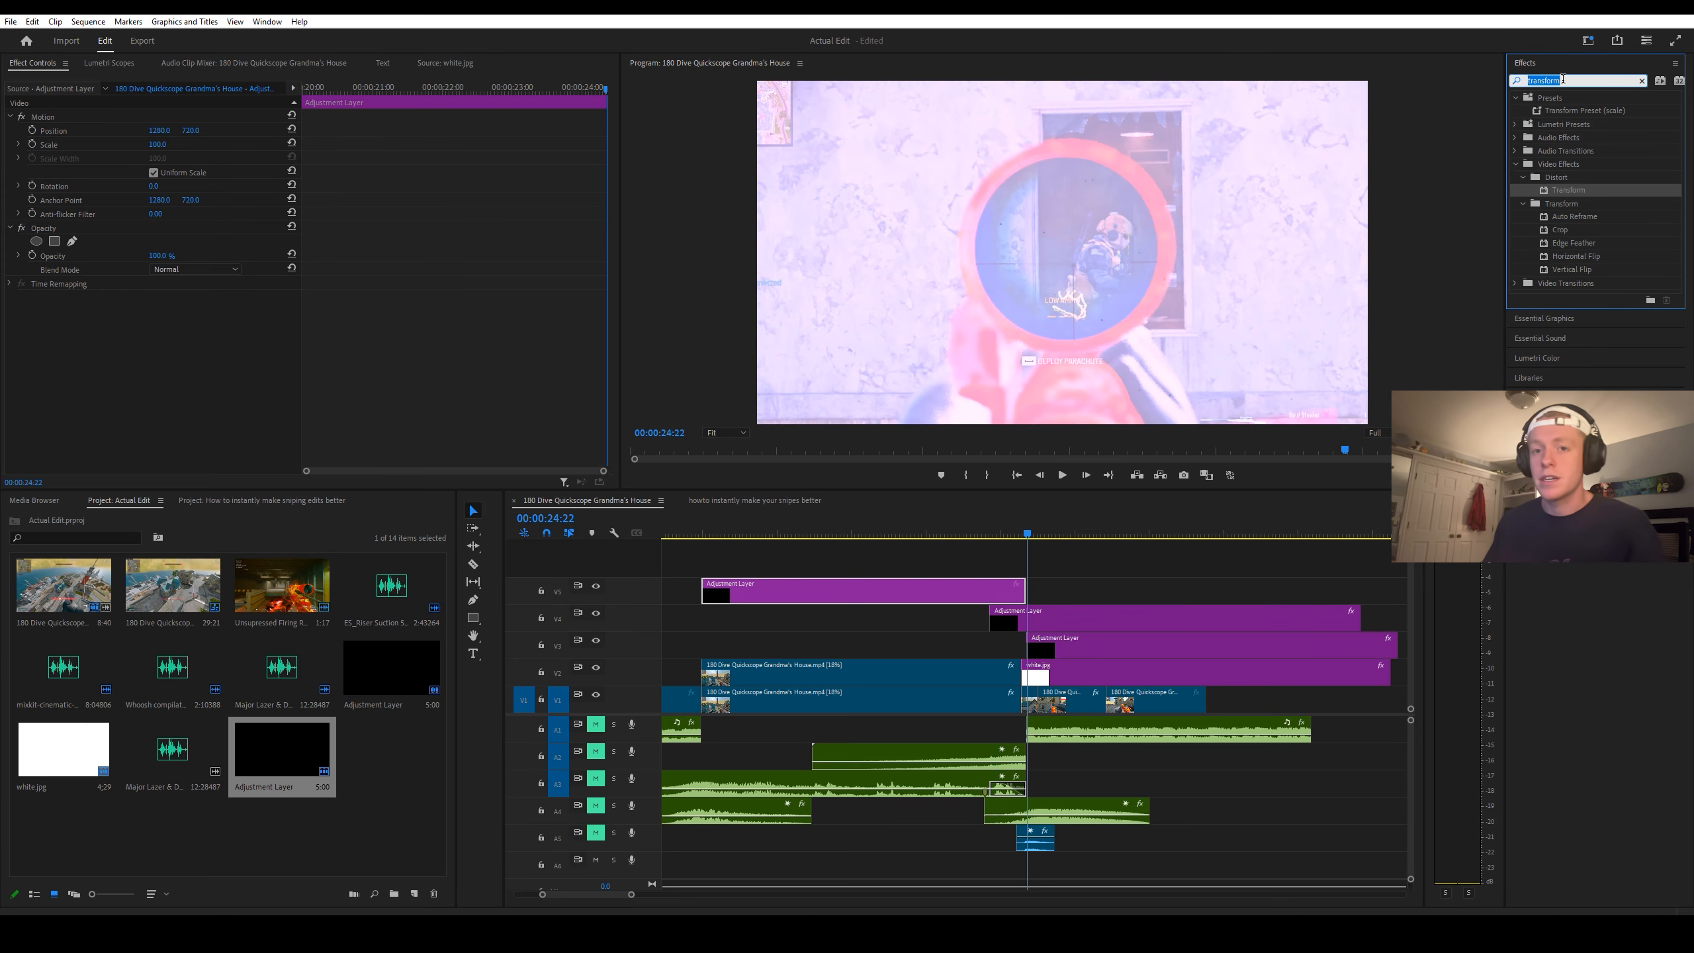
type("crop")
left_click_drag(1558, 176, 932, 589)
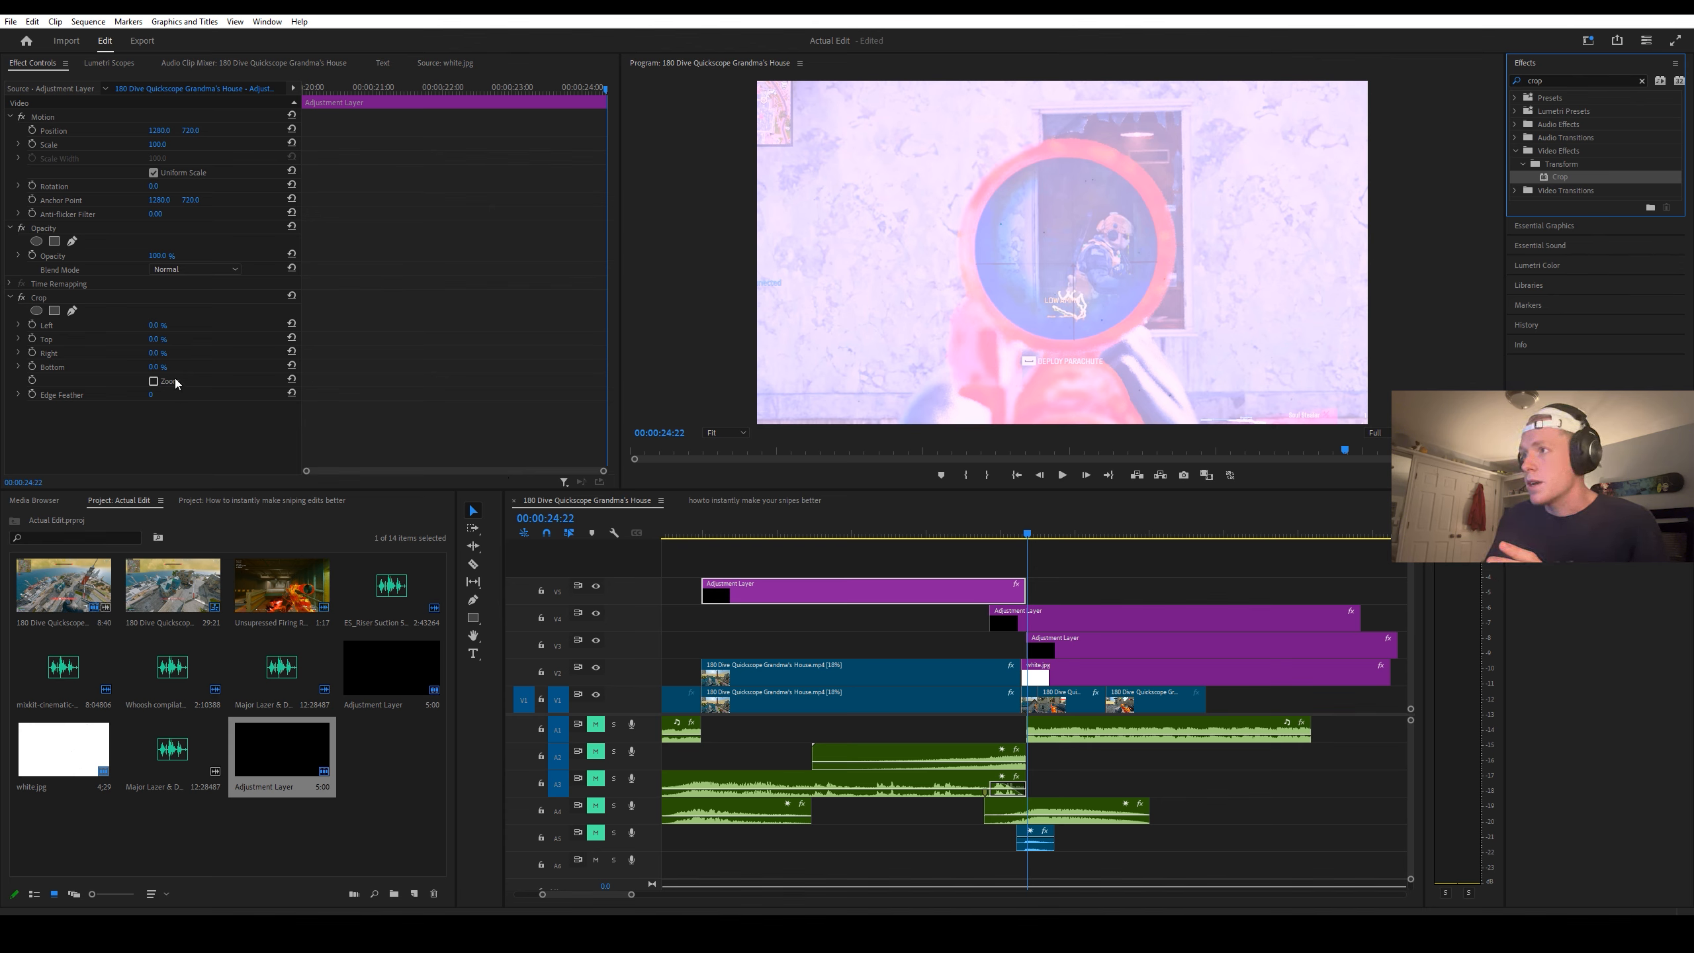
Step: Keyframe Crop's Top and Bottom from 0 % at the layer's start to 13 % at 00:00:21:28
left_click(811, 534)
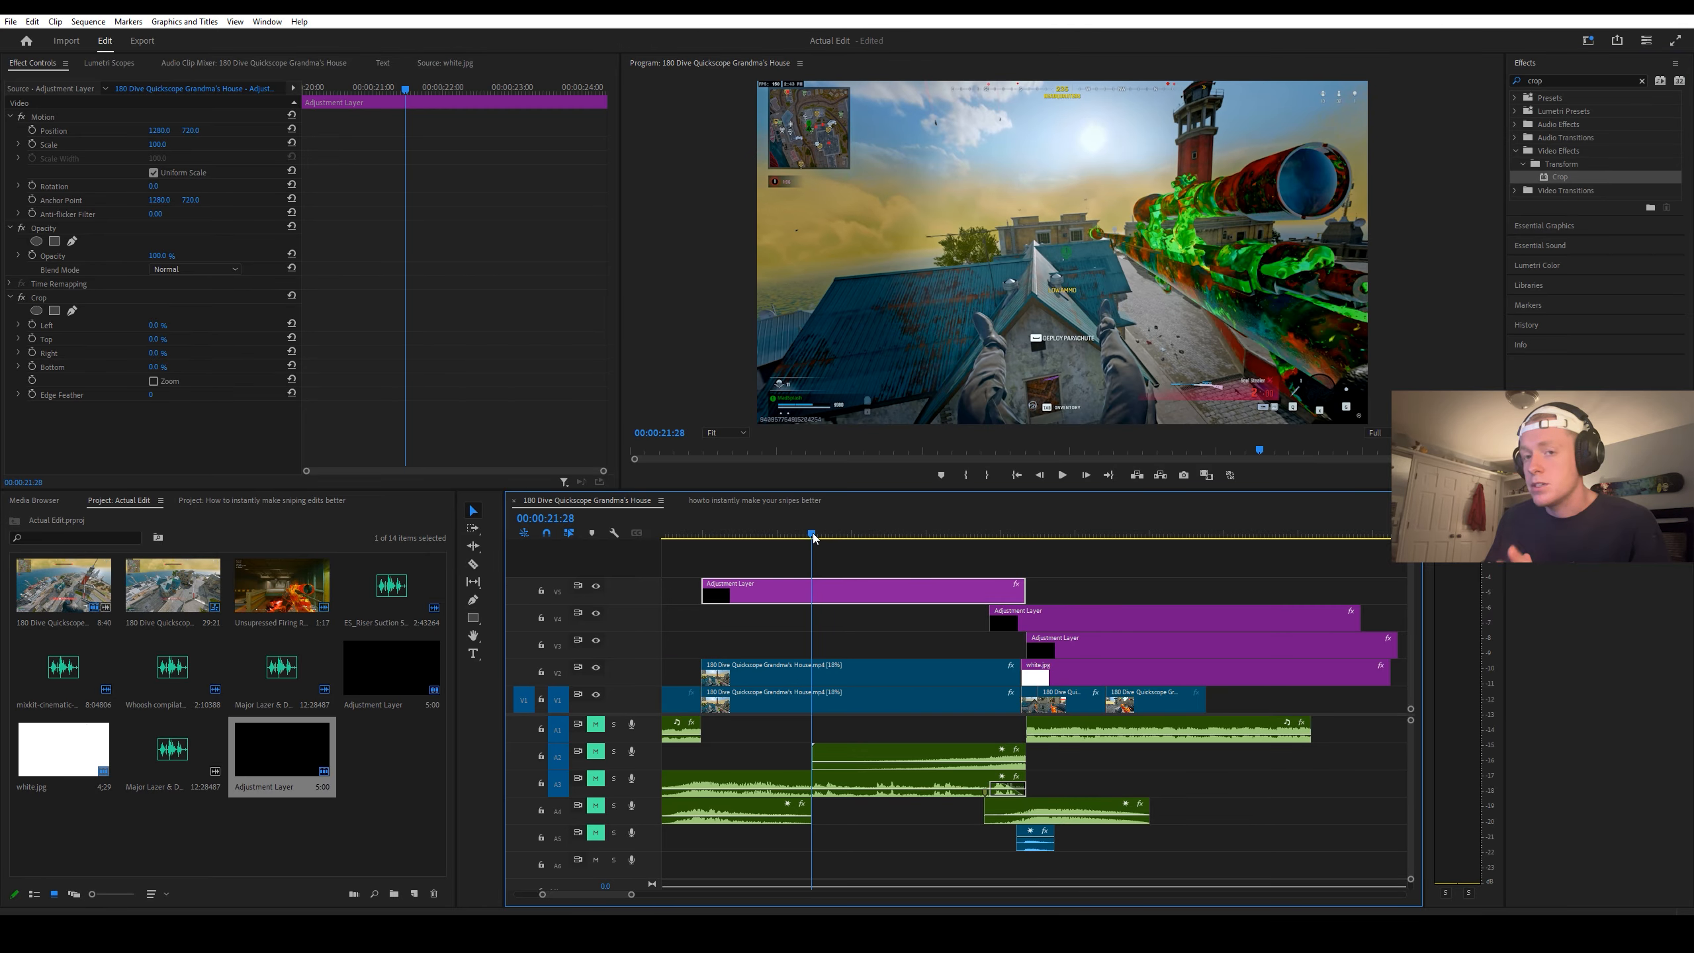
left_click(32, 366)
left_click(32, 338)
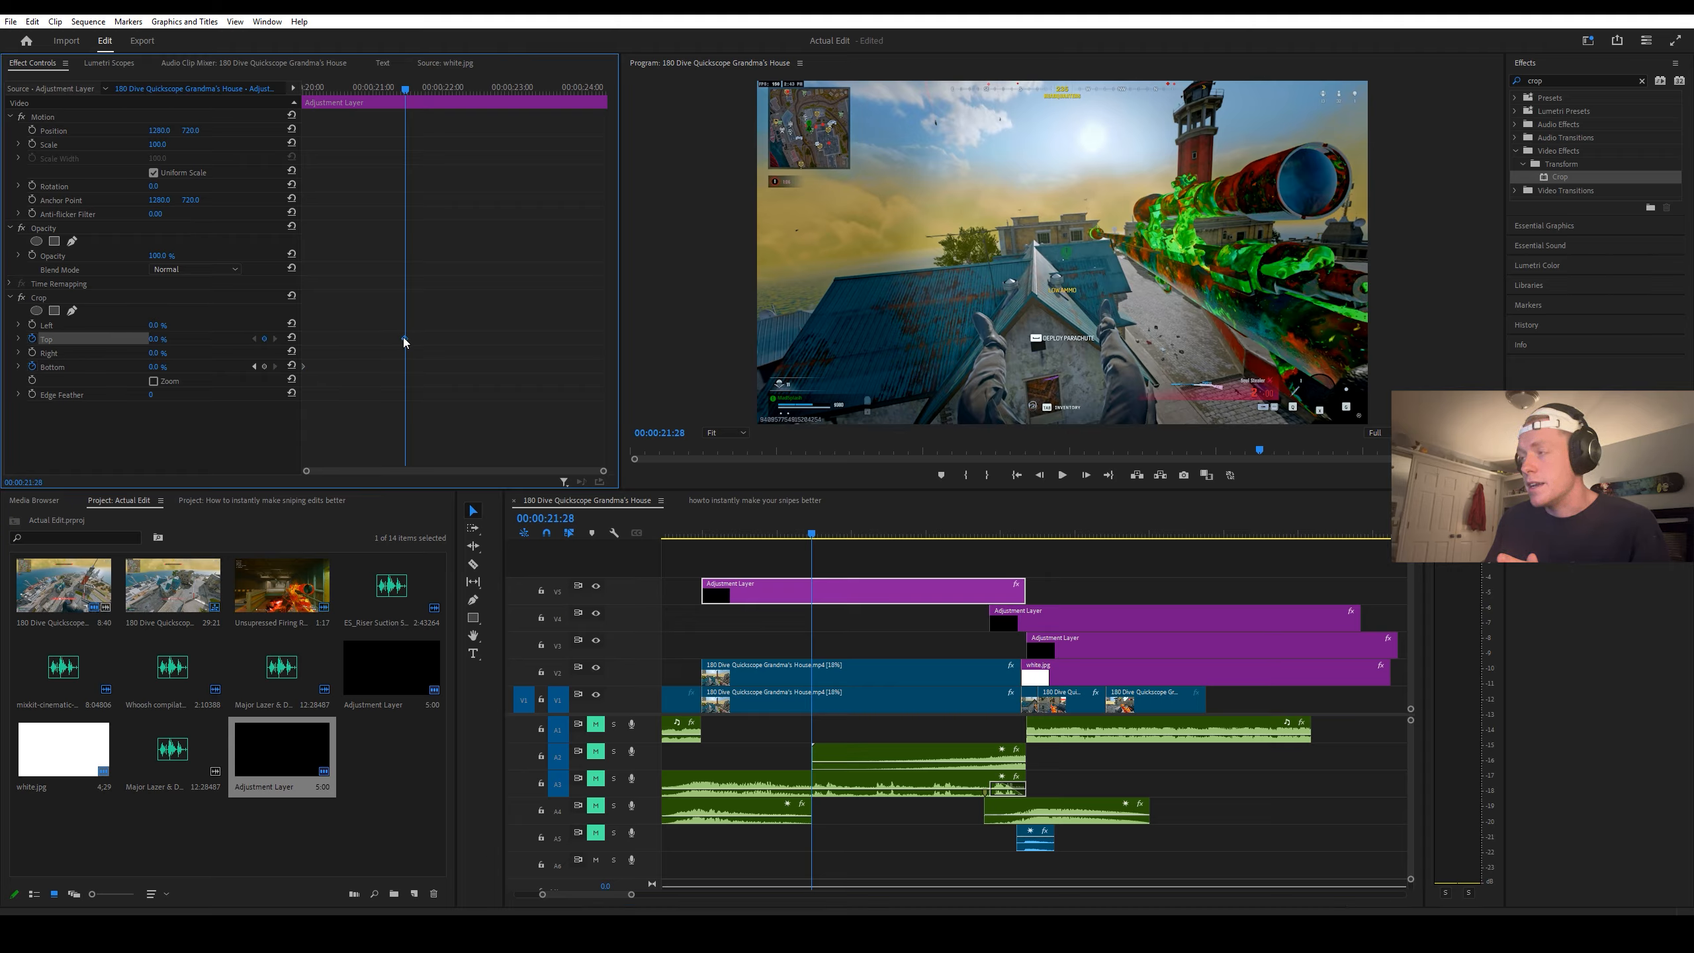
left_click(167, 339)
type("13")
key("Return")
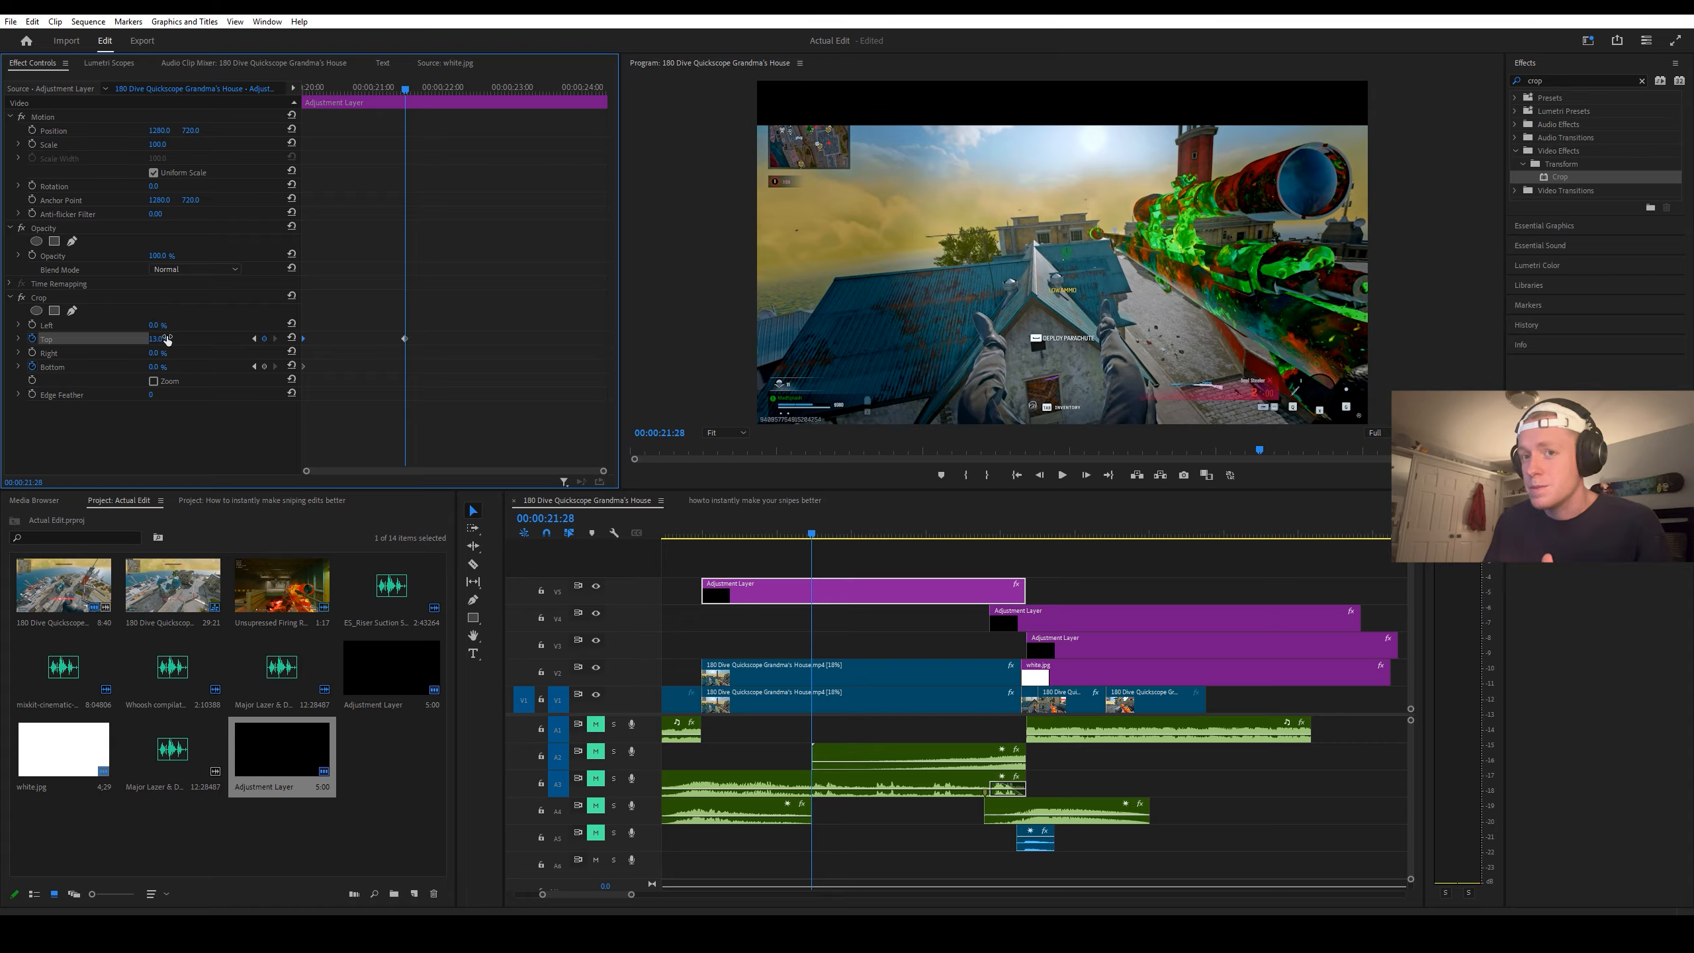
left_click(159, 367)
type("13")
key("Return")
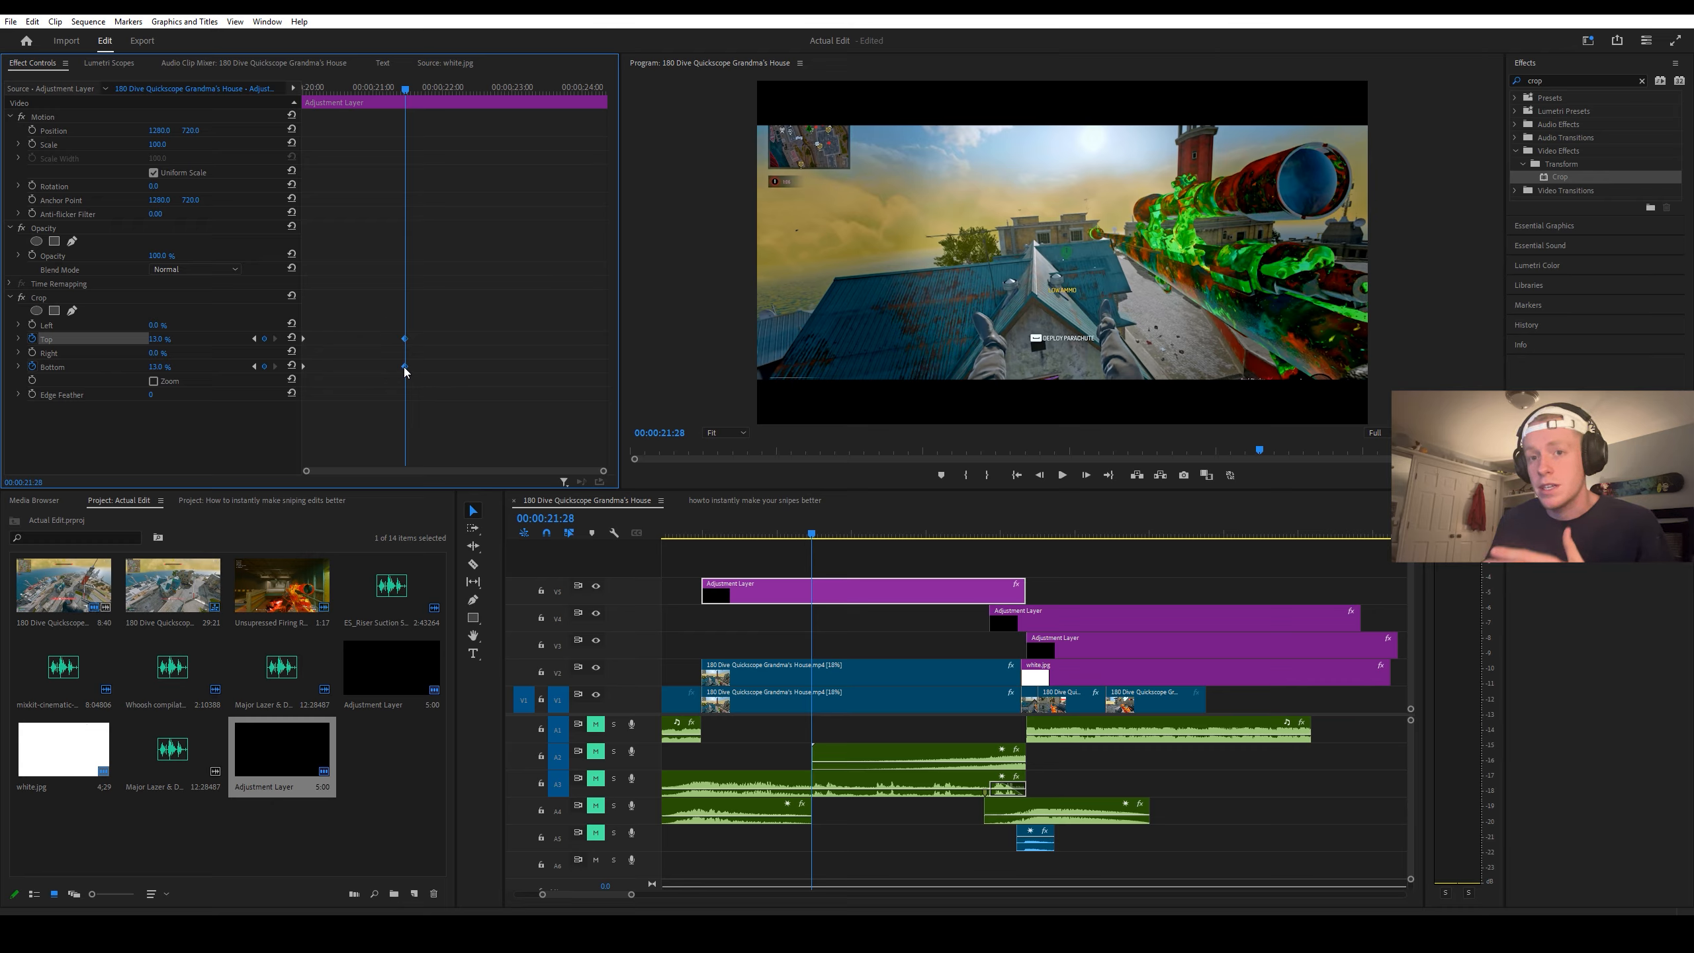
Step: Move the 13 % Top and Bottom crop keyframes to 00:00:24:16
left_click_drag(405, 372, 587, 377)
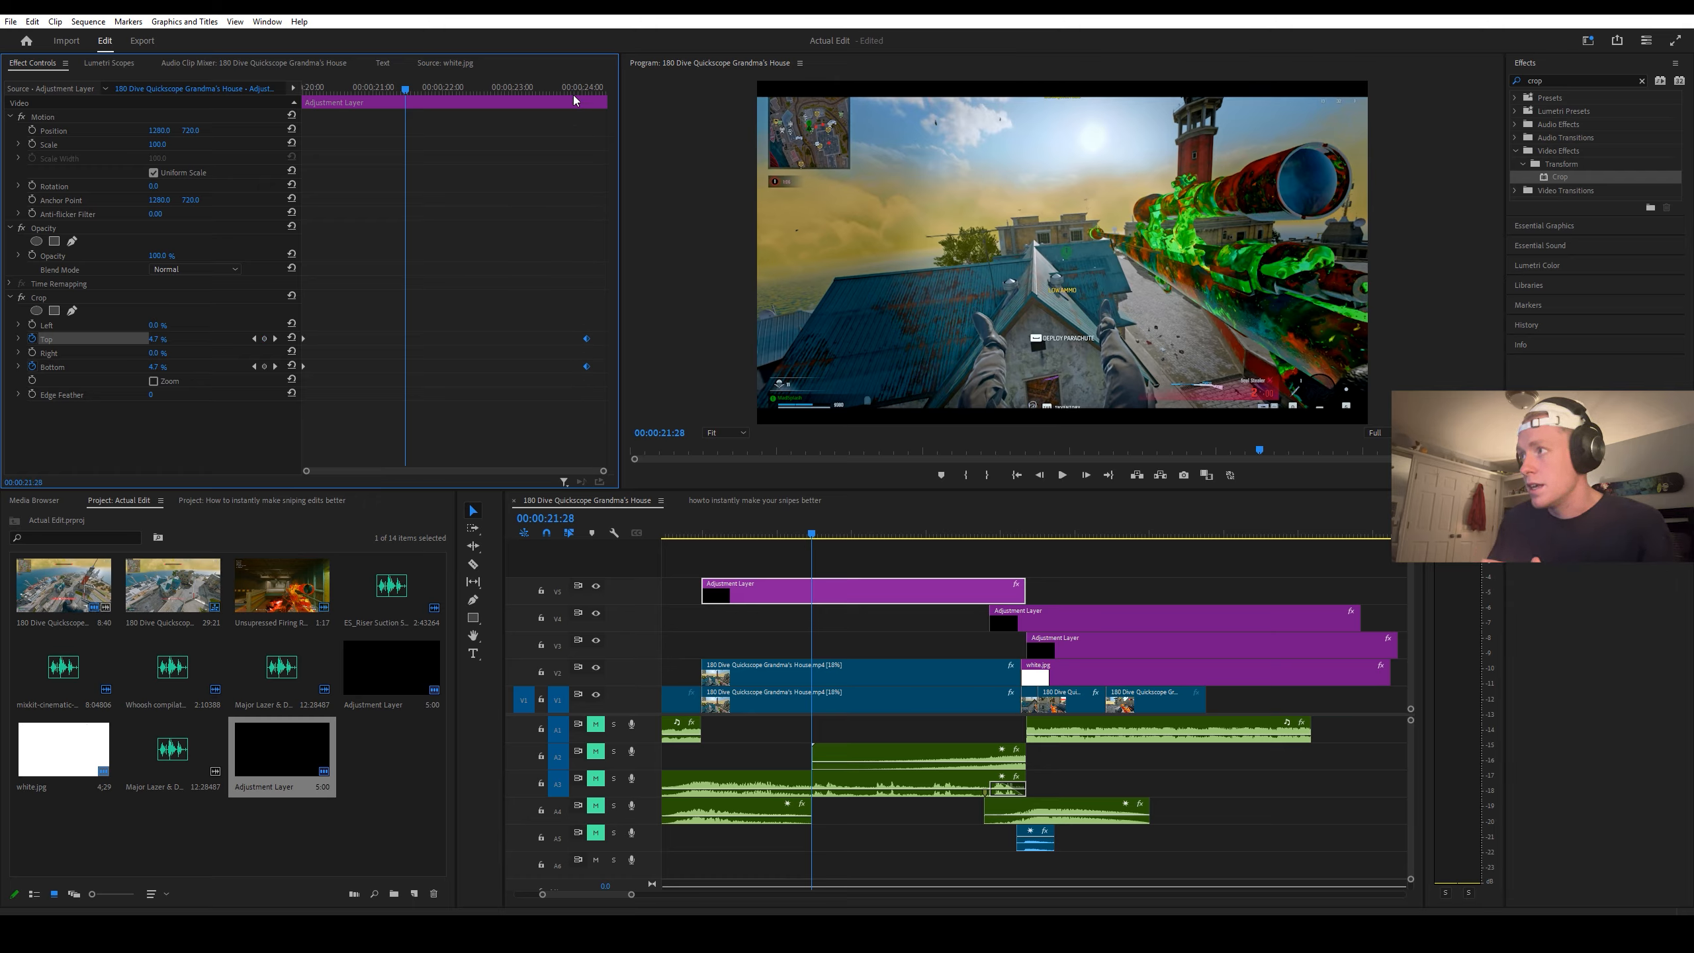
left_click_drag(574, 100, 605, 102)
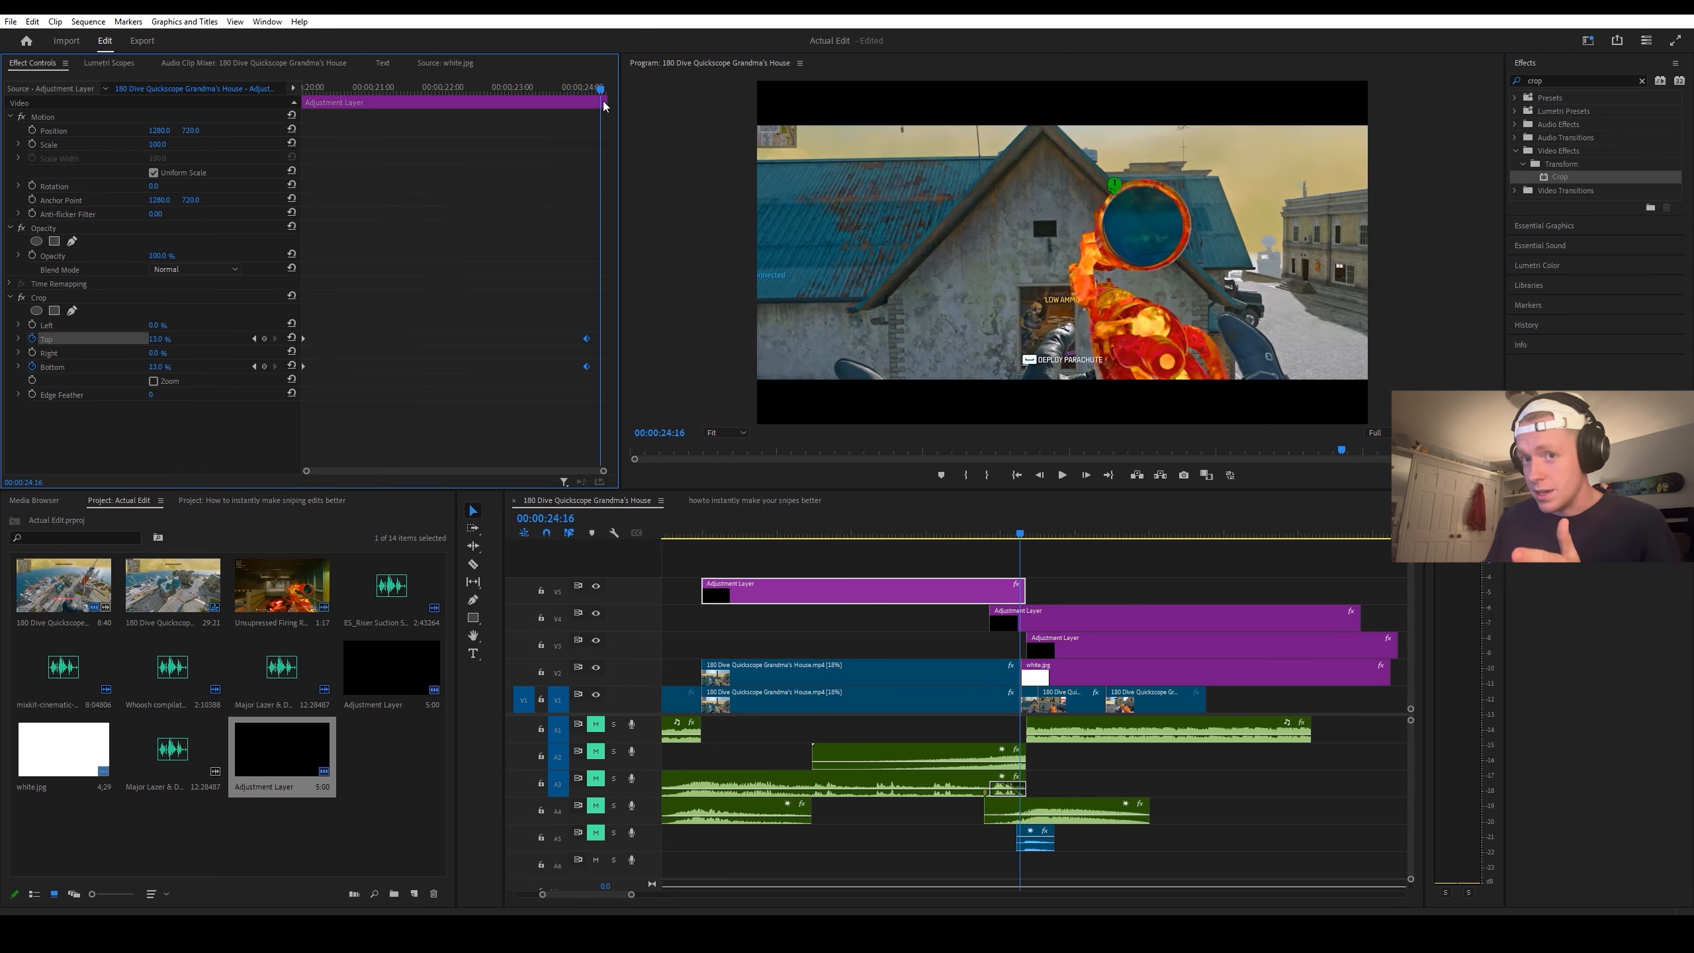
left_click_drag(587, 367, 600, 367)
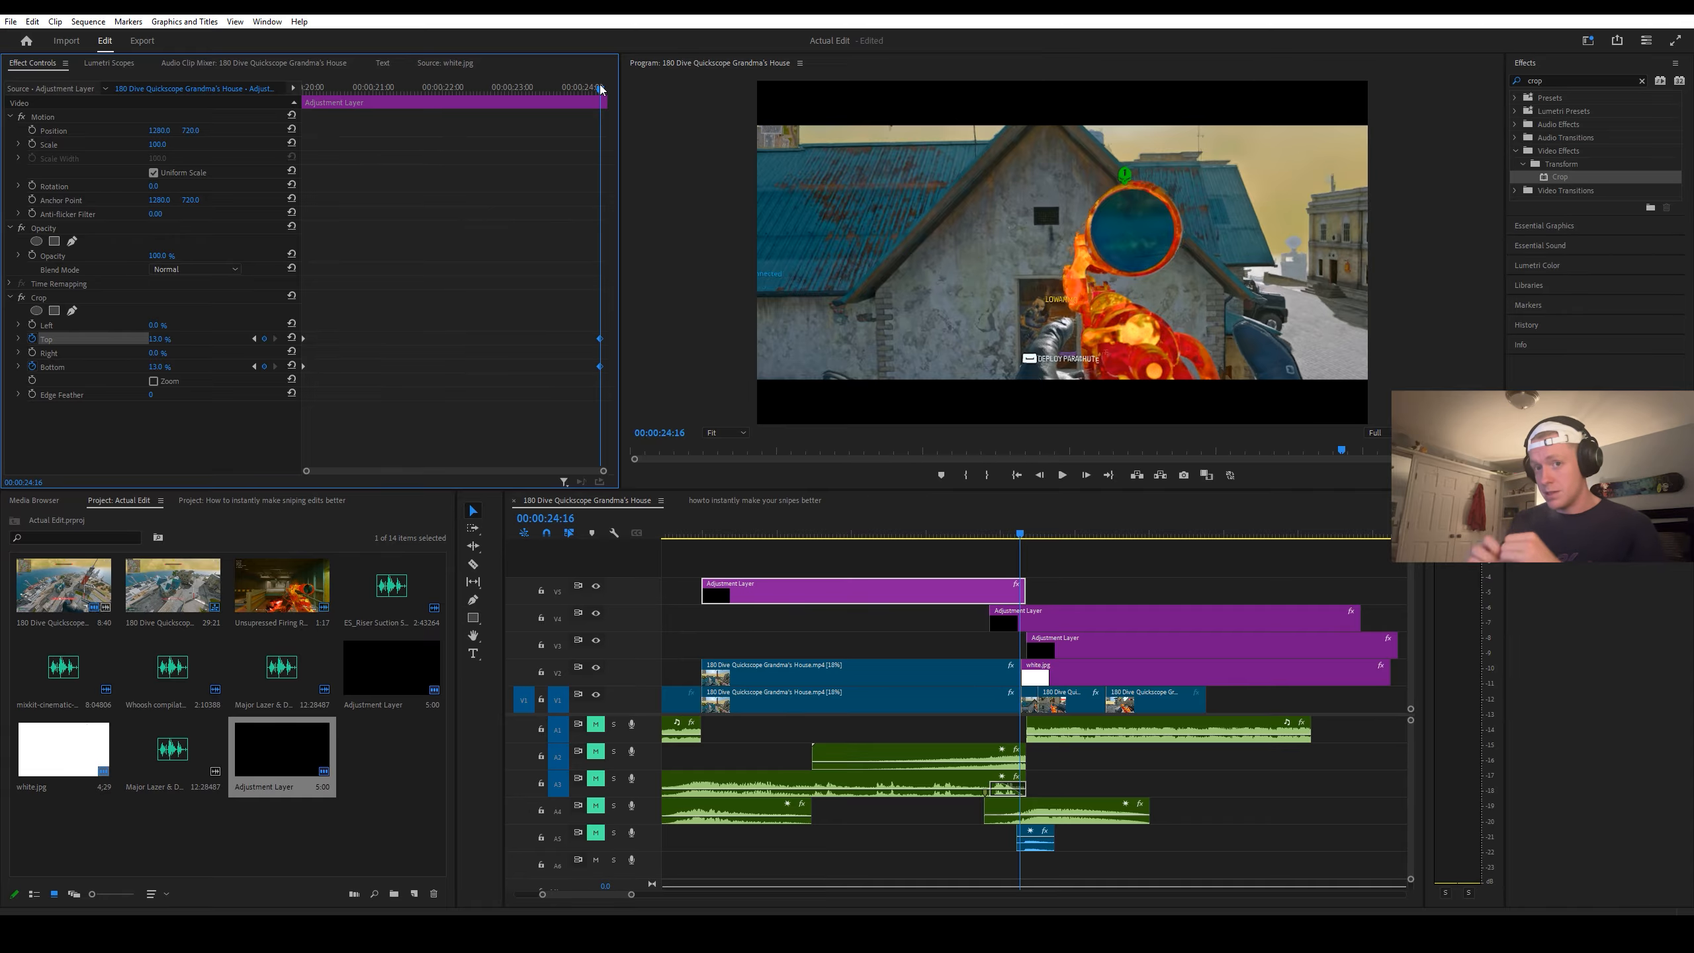
Step: Reset Crop's Top and Bottom to 0 % at 00:00:24:21 and save the project
left_click_drag(599, 87, 606, 90)
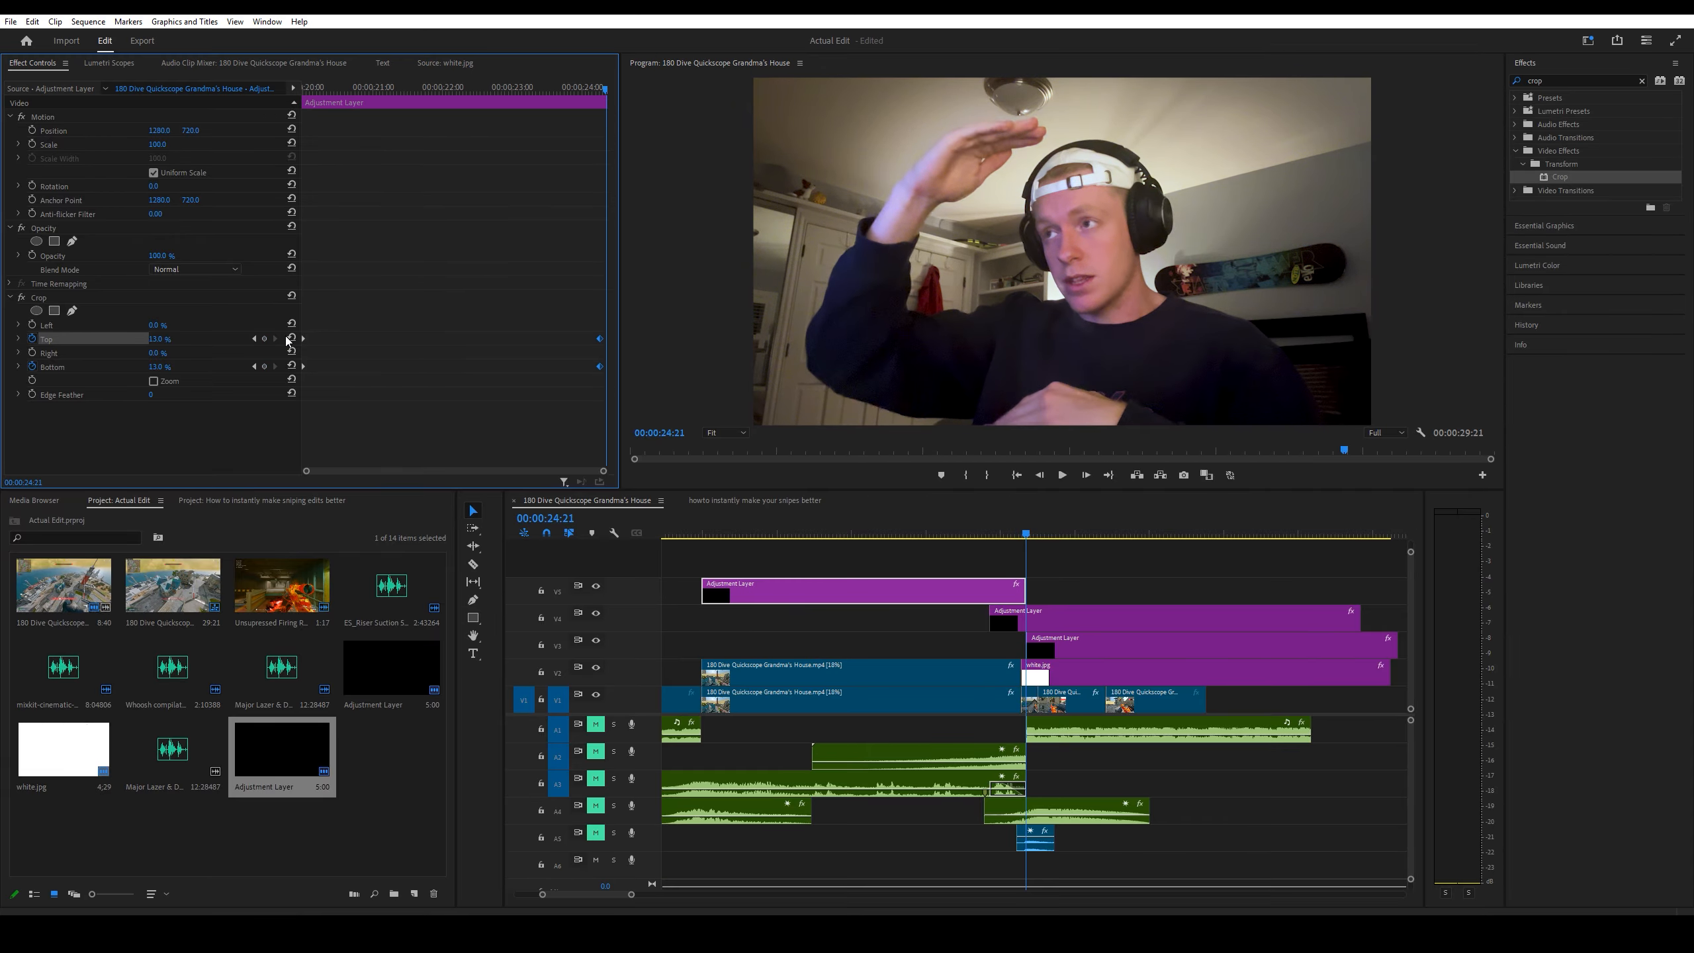
left_click(290, 339)
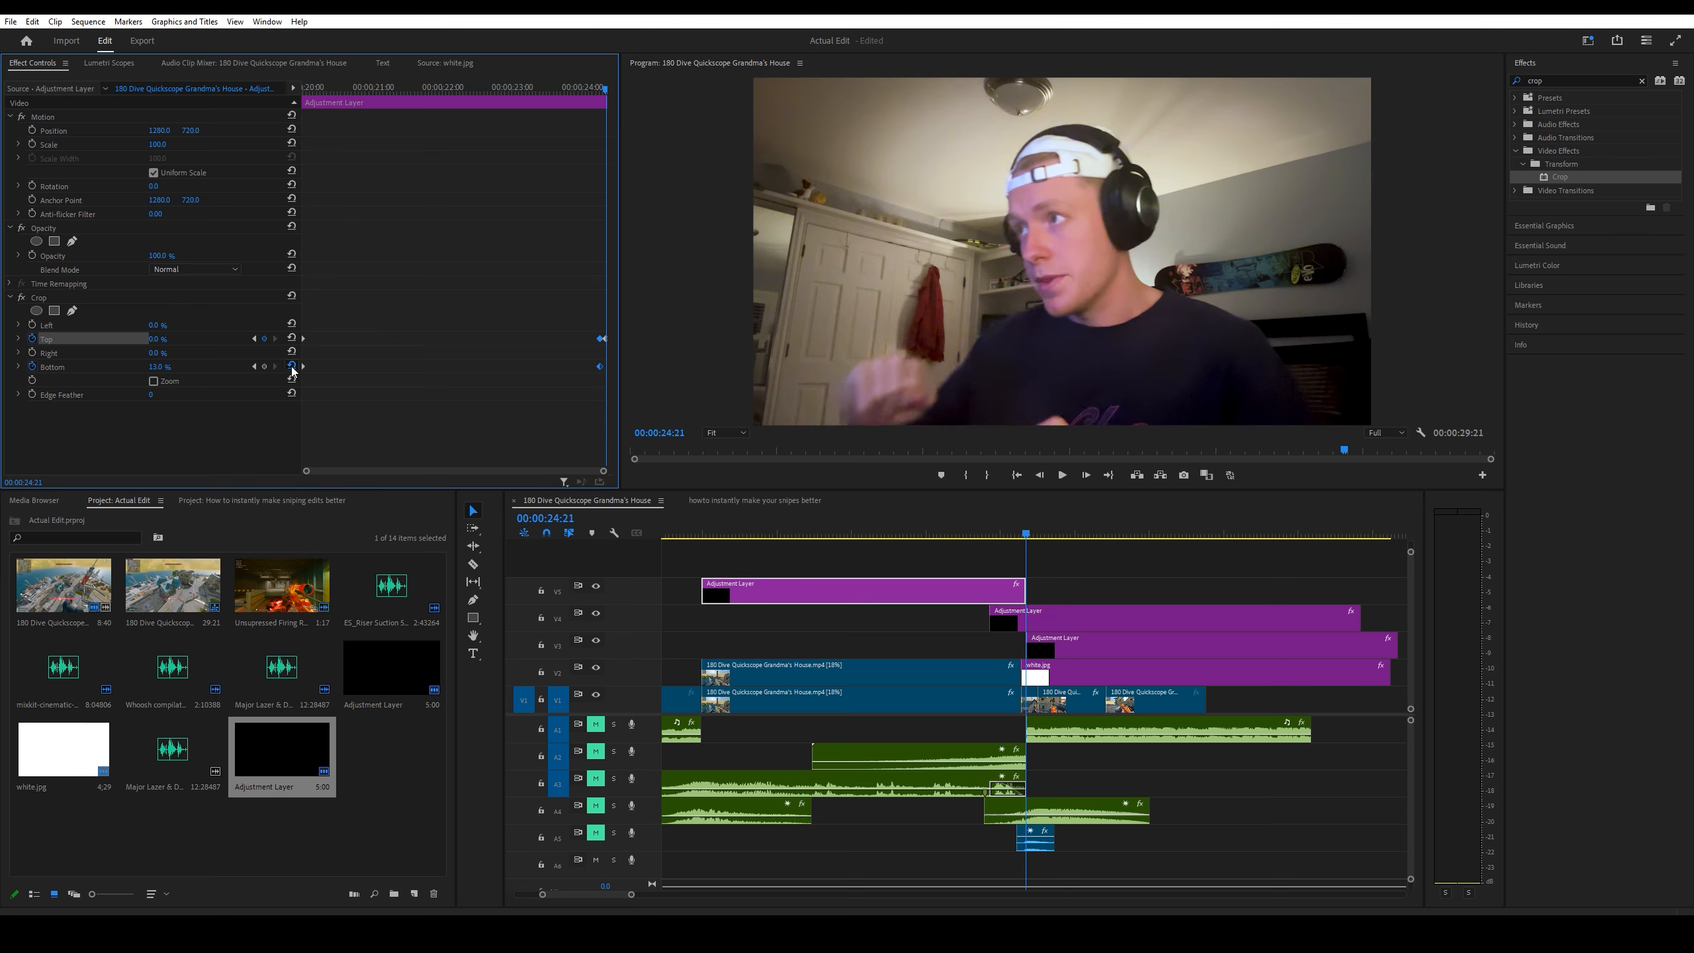
left_click(291, 367)
key("ctrl+s")
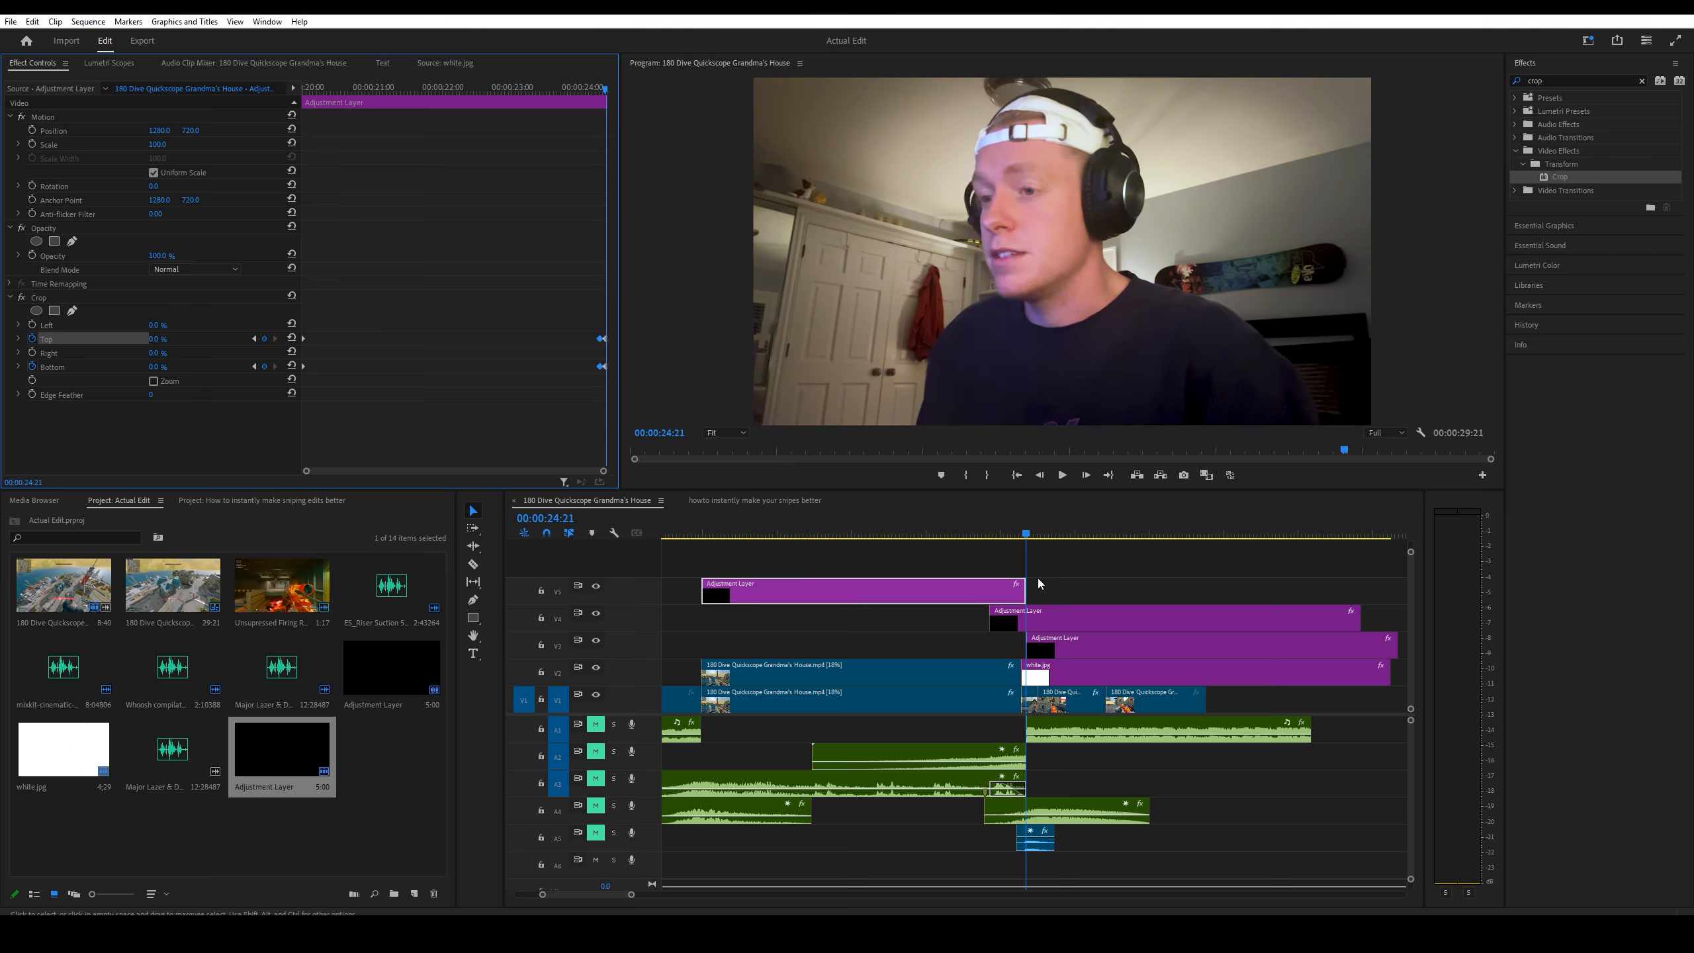